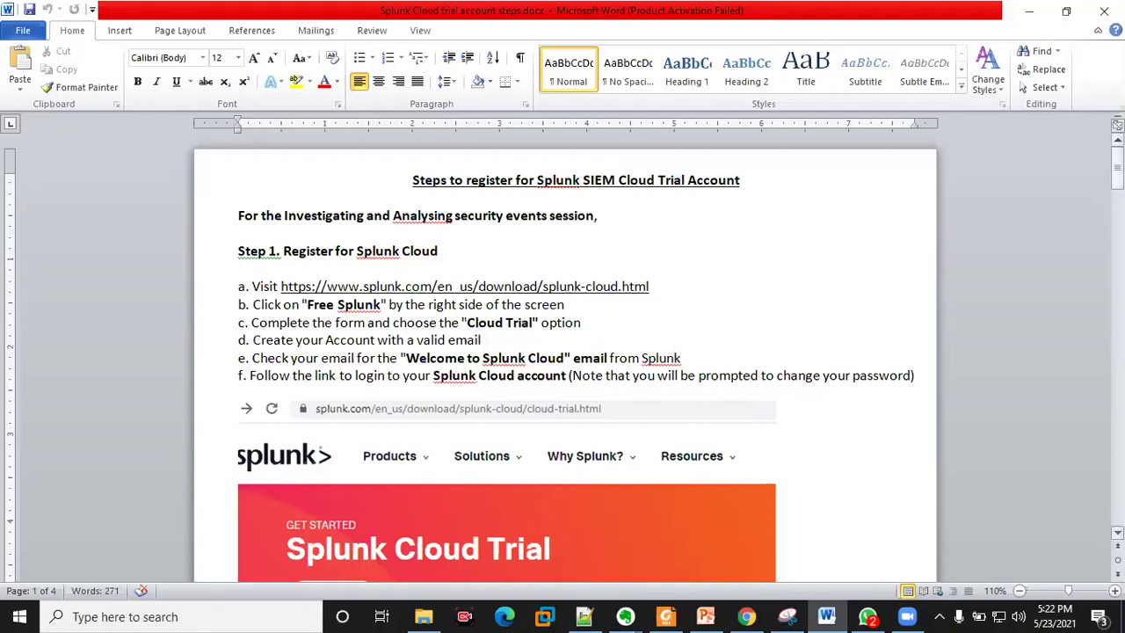
# Select the registration link line in the Word instructions, switch to the Splunk Cloud Trial page in Chrome and try to start the trial
pyautogui.moveTo(668, 286); pyautogui.dragTo(253, 288)
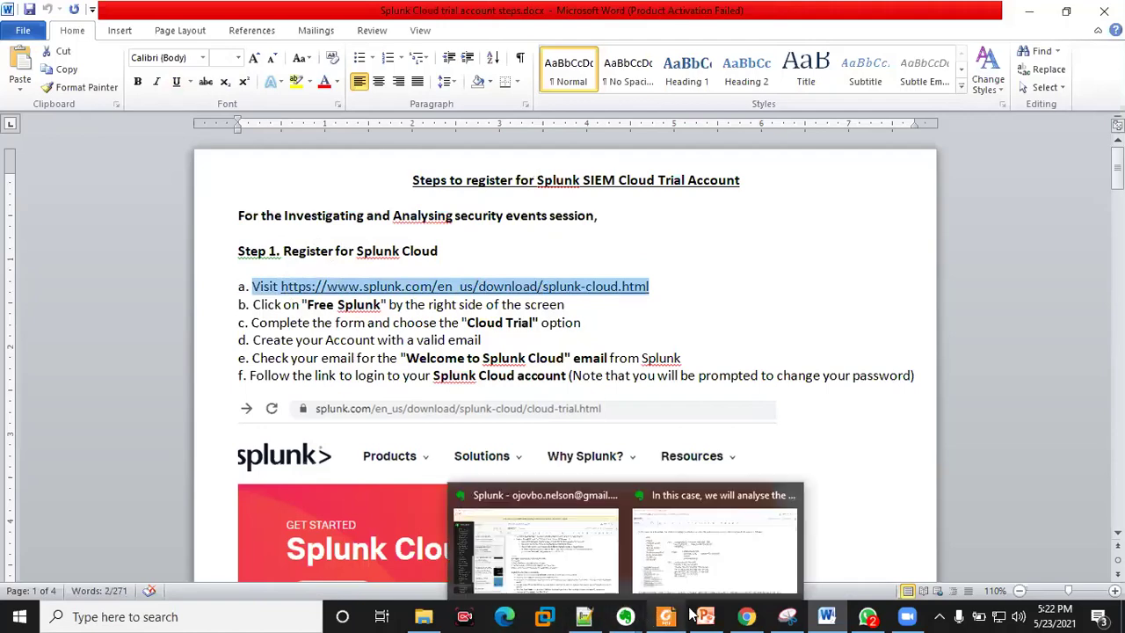
pyautogui.click(748, 616)
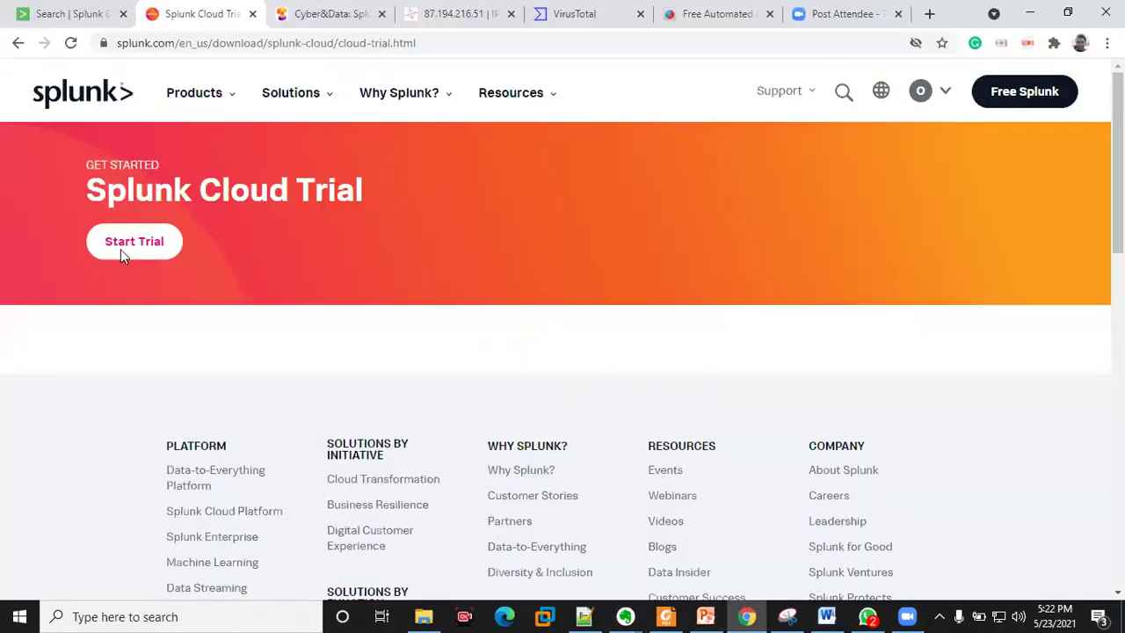
pyautogui.click(341, 43)
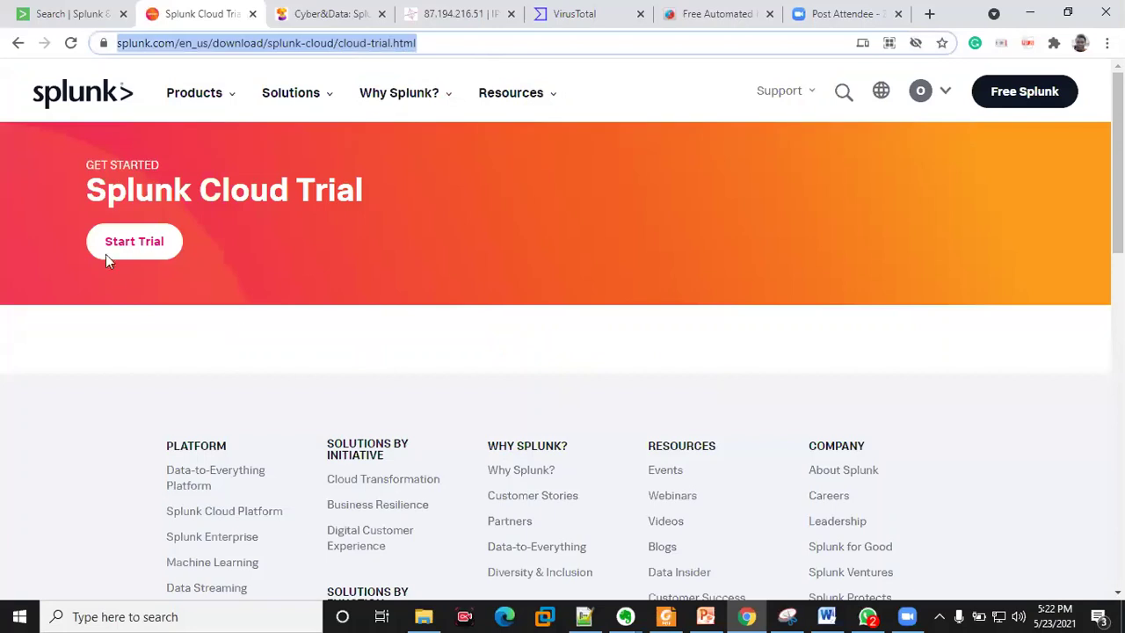
pyautogui.click(141, 255)
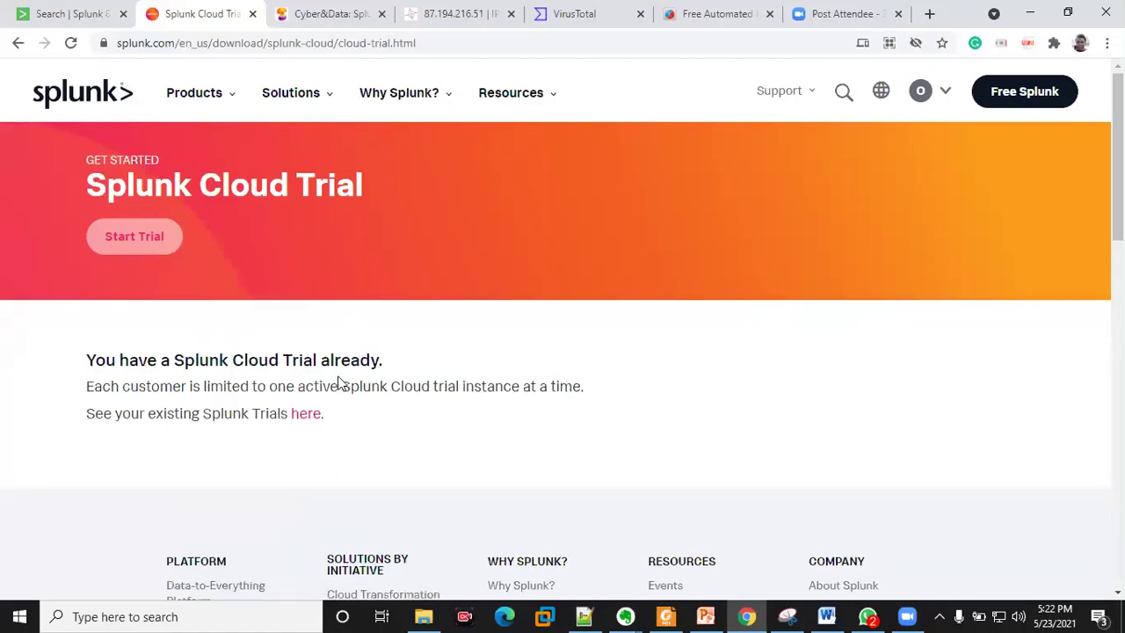
# Follow the link on the Splunk Cloud Trial page to the account's existing Splunk trials
pyautogui.scroll(-2, 340, 382)
pyautogui.scroll(2, 339, 382)
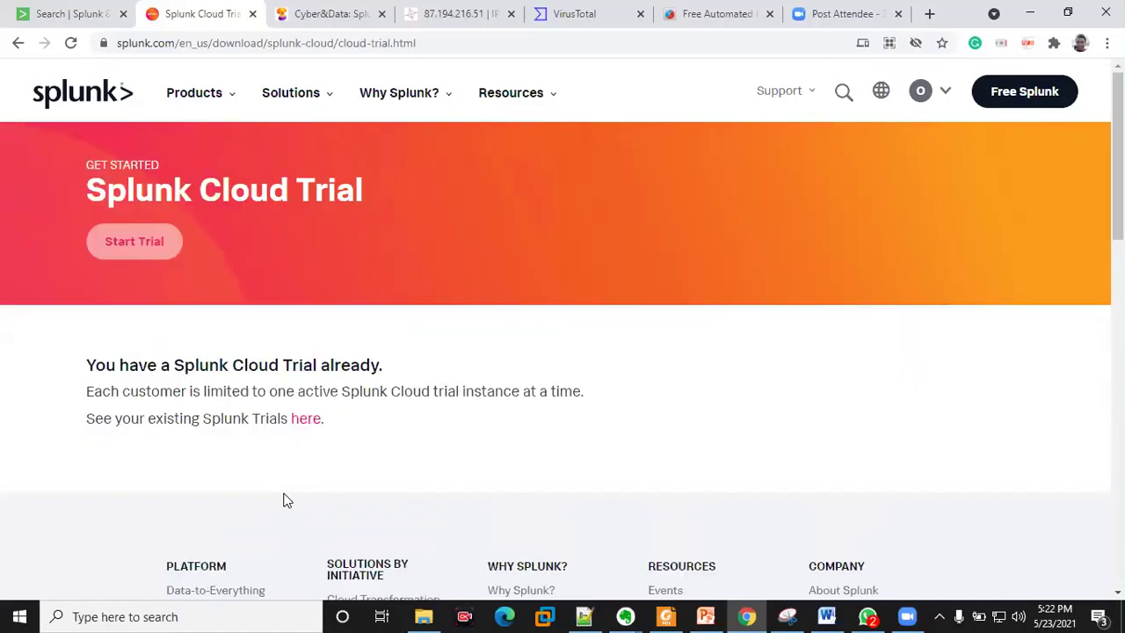
pyautogui.click(304, 421)
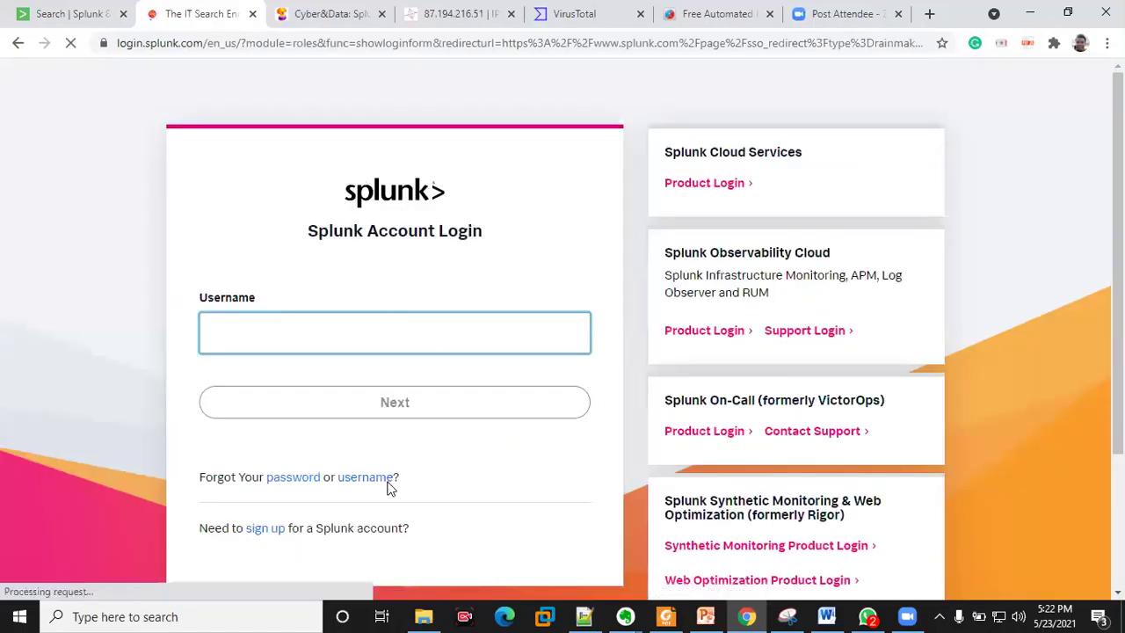
# Switch to the Word instructions and review the welcome e-mail login details, the password change screen and the Splunk Cloud home page images
pyautogui.click(826, 617)
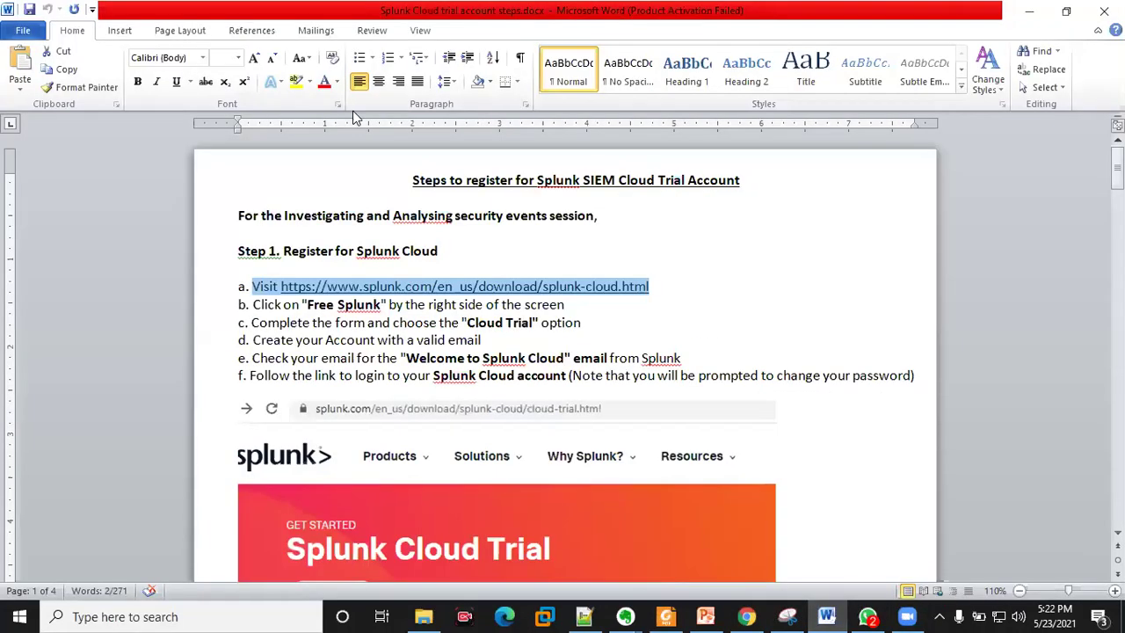
pyautogui.scroll(-7, 480, 307)
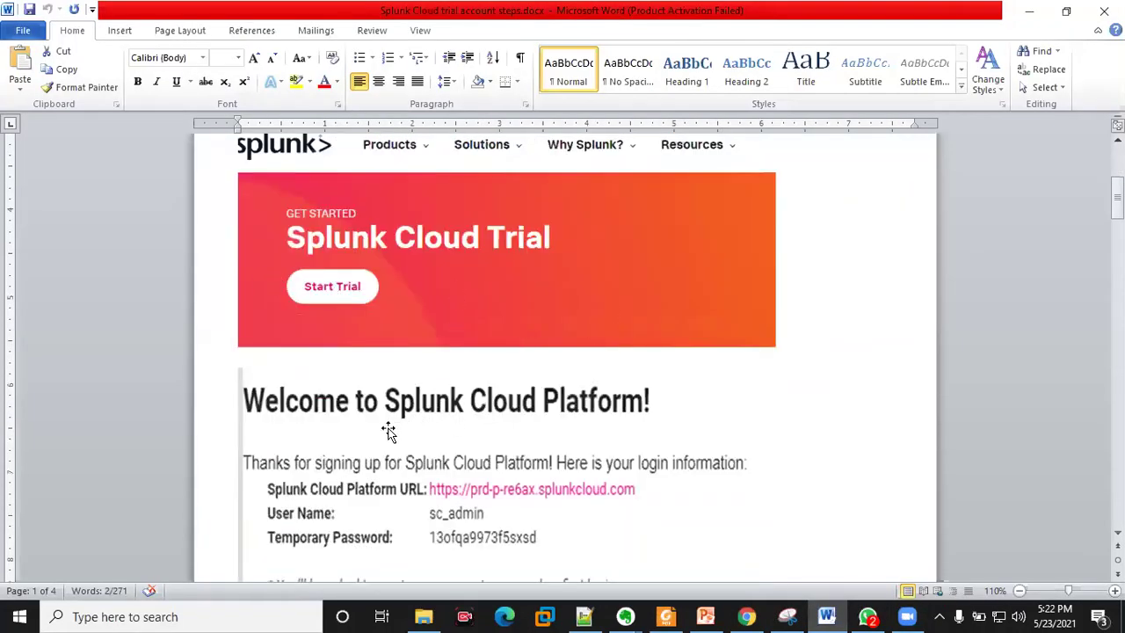
pyautogui.scroll(-2, 376, 451)
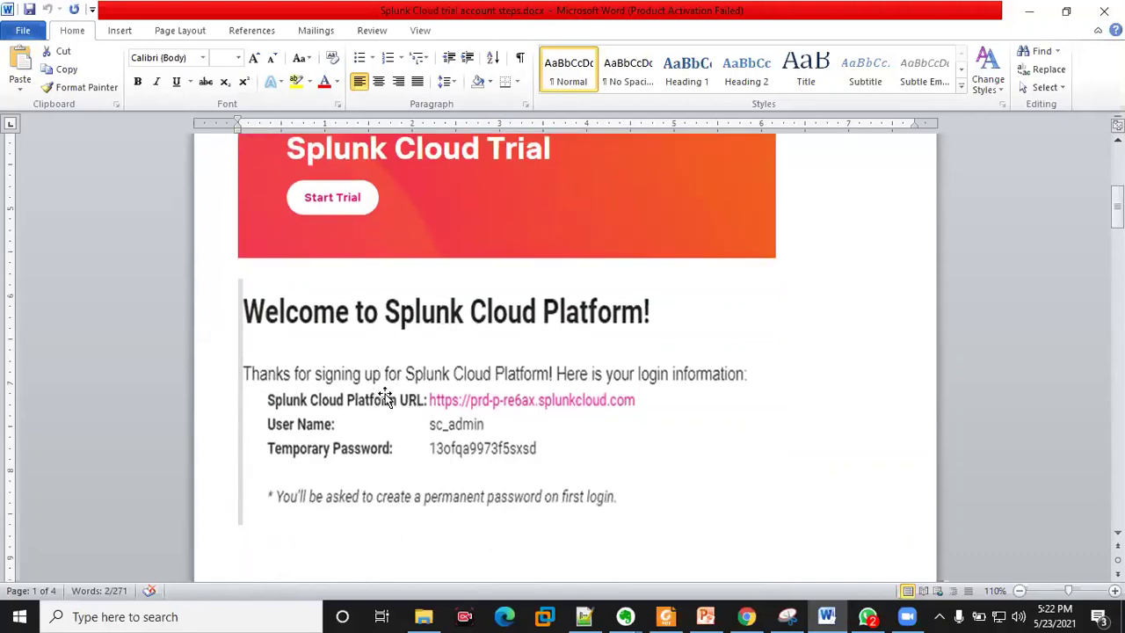
pyautogui.click(623, 355)
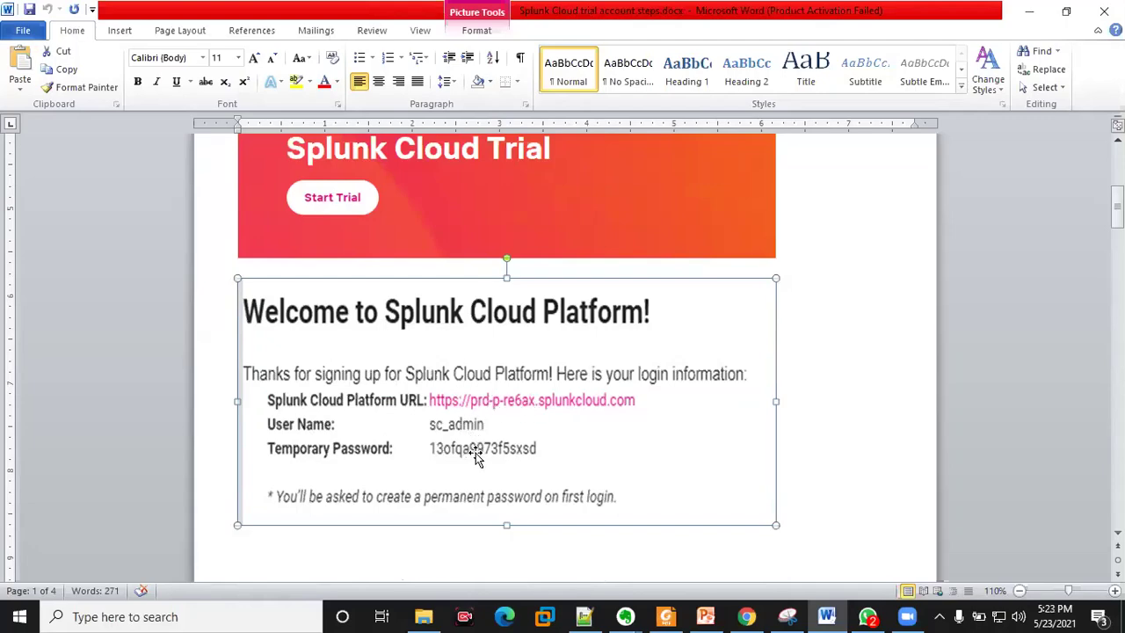
pyautogui.scroll(-8, 454, 444)
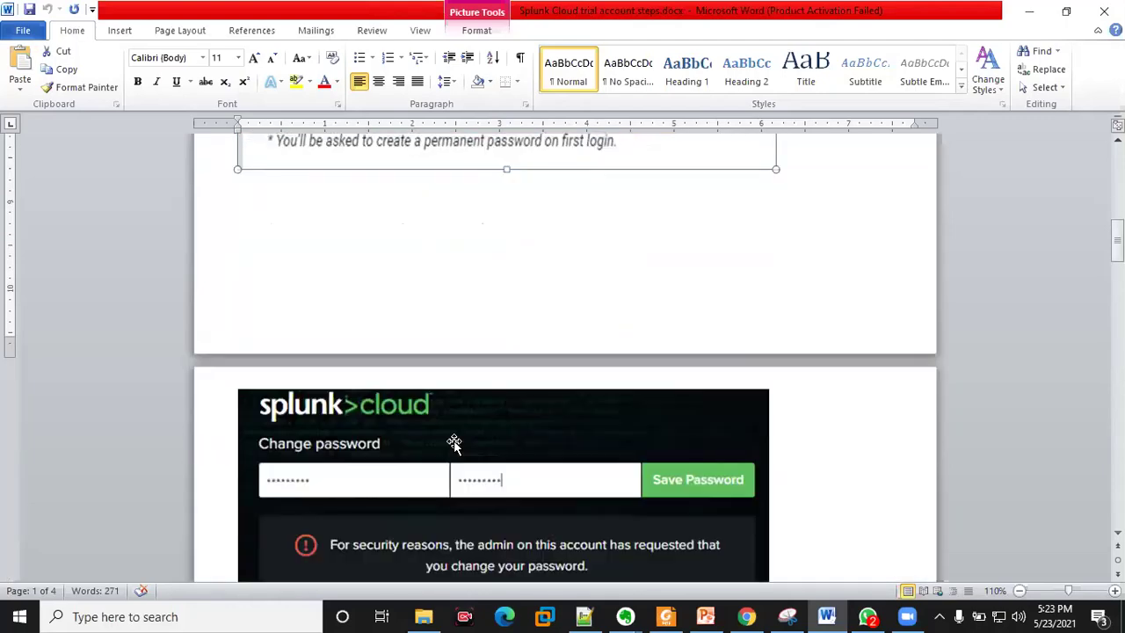
pyautogui.scroll(3, 558, 303)
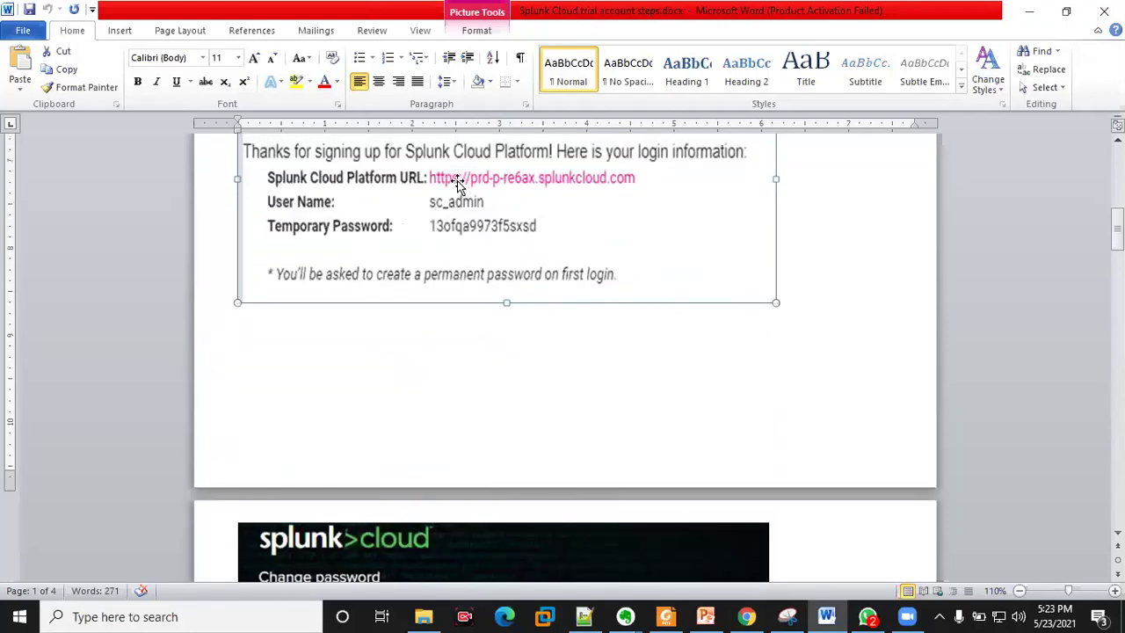
pyautogui.scroll(-8, 457, 420)
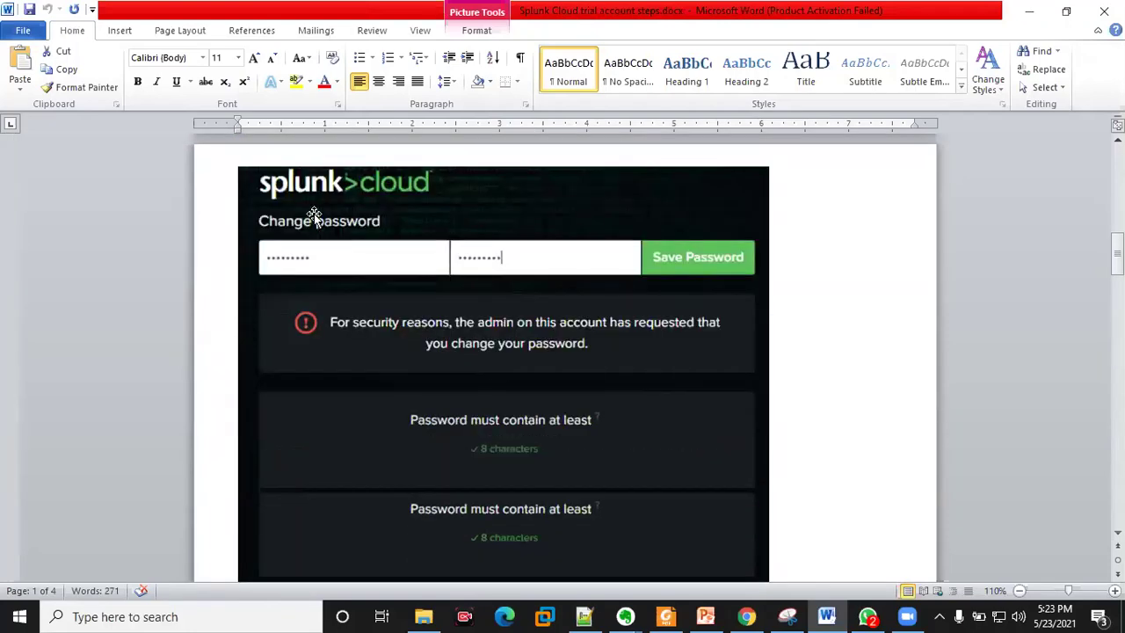
pyautogui.scroll(1, 273, 304)
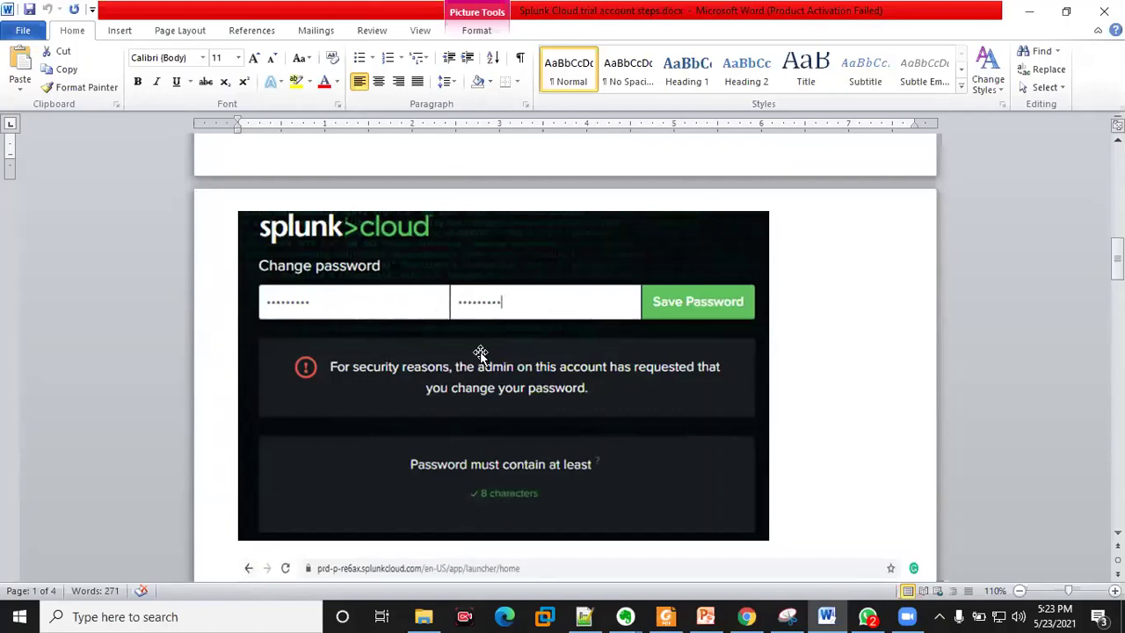
pyautogui.scroll(-3, 478, 356)
pyautogui.scroll(-2, 454, 334)
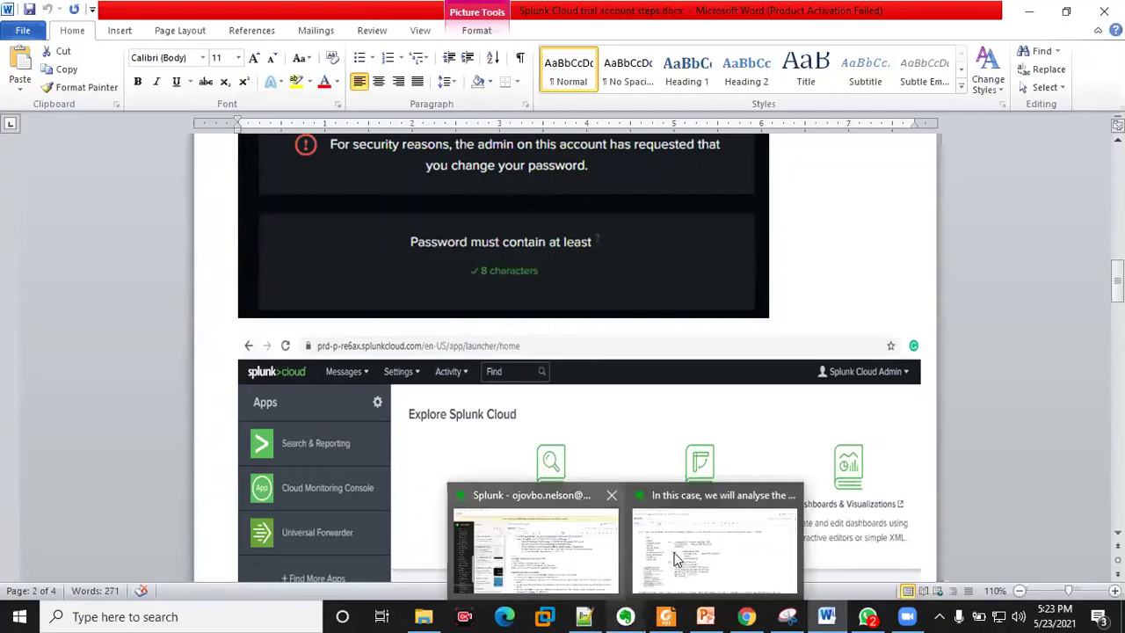
# Switch to Splunk Cloud in Chrome, look at its home page and return to the Search & Reporting search page
pyautogui.hotkey('alt', 'Tab')
pyautogui.click(63, 11)
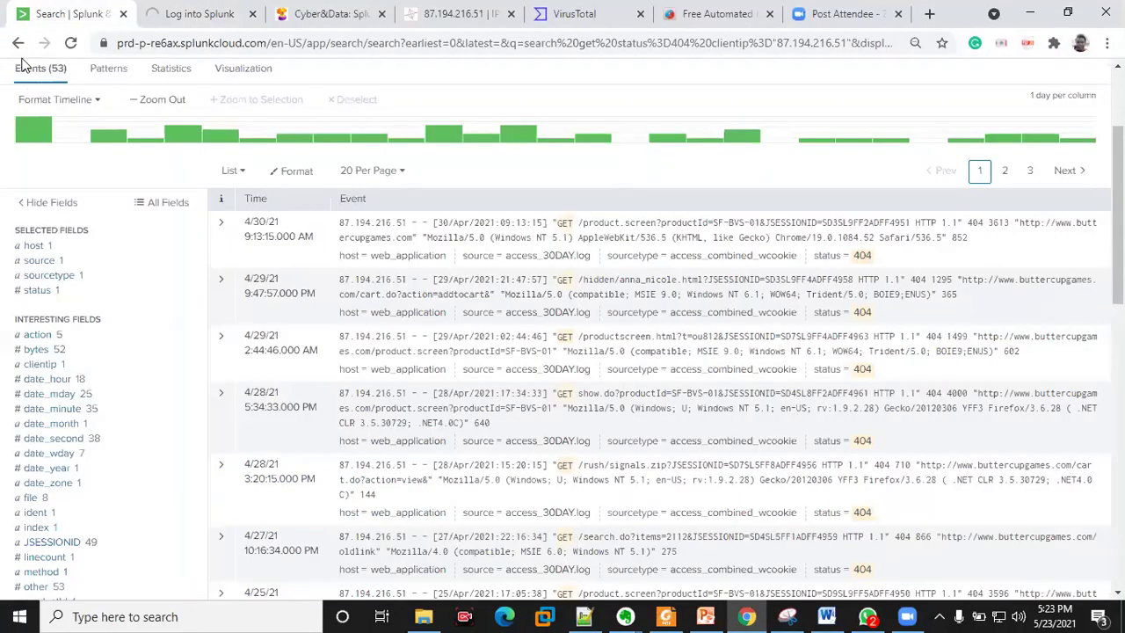
pyautogui.scroll(3, 13, 119)
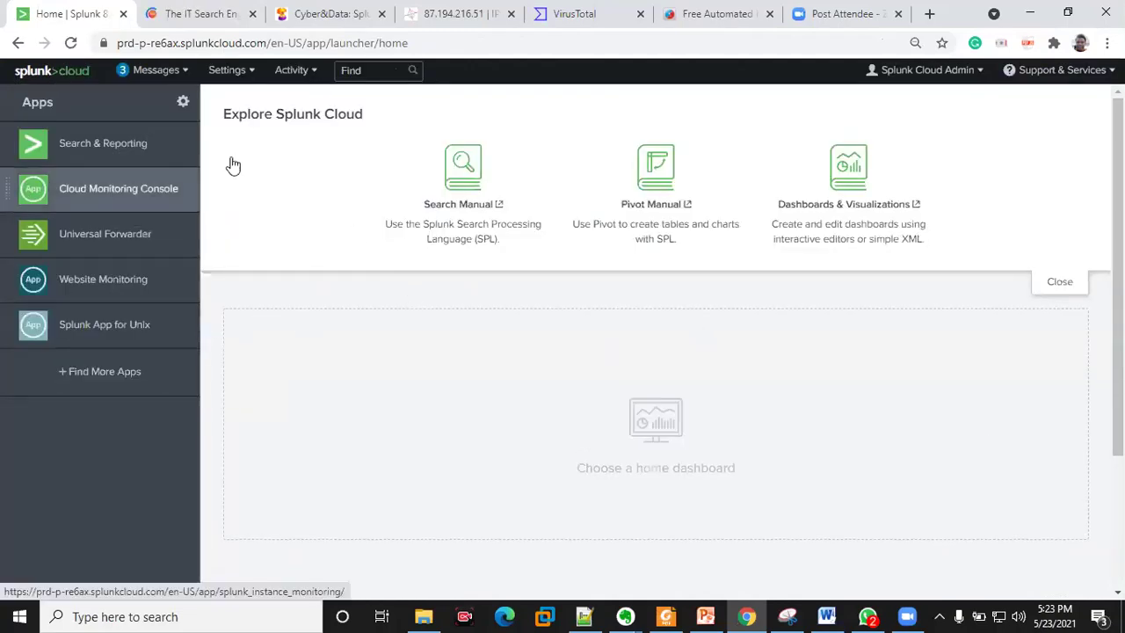
pyautogui.click(17, 44)
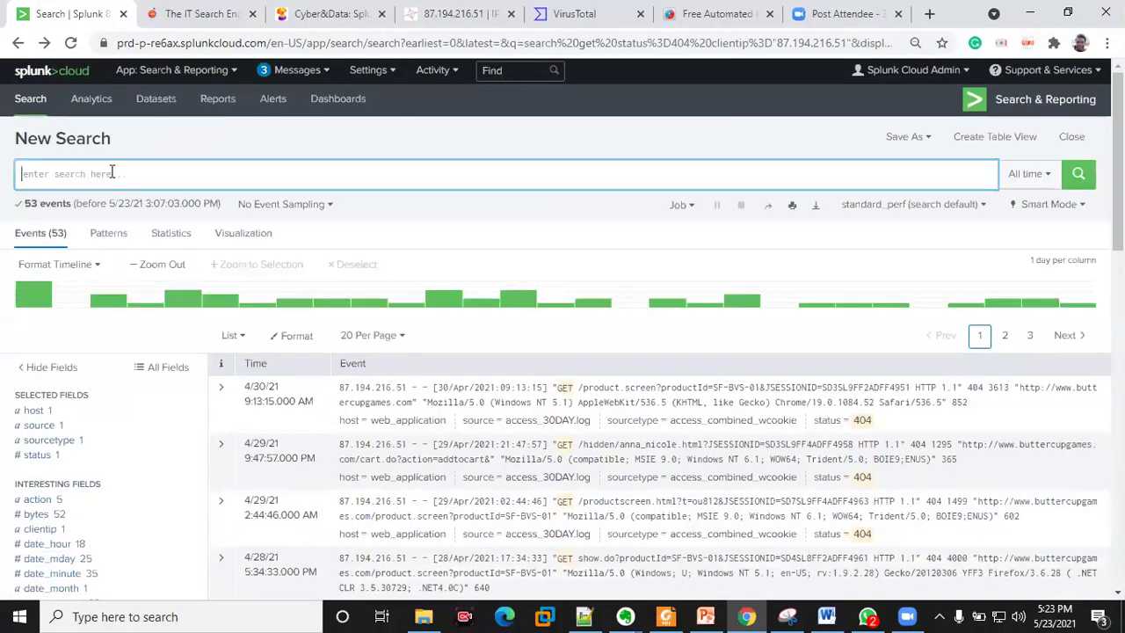
# Delete the Linux security events by running the search sourcetype="linux_secure" | delete
pyautogui.write('so')
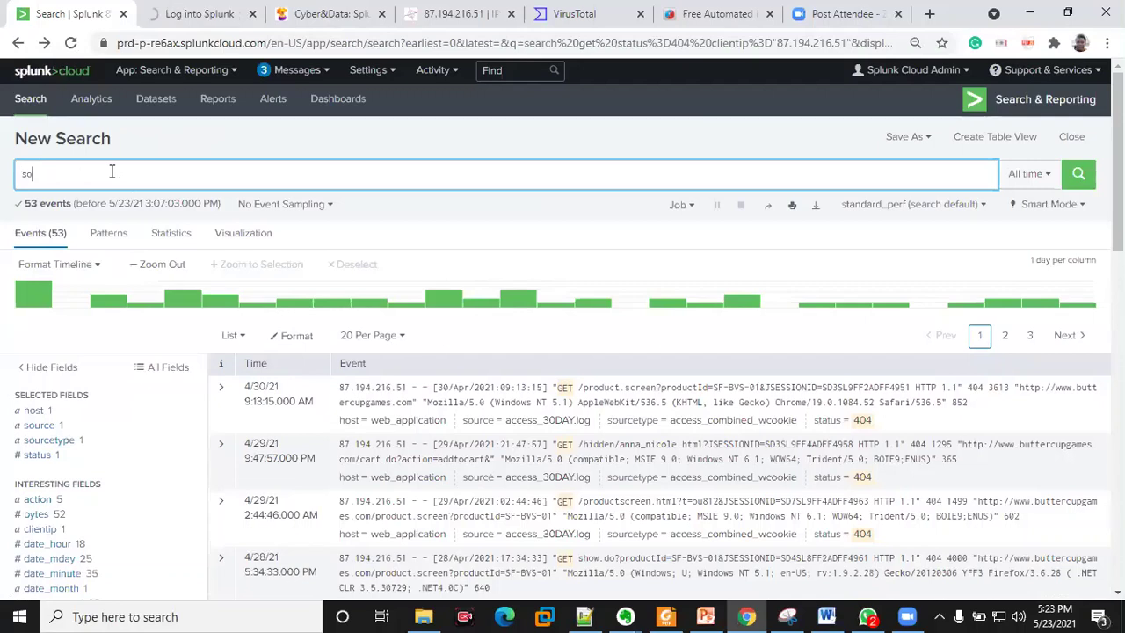
pyautogui.write('u')
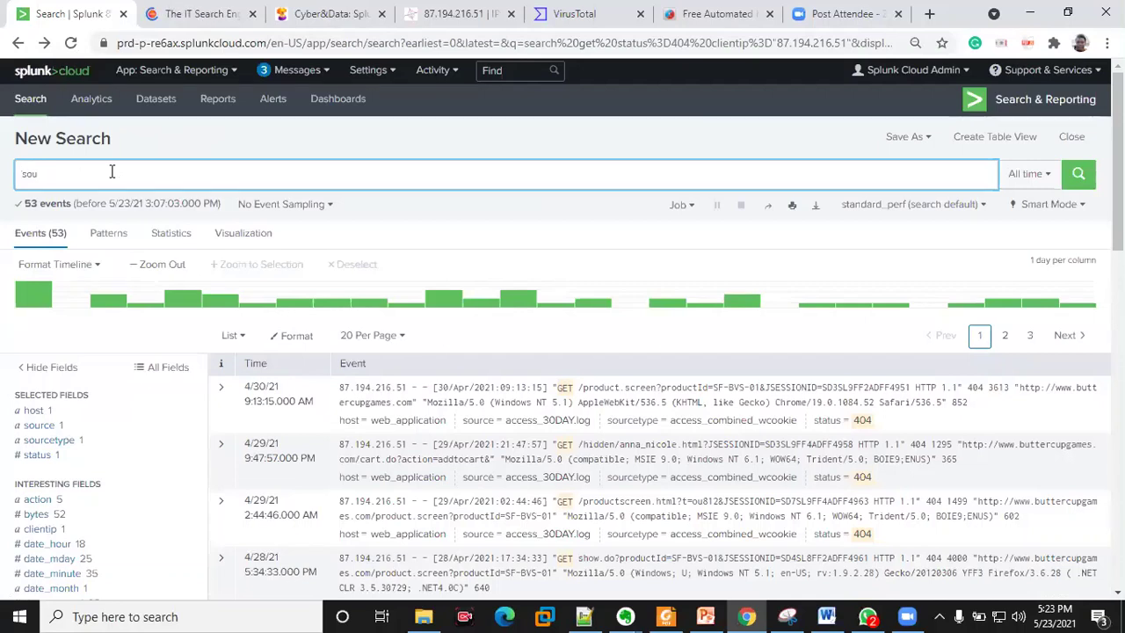
pyautogui.write('rc')
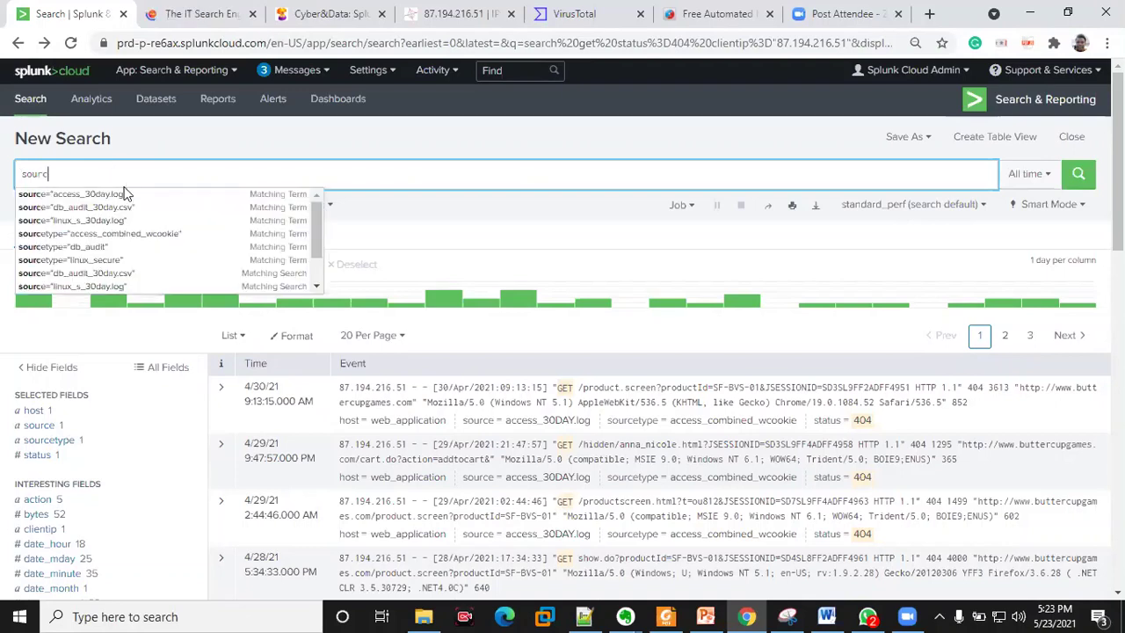
pyautogui.click(92, 261)
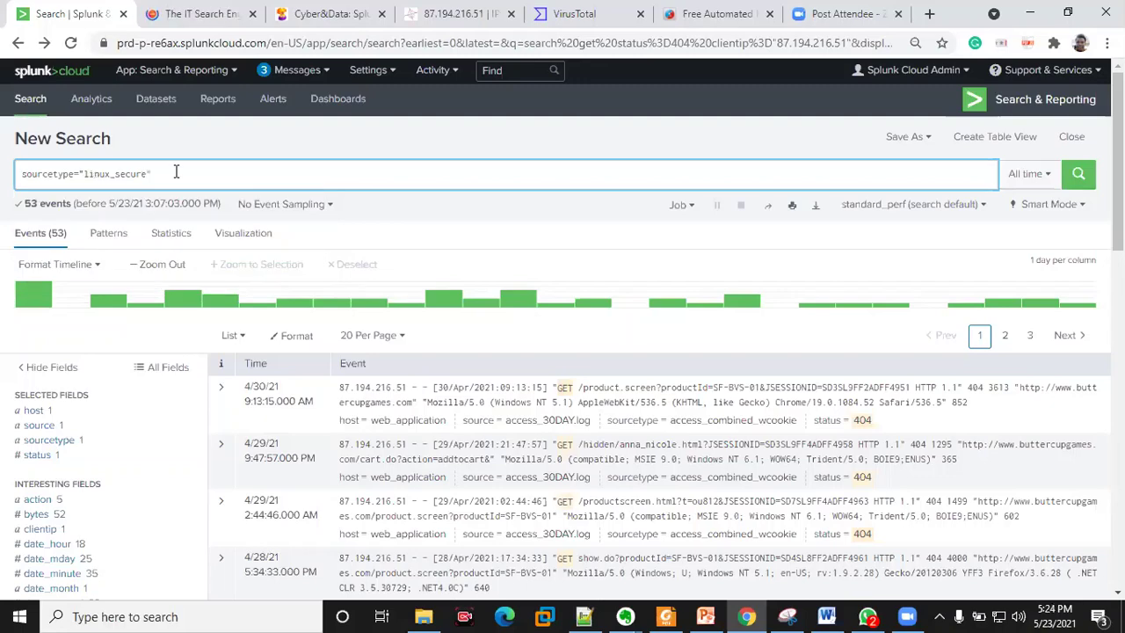
pyautogui.write('| de')
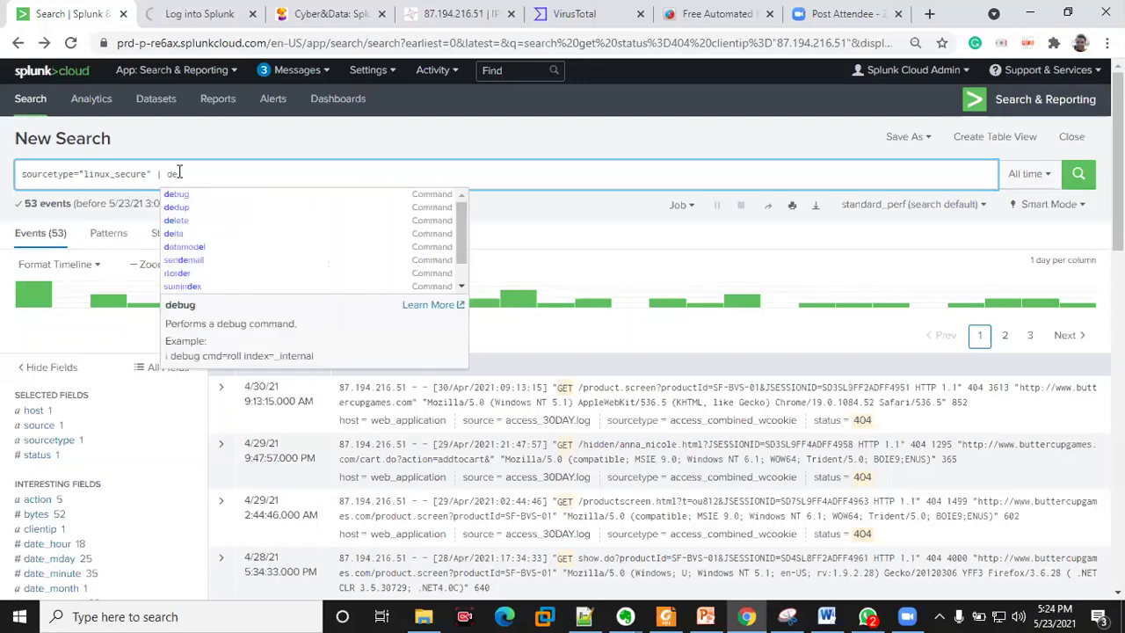
pyautogui.click(186, 220)
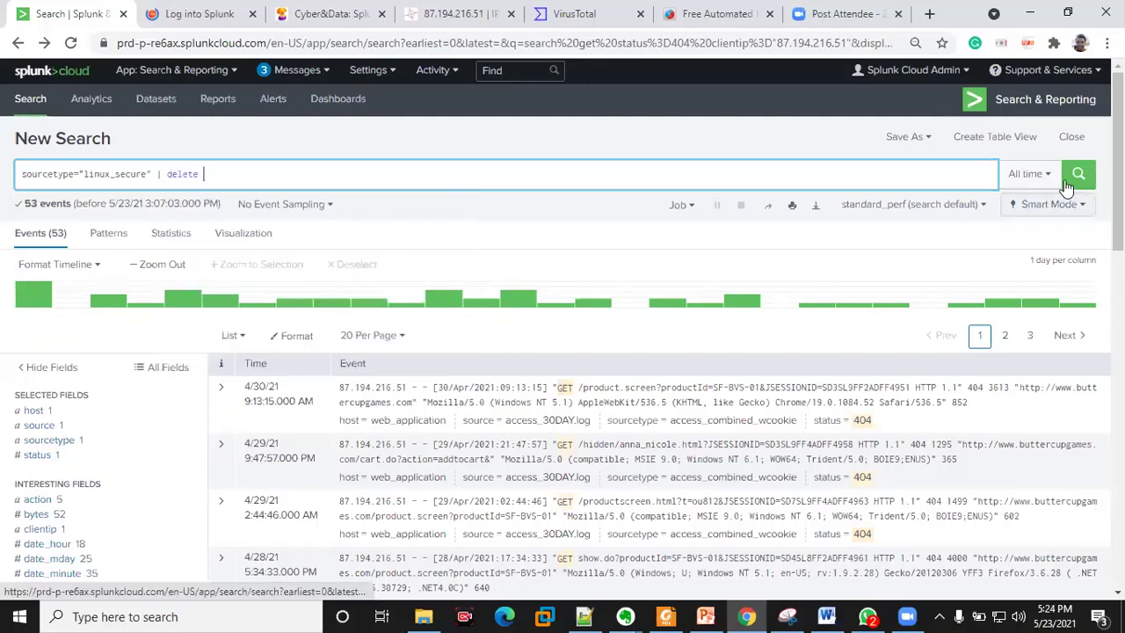
pyautogui.click(349, 238)
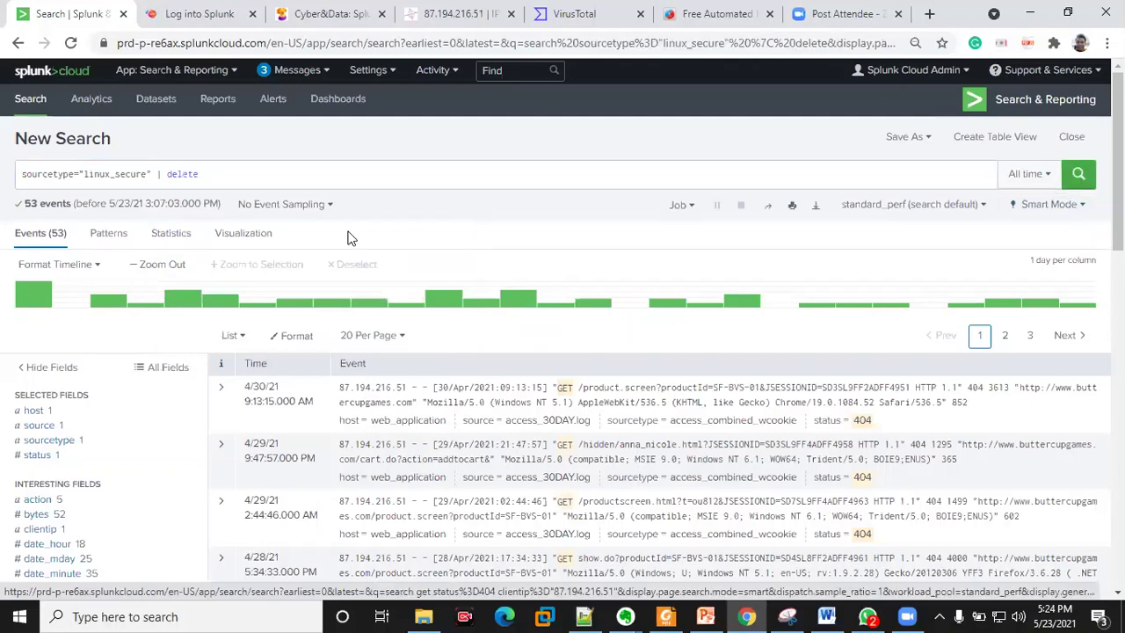
pyautogui.press('Return')
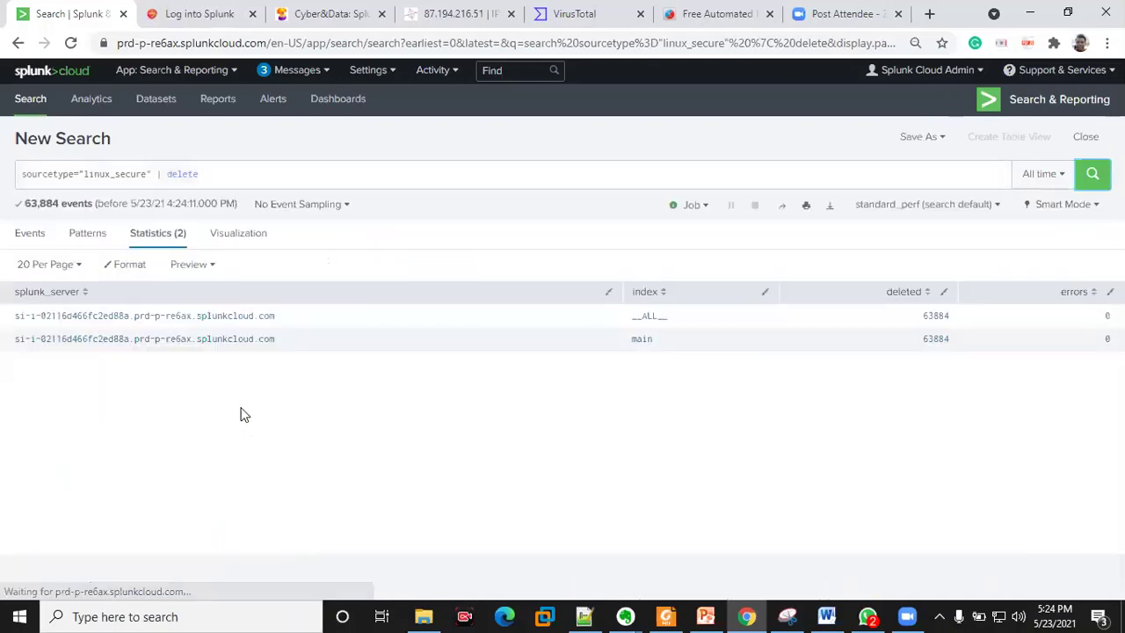
# Remove the delete command from the query and rerun the search with only sourcetype="linux_secure"
pyautogui.click(234, 179)
pyautogui.press('BackSpace')
pyautogui.press('BackSpace')
pyautogui.press('BackSpace')
pyautogui.press('BackSpace')
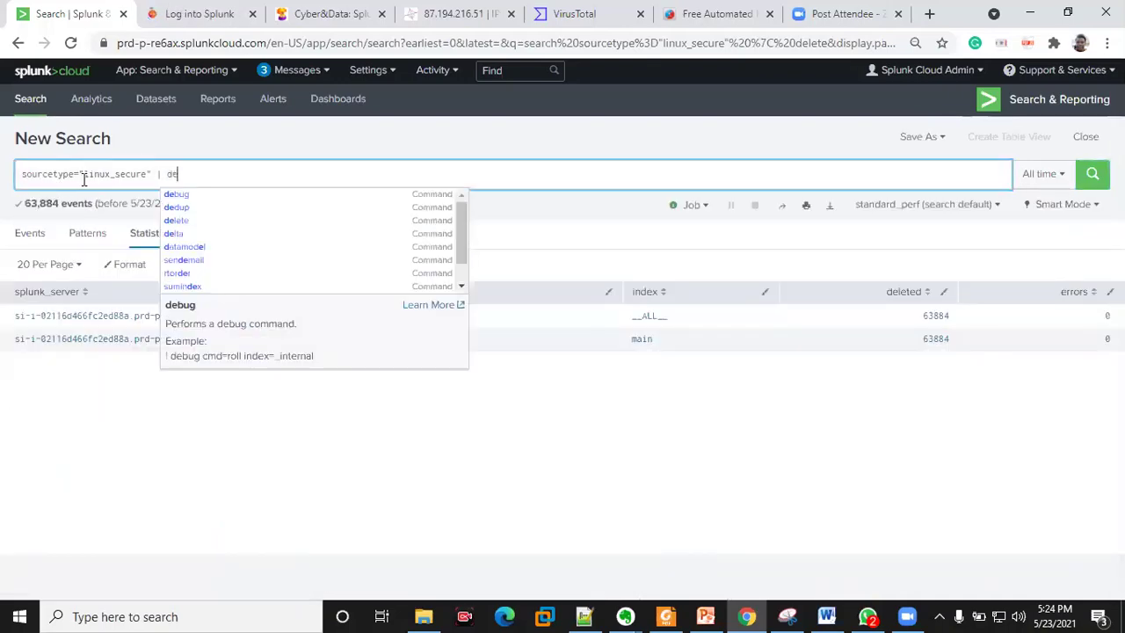
pyautogui.press('BackSpace')
pyautogui.press('BackSpace')
pyautogui.press('BackSpace')
pyautogui.press('BackSpace')
pyautogui.press('BackSpace')
pyautogui.press('BackSpace')
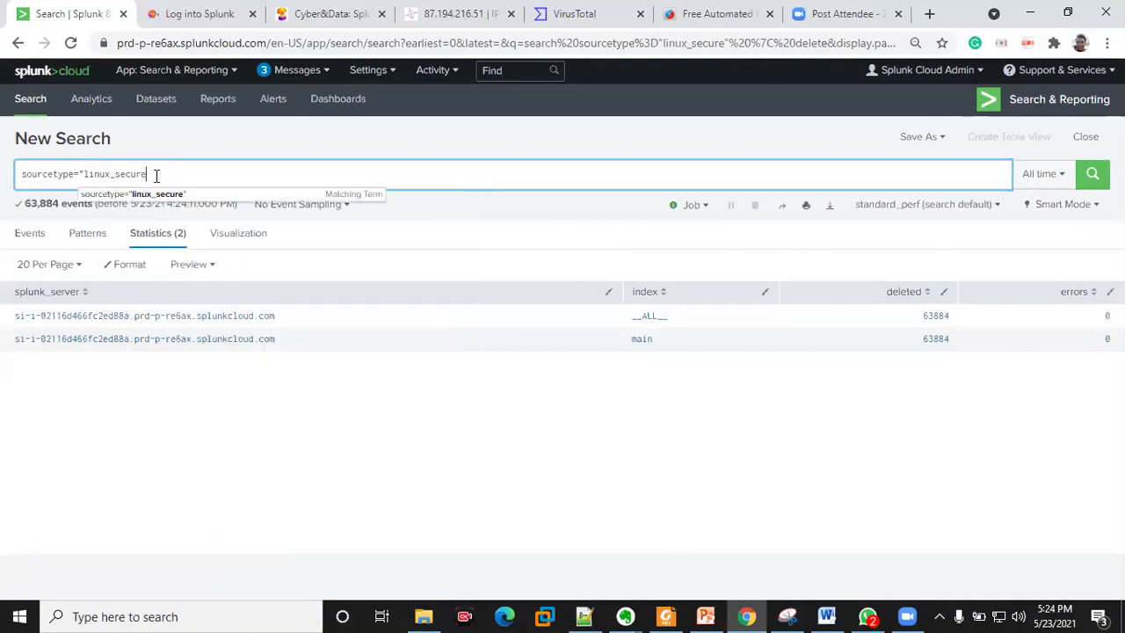
pyautogui.write('"')
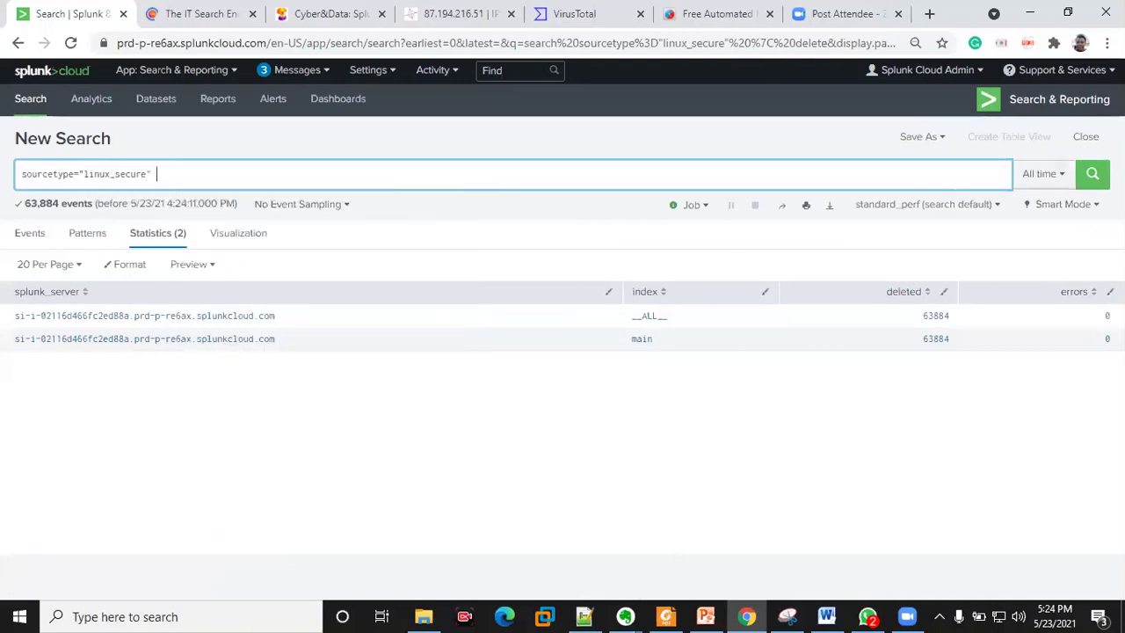
pyautogui.press('Return')
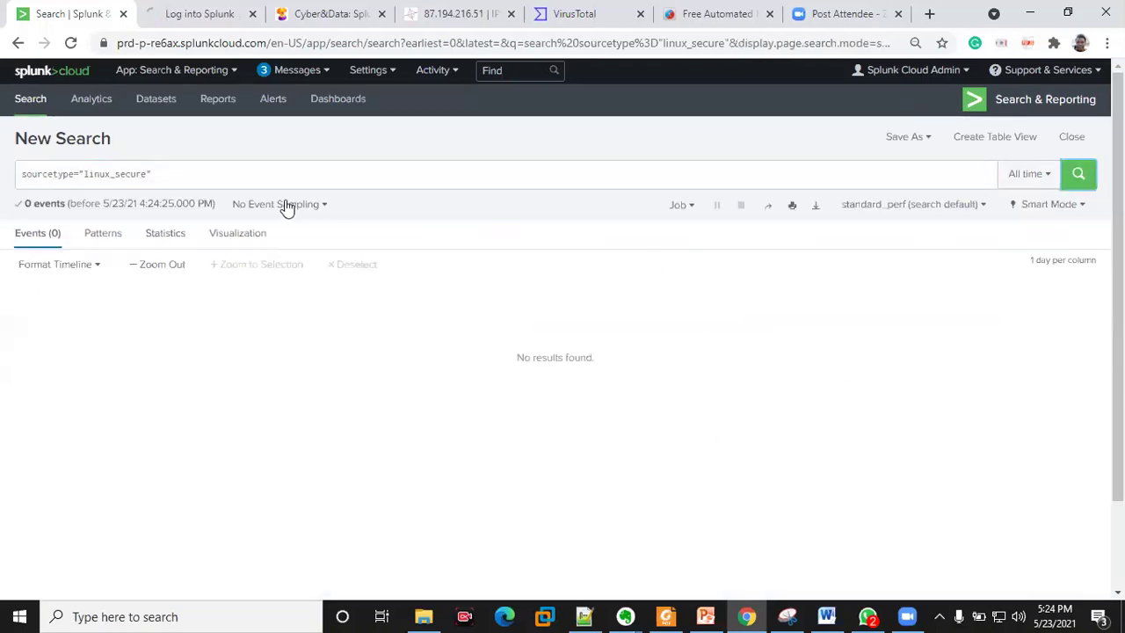
# Clear the search query and return to the Splunk Cloud home page
pyautogui.click(225, 174)
pyautogui.hotkey('ctrl', 'a')
pyautogui.press('BackSpace')
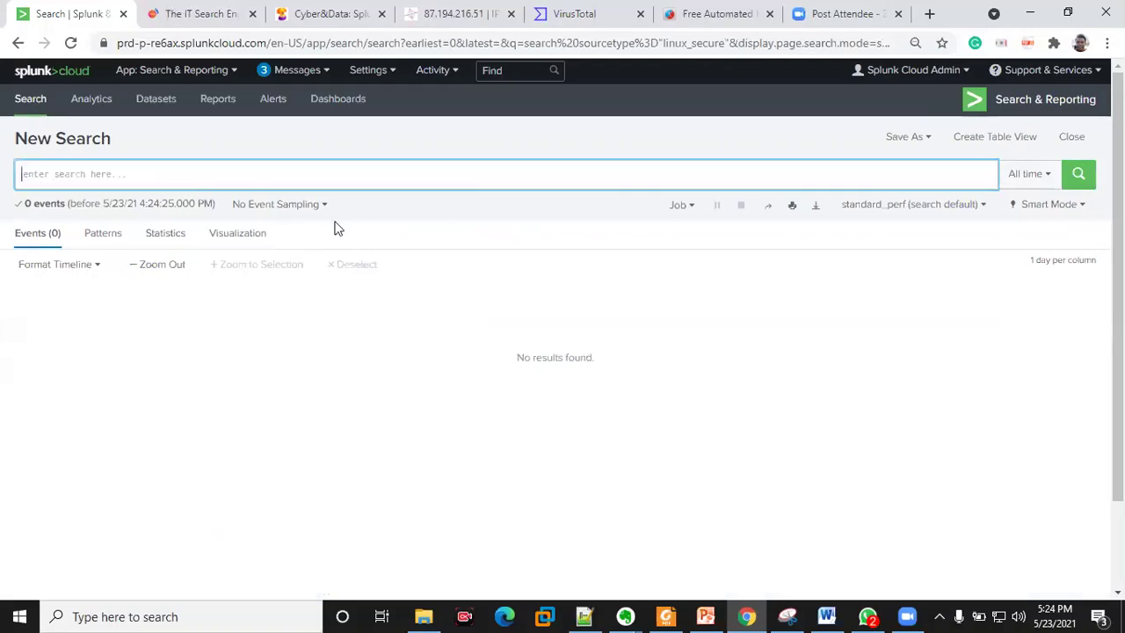
pyautogui.click(28, 83)
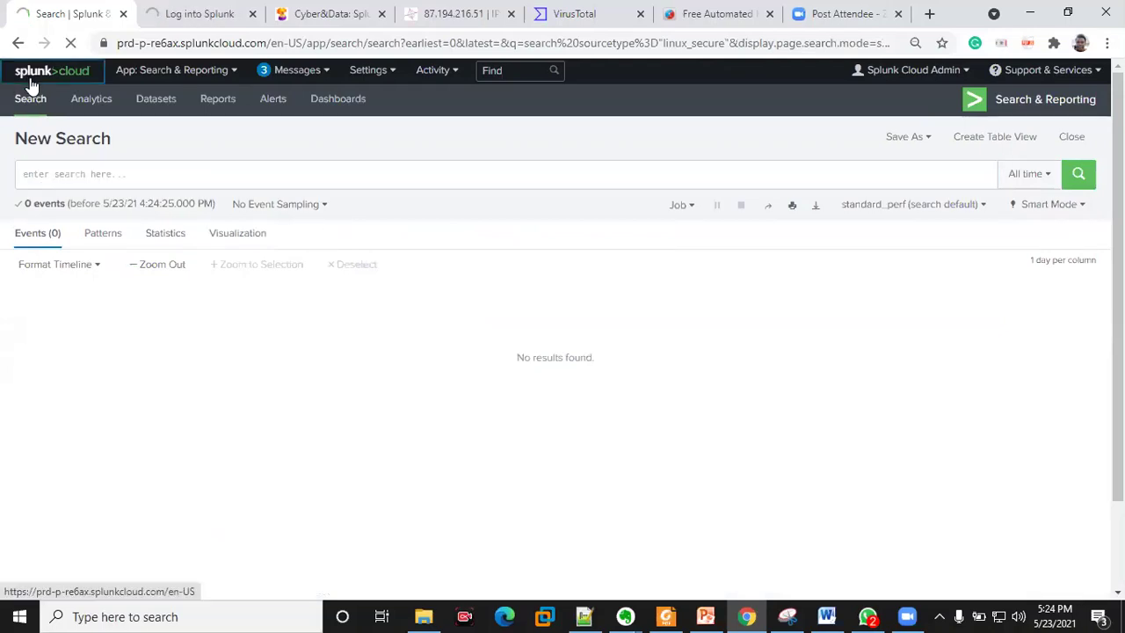
pyautogui.click(201, 14)
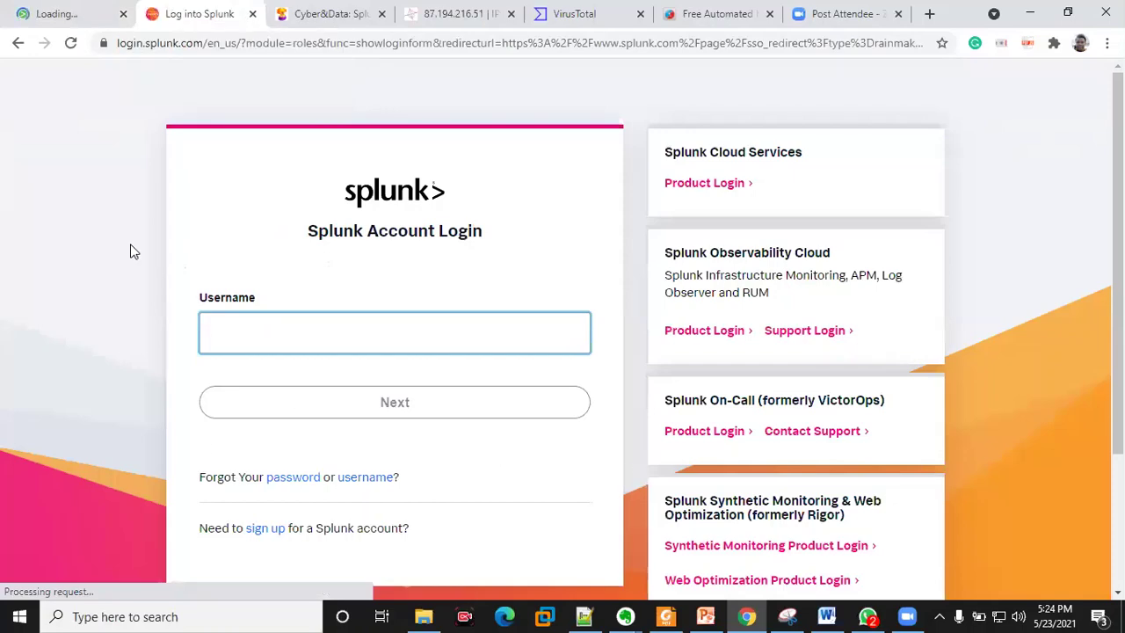
pyautogui.click(91, 17)
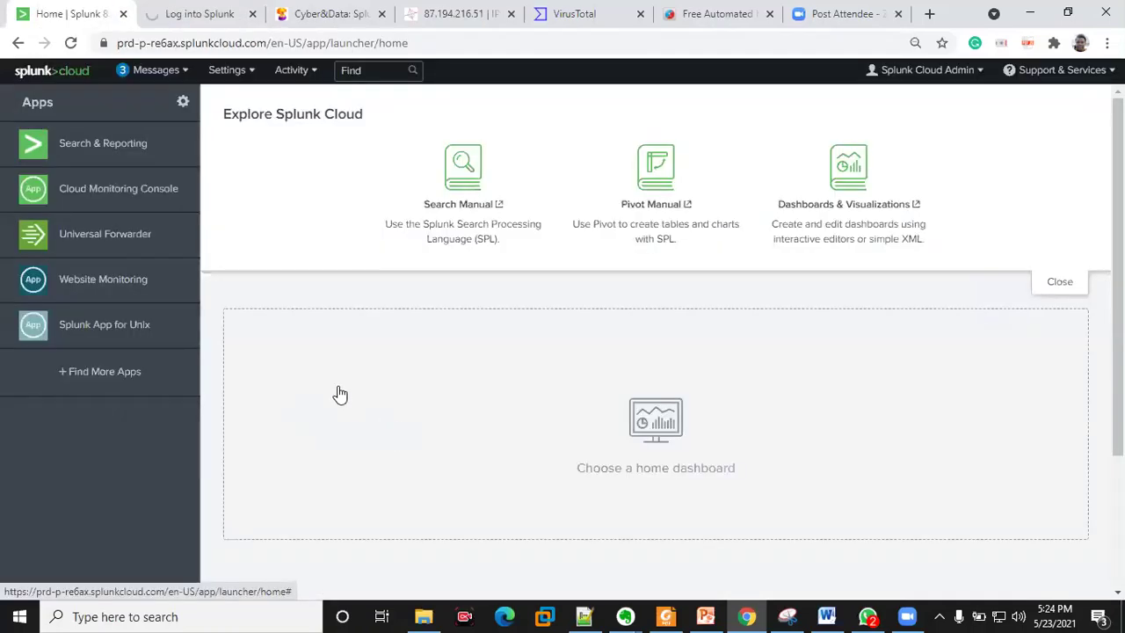
# Open the Add Data page from the Splunk Cloud settings
pyautogui.click(234, 75)
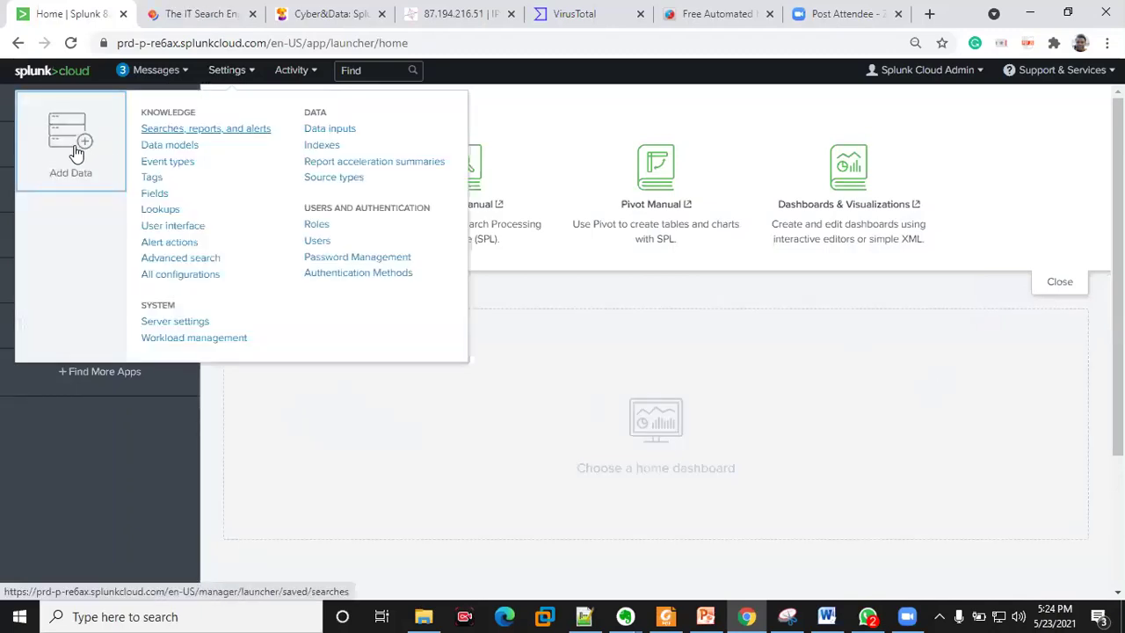
pyautogui.click(63, 172)
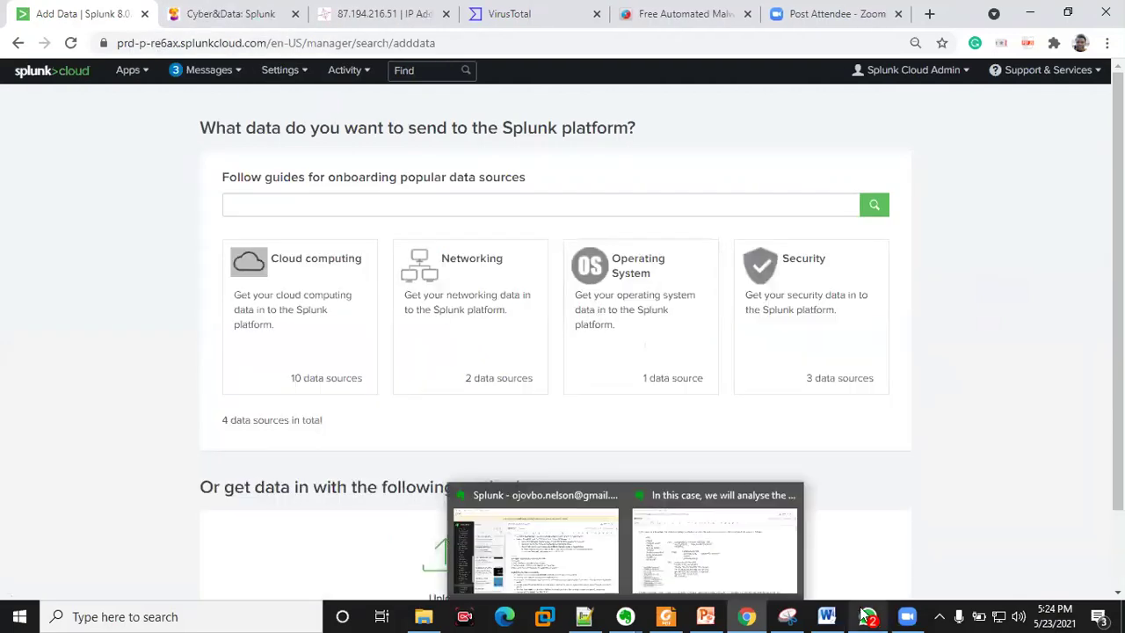
# Switch to the Word guide, read the Step 2 instructions on downloading the log files and return to Splunk Cloud in Chrome
pyautogui.click(827, 616)
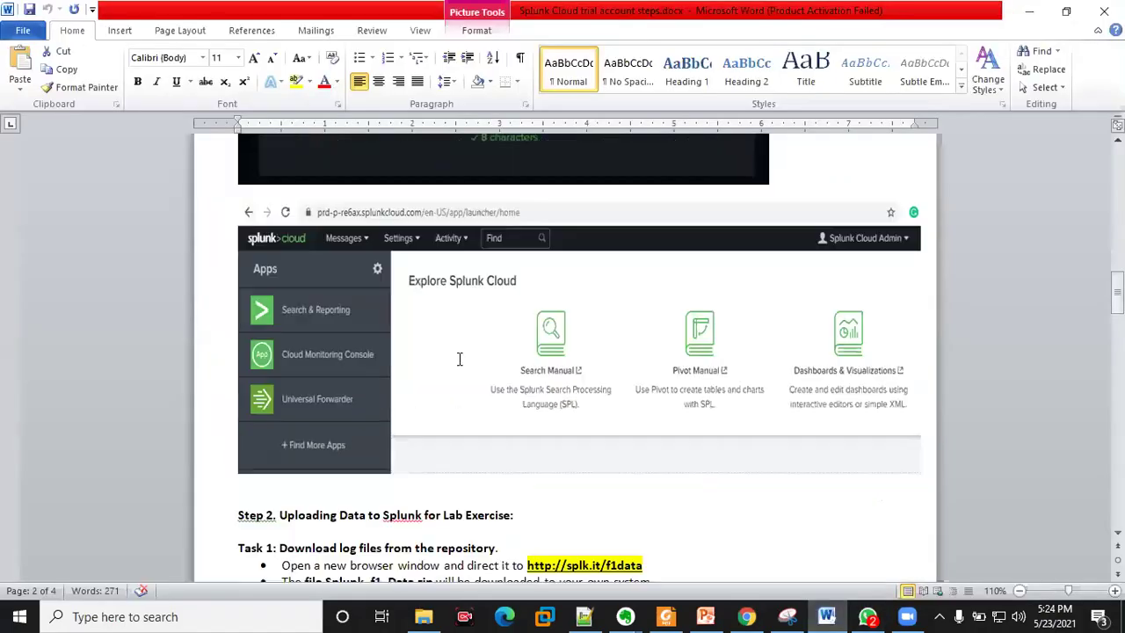
pyautogui.scroll(-4, 649, 343)
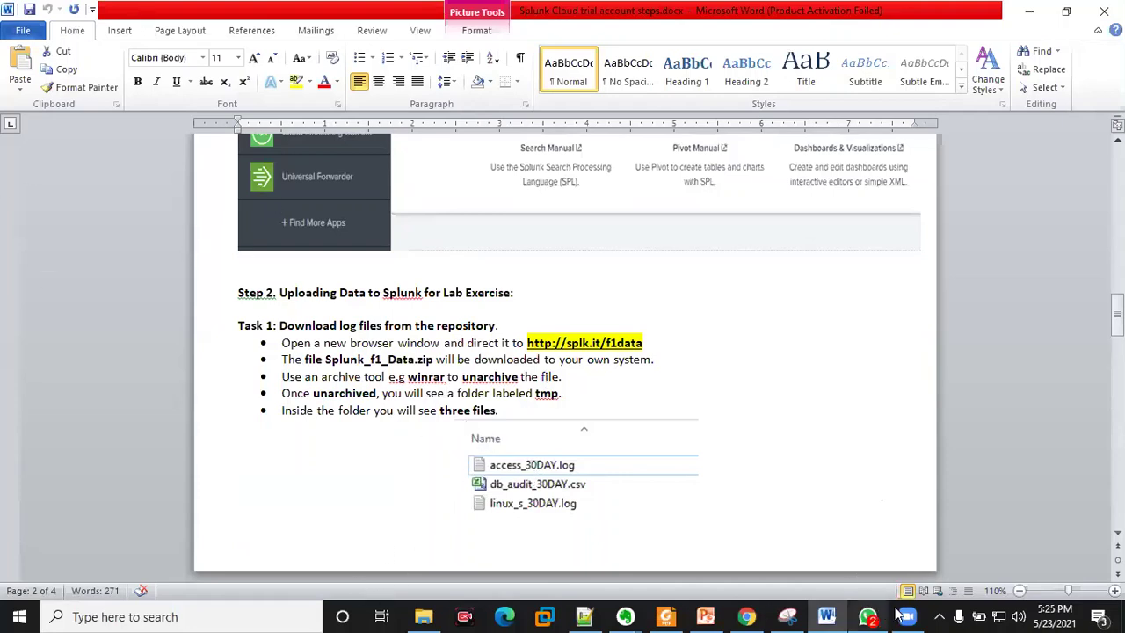
pyautogui.moveTo(625, 616)
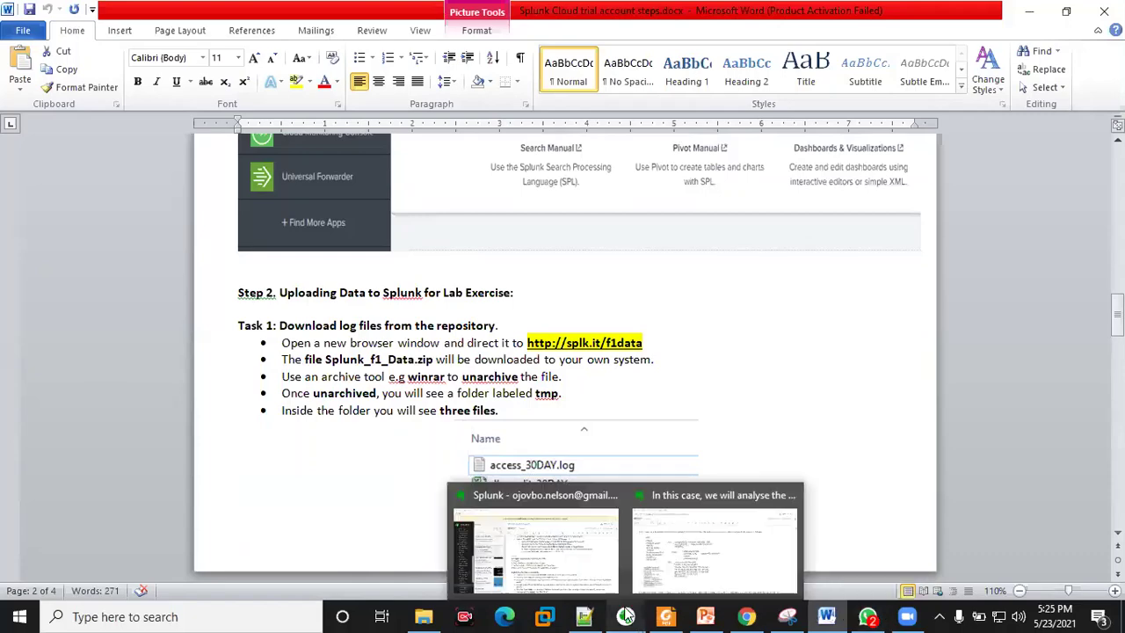
pyautogui.click(536, 545)
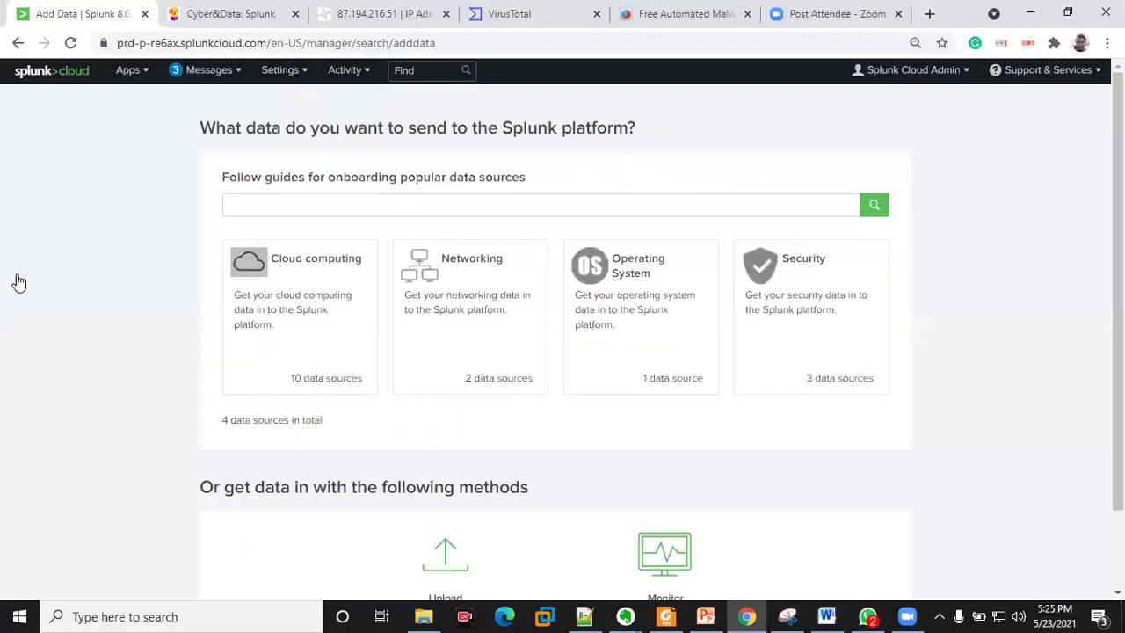
# Choose uploading files from the computer as the method for getting data in
pyautogui.scroll(-1, 323, 510)
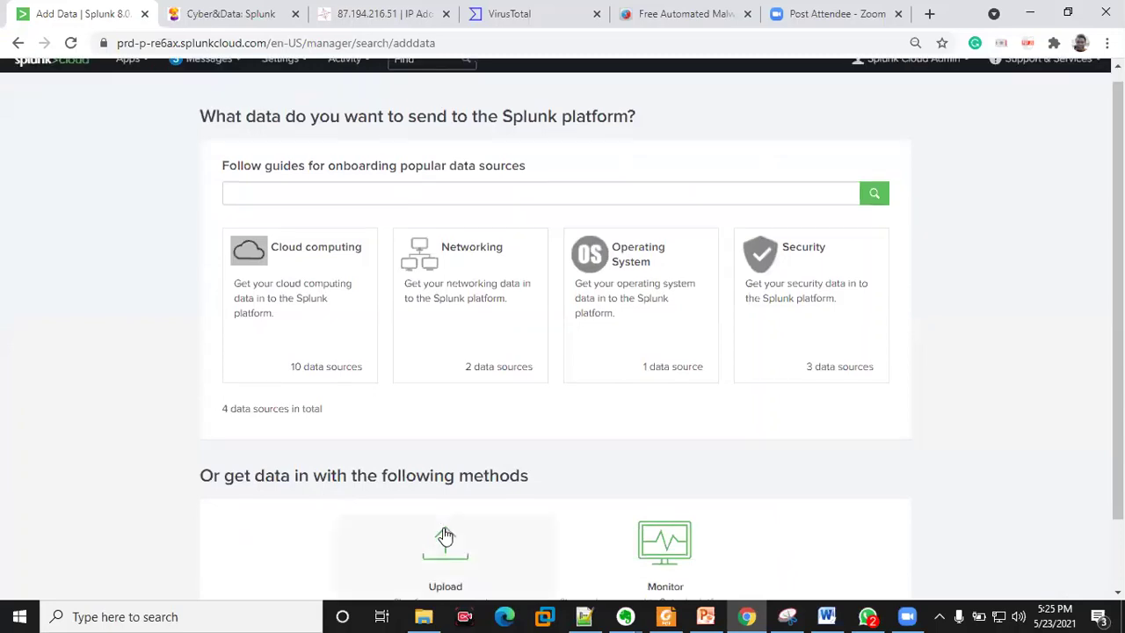
pyautogui.scroll(-1, 422, 490)
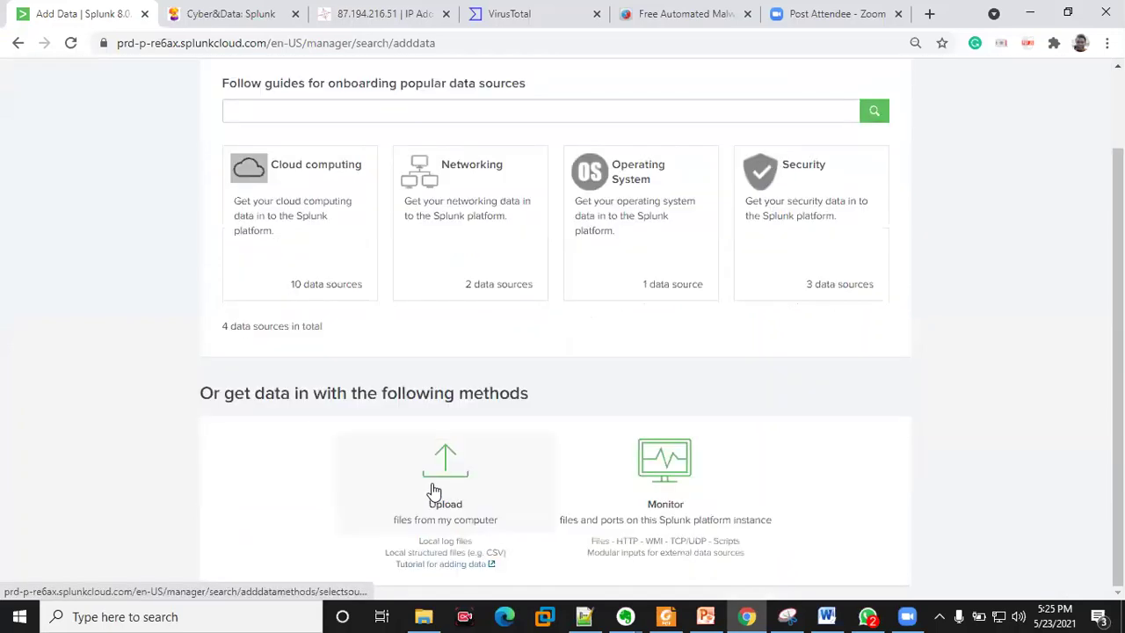
pyautogui.scroll(2, 268, 84)
pyautogui.click(280, 70)
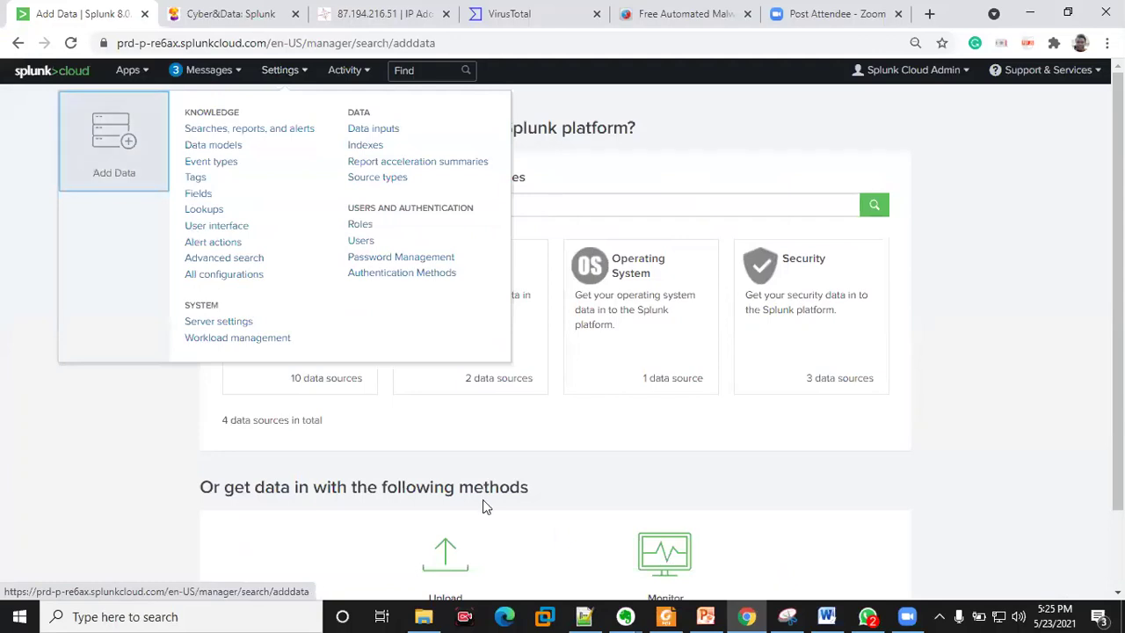
pyautogui.scroll(-1, 475, 545)
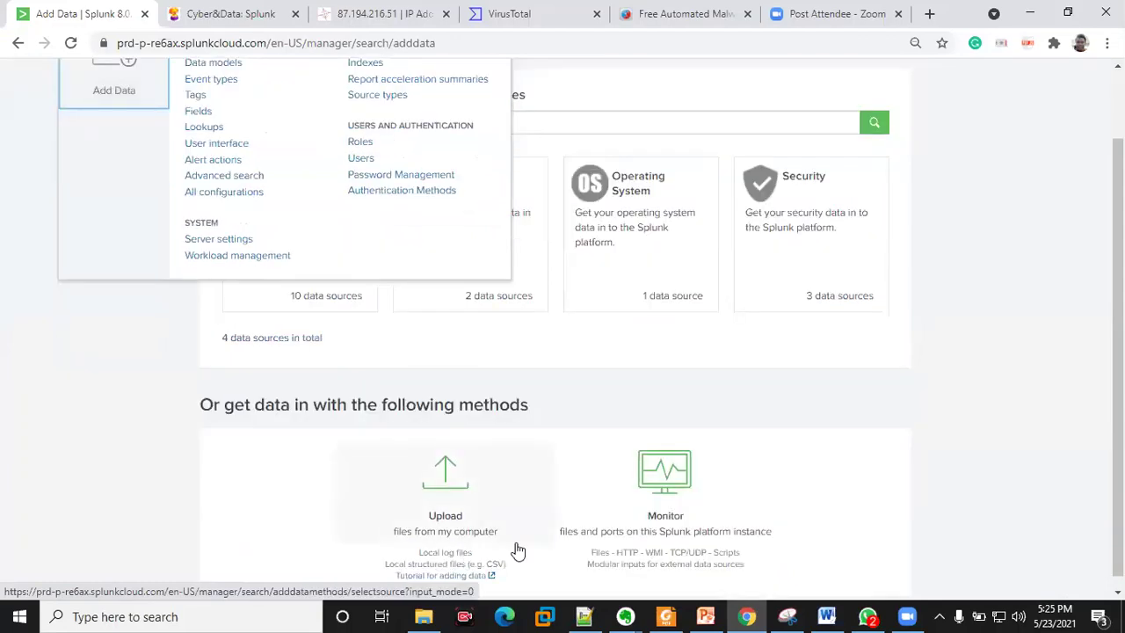
pyautogui.click(447, 517)
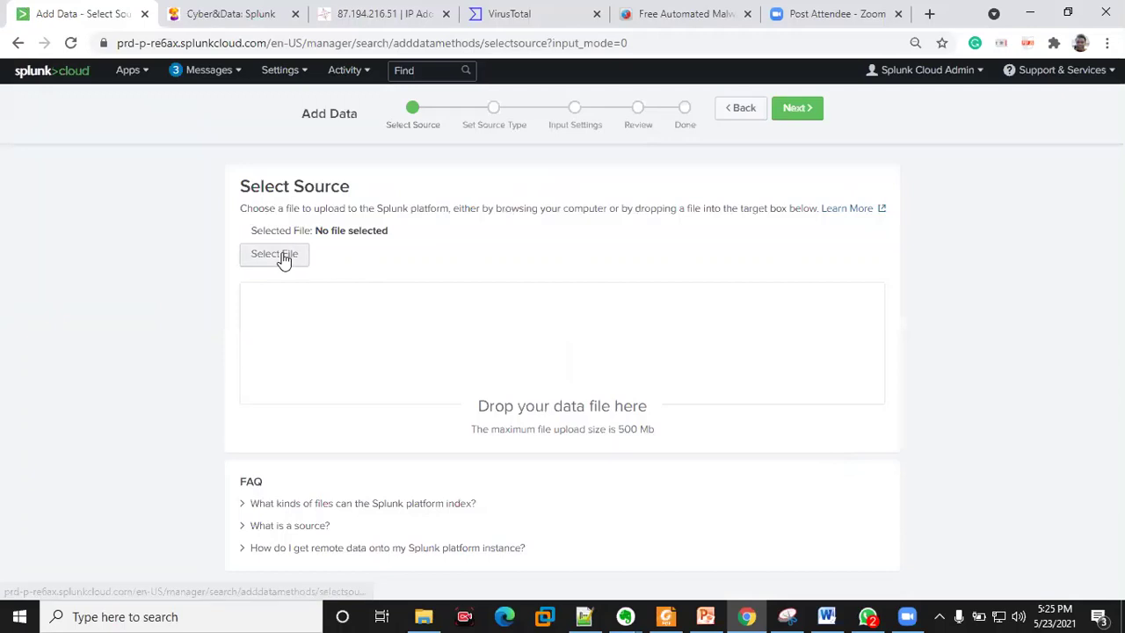
# Upload linux_s_30DAY.log from the tmp folder of Splunk_f1_Data as the data source
pyautogui.click(283, 258)
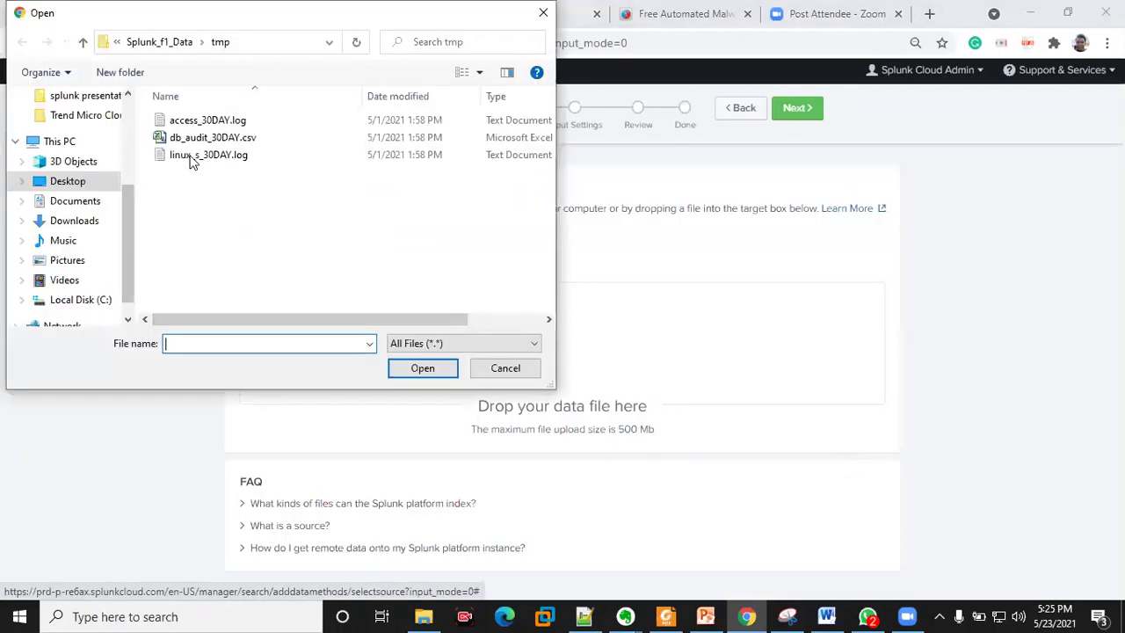
pyautogui.click(195, 156)
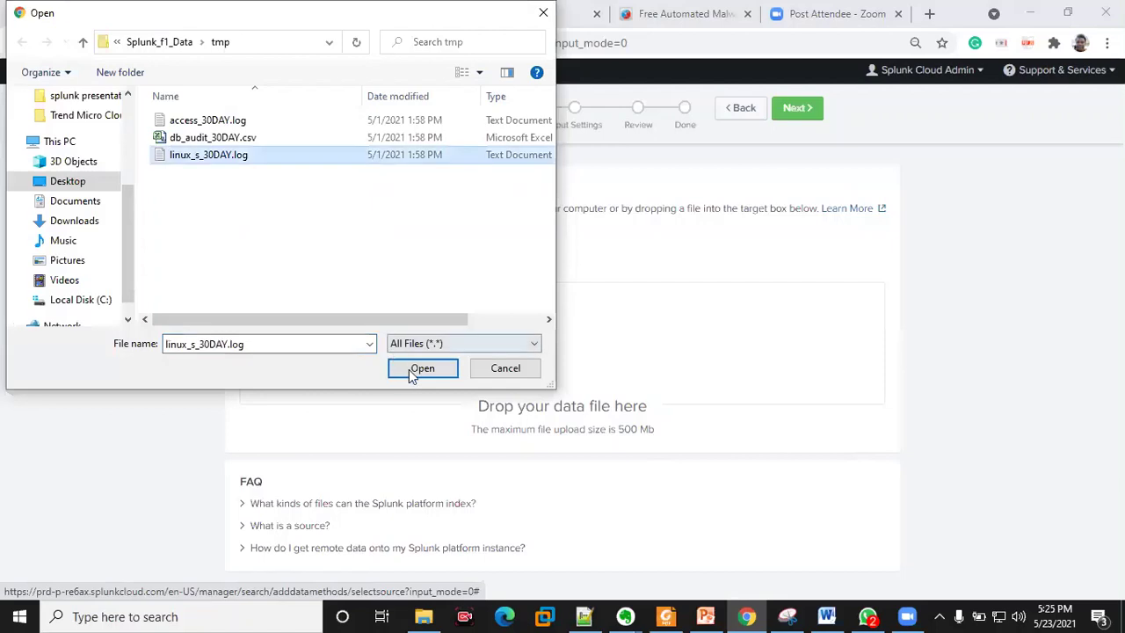
pyautogui.click(418, 368)
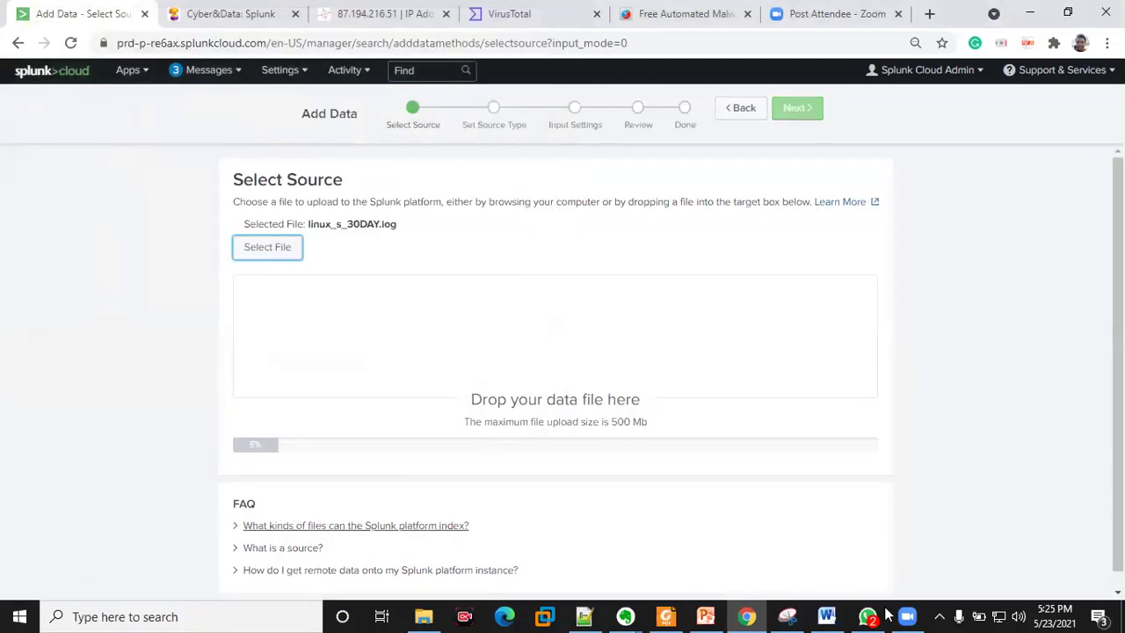
# Switch to the Word guide and read the data upload instructions from Task 1 through Step 4 of Task 2
pyautogui.click(834, 615)
pyautogui.scroll(-3, 598, 302)
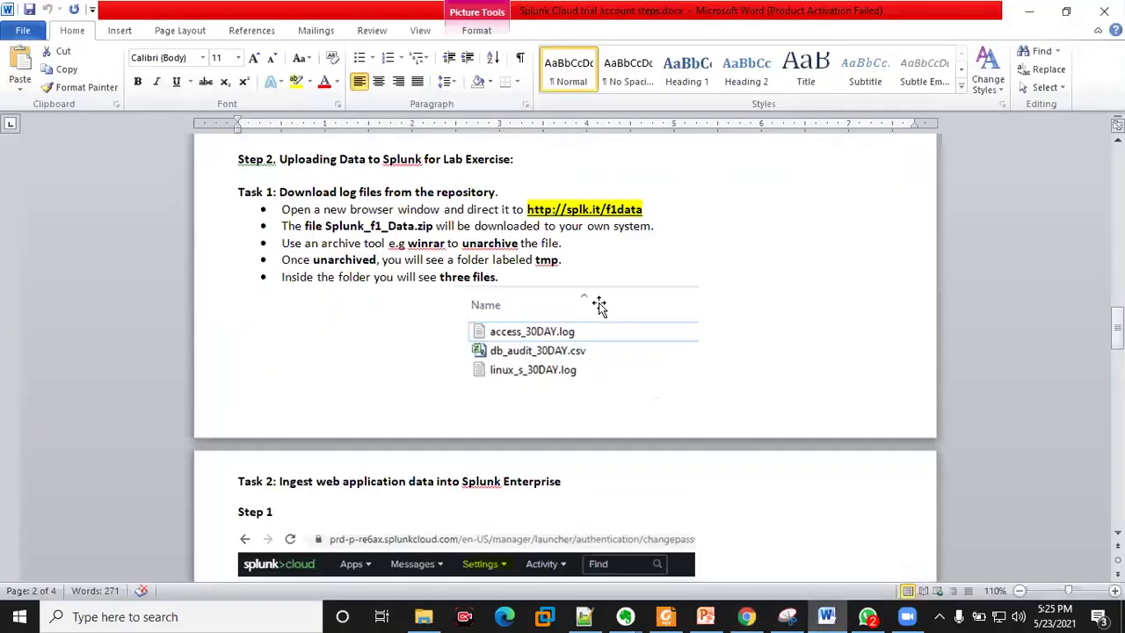
pyautogui.scroll(2, 312, 294)
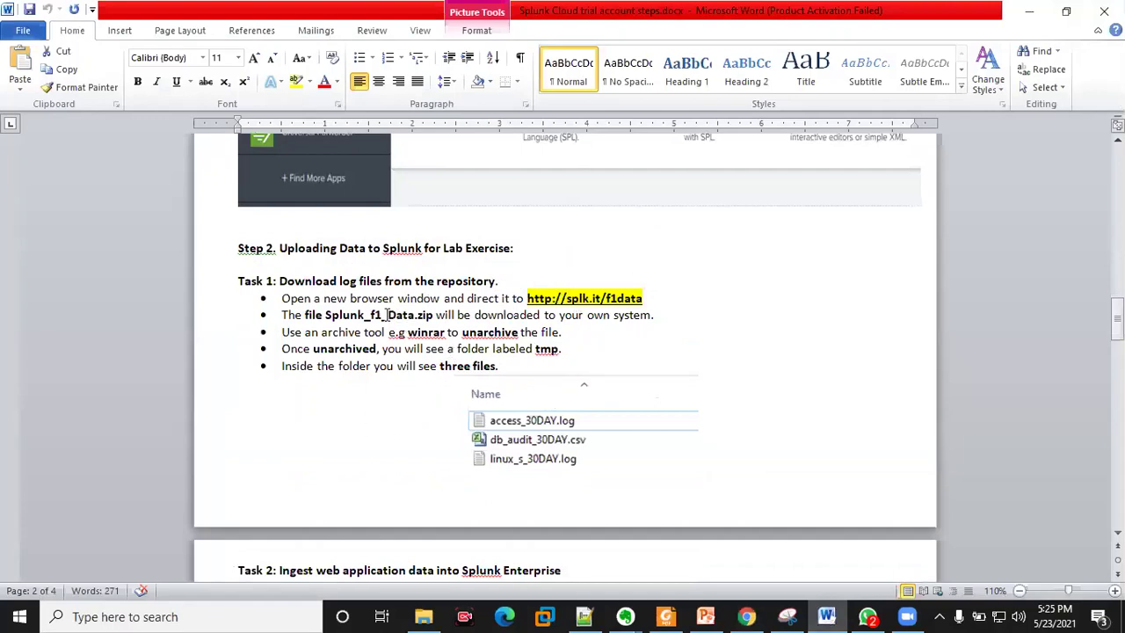
pyautogui.scroll(-5, 466, 378)
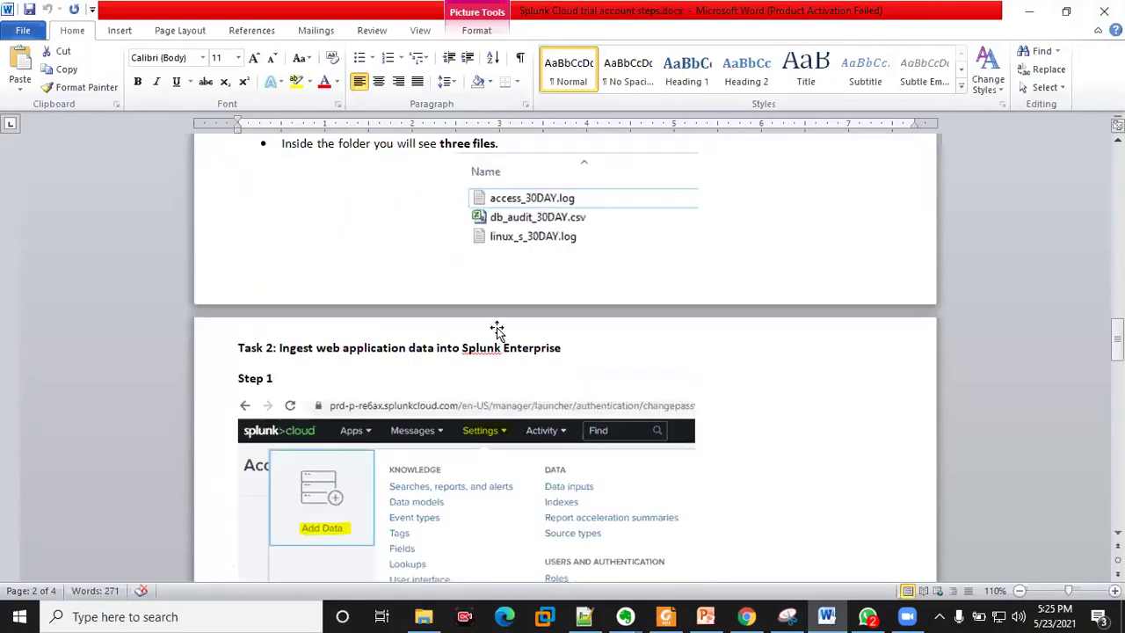
pyautogui.scroll(-6, 494, 333)
pyautogui.scroll(-4, 494, 332)
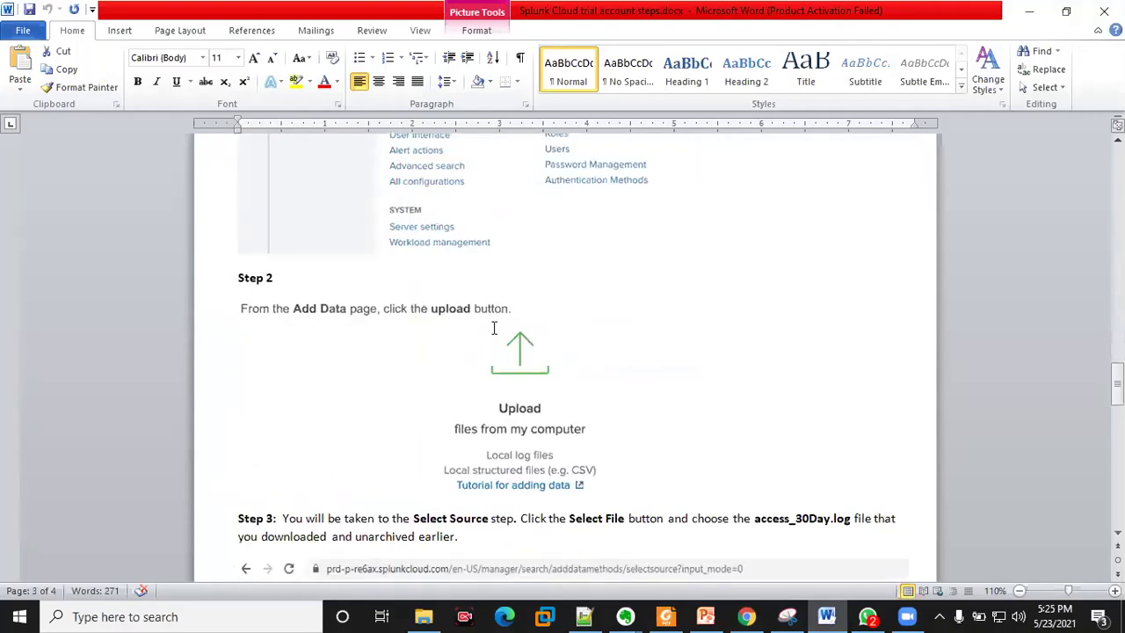
pyautogui.scroll(-7, 492, 327)
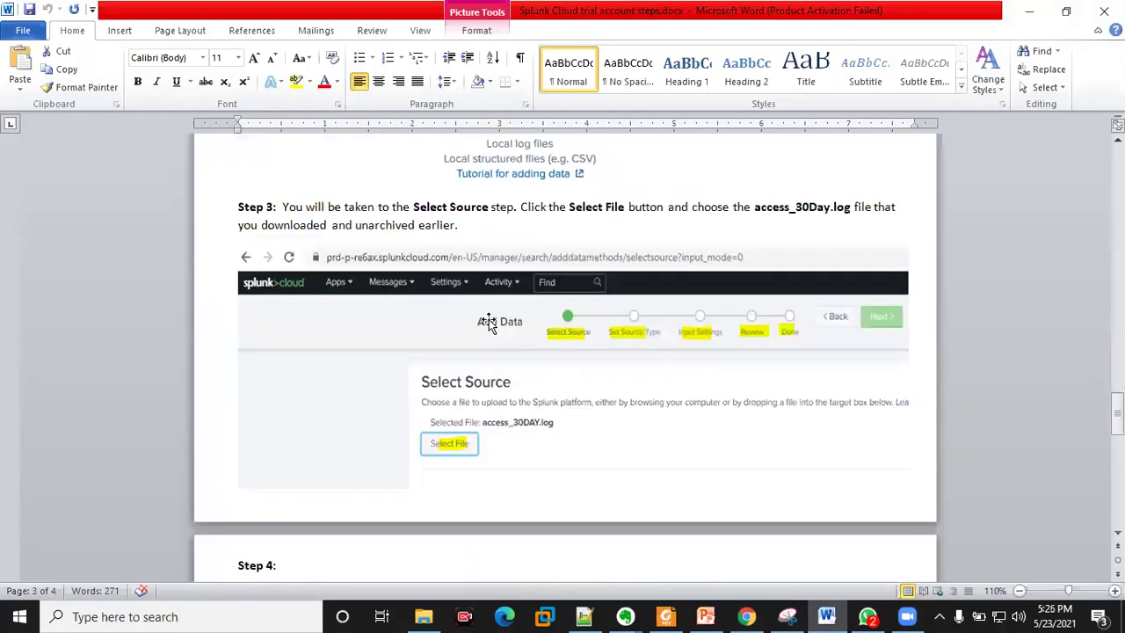
pyautogui.scroll(-2, 490, 324)
pyautogui.scroll(-2, 490, 320)
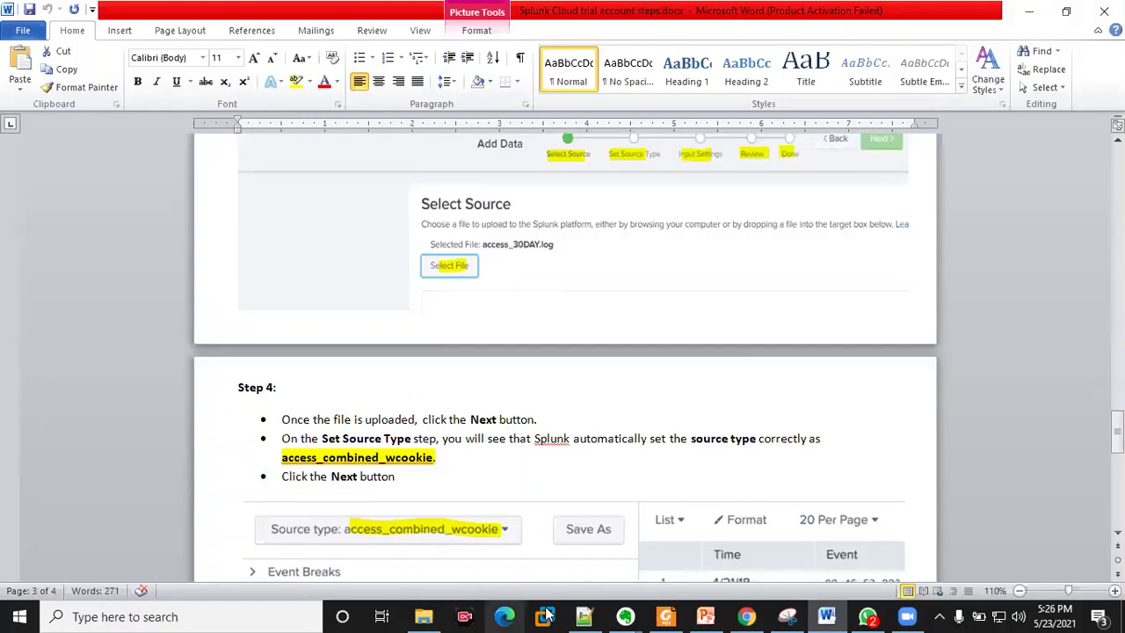
# Check the upload progress of the log file in Chrome and reread Step 4 of the Word guide
pyautogui.click(746, 616)
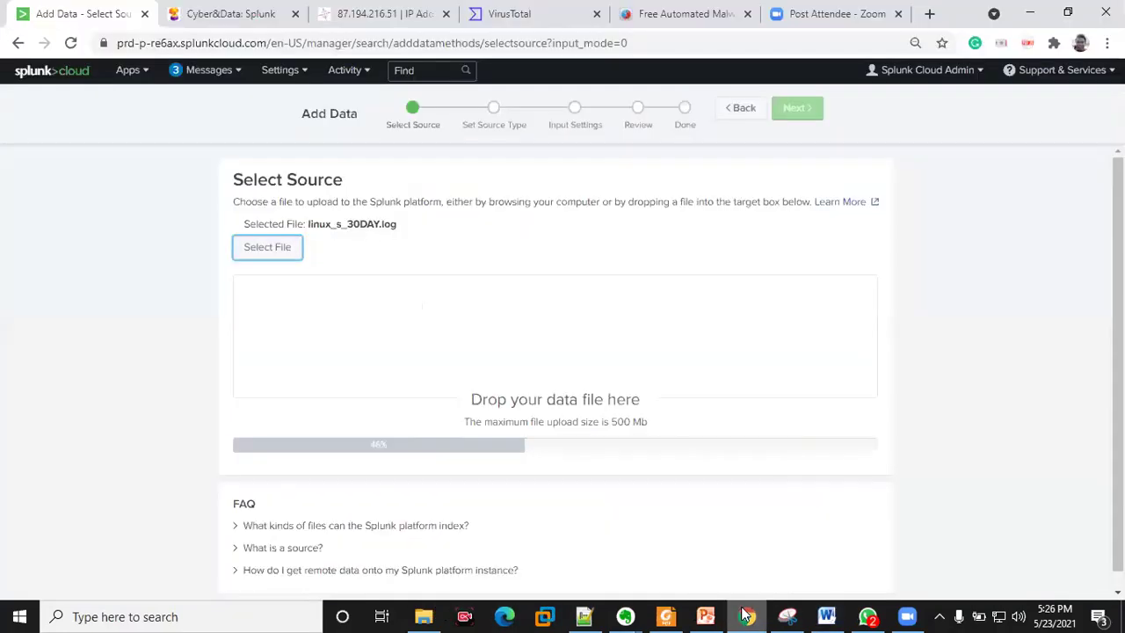
pyautogui.click(747, 616)
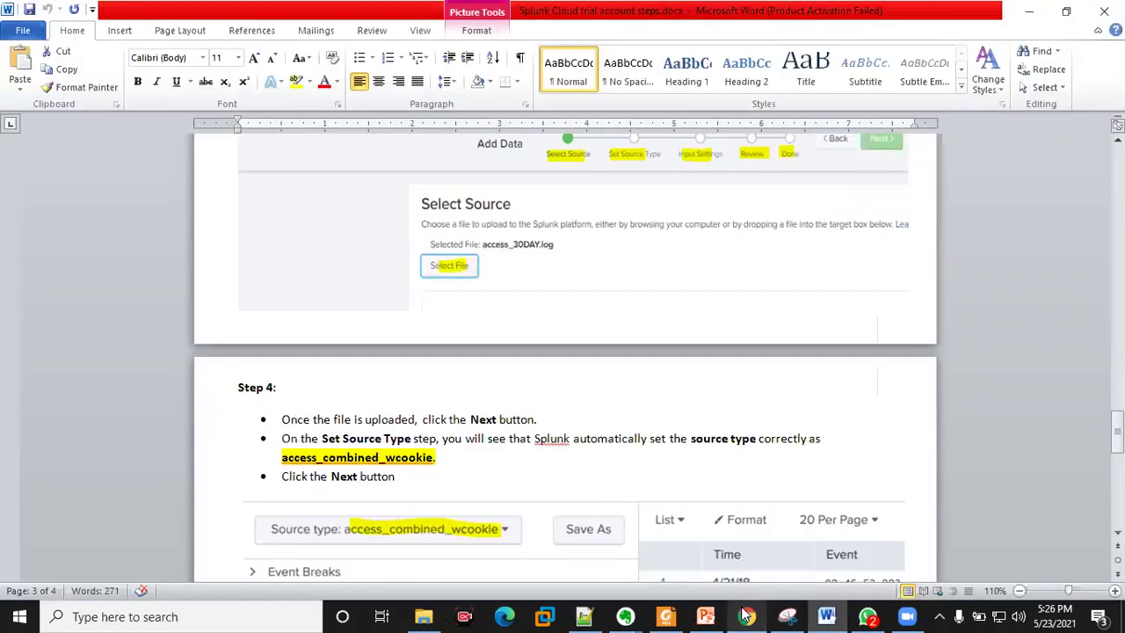
pyautogui.scroll(-1, 625, 426)
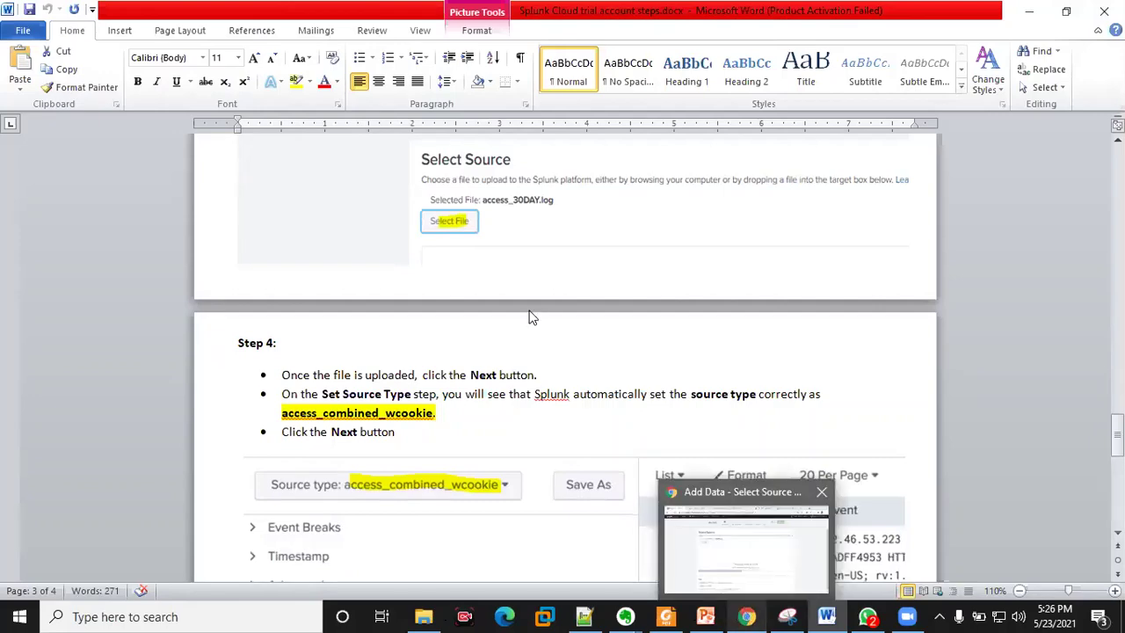
pyautogui.hotkey('alt', 'Tab')
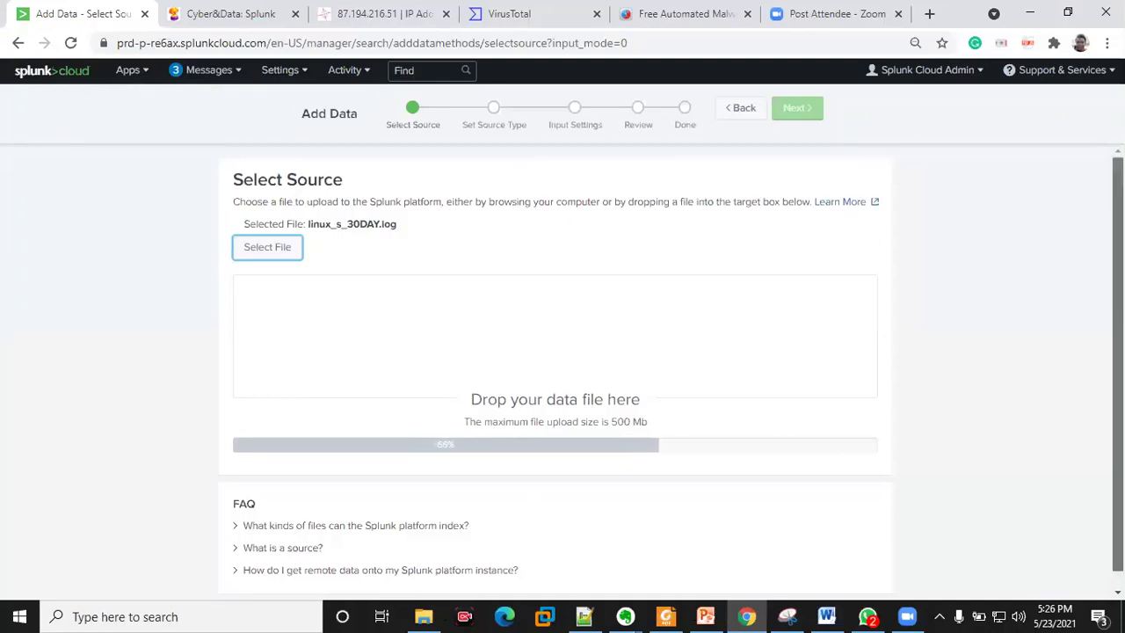
pyautogui.scroll(-1, 562, 369)
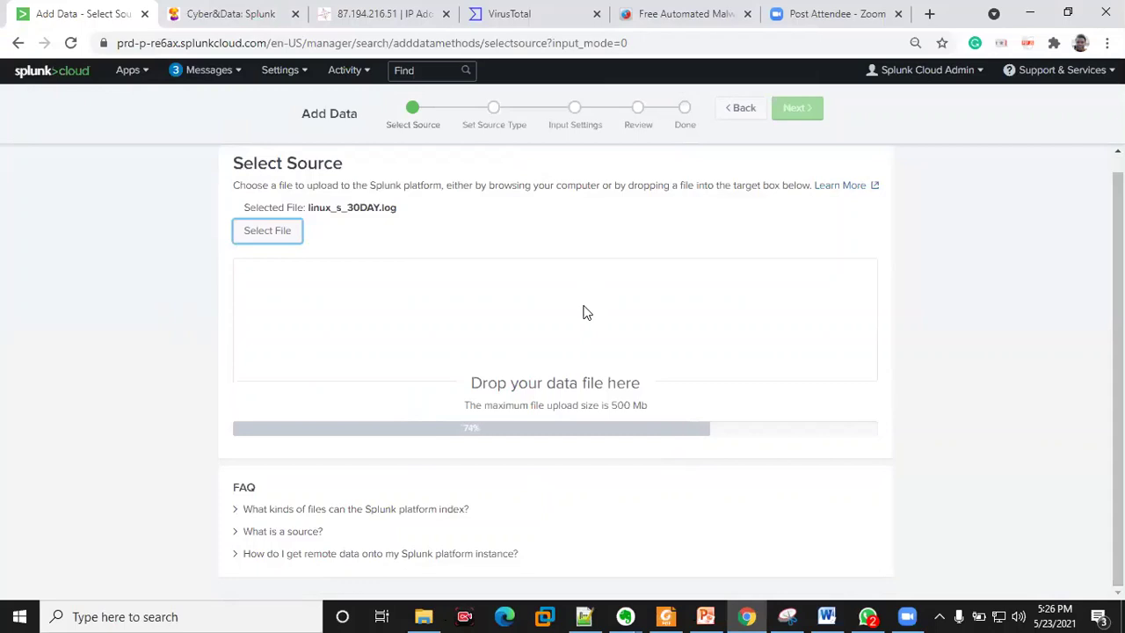
pyautogui.click(826, 615)
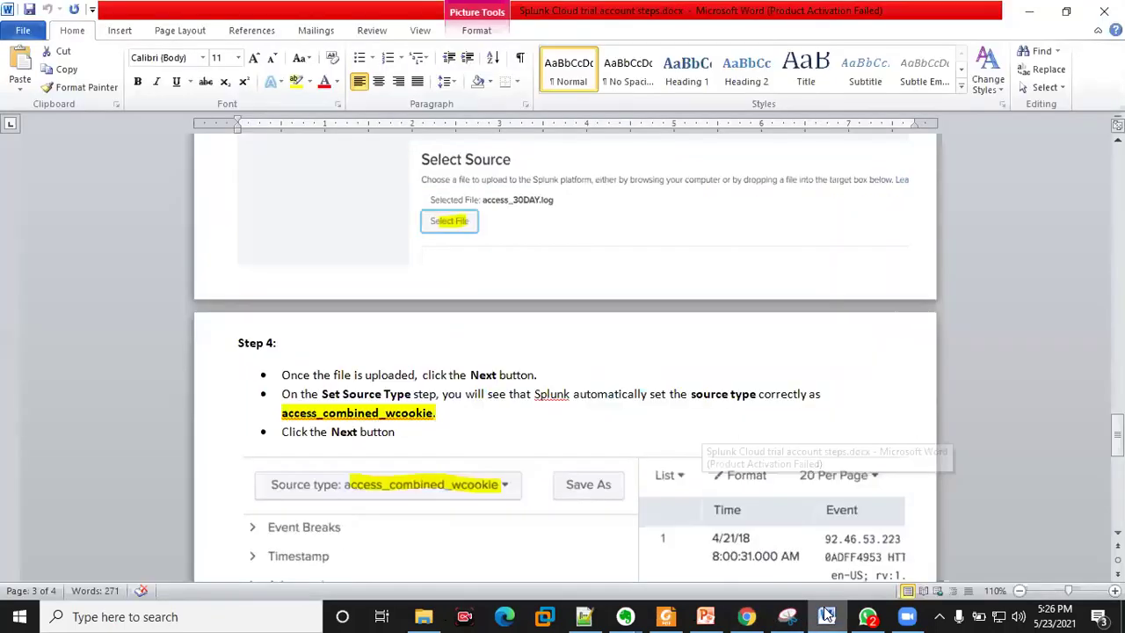
# Return to Splunk Cloud in Chrome and continue with the uploaded file to the Set Source Type stage
pyautogui.hotkey('alt', 'Tab')
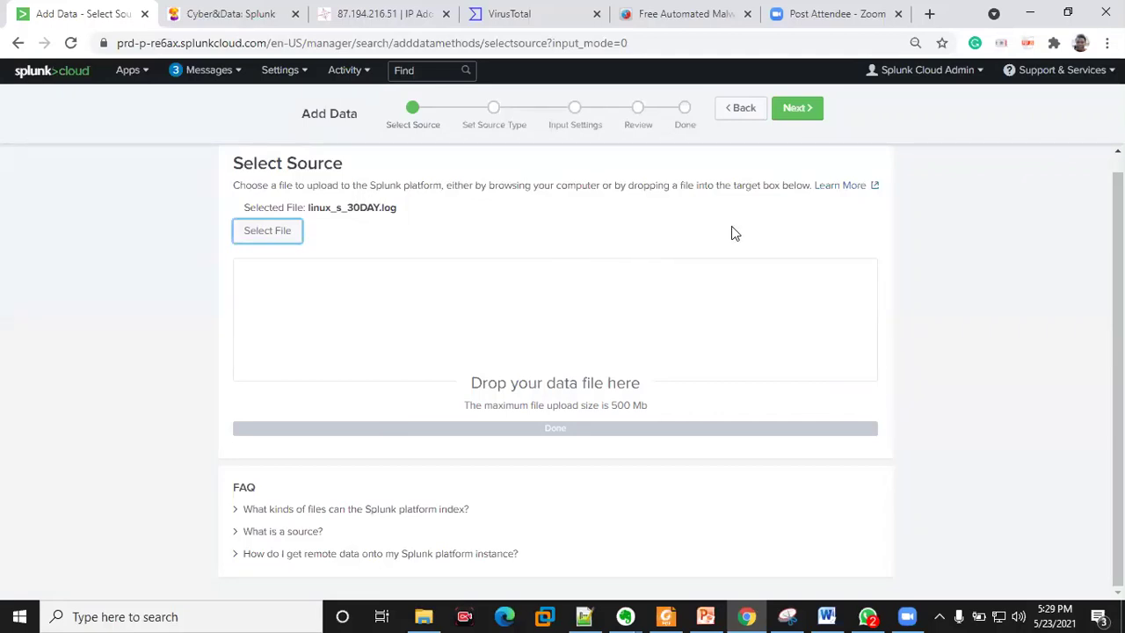
pyautogui.click(795, 112)
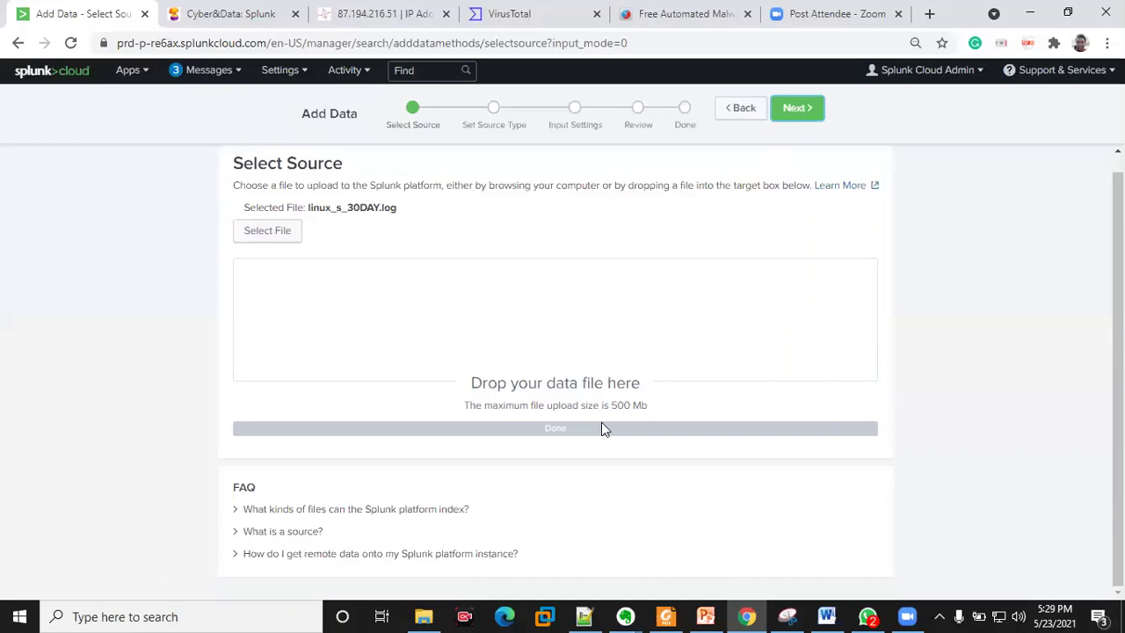
pyautogui.click(795, 109)
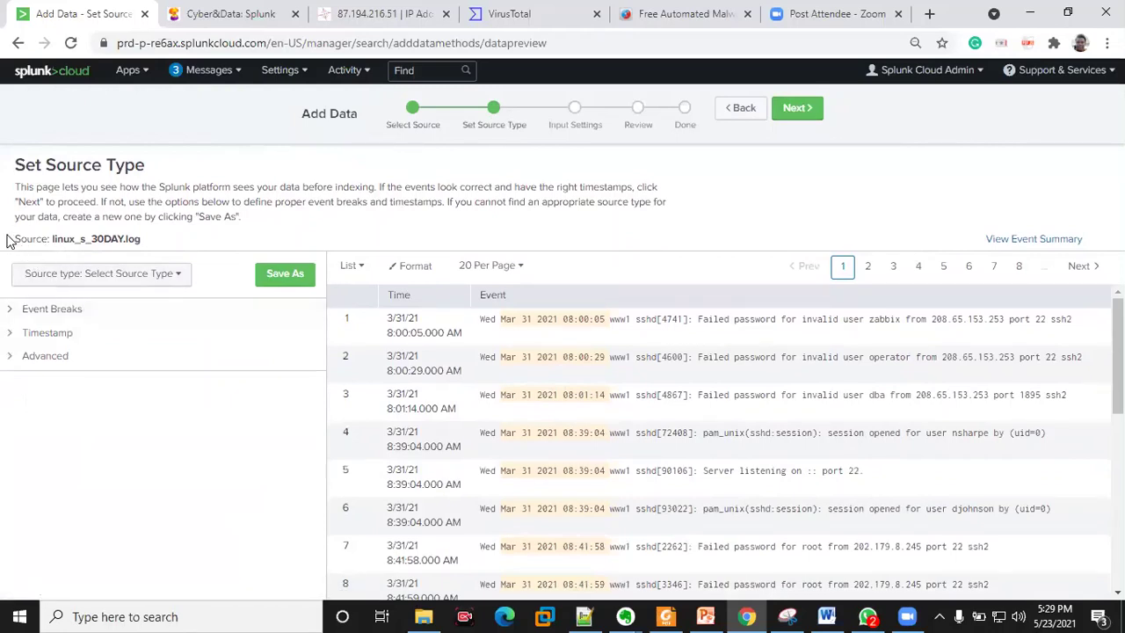
# Look at the log files in the Splunk_f1_Data tmp folder in File Explorer, then return to Chrome and highlight the source file name
pyautogui.moveTo(13, 243); pyautogui.dragTo(37, 244)
pyautogui.moveTo(423, 615)
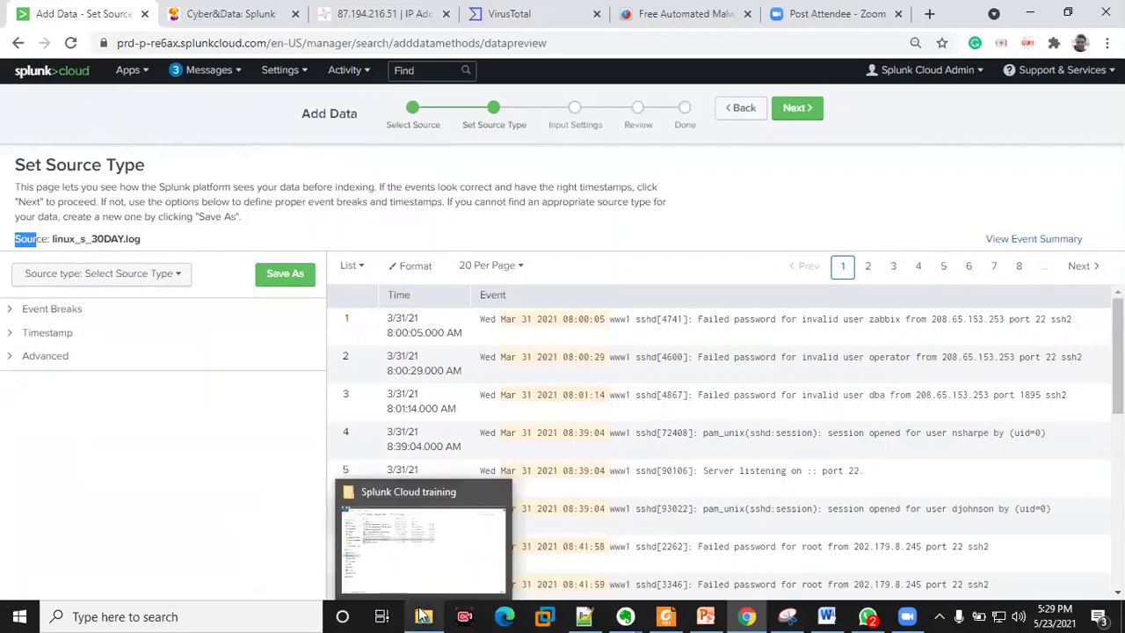
pyautogui.click(402, 519)
pyautogui.click(211, 113)
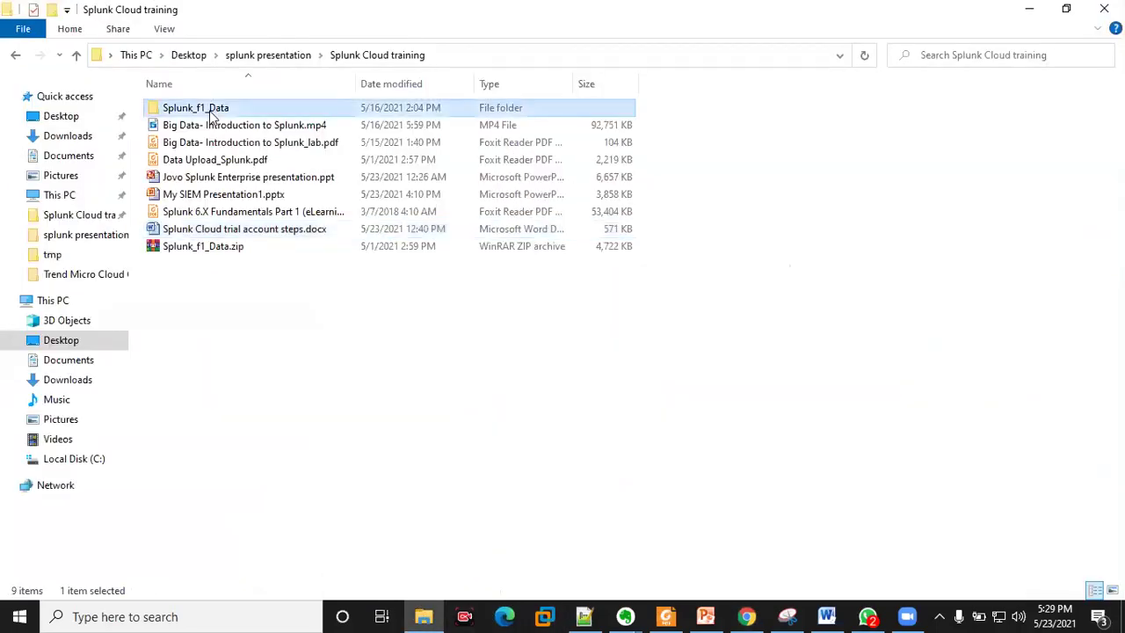
pyautogui.doubleClick(211, 113)
pyautogui.click(185, 120)
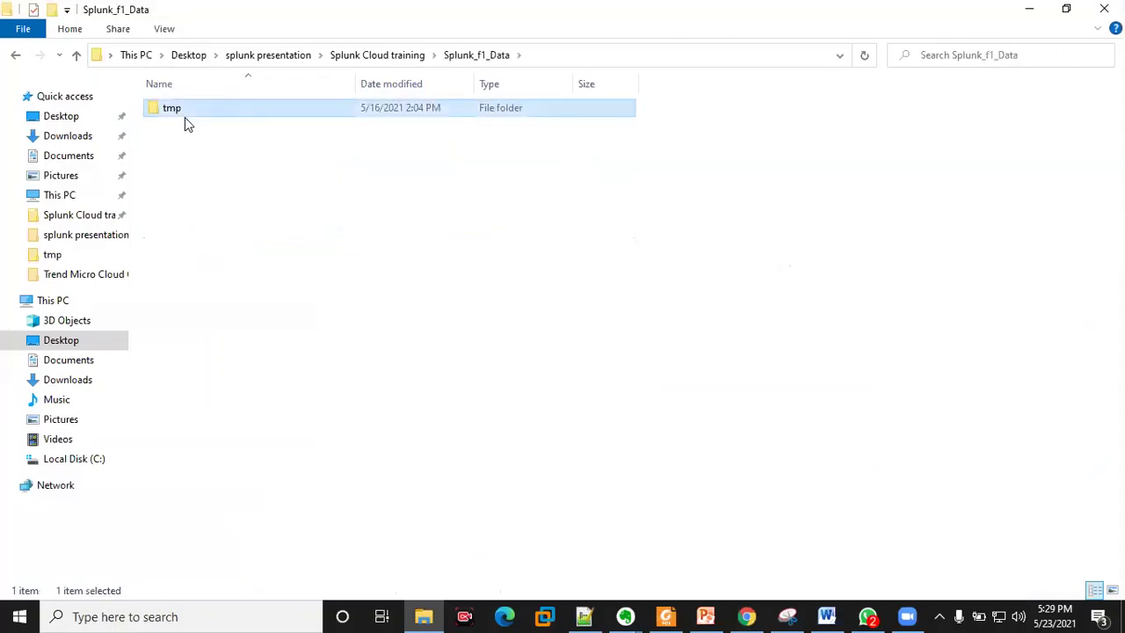
pyautogui.press('Return')
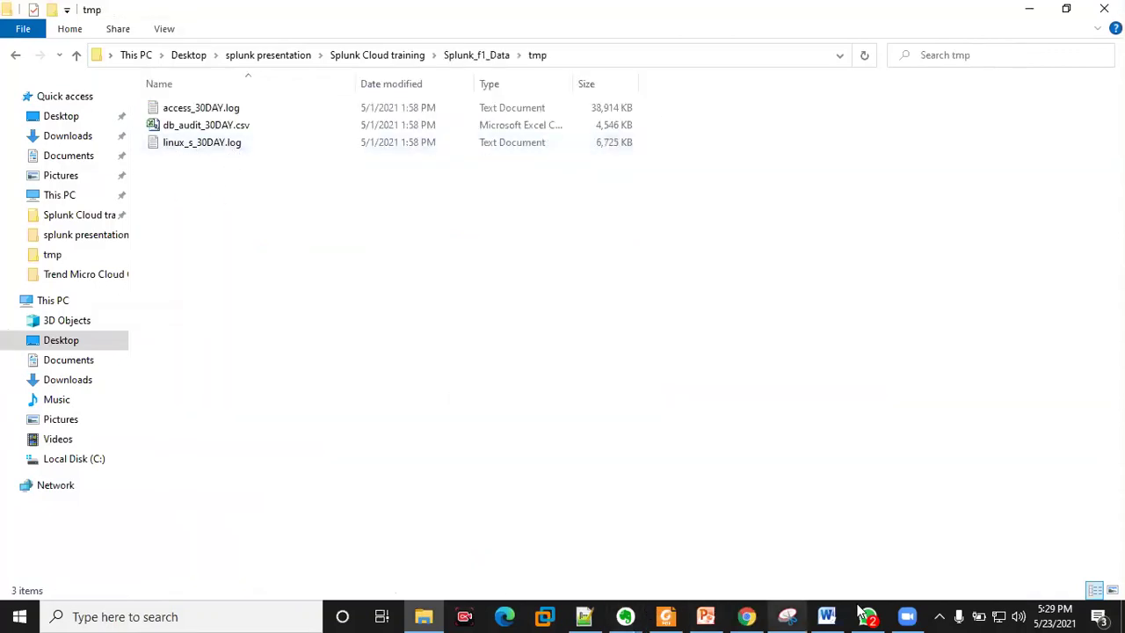
pyautogui.click(749, 615)
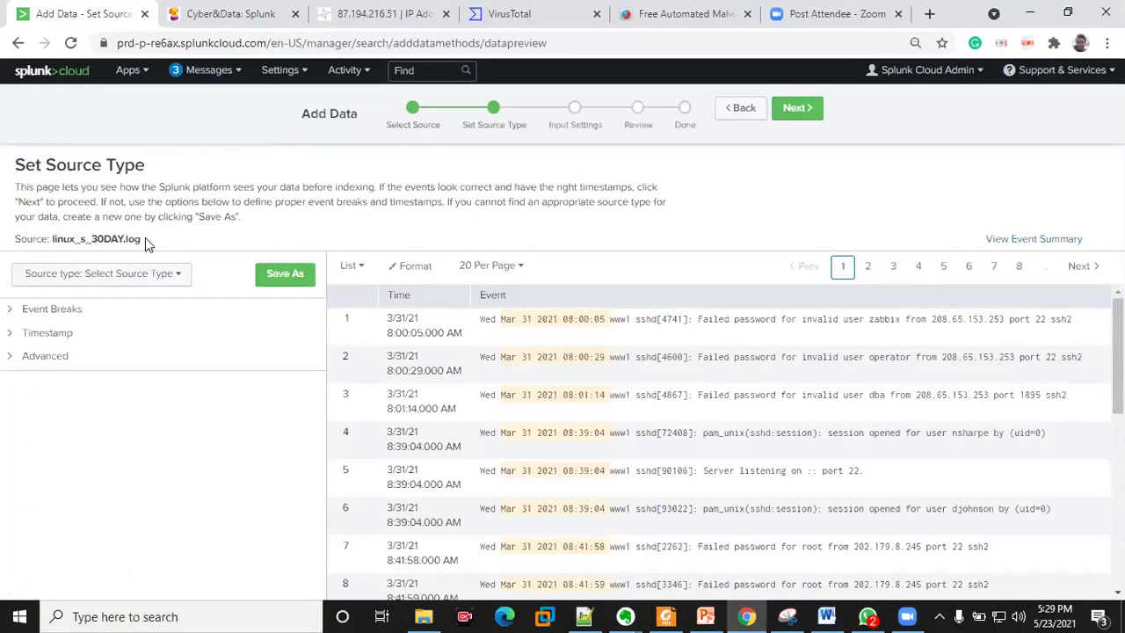
pyautogui.moveTo(145, 244); pyautogui.dragTo(13, 242)
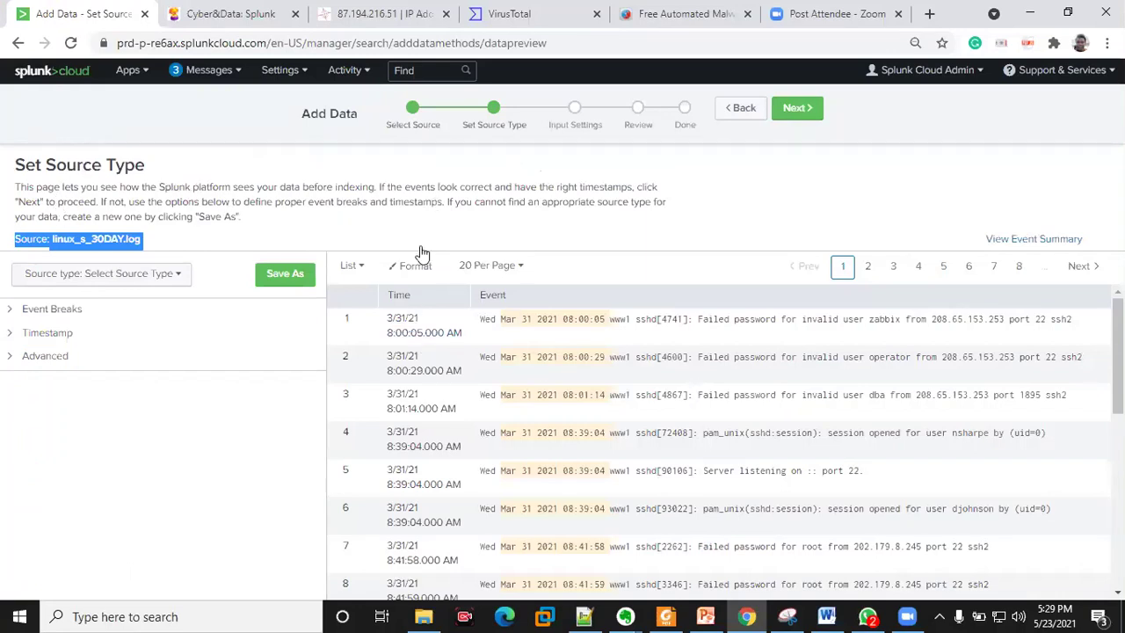
pyautogui.moveTo(183, 188); pyautogui.dragTo(362, 188)
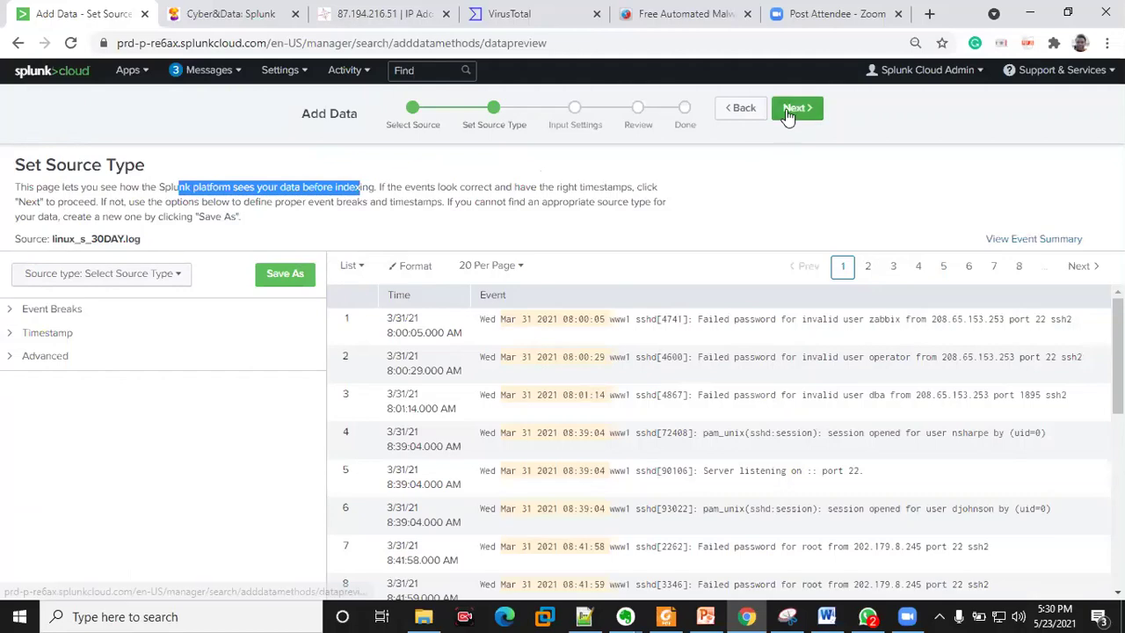
pyautogui.click(285, 273)
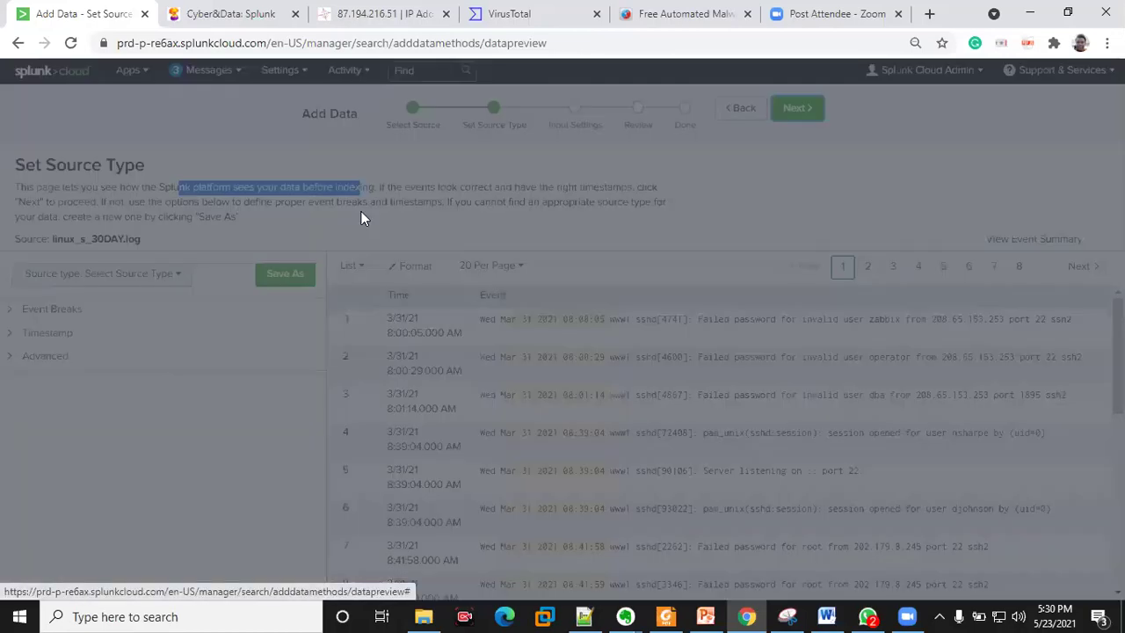
pyautogui.click(741, 111)
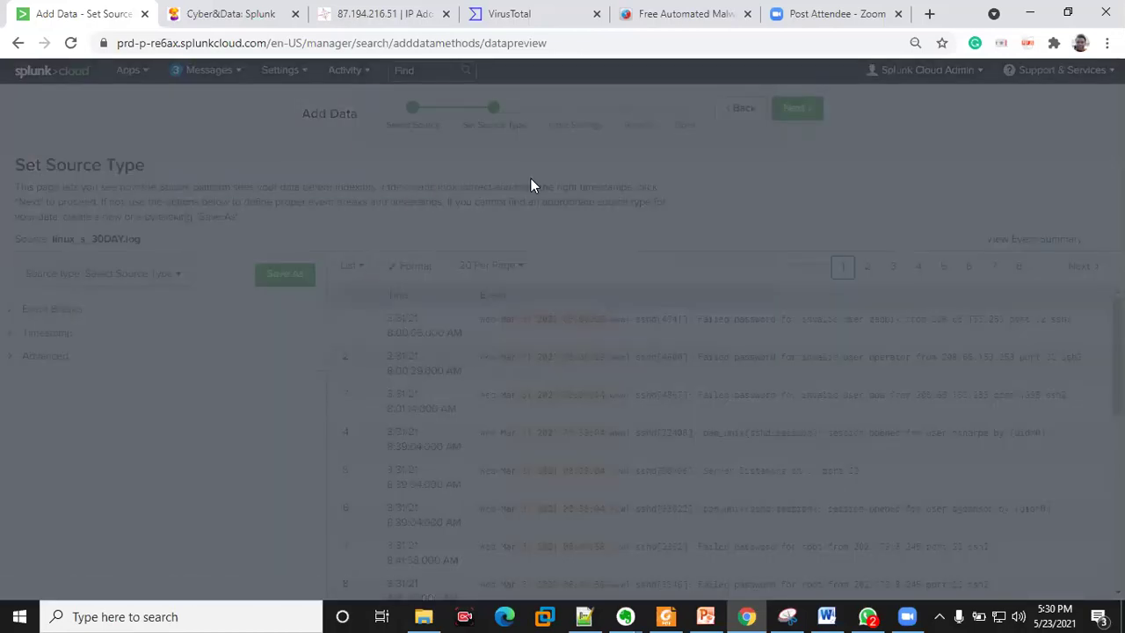
# Set the source type to linux_secure from the Operating System category and continue to Input Settings
pyautogui.click(66, 280)
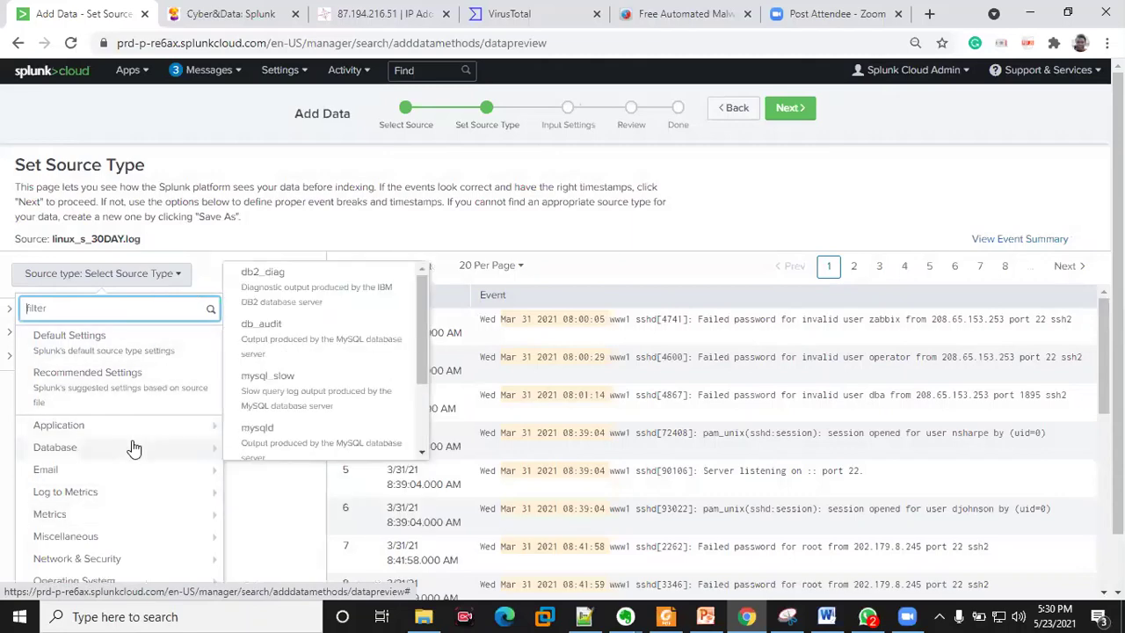
pyautogui.scroll(-1, 131, 446)
pyautogui.moveTo(98, 520)
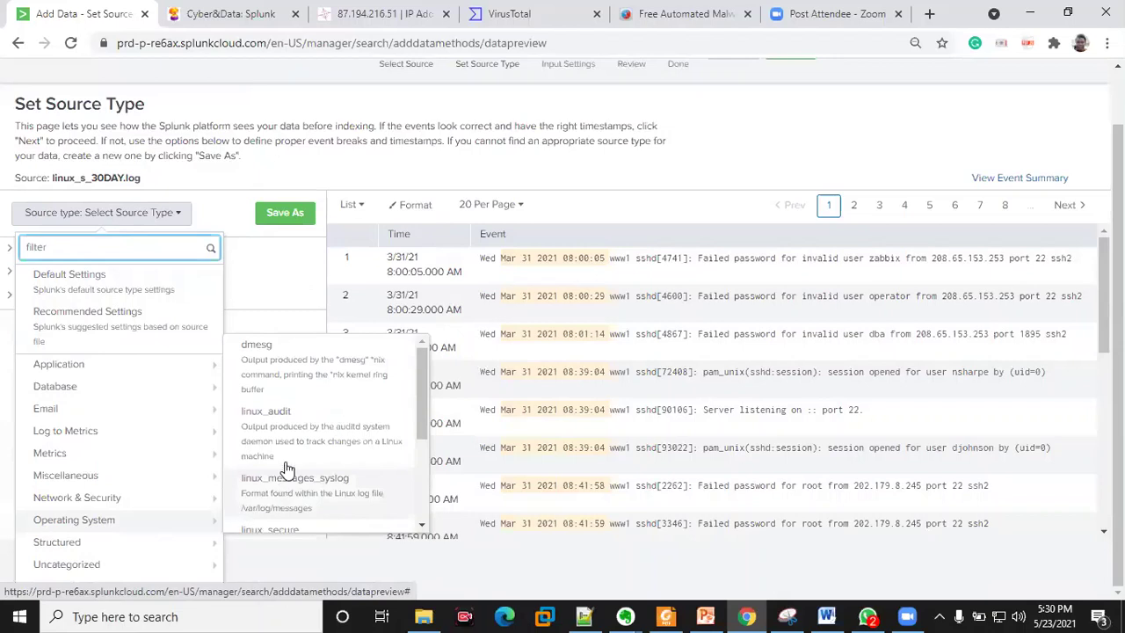
pyautogui.scroll(-3, 286, 466)
pyautogui.scroll(1, 286, 465)
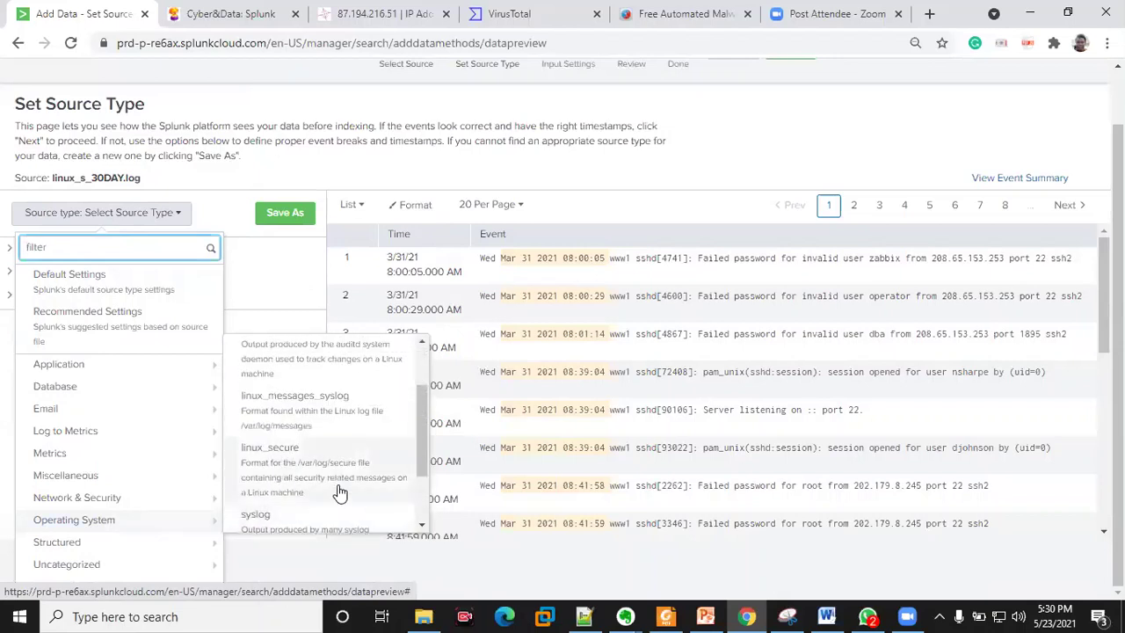
pyautogui.scroll(-1, 340, 490)
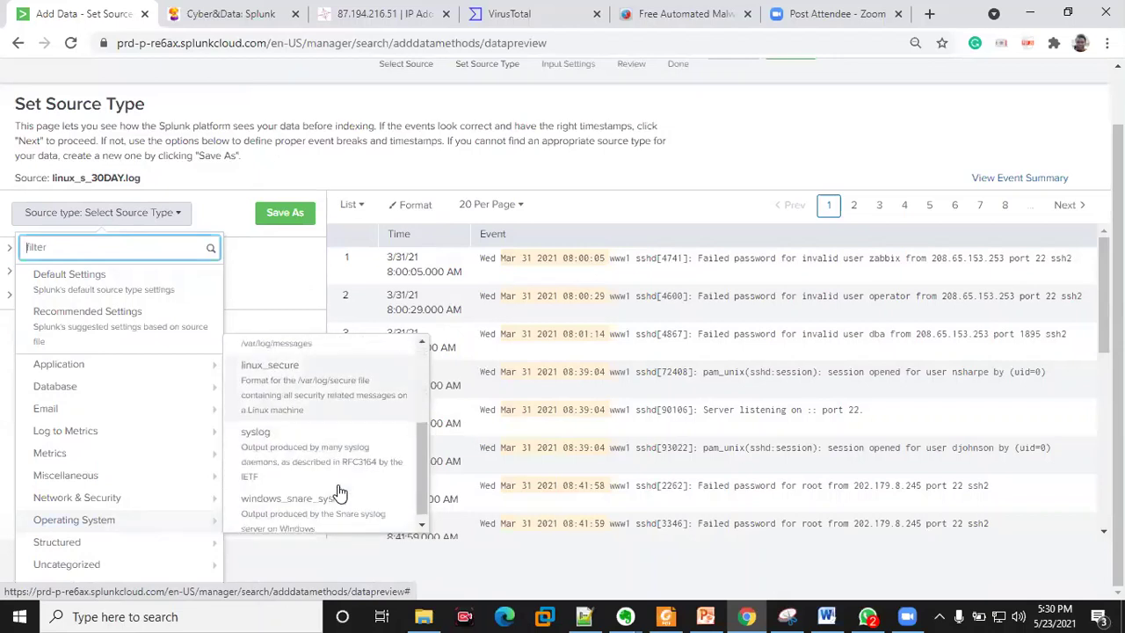
pyautogui.click(297, 390)
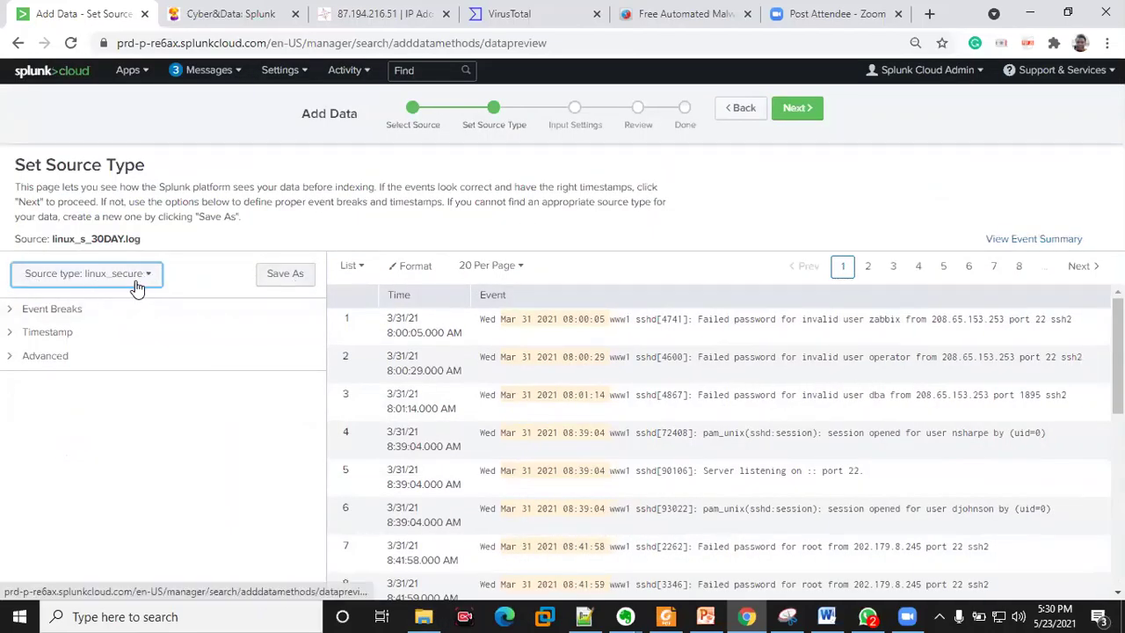
pyautogui.moveTo(69, 239); pyautogui.dragTo(124, 243)
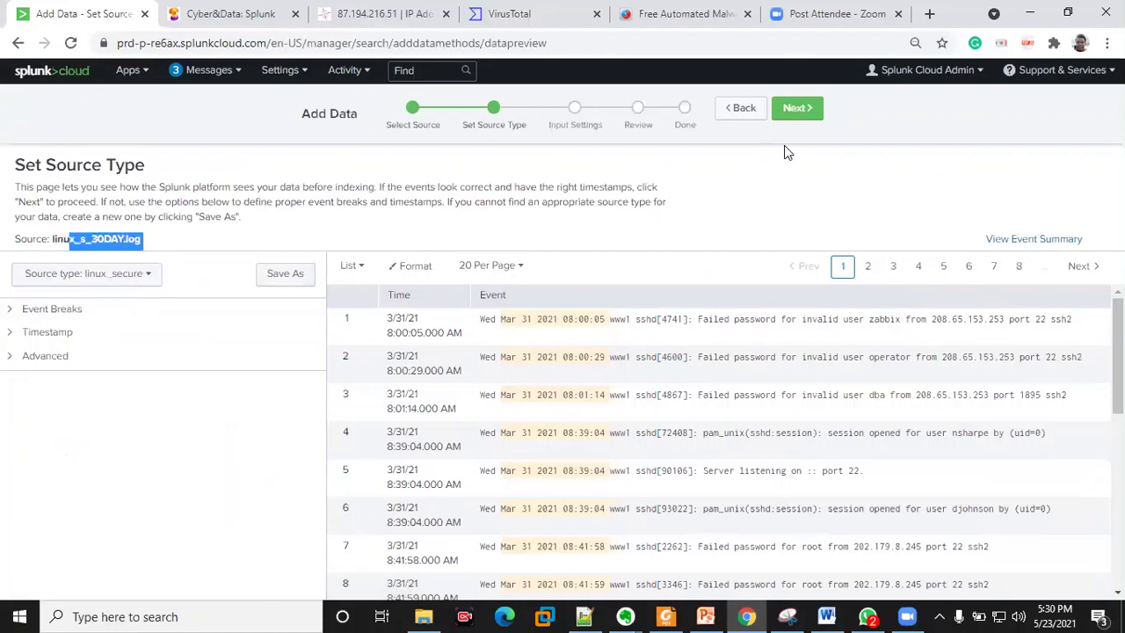
pyautogui.click(797, 110)
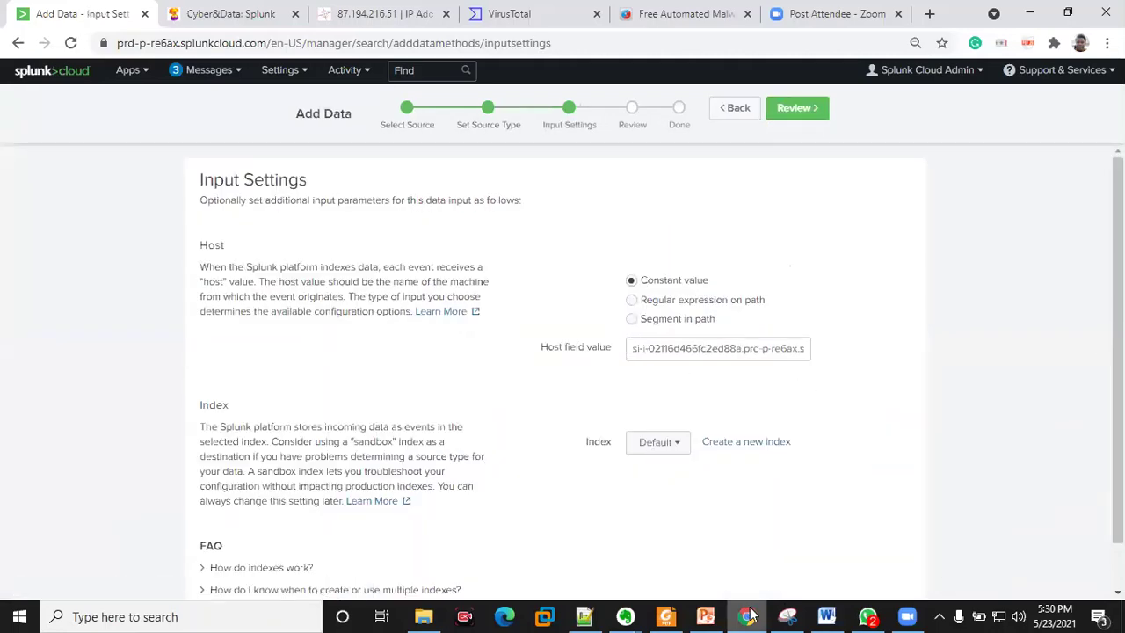
# Switch to the Word guide and copy the host value web_application from Step 5
pyautogui.click(826, 616)
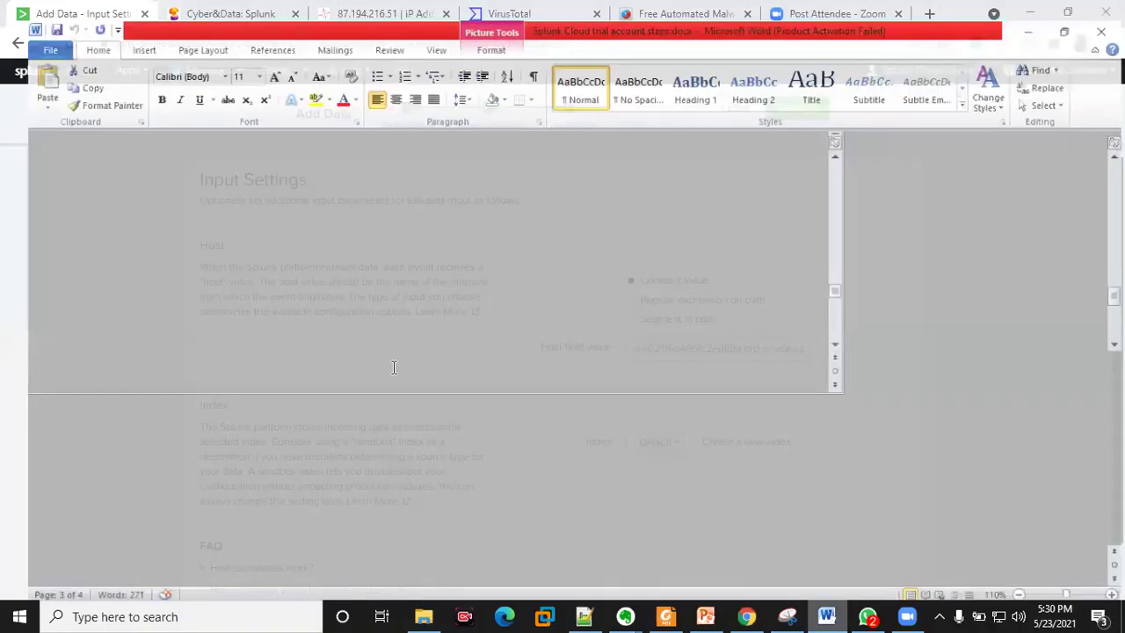
pyautogui.scroll(-3, 391, 365)
pyautogui.scroll(-7, 391, 365)
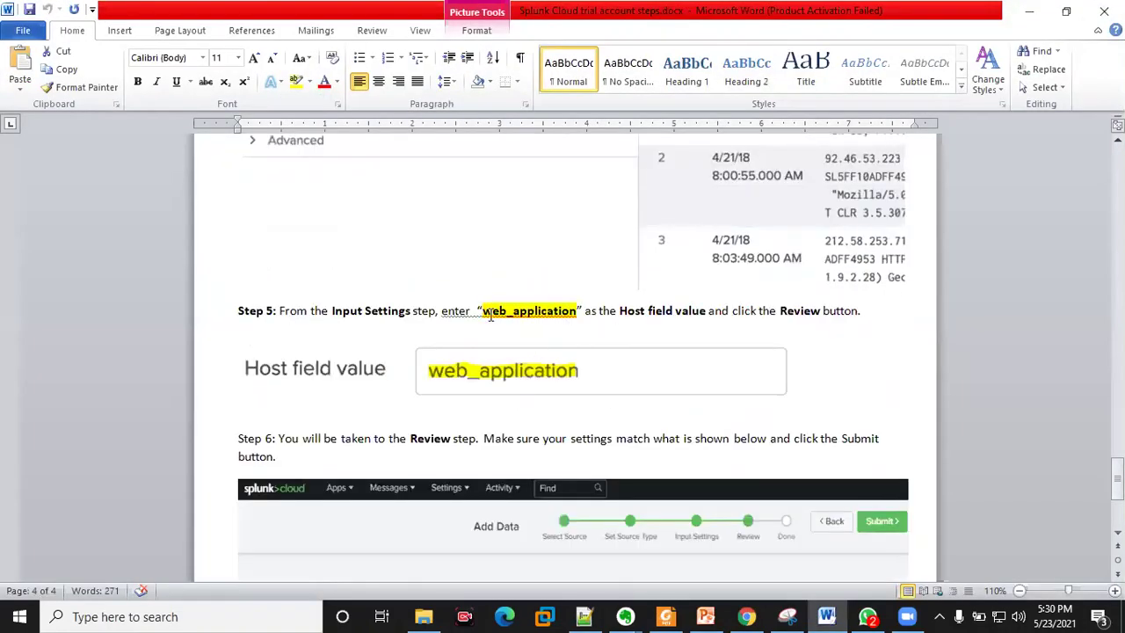
pyautogui.moveTo(484, 310); pyautogui.dragTo(573, 317)
pyautogui.hotkey('ctrl', 'c')
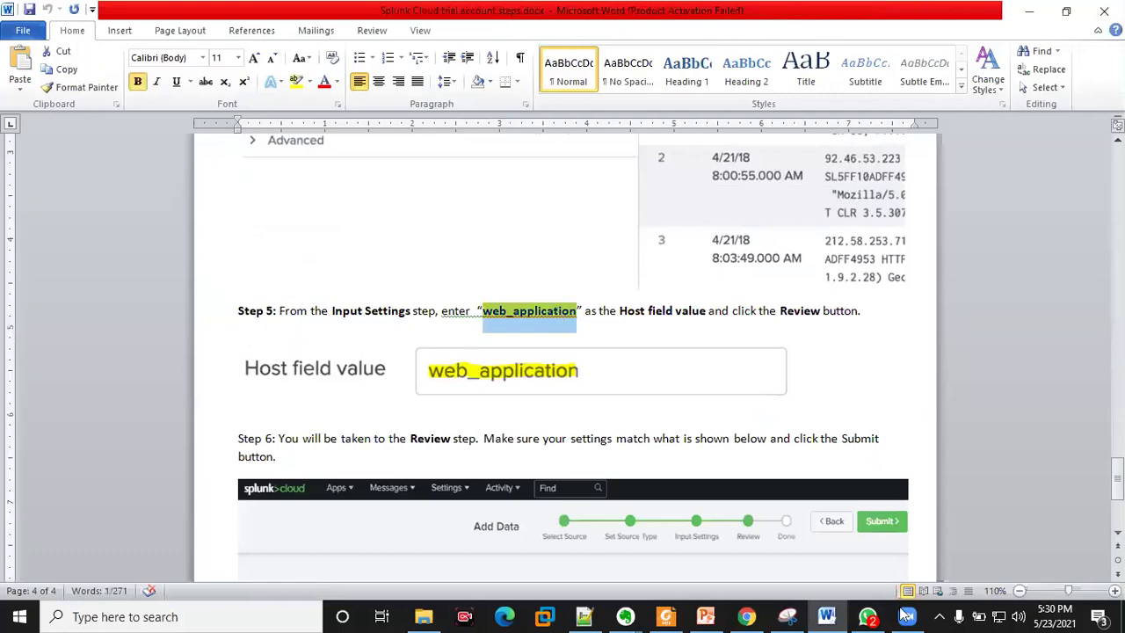
# Return to Splunk Cloud in Chrome, set the Host field value to web_application, and submit the data input after the review
pyautogui.hotkey('alt', 'Tab')
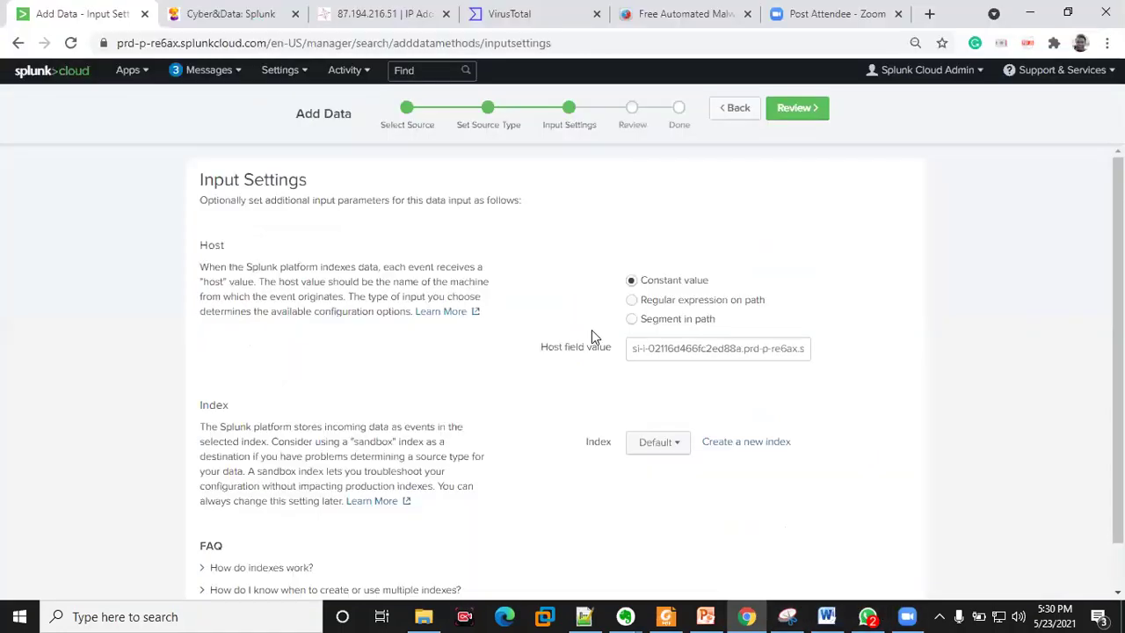
pyautogui.hotkey('ctrl', 'a')
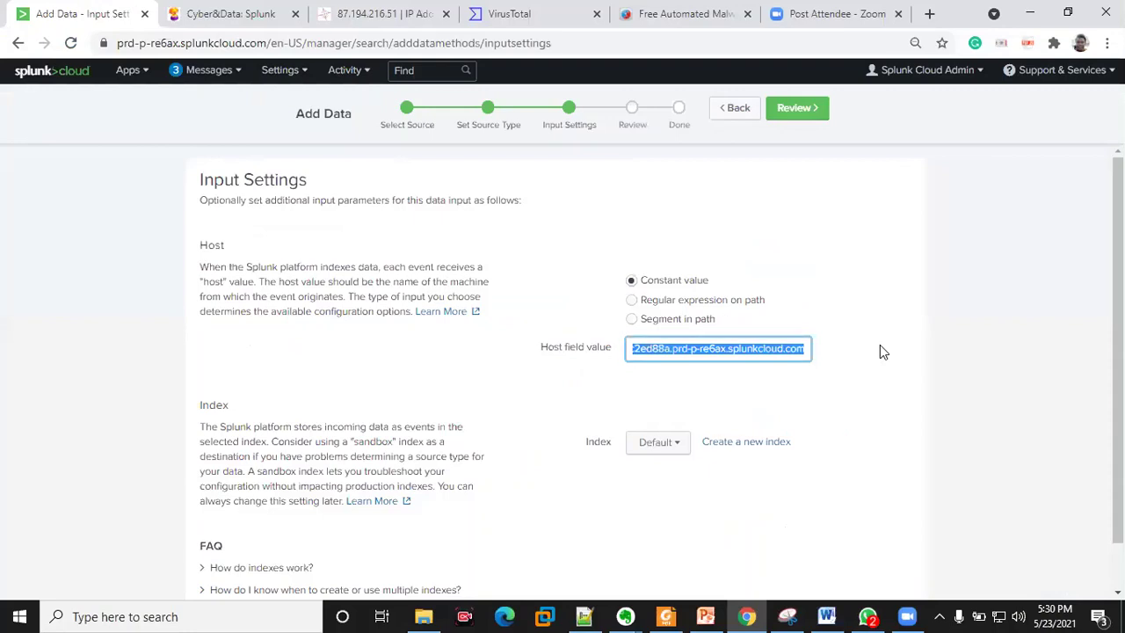
pyautogui.hotkey('ctrl', 'v')
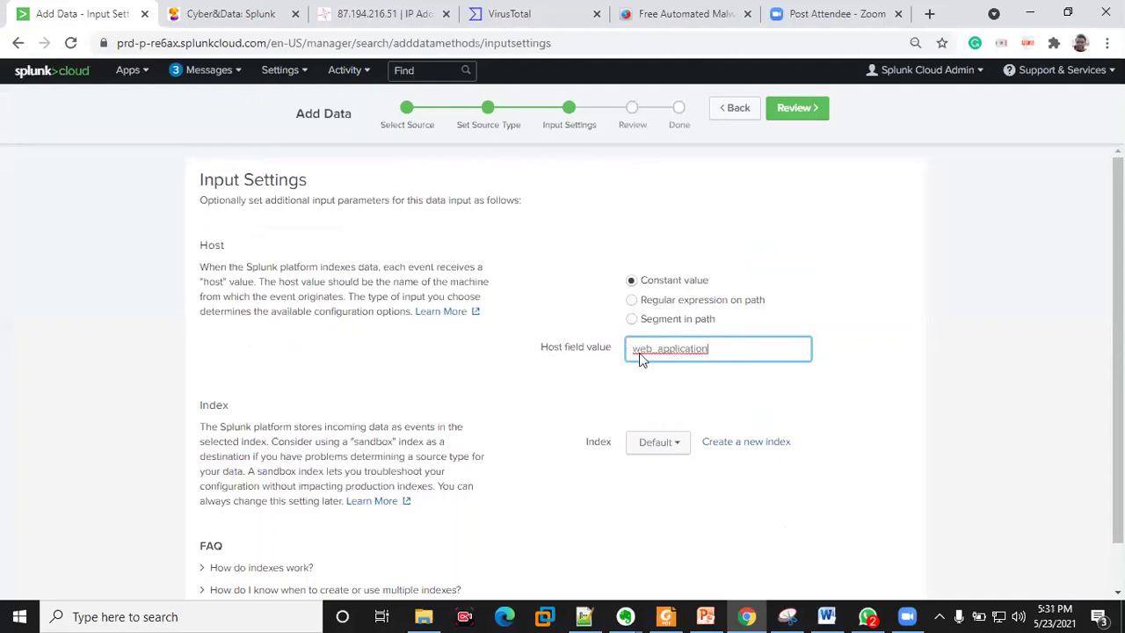
pyautogui.click(796, 110)
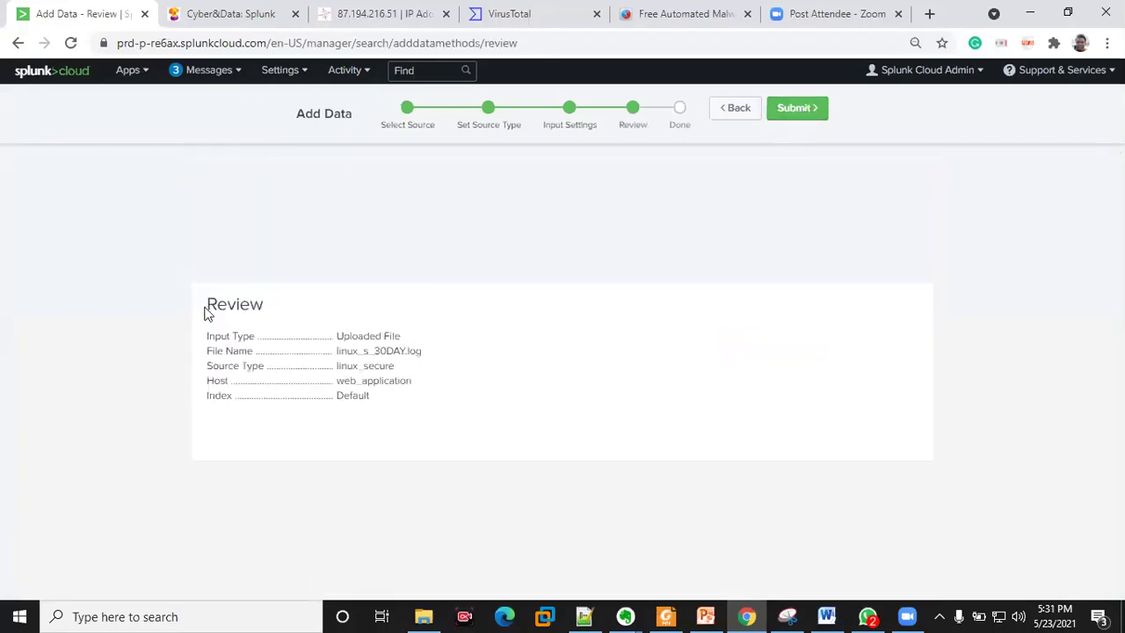
pyautogui.click(785, 113)
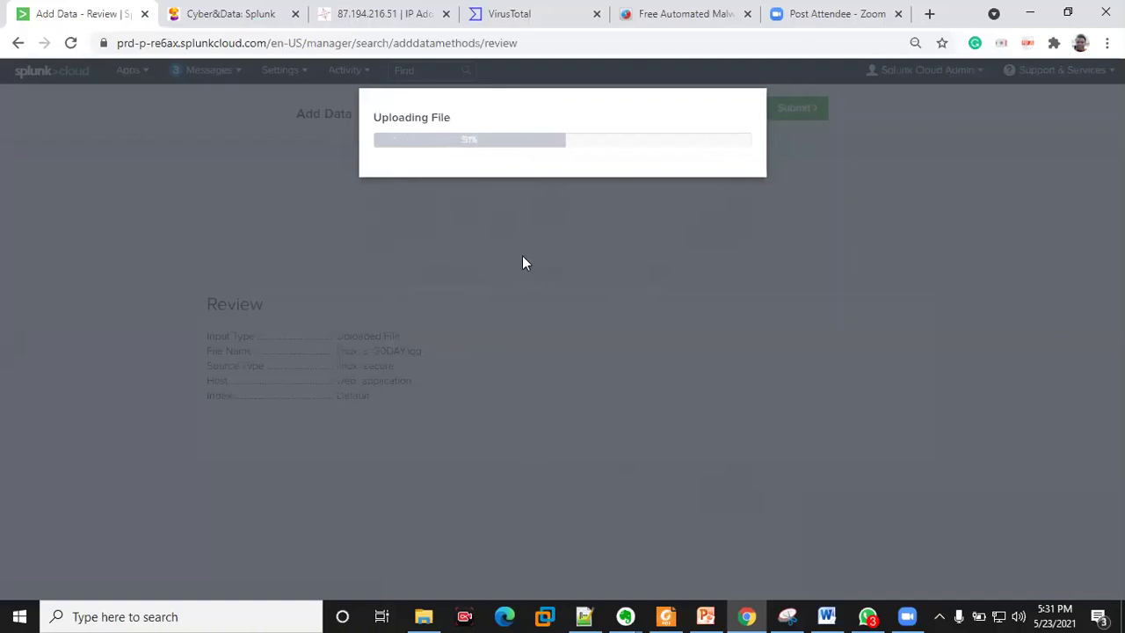
# Reread Steps 5 and 6 of the Word guide during the upload, and return to Splunk Cloud in Chrome
pyautogui.click(827, 615)
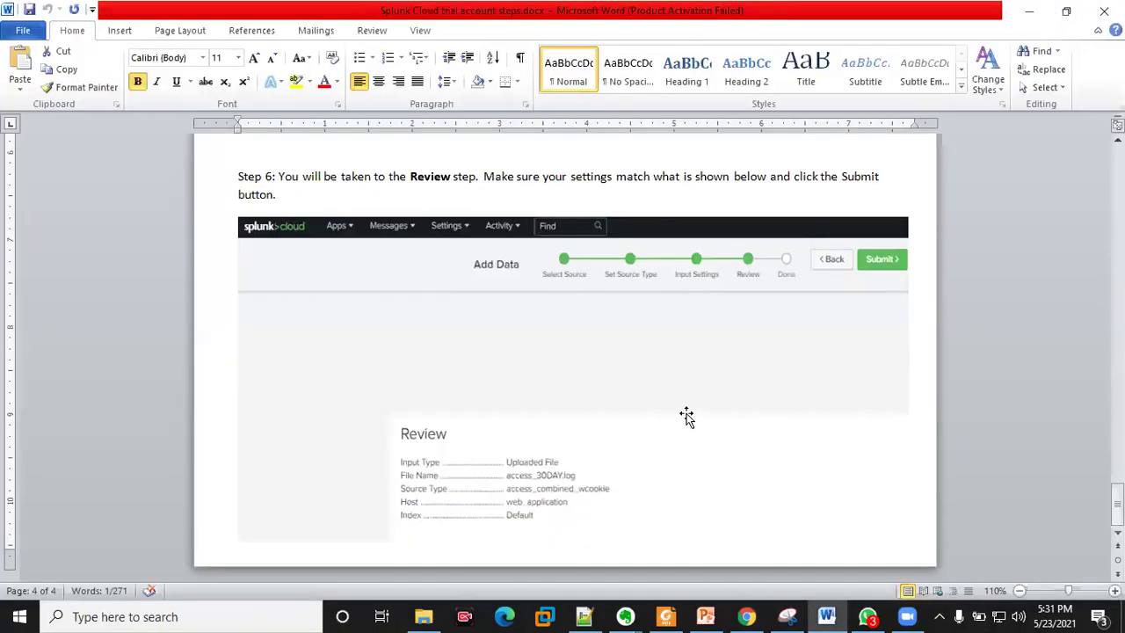
pyautogui.scroll(3, 684, 413)
pyautogui.scroll(2, 624, 445)
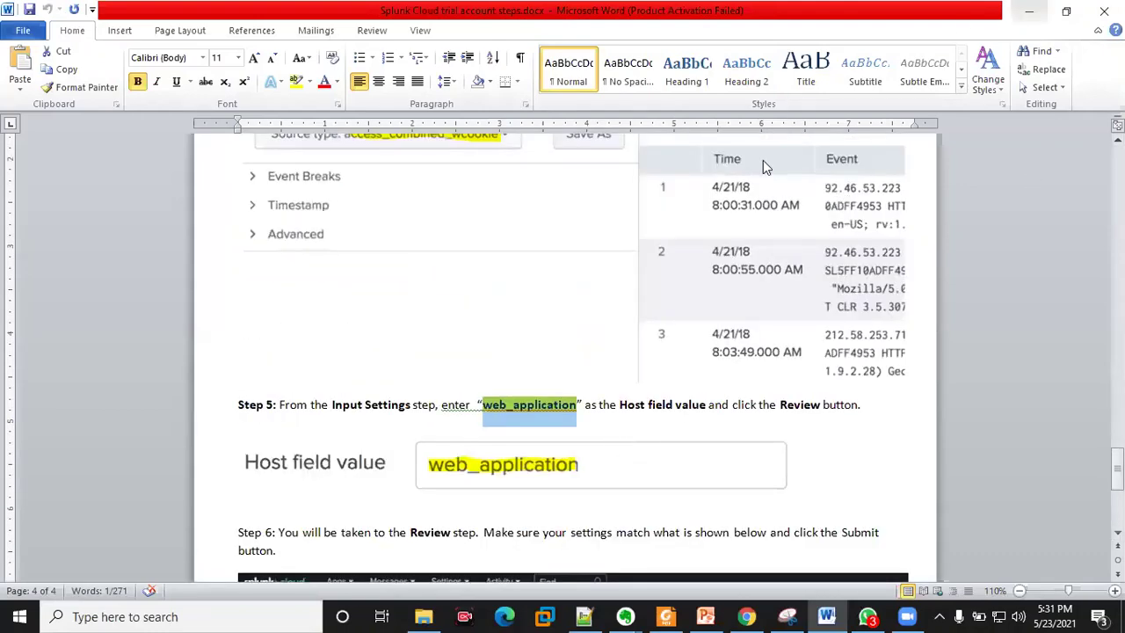
pyautogui.hotkey('alt', 'Tab')
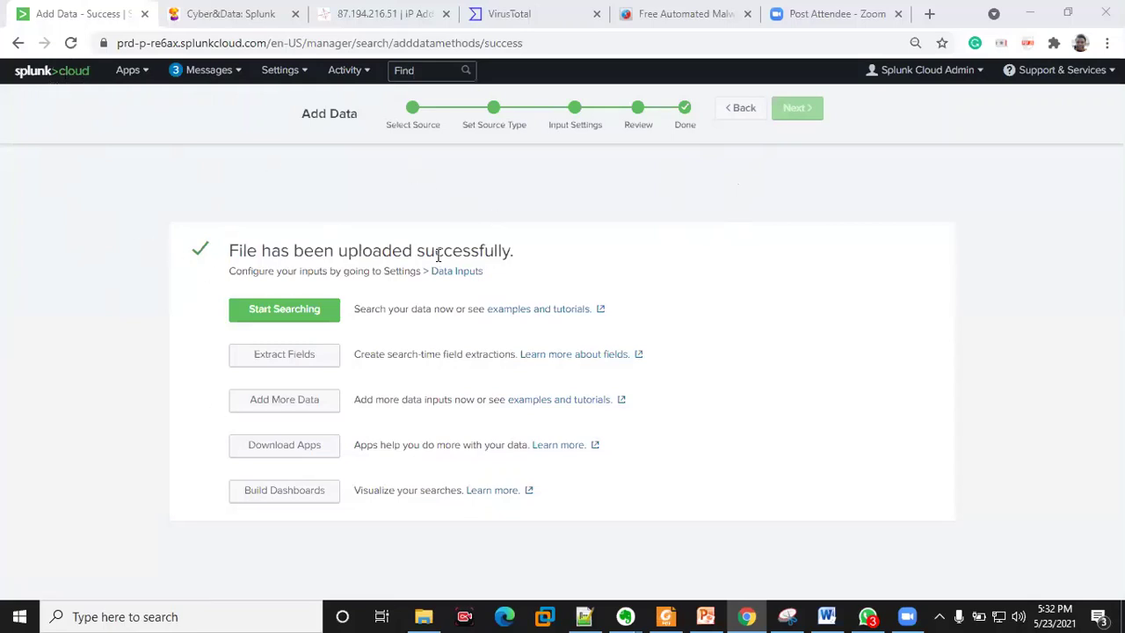
# Open the catalogue of additional apps from the Splunk Cloud home page and look through the first page of installable apps
pyautogui.click(37, 76)
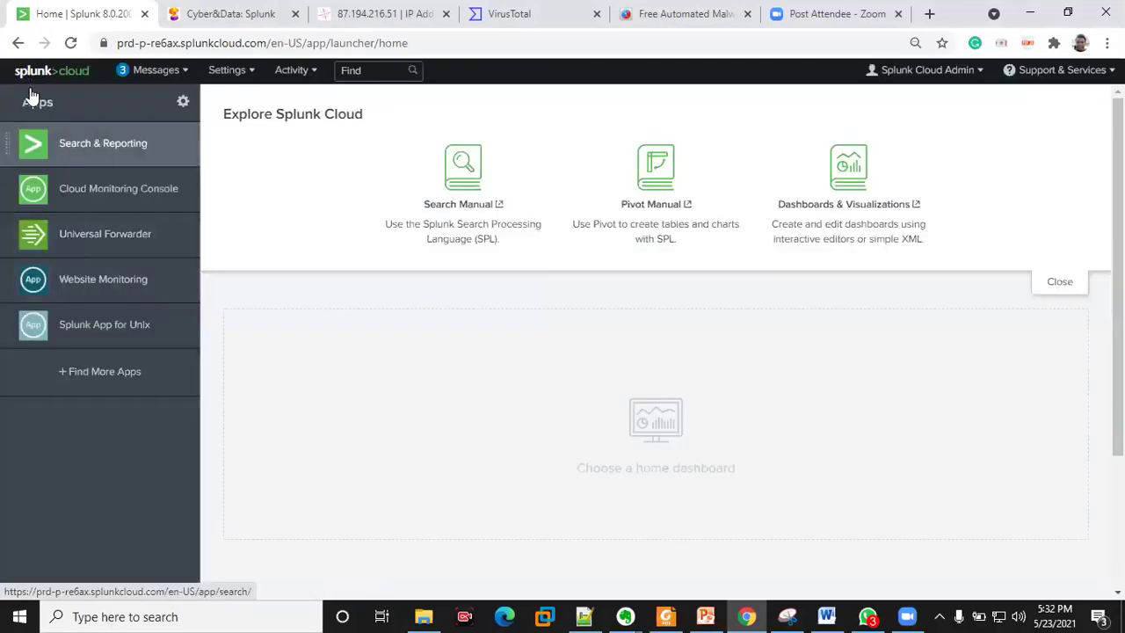
pyautogui.click(113, 378)
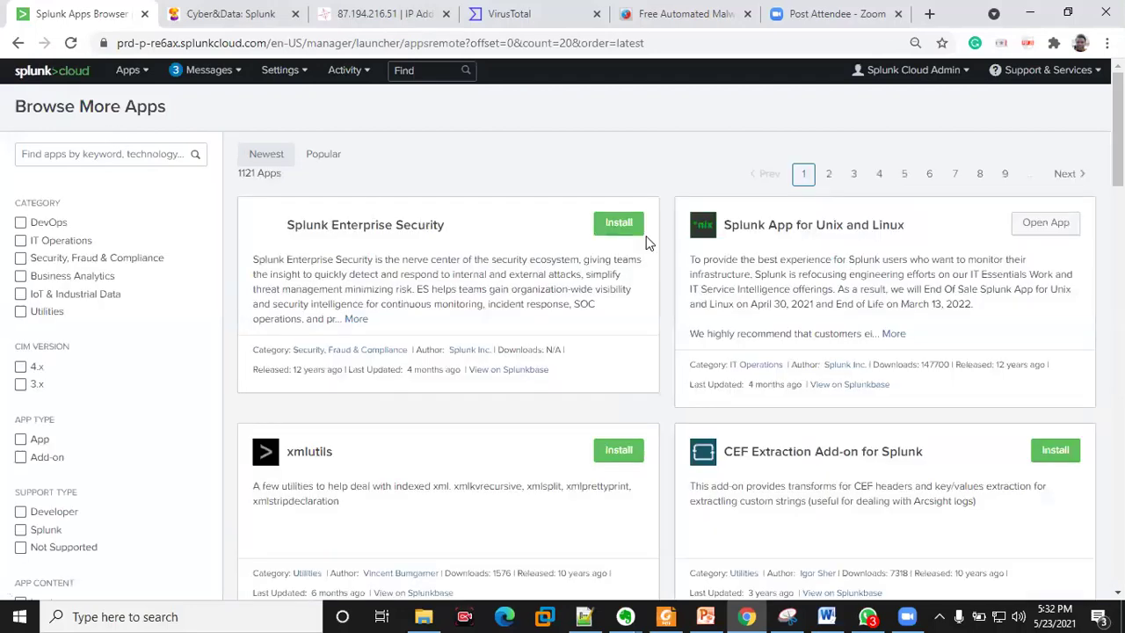
pyautogui.scroll(-3, 649, 248)
pyautogui.scroll(-3, 649, 248)
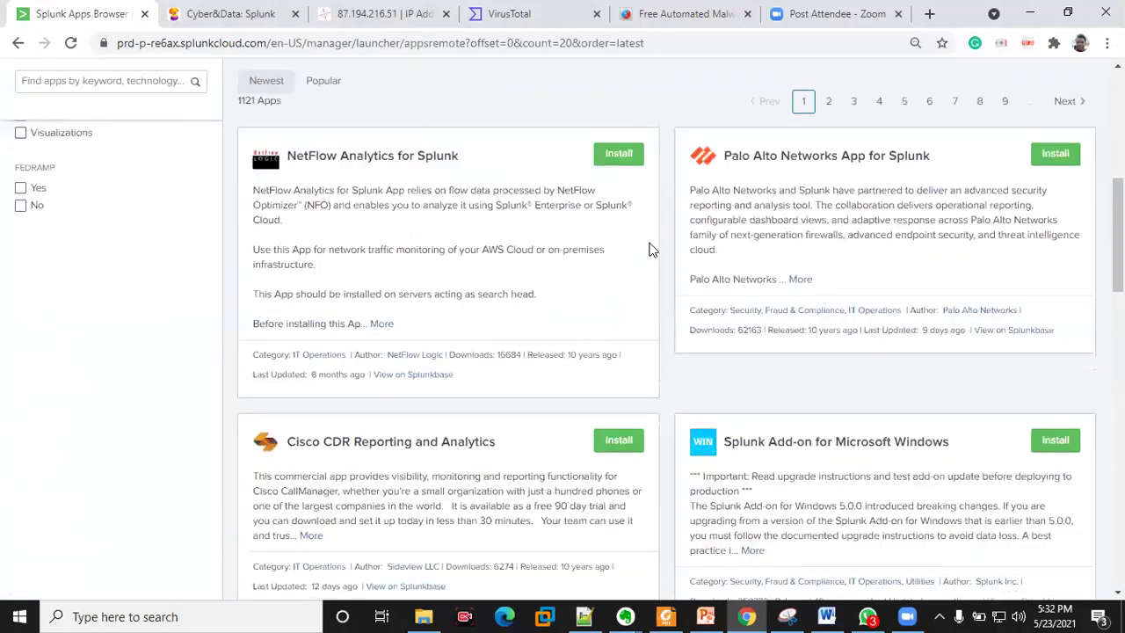
pyautogui.scroll(-3, 649, 249)
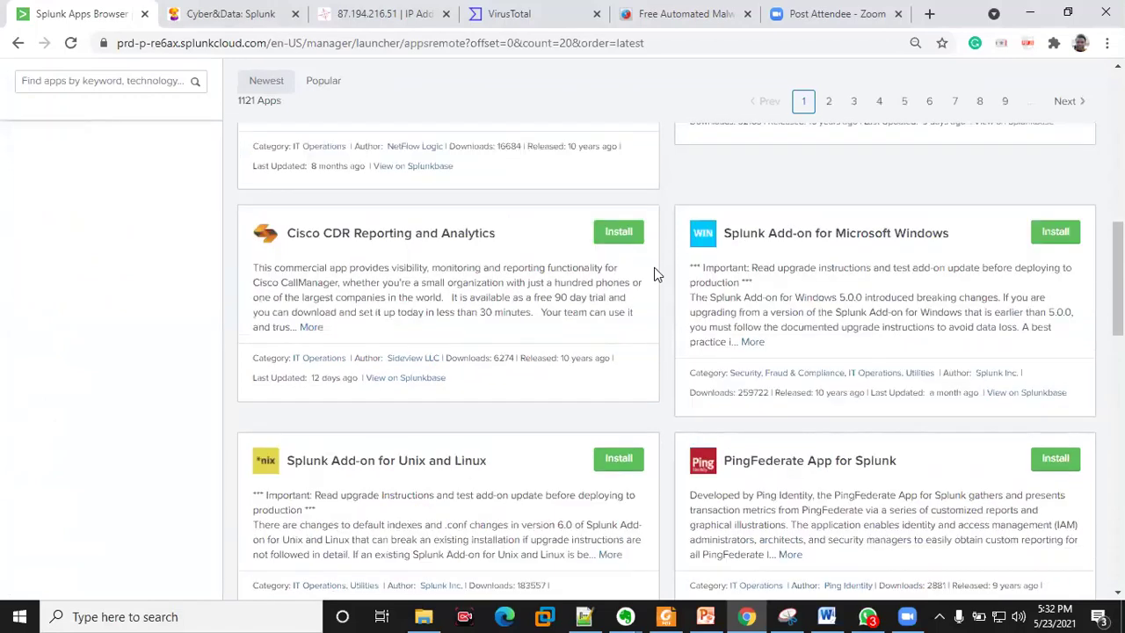
pyautogui.scroll(-1, 665, 278)
pyautogui.scroll(-2, 665, 284)
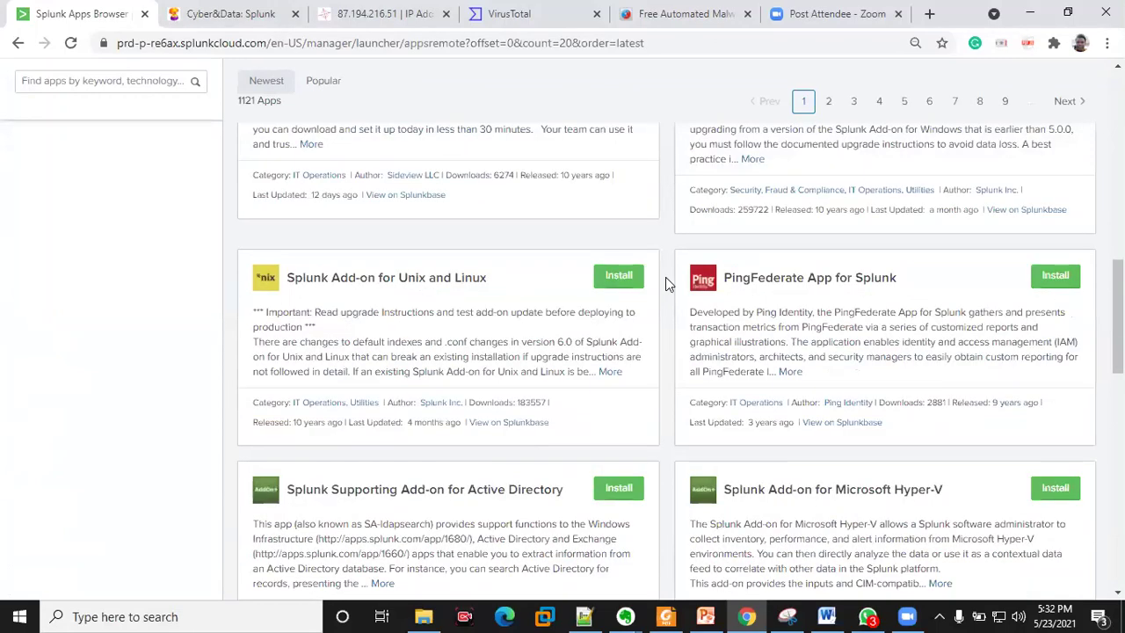
pyautogui.scroll(-2, 665, 283)
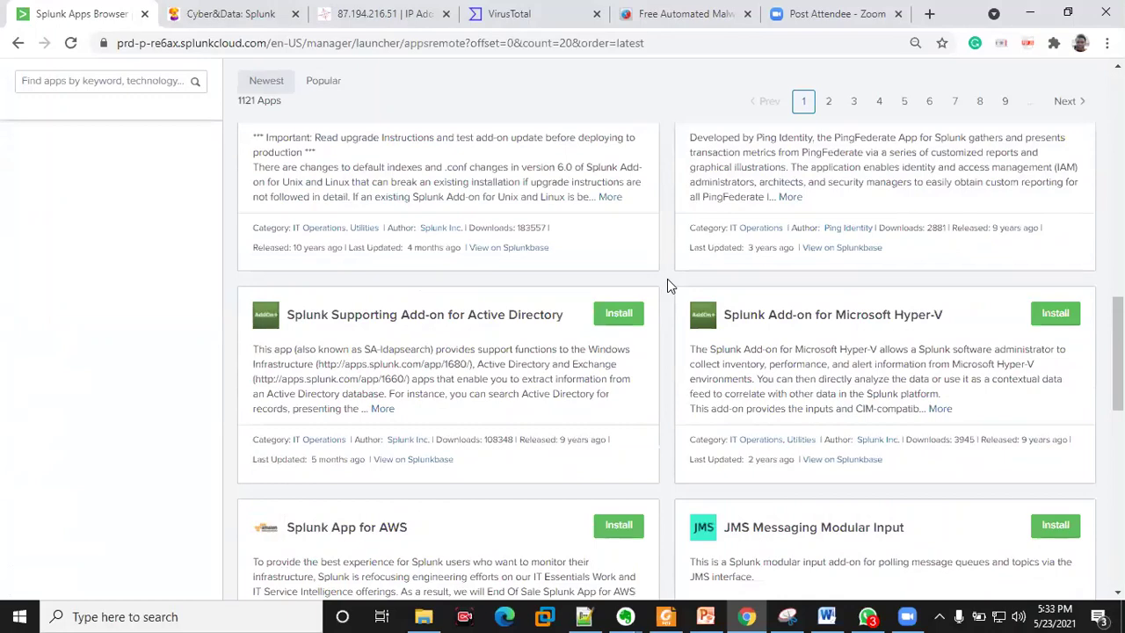
pyautogui.scroll(-1, 667, 279)
pyautogui.scroll(-4, 667, 282)
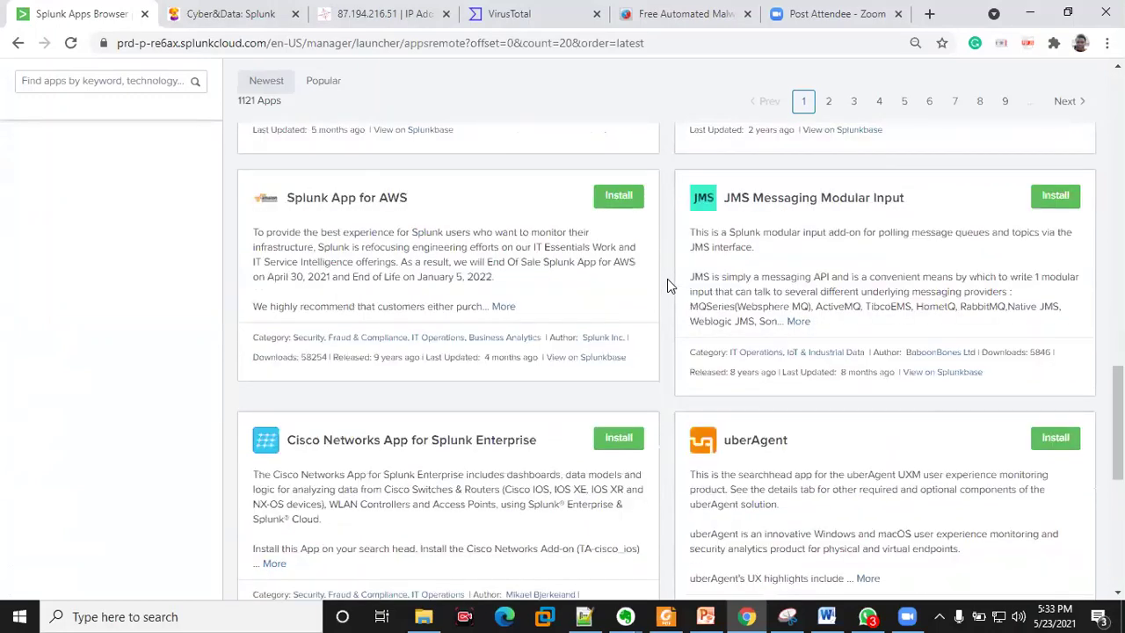
pyautogui.scroll(-1, 668, 280)
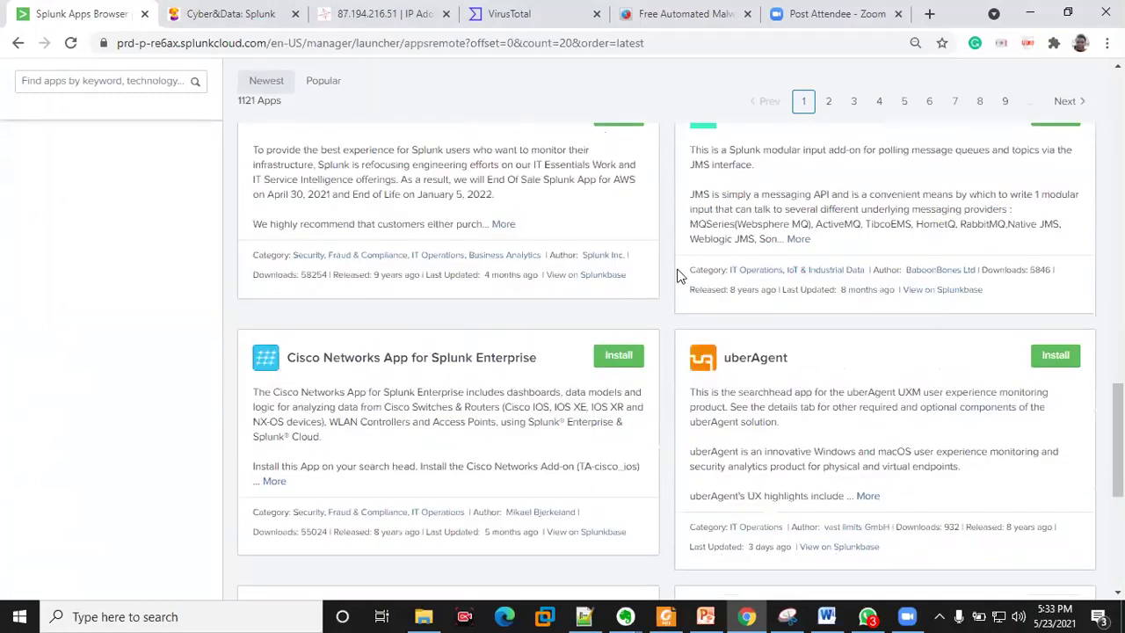
pyautogui.scroll(-2, 700, 287)
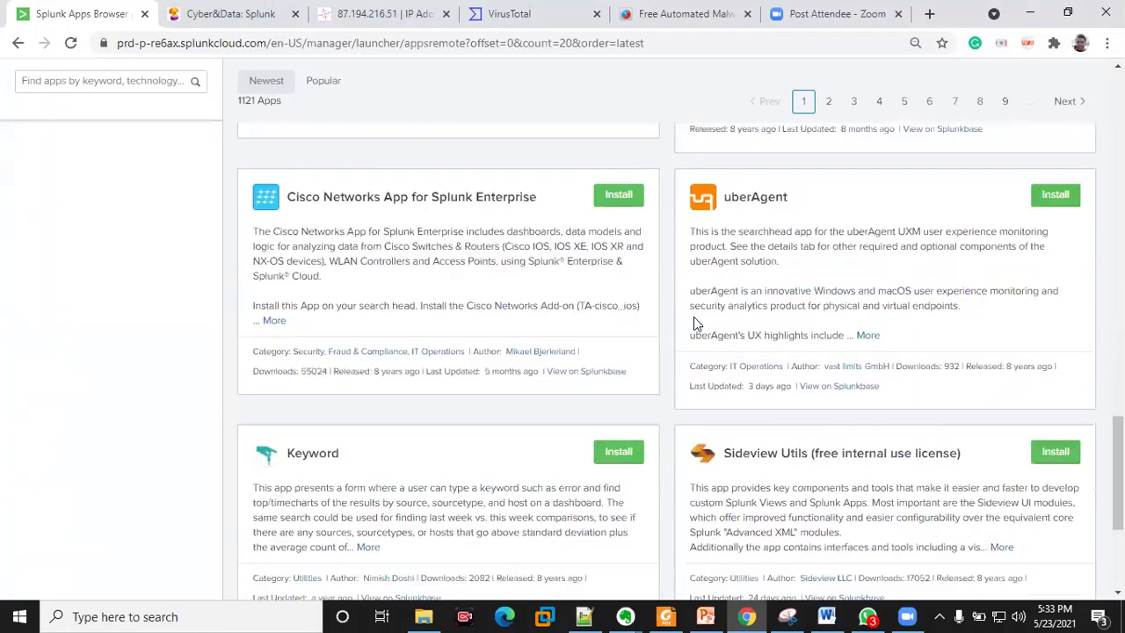
pyautogui.scroll(-2, 694, 330)
pyautogui.scroll(-1, 695, 330)
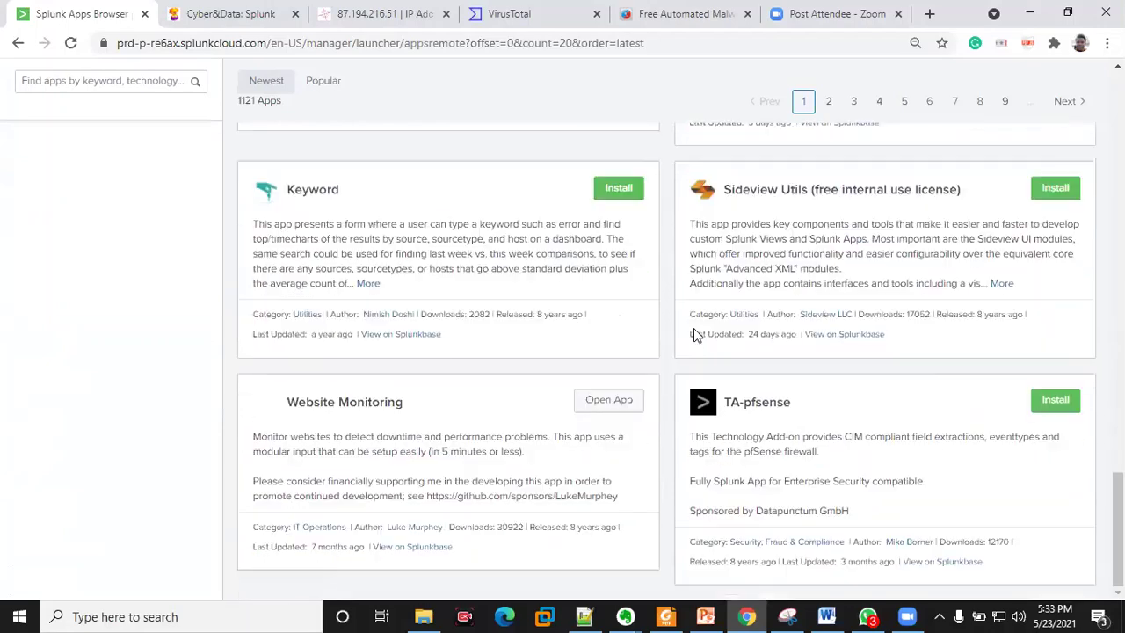
pyautogui.scroll(10, 694, 365)
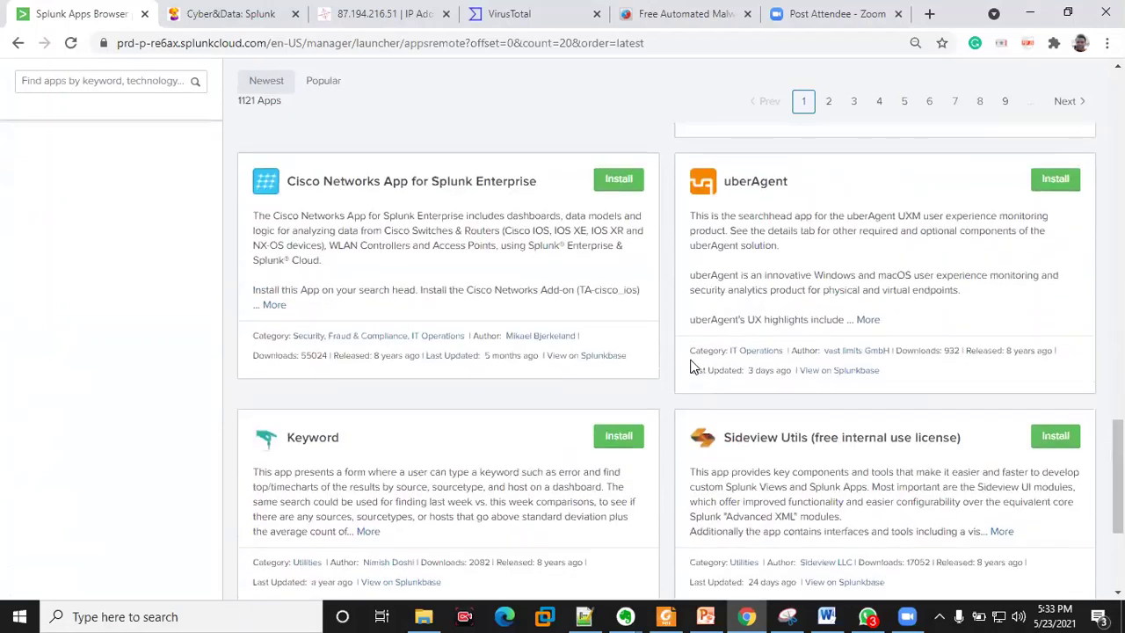
pyautogui.scroll(5, 578, 340)
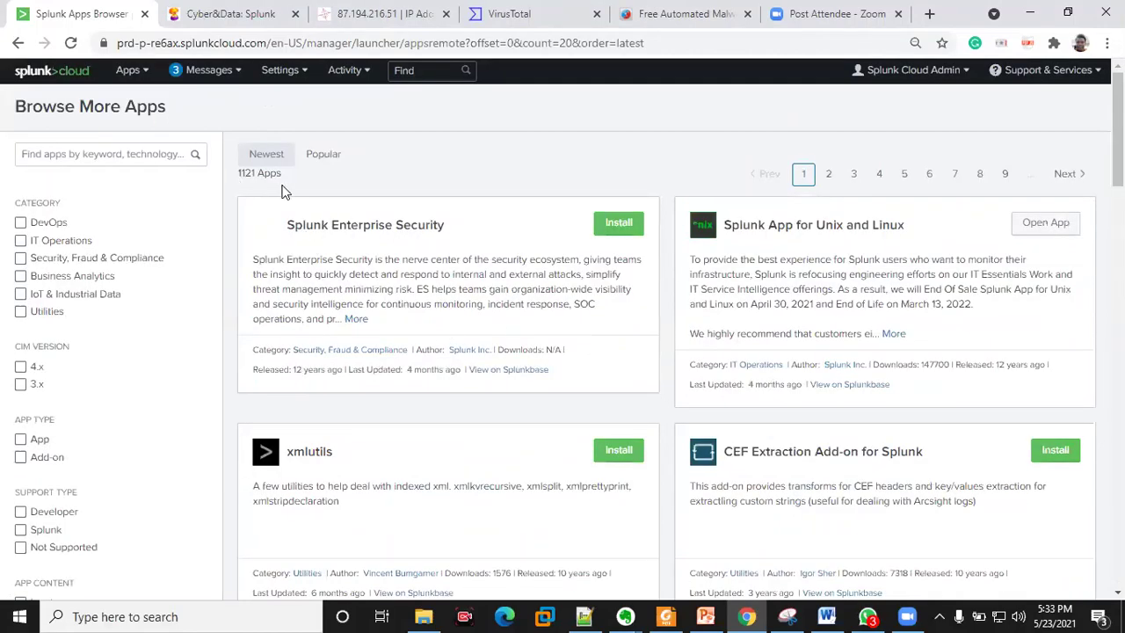
# Return to the Splunk Cloud home page and open the Search & Reporting app
pyautogui.click(42, 77)
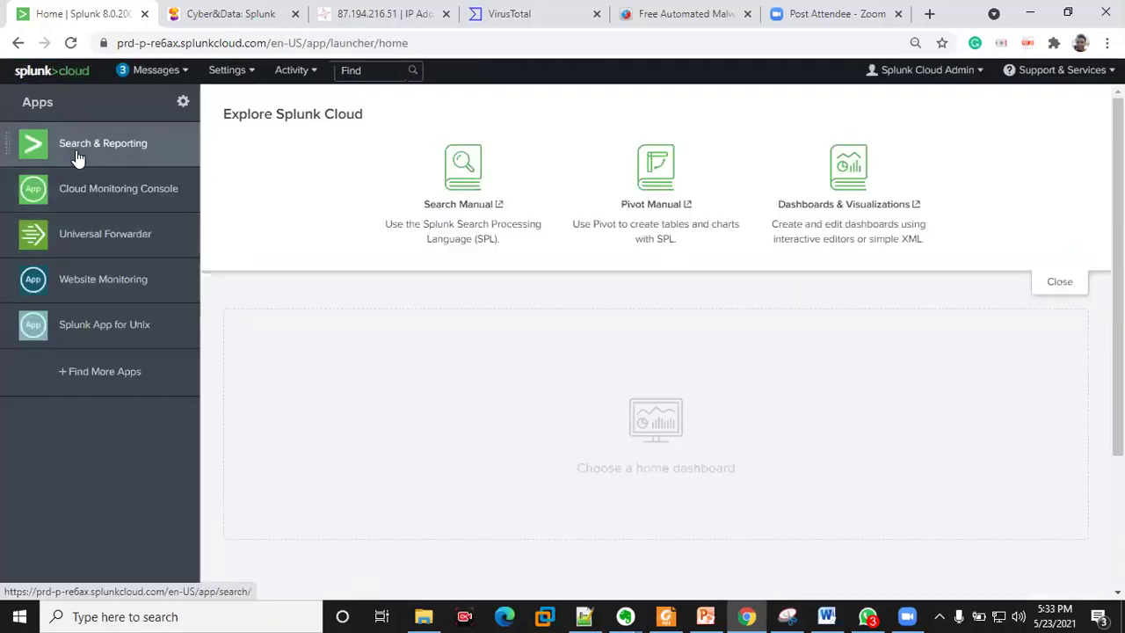
pyautogui.click(118, 161)
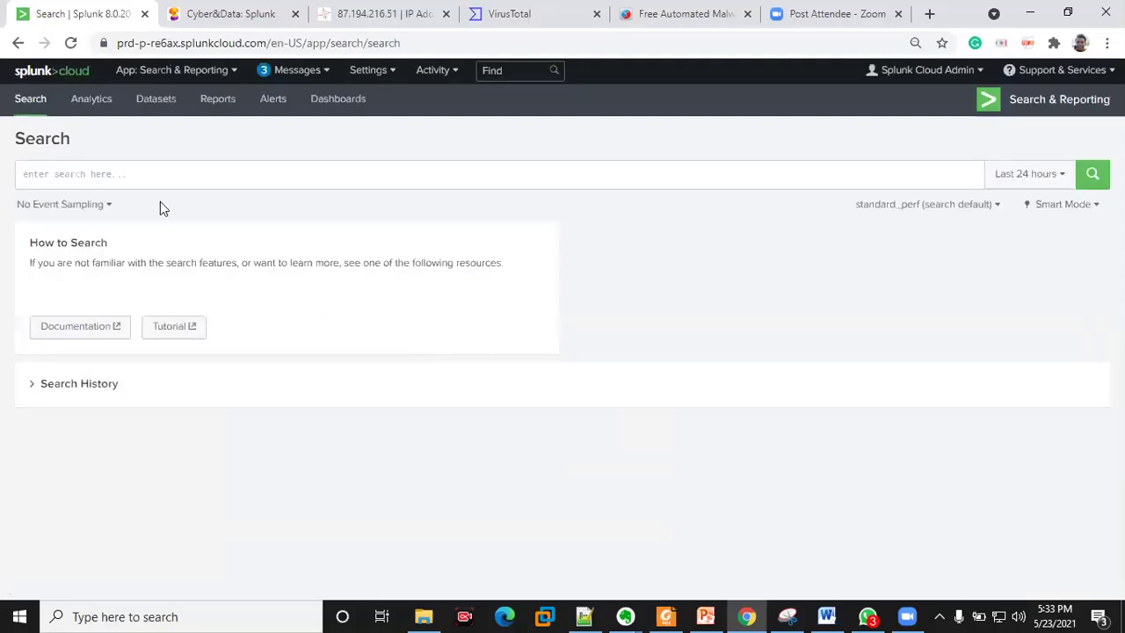
# Search for all sources with the query source=* over the All time range
pyautogui.click(125, 174)
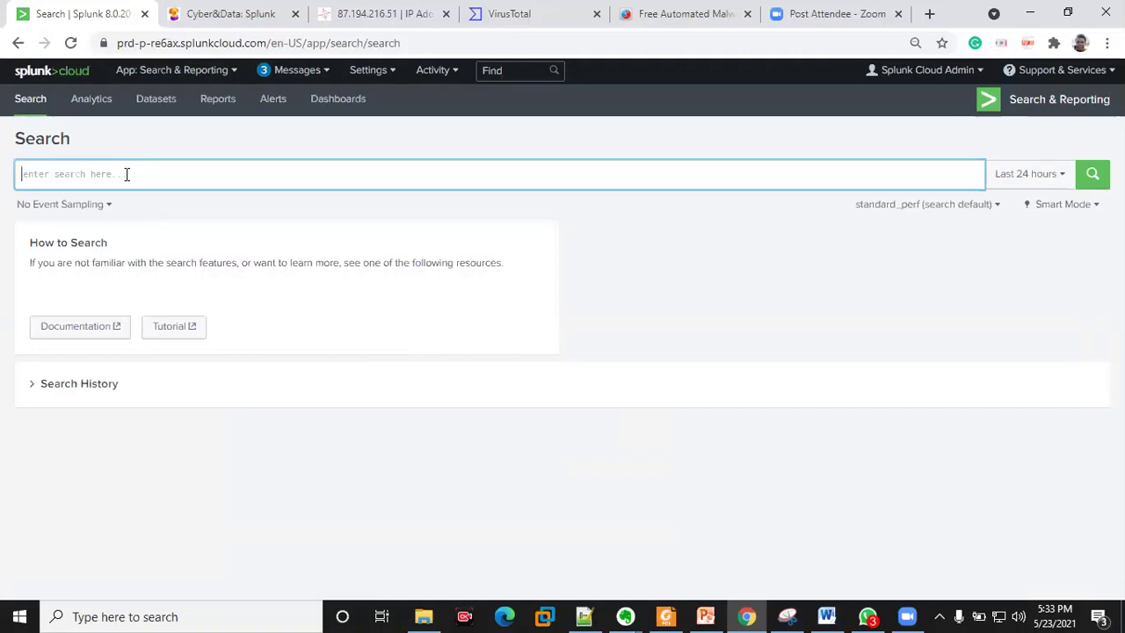
pyautogui.write('sou')
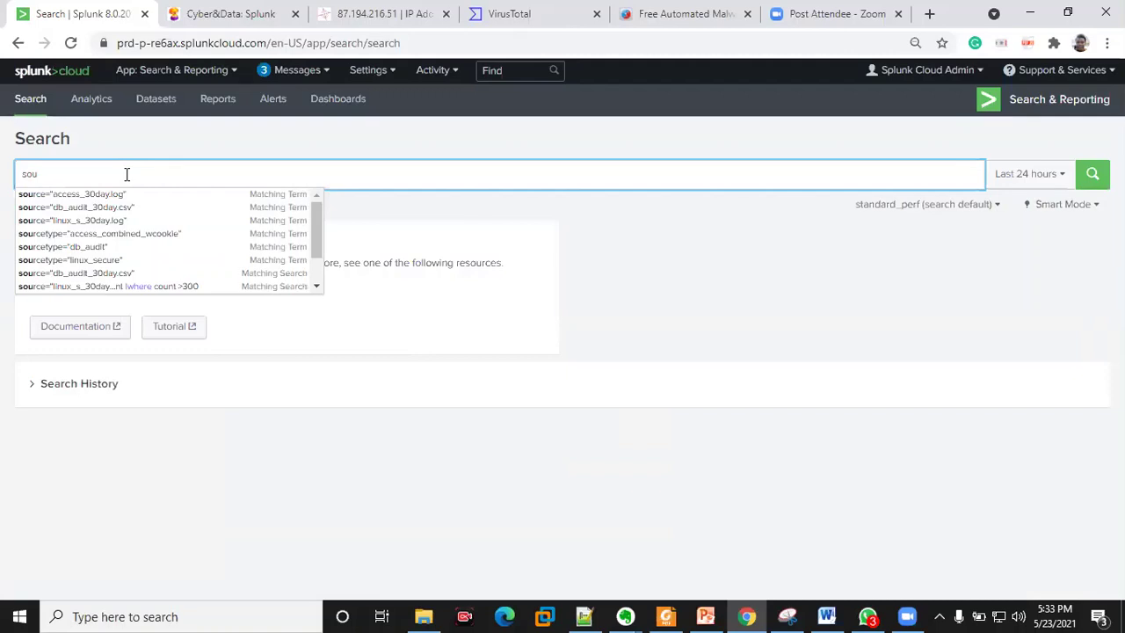
pyautogui.press('Escape')
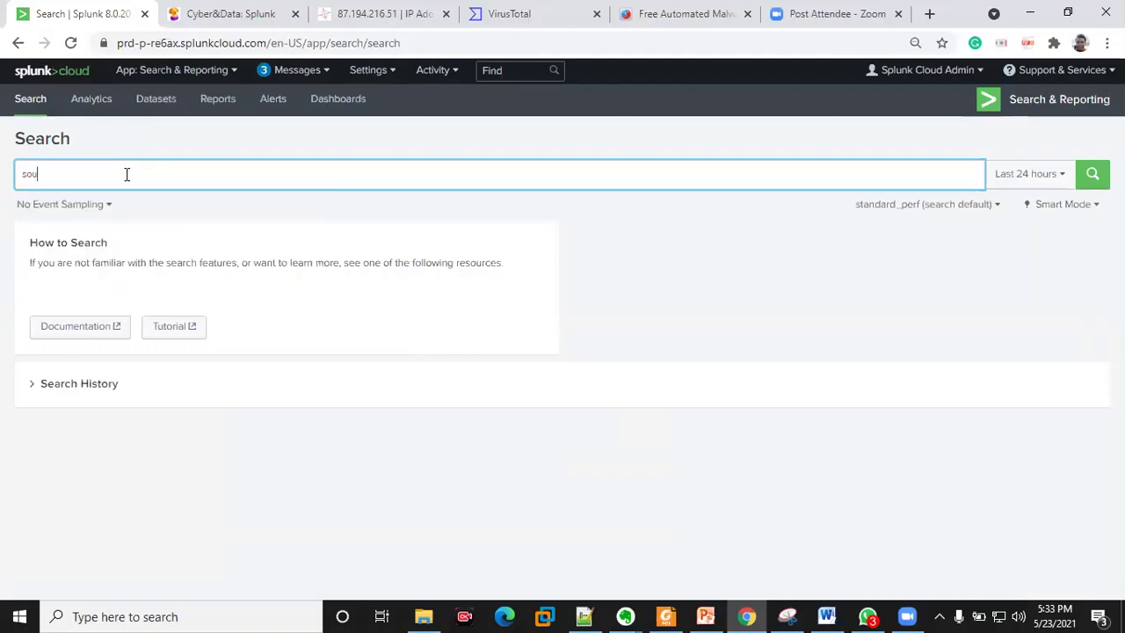
pyautogui.write('rce')
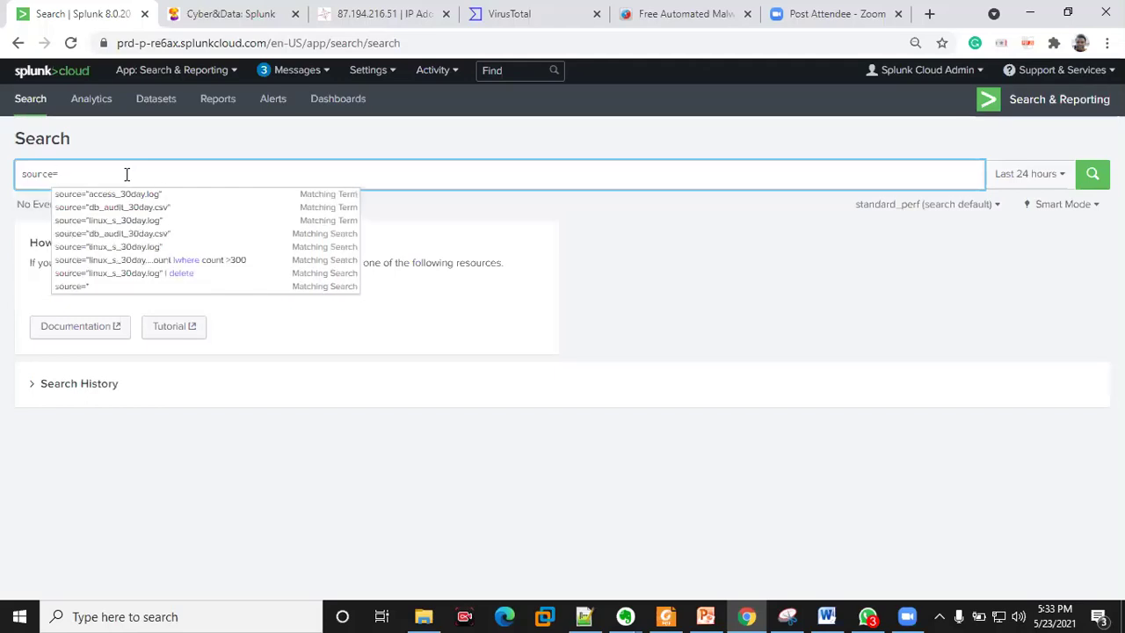
pyautogui.write('=*')
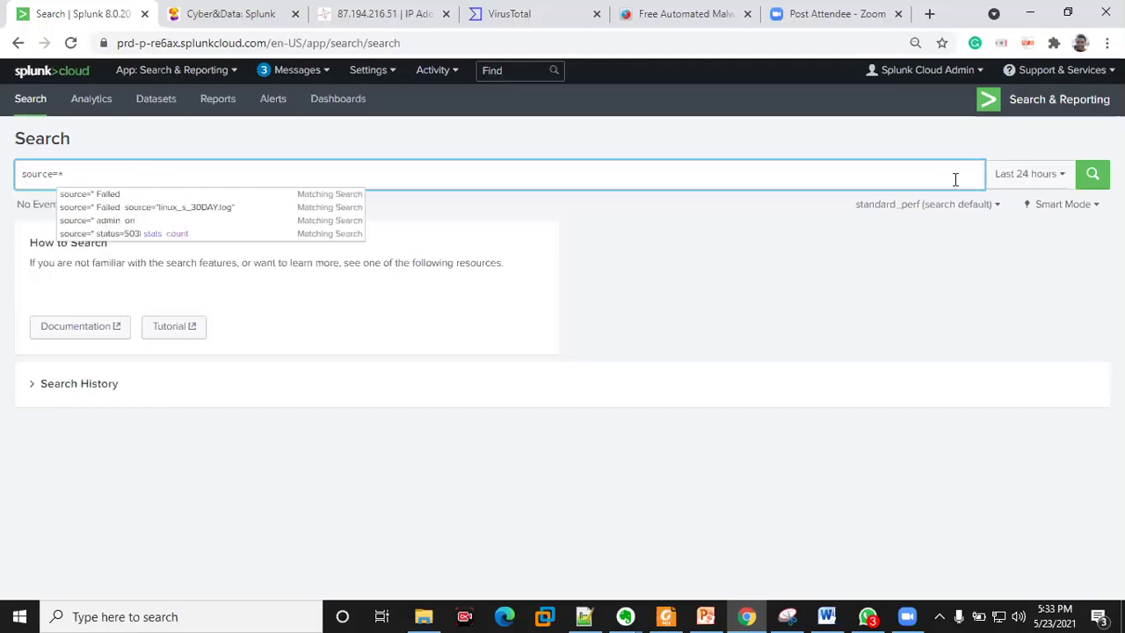
pyautogui.click(1027, 174)
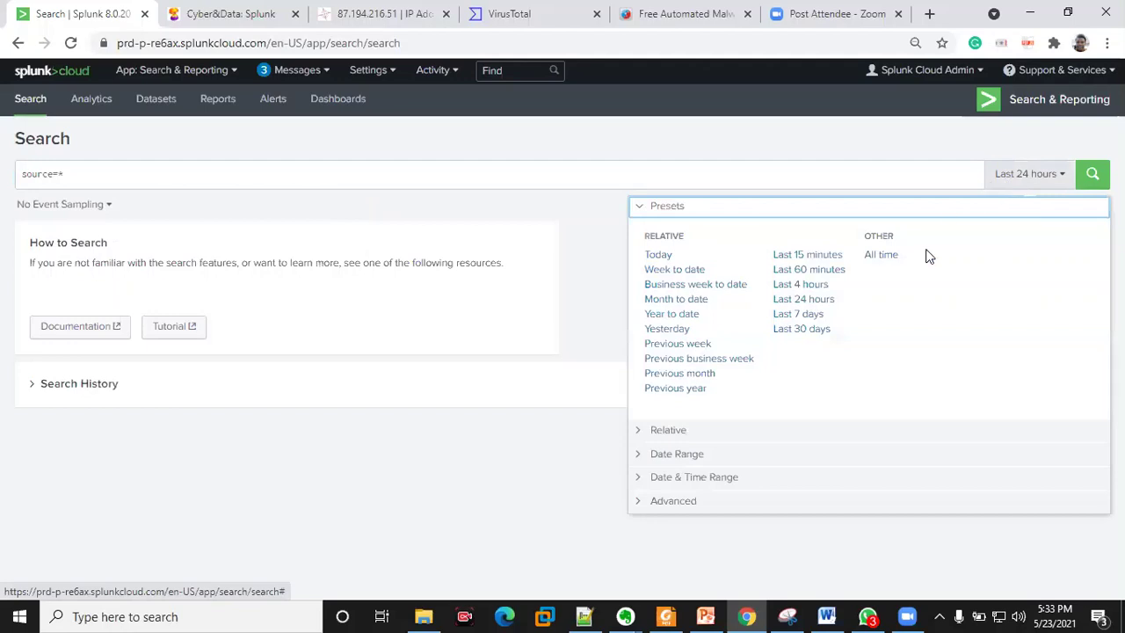
pyautogui.click(878, 257)
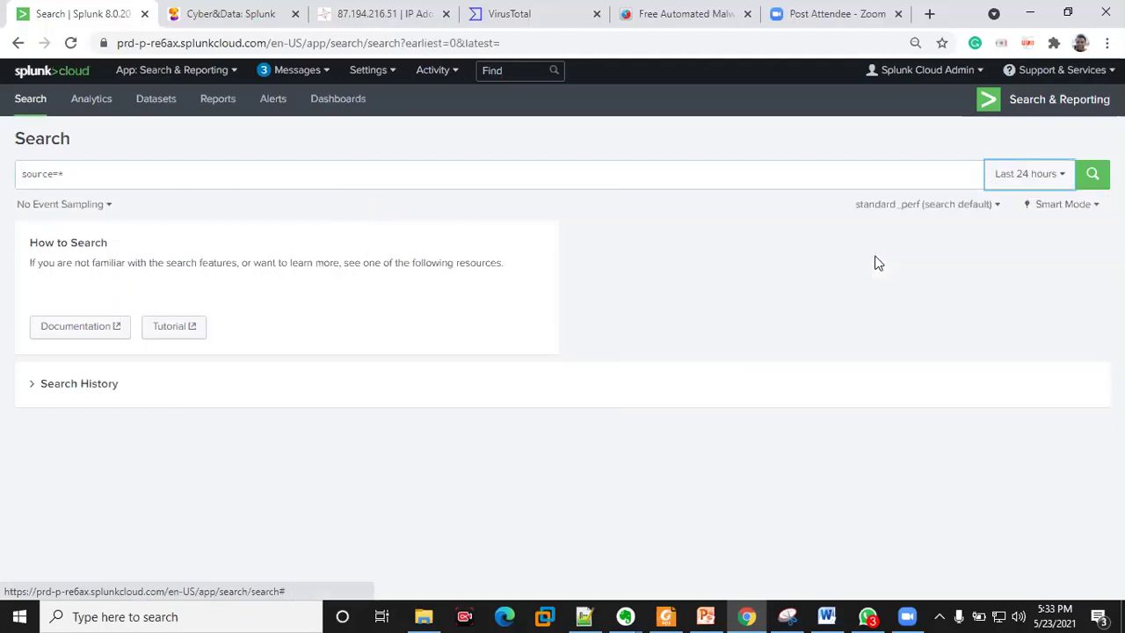
pyautogui.click(1055, 175)
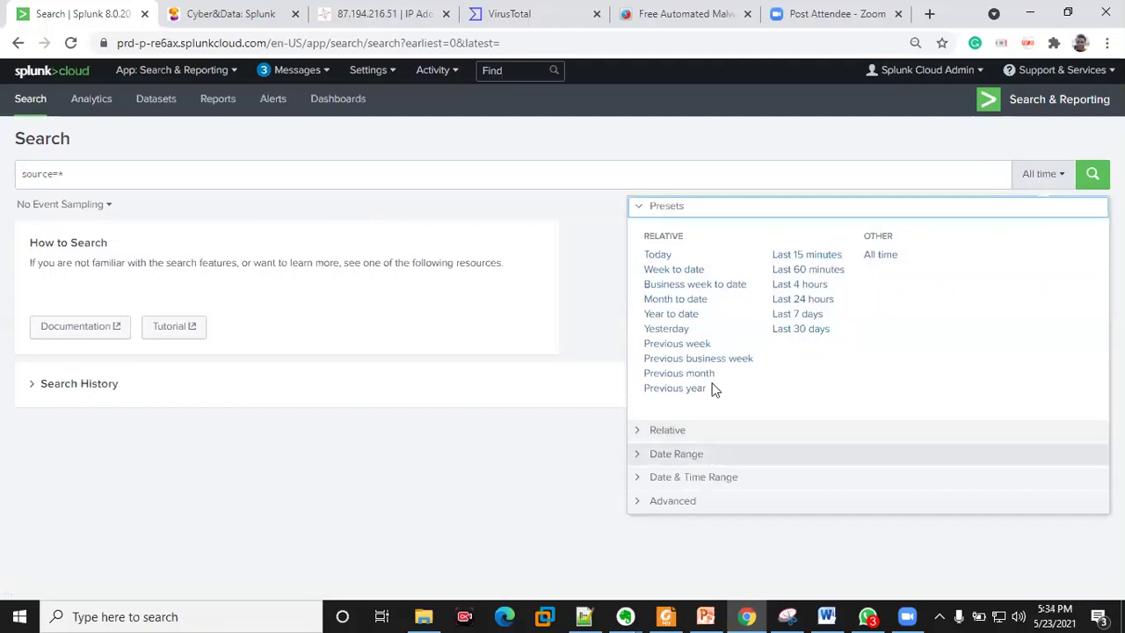
pyautogui.click(1090, 177)
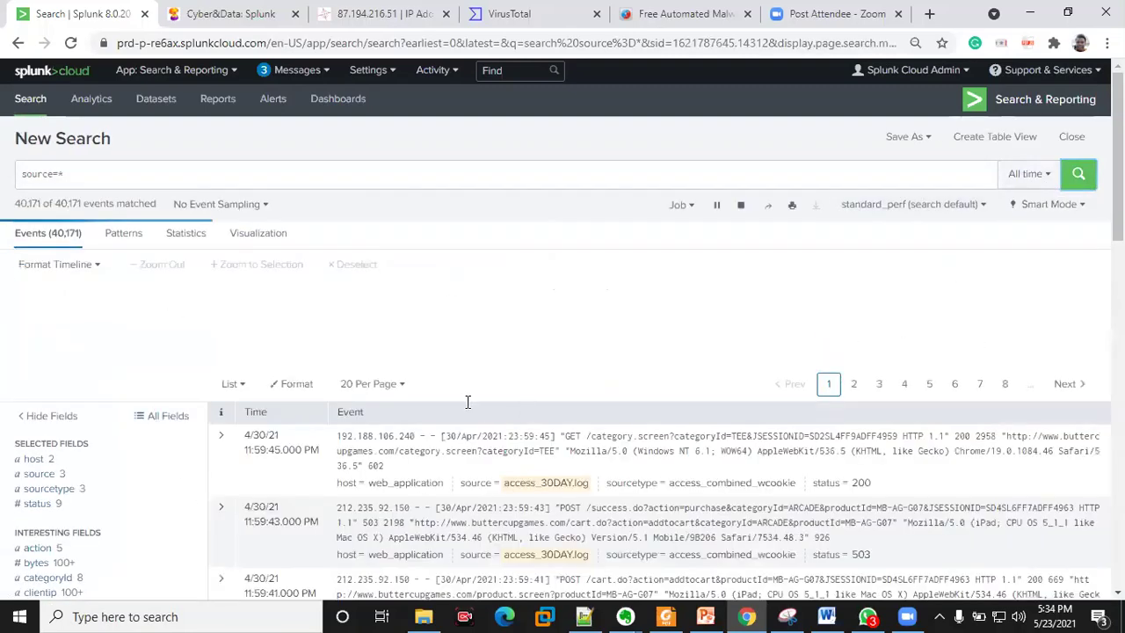
# Examine the event count and timeline of the results, and the values of the sourcetype, source and host fields
pyautogui.scroll(-1, 447, 405)
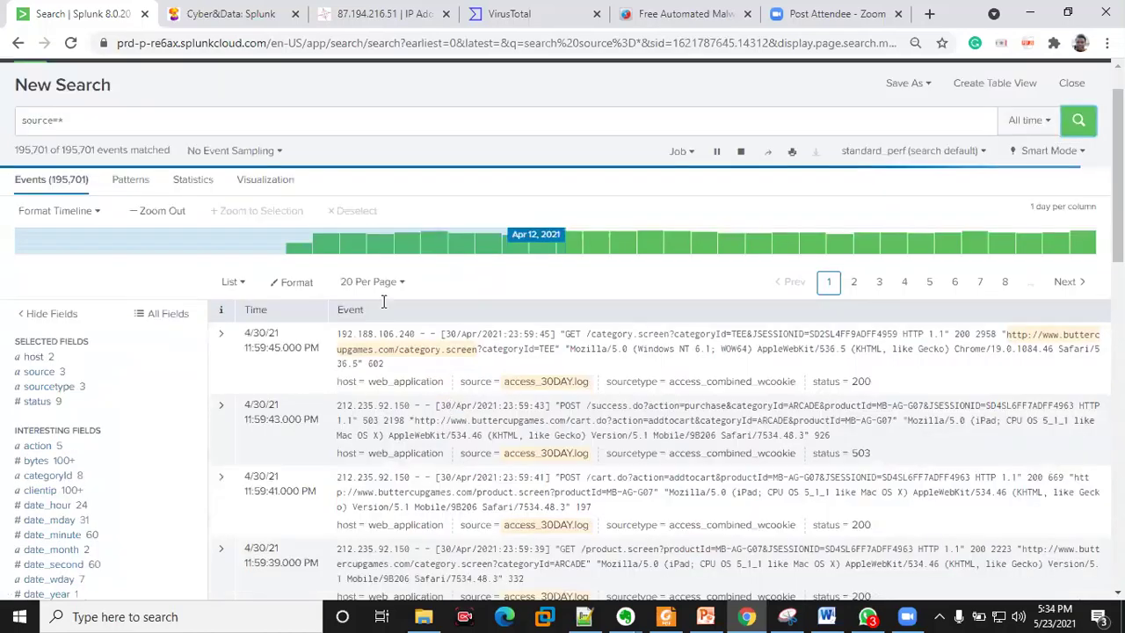
pyautogui.scroll(-1, 384, 302)
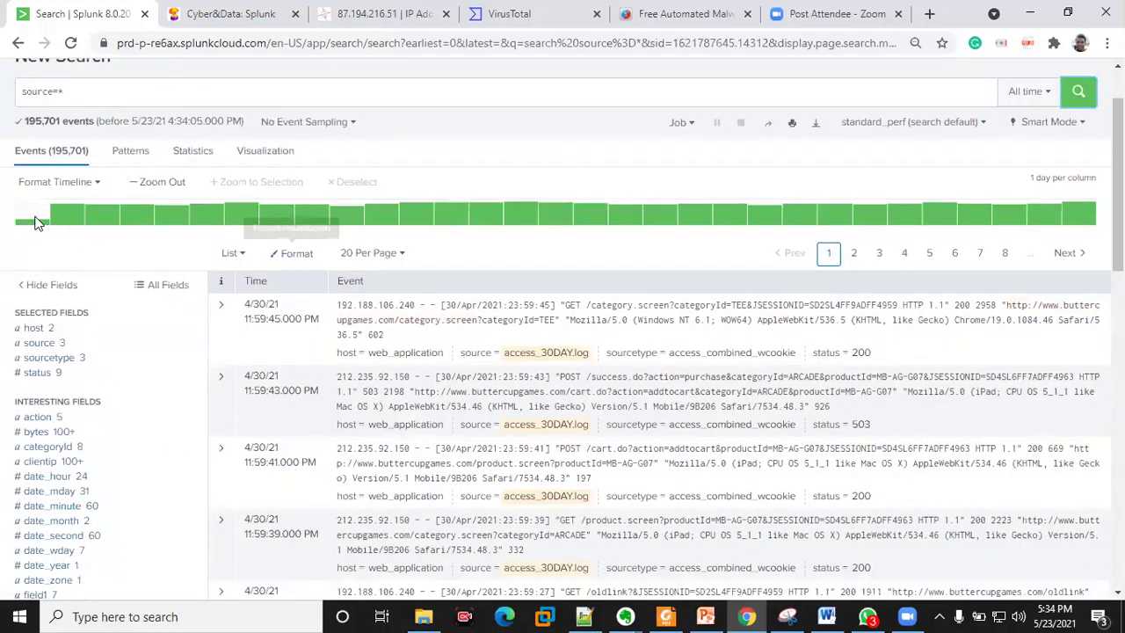
pyautogui.scroll(2, 35, 224)
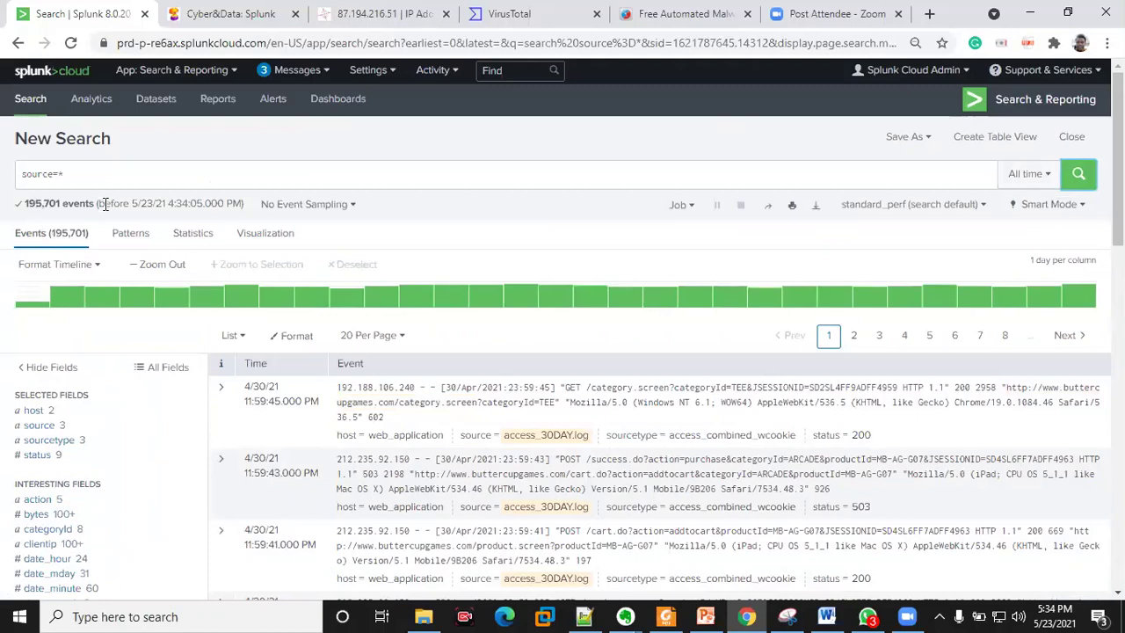
pyautogui.moveTo(105, 204); pyautogui.dragTo(26, 204)
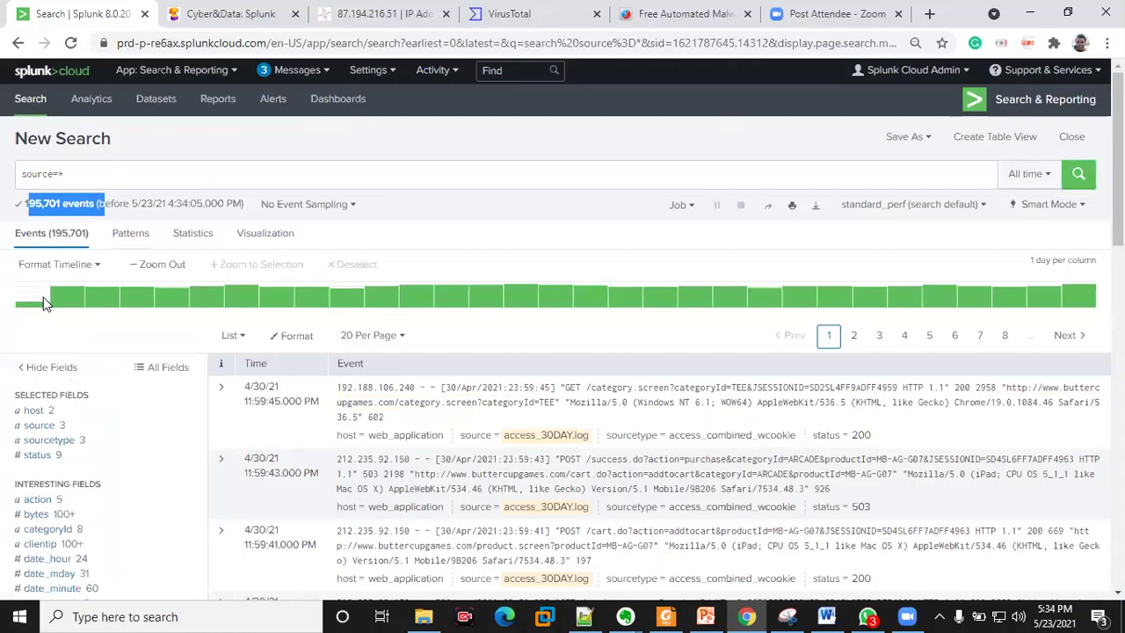
pyautogui.scroll(-2, 46, 303)
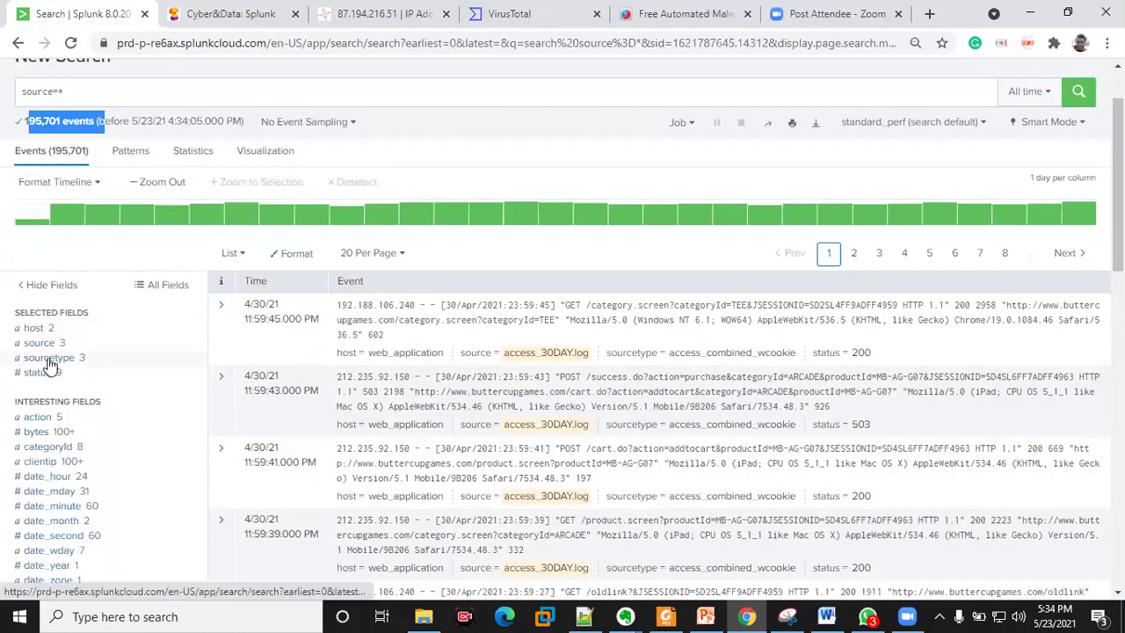
pyautogui.click(50, 362)
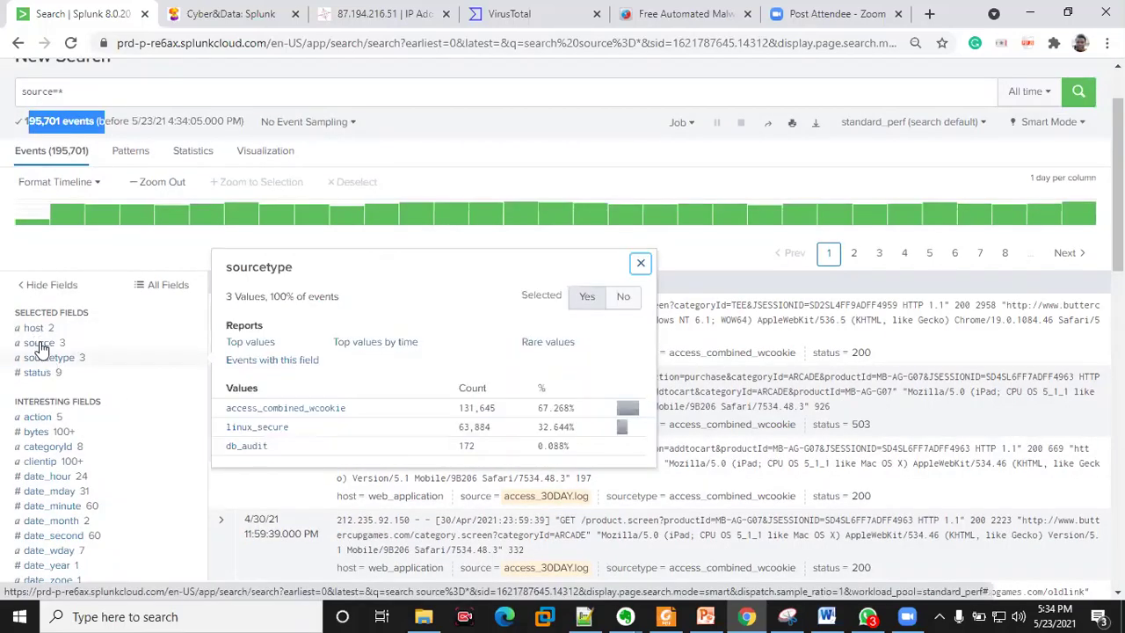
pyautogui.click(40, 344)
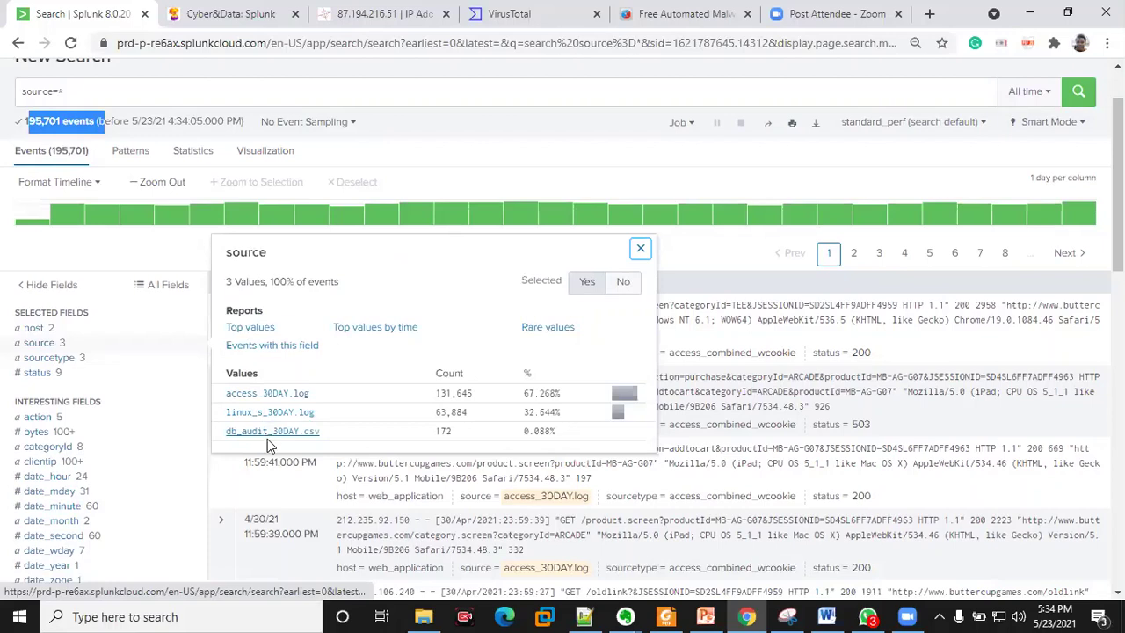
pyautogui.click(55, 359)
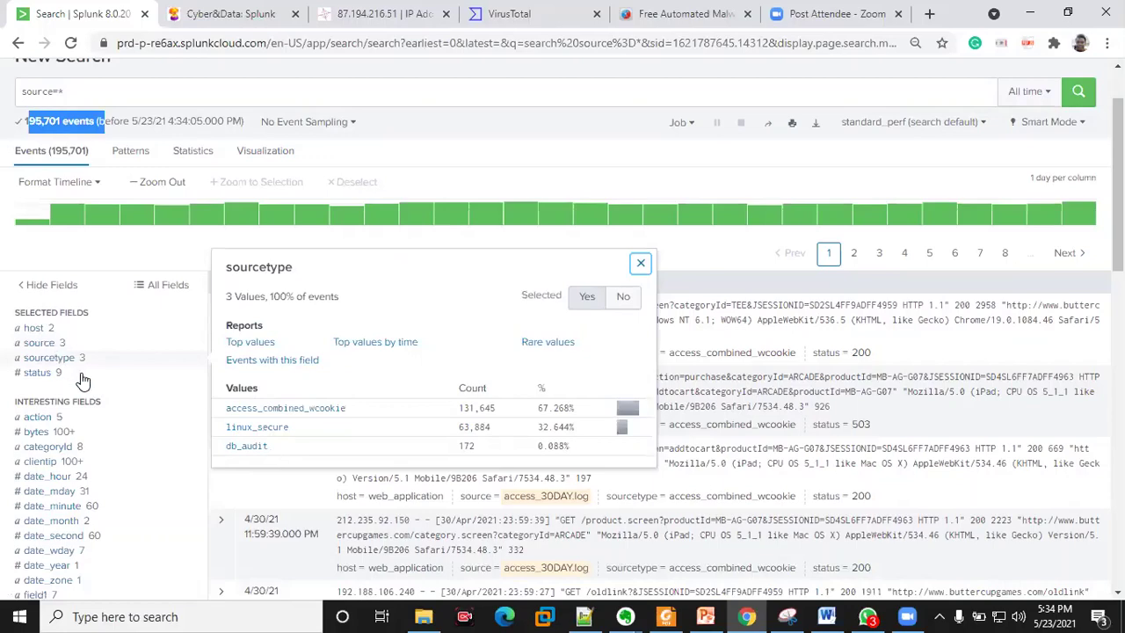
pyautogui.click(34, 331)
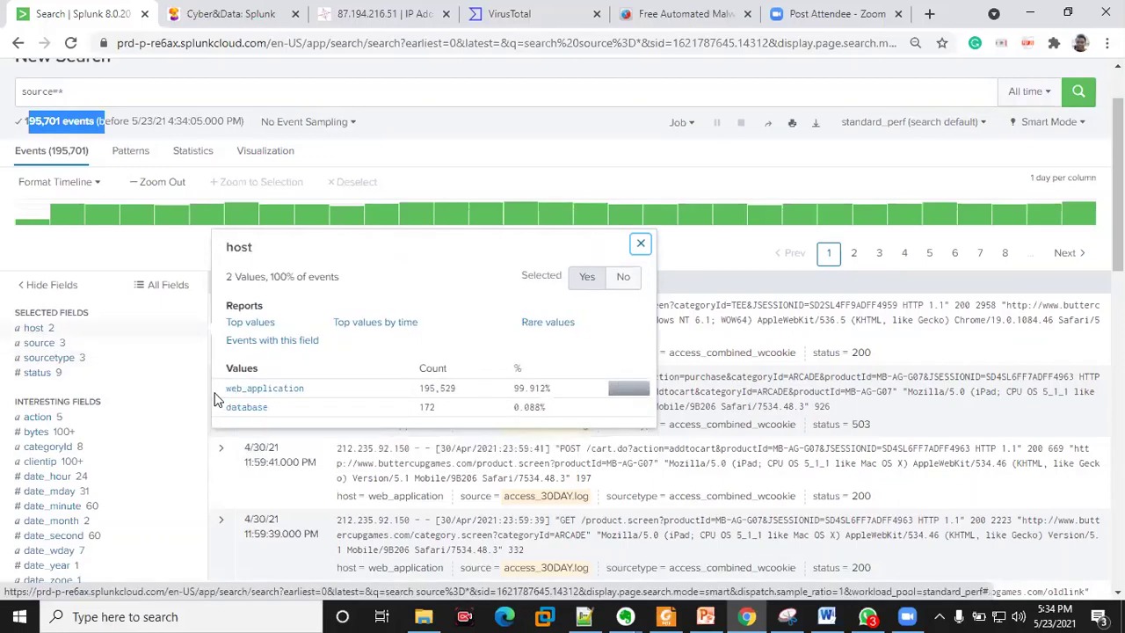
pyautogui.click(646, 248)
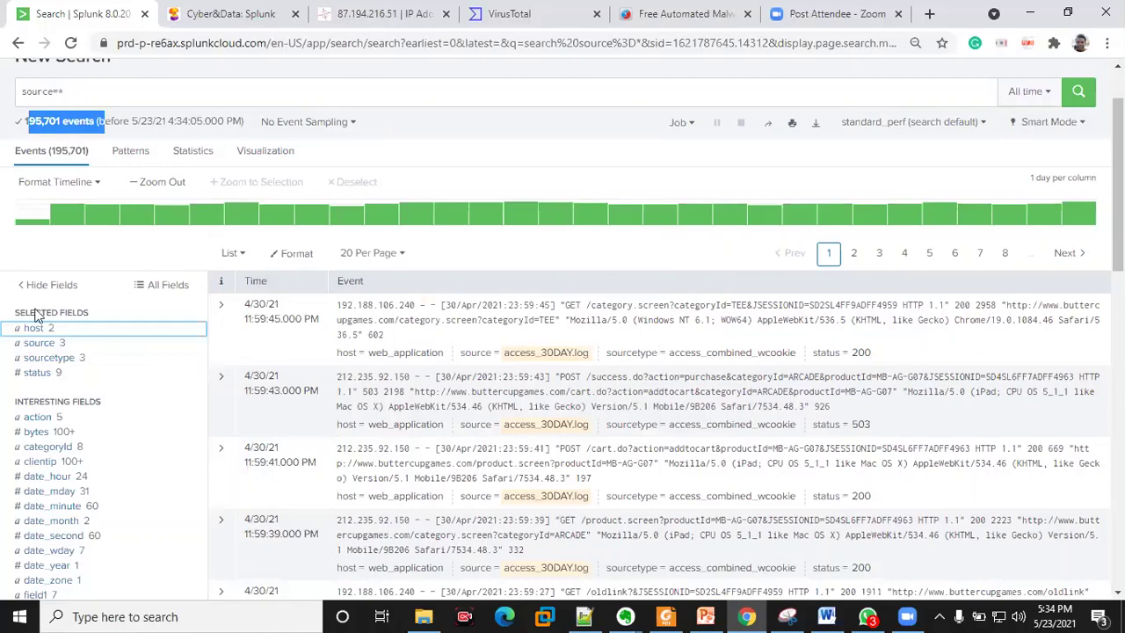
pyautogui.click(40, 342)
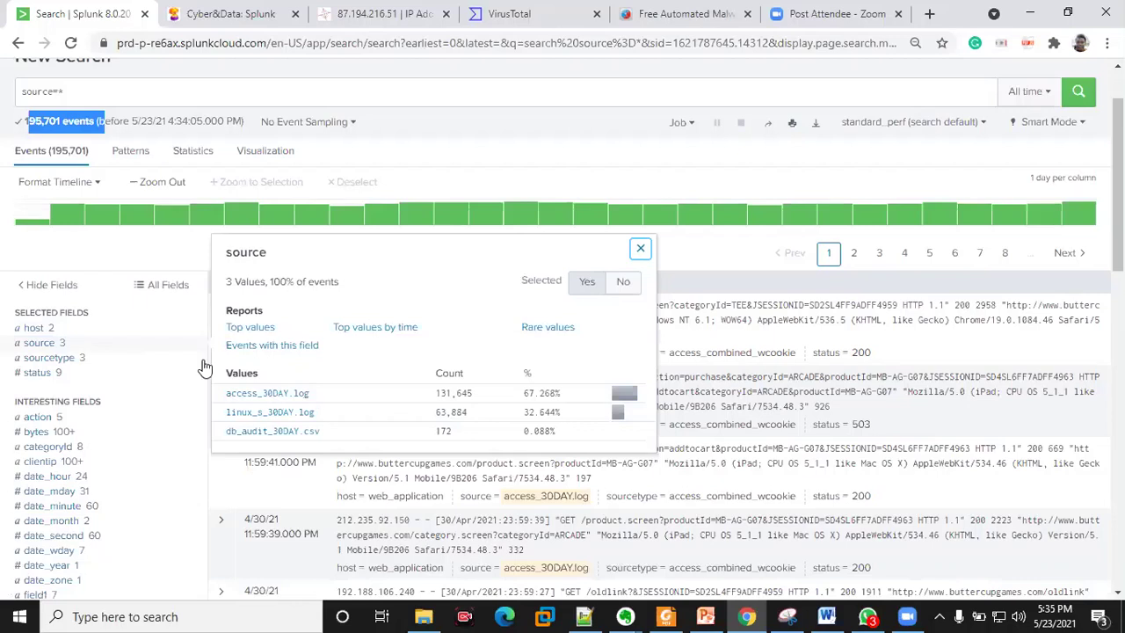
# Replace the query with fail* AND password and run the search over all time
pyautogui.click(377, 92)
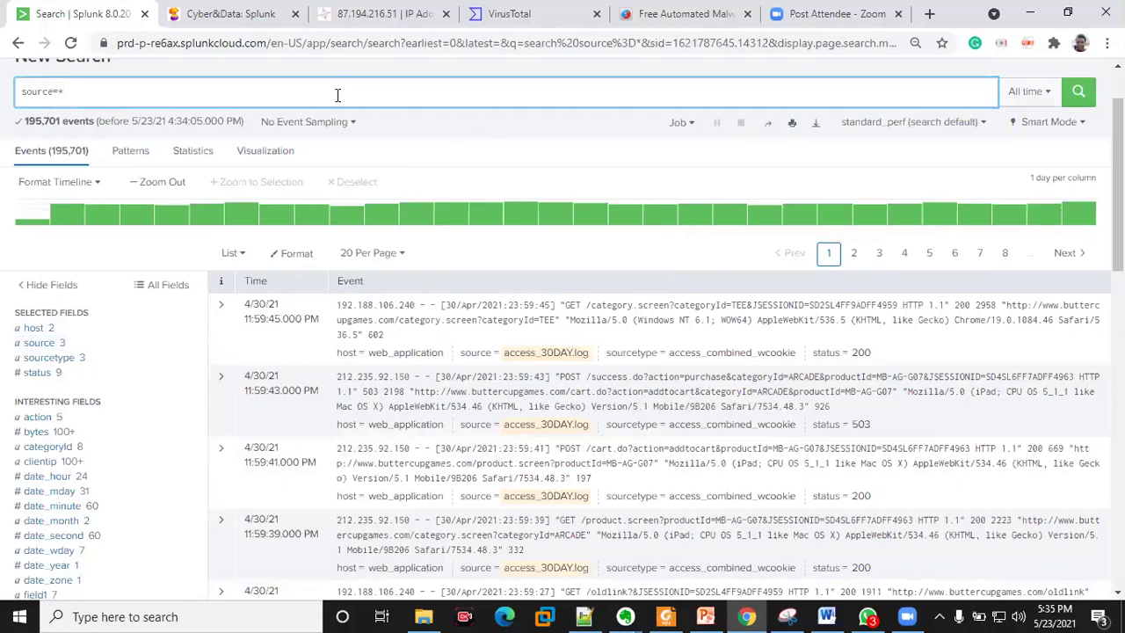
pyautogui.press('BackSpace')
pyautogui.press('BackSpace')
pyautogui.press('BackSpace')
pyautogui.press('BackSpace')
pyautogui.press('BackSpace')
pyautogui.press('BackSpace')
pyautogui.press('BackSpace')
pyautogui.press('BackSpace')
pyautogui.click(124, 91)
pyautogui.write('fail')
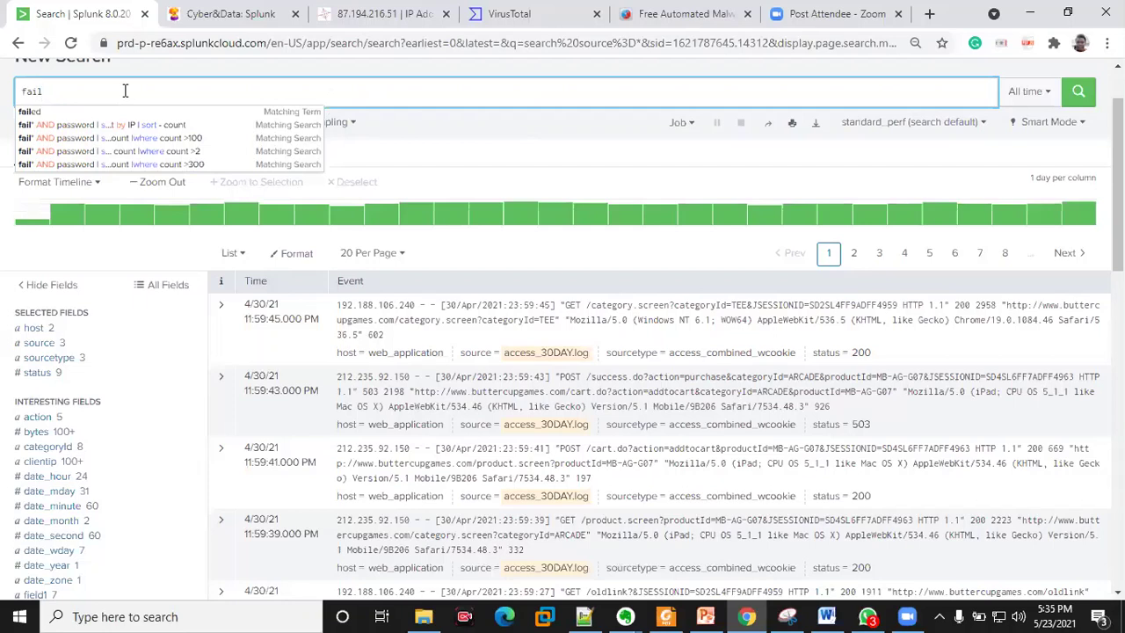
pyautogui.write('*')
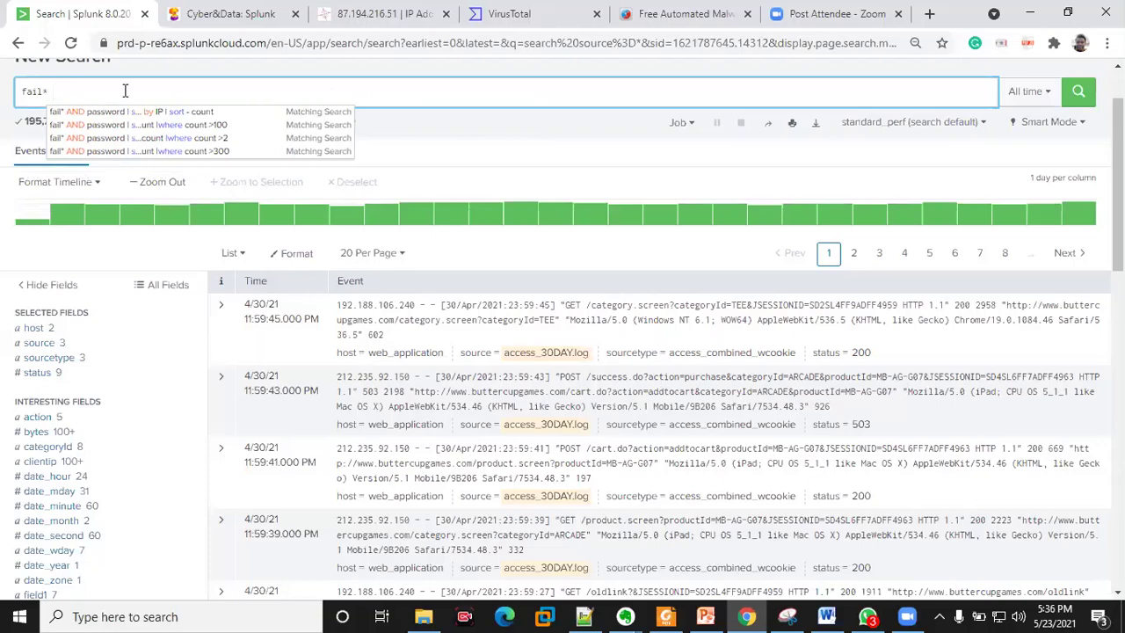
pyautogui.write(' AND')
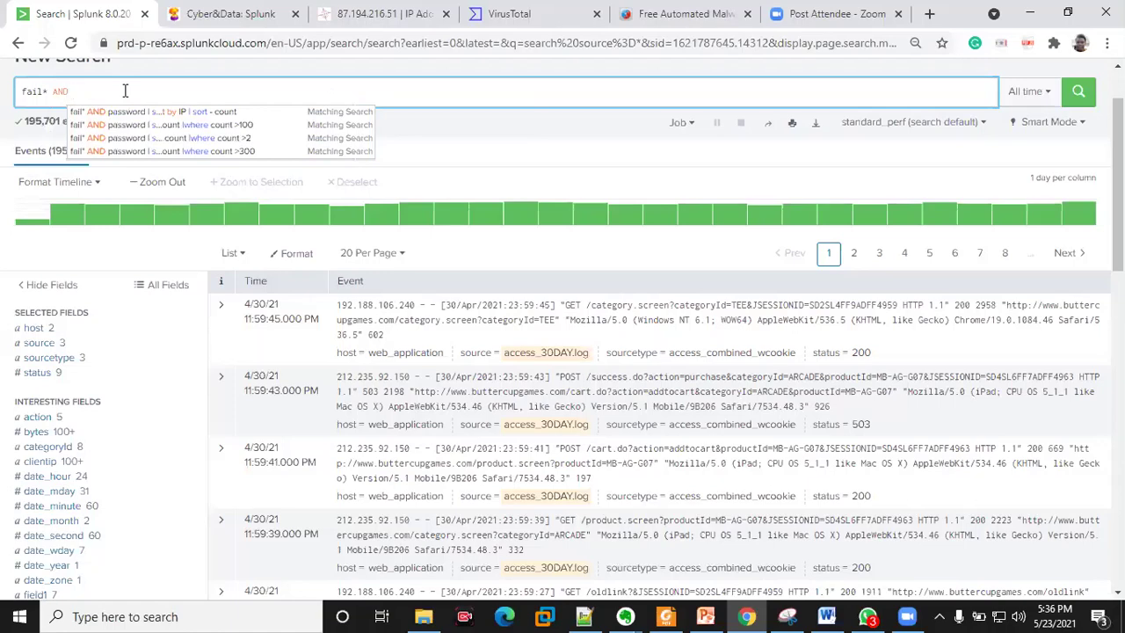
pyautogui.write(' pa')
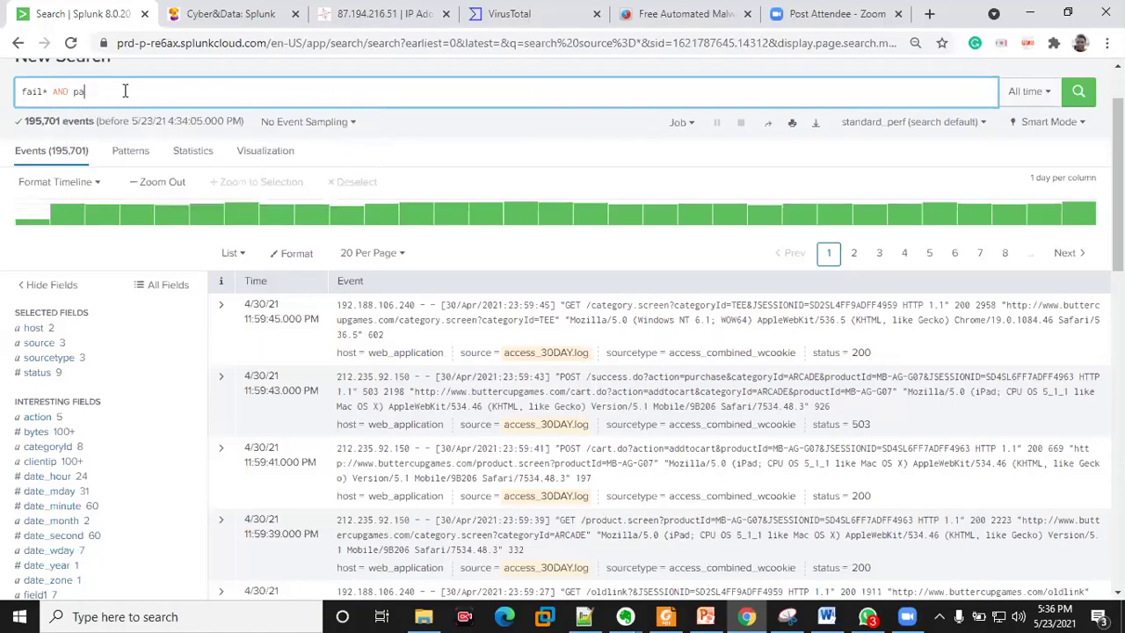
pyautogui.write('ssword')
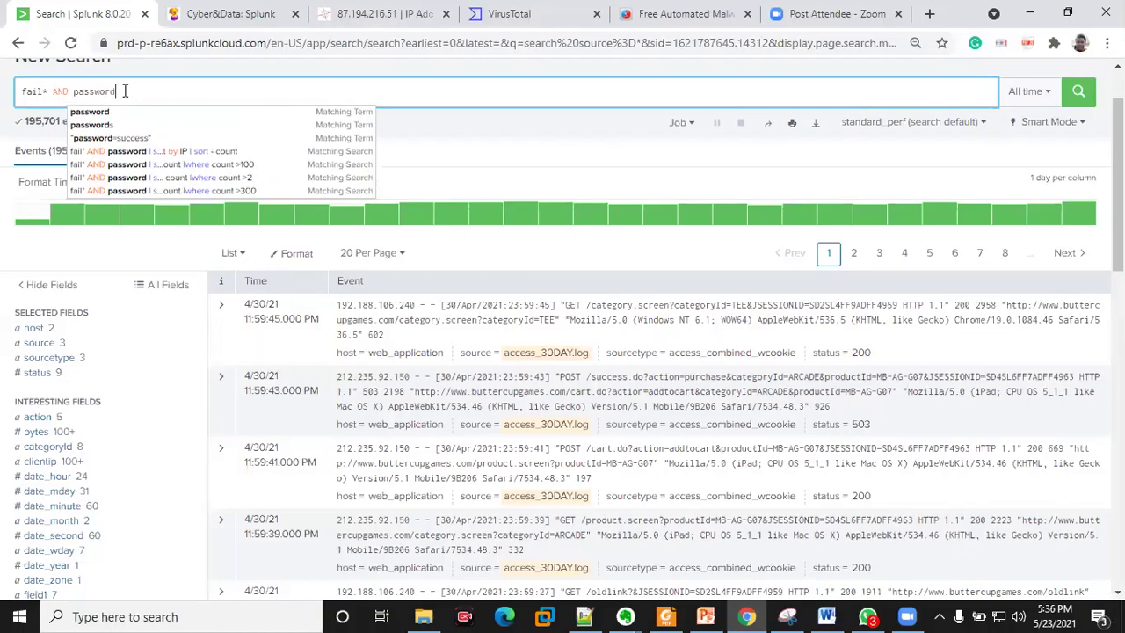
pyautogui.click(1078, 95)
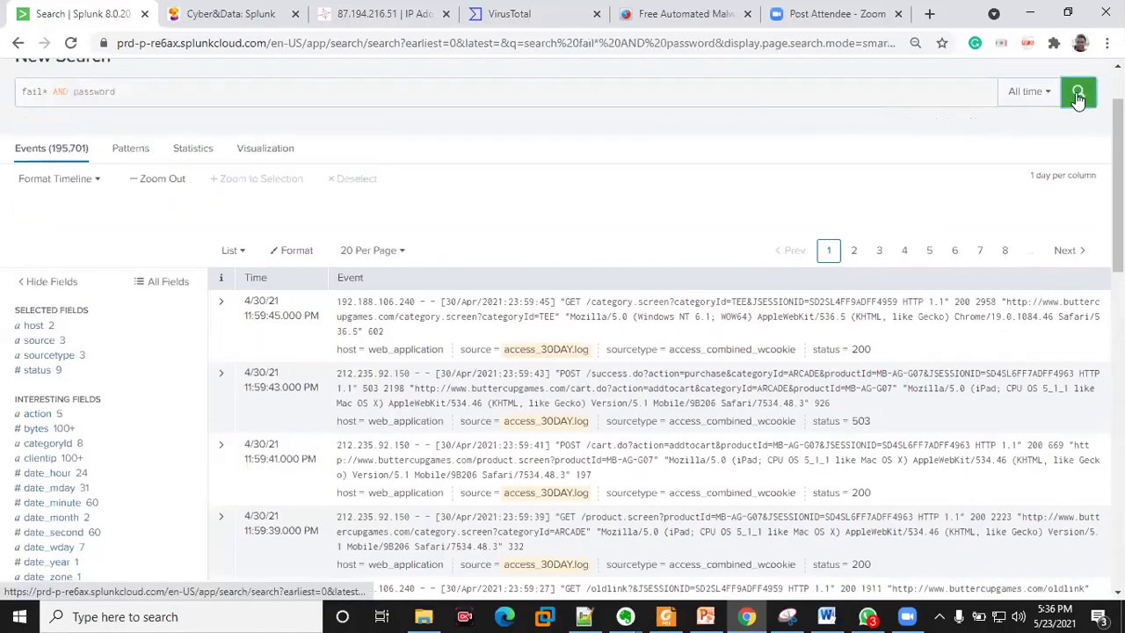
pyautogui.click(1079, 95)
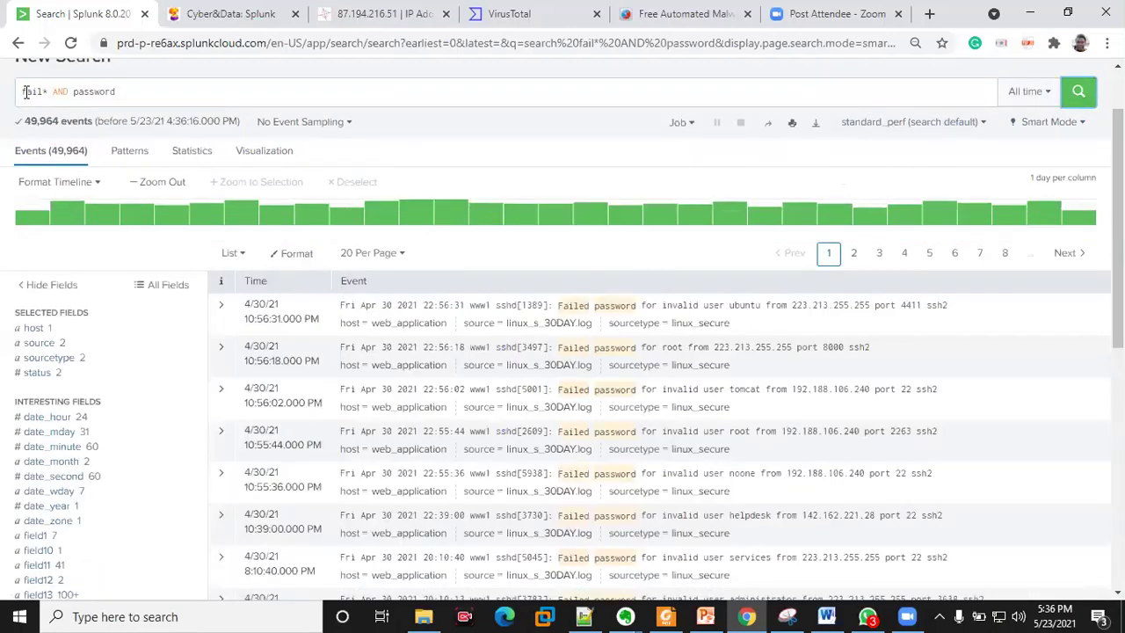
# Restrict the failed-password search to the source linux_s_30DAY.log and check the source field's values in the filtered results
pyautogui.moveTo(24, 93); pyautogui.dragTo(47, 95)
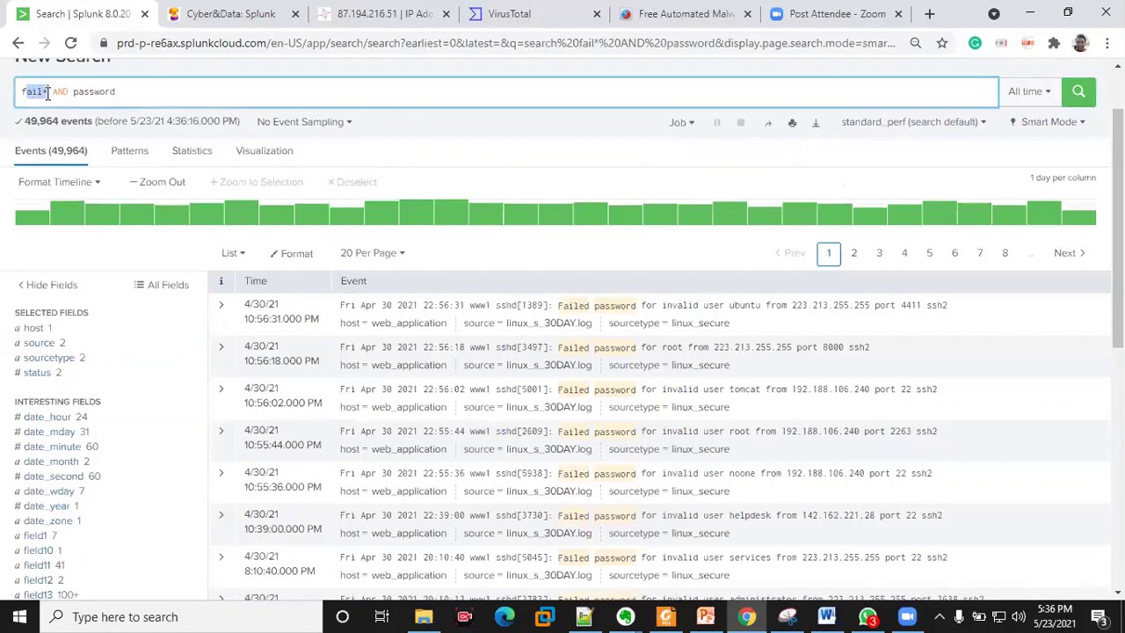
pyautogui.click(56, 96)
pyautogui.click(95, 94)
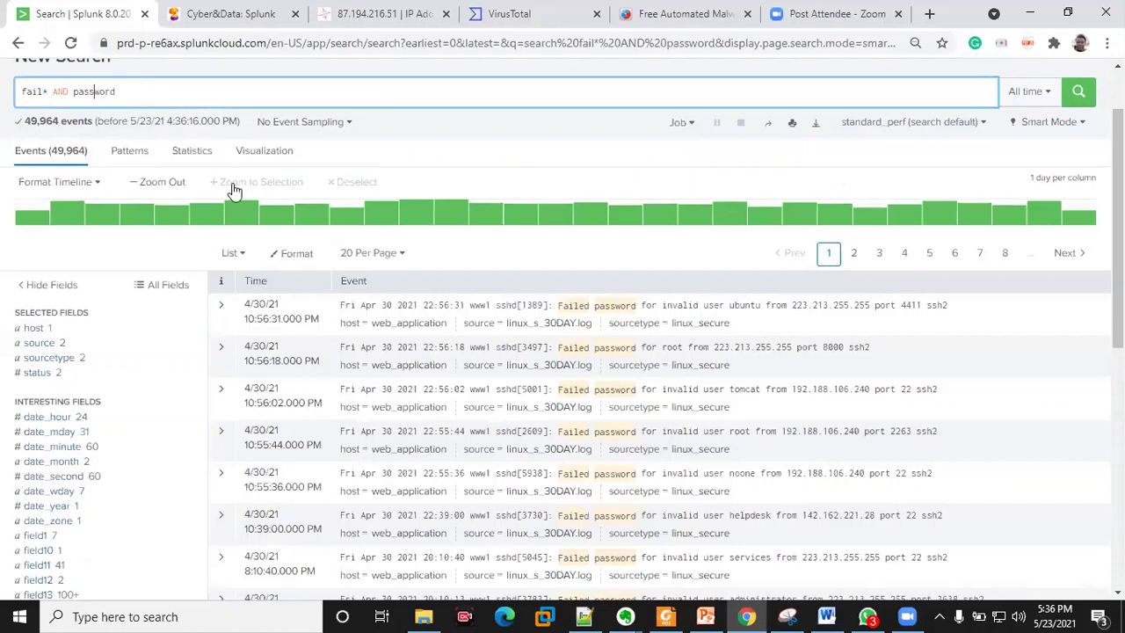
pyautogui.click(38, 343)
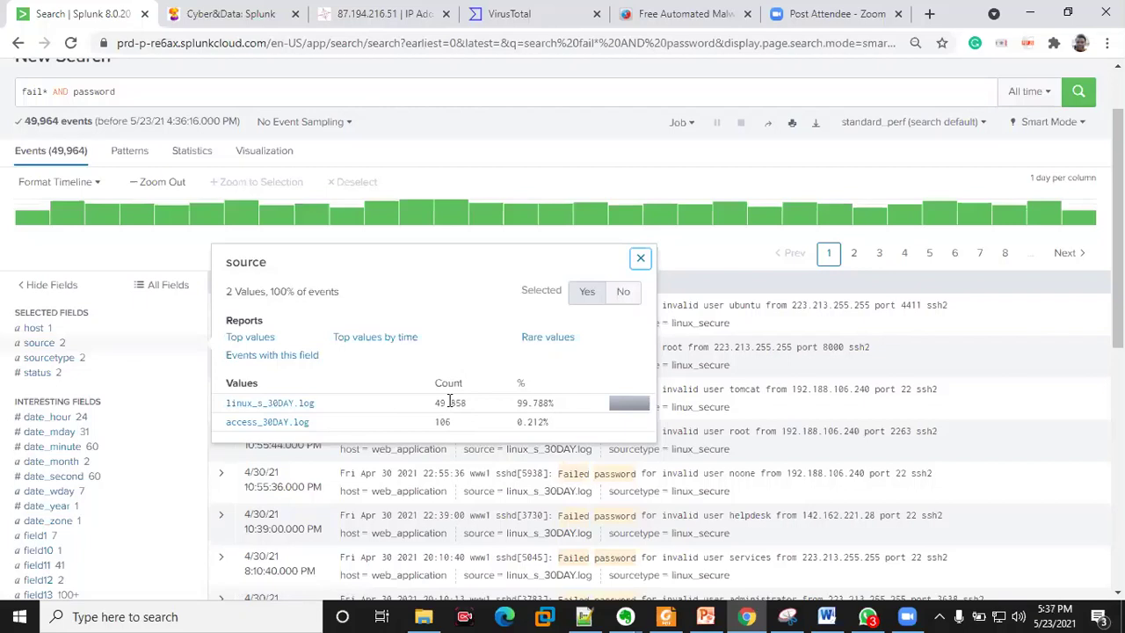
pyautogui.click(274, 404)
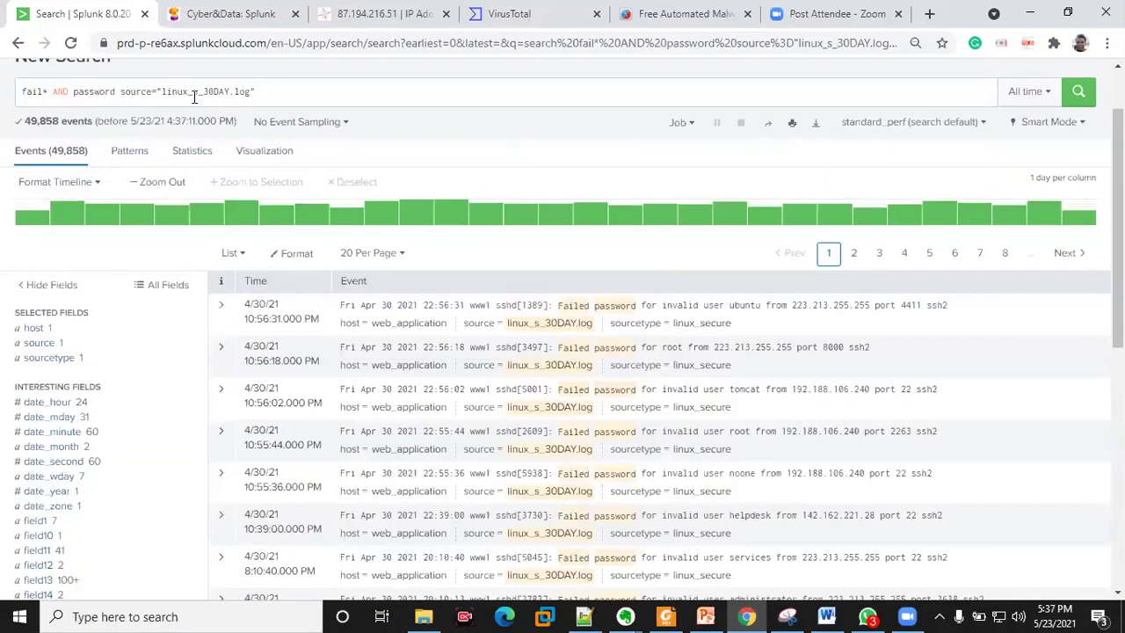
pyautogui.click(253, 92)
pyautogui.scroll(1, 191, 186)
pyautogui.scroll(1, 191, 185)
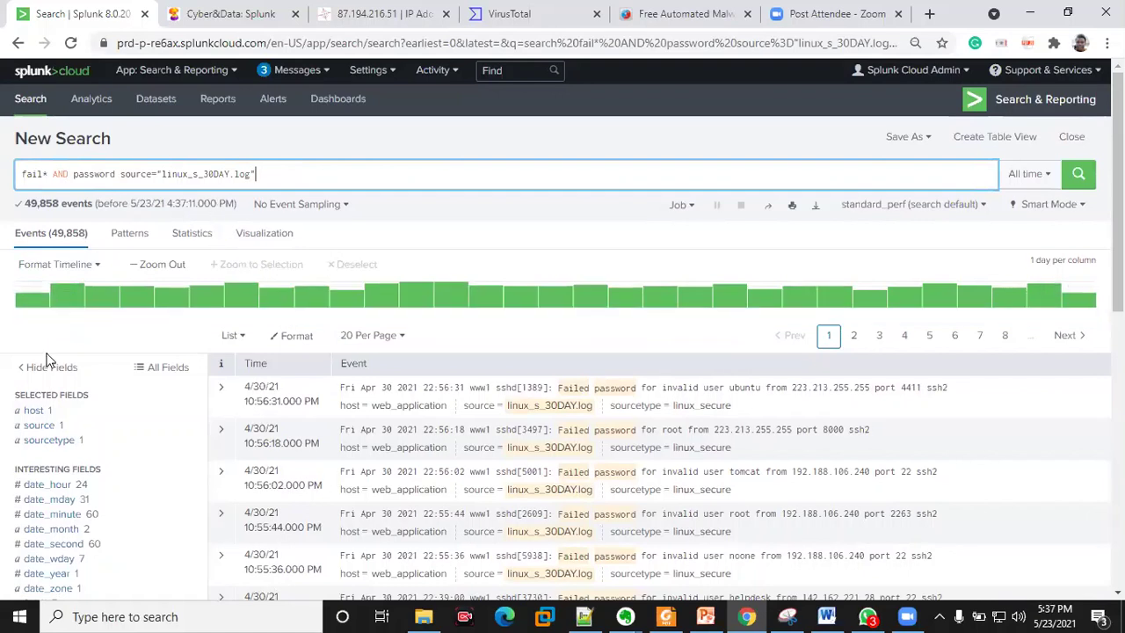
pyautogui.click(46, 427)
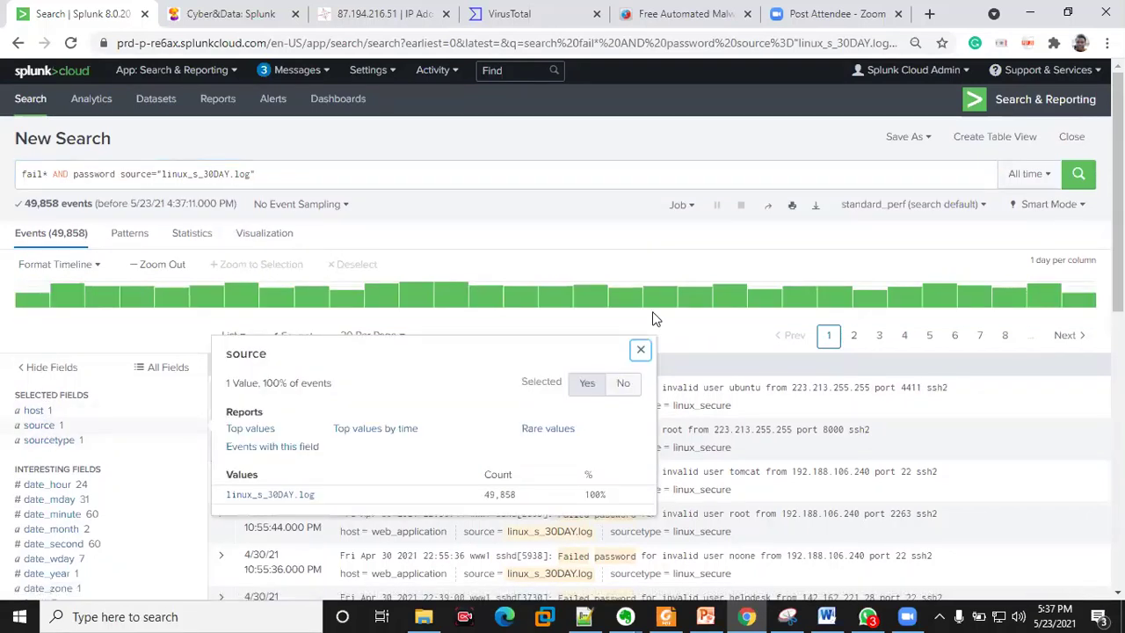
pyautogui.click(641, 349)
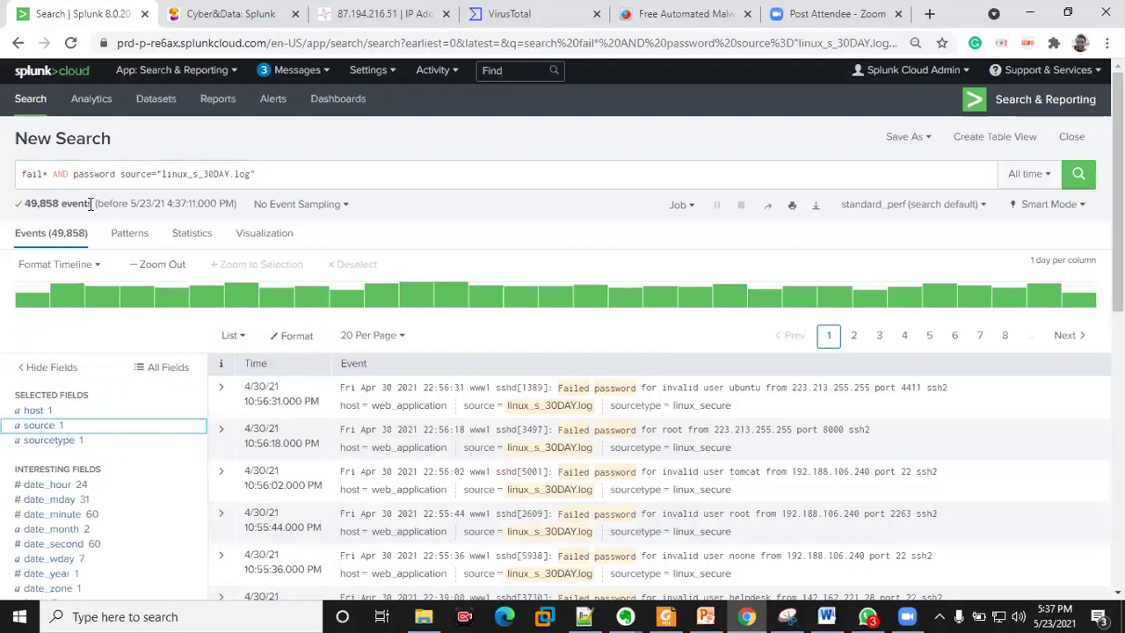
# Expand the first failed-password event, examine its extracted fields and values, and collapse it again
pyautogui.moveTo(303, 299)
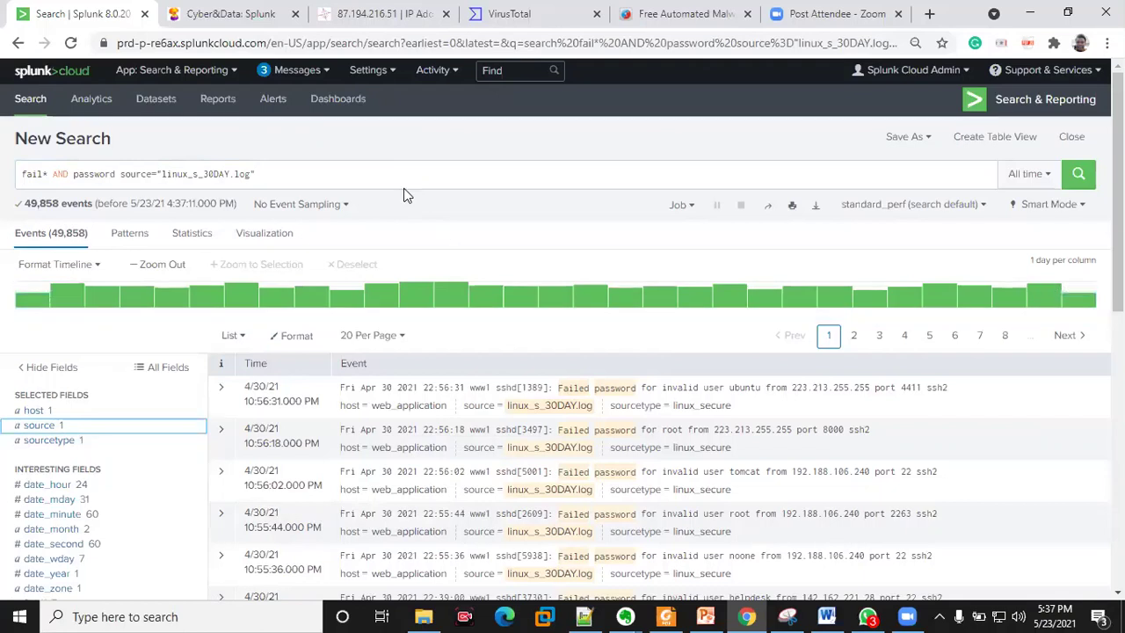
pyautogui.click(221, 388)
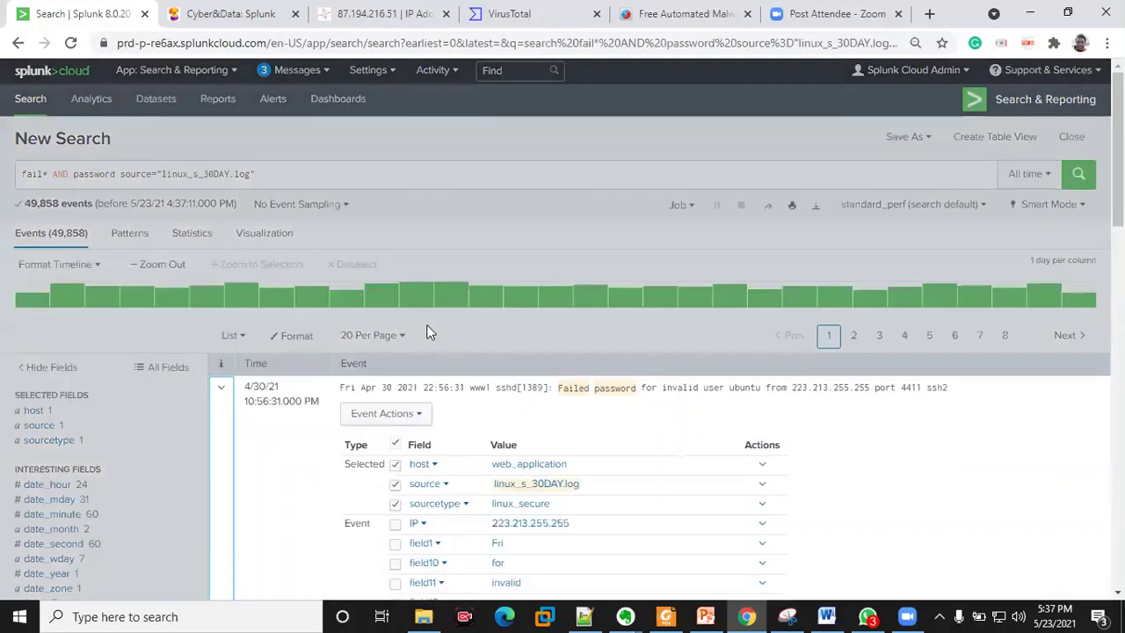
pyautogui.scroll(-2, 428, 270)
pyautogui.scroll(-3, 431, 277)
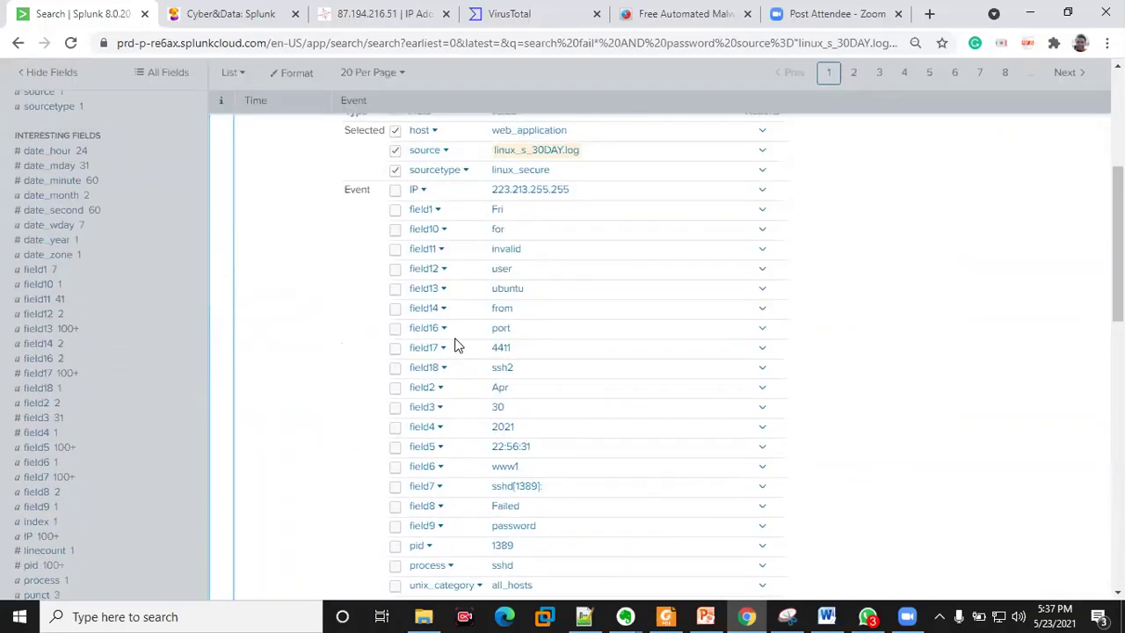
pyautogui.scroll(3, 455, 345)
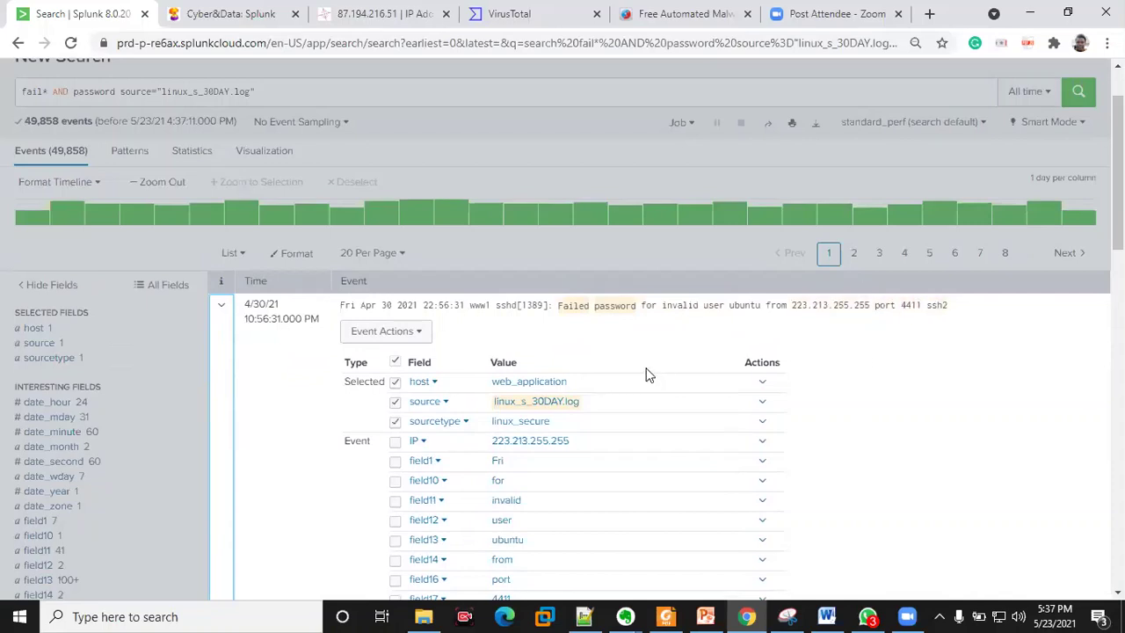
pyautogui.scroll(-4, 537, 314)
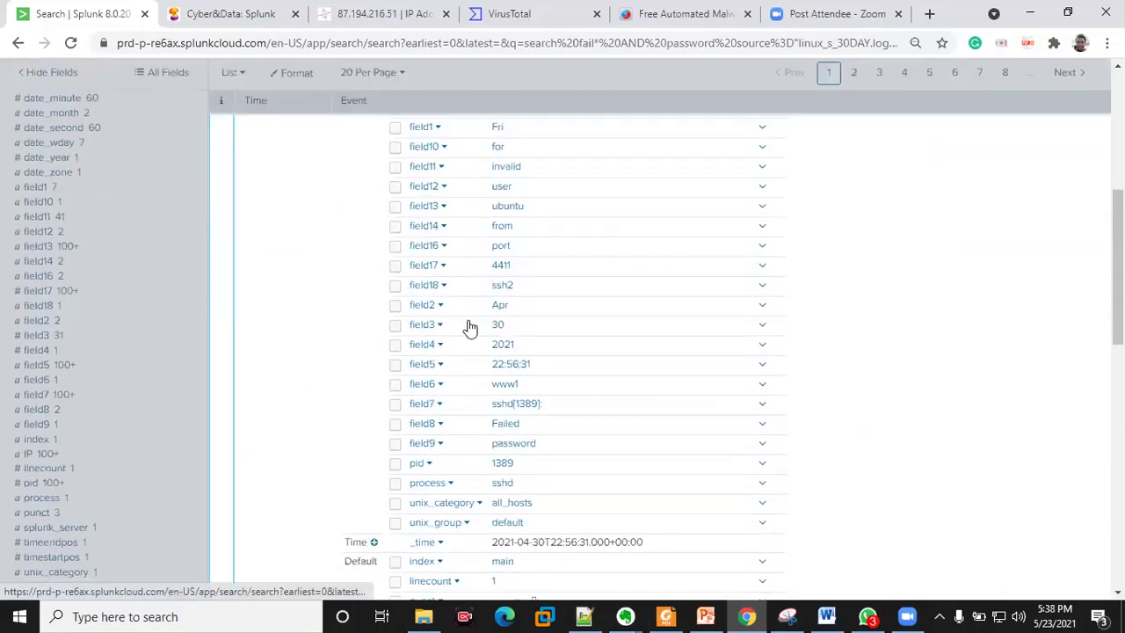
pyautogui.scroll(3, 464, 326)
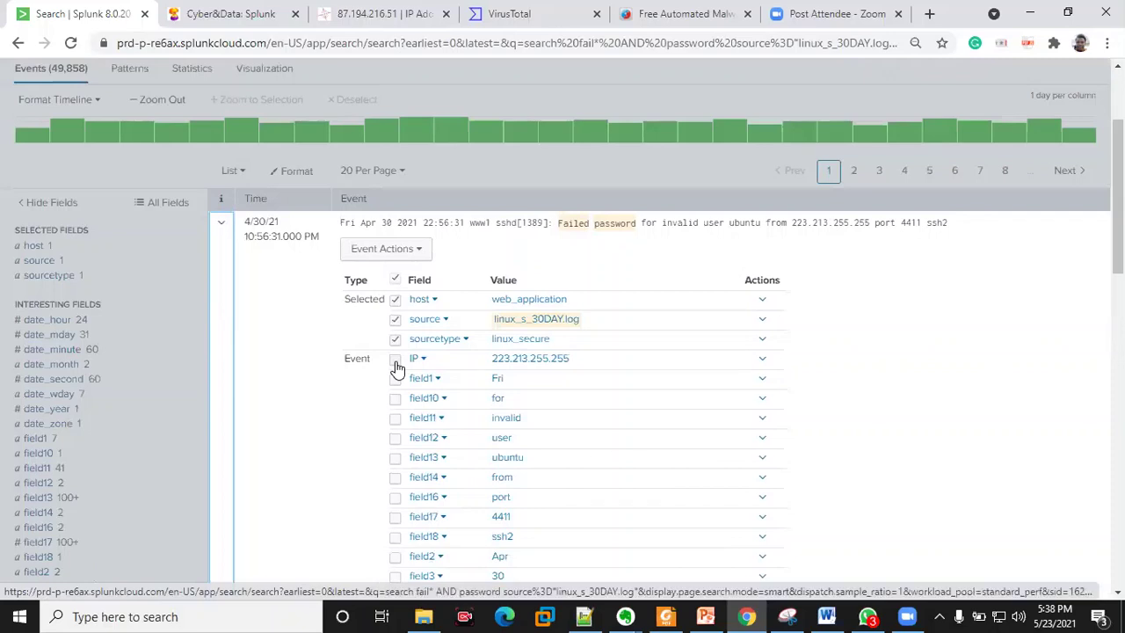
pyautogui.click(222, 227)
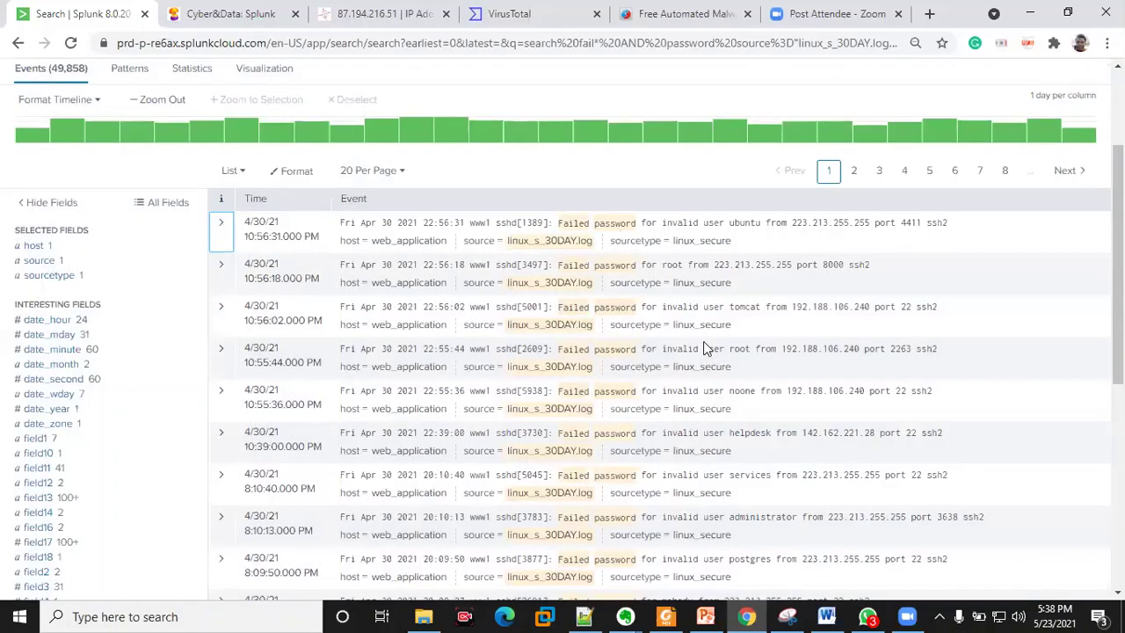
# Highlight the source IP addresses in the text of the first and fourth failed-password events
pyautogui.doubleClick(798, 224)
pyautogui.moveTo(833, 225); pyautogui.dragTo(870, 225)
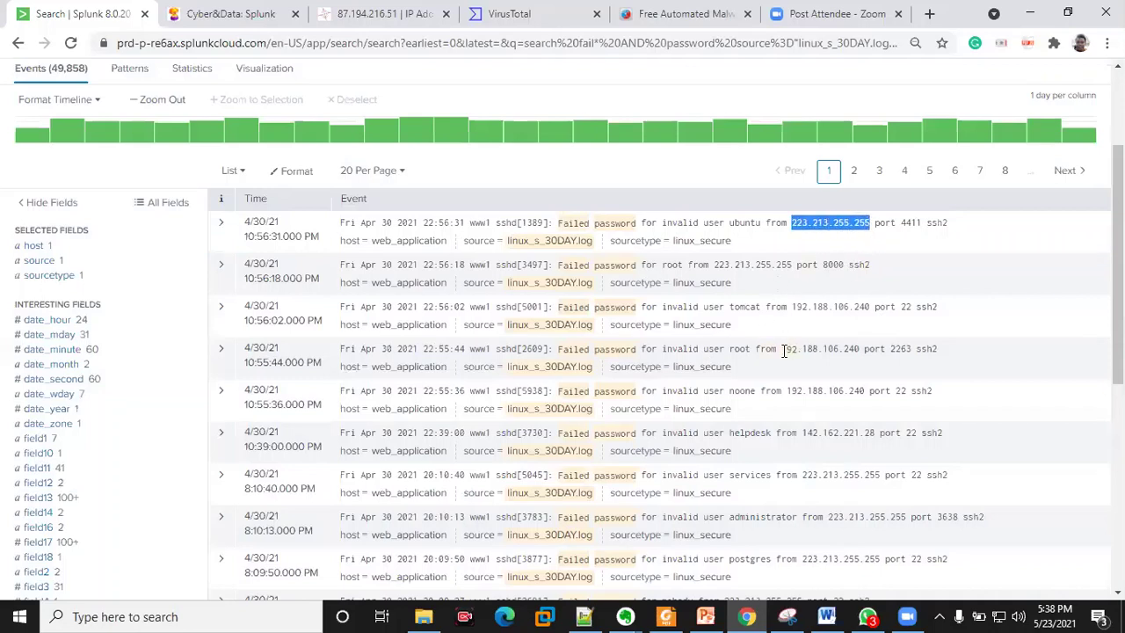
pyautogui.moveTo(783, 350); pyautogui.dragTo(866, 349)
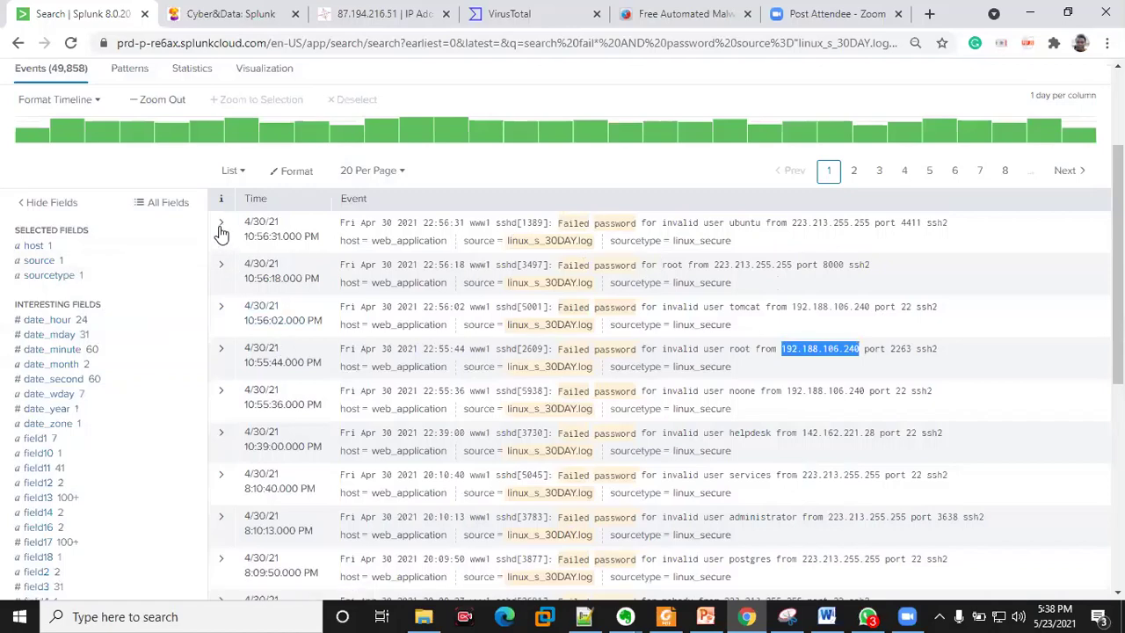
# Check the top values of the IP field and the values of the process field
pyautogui.scroll(-3, 155, 414)
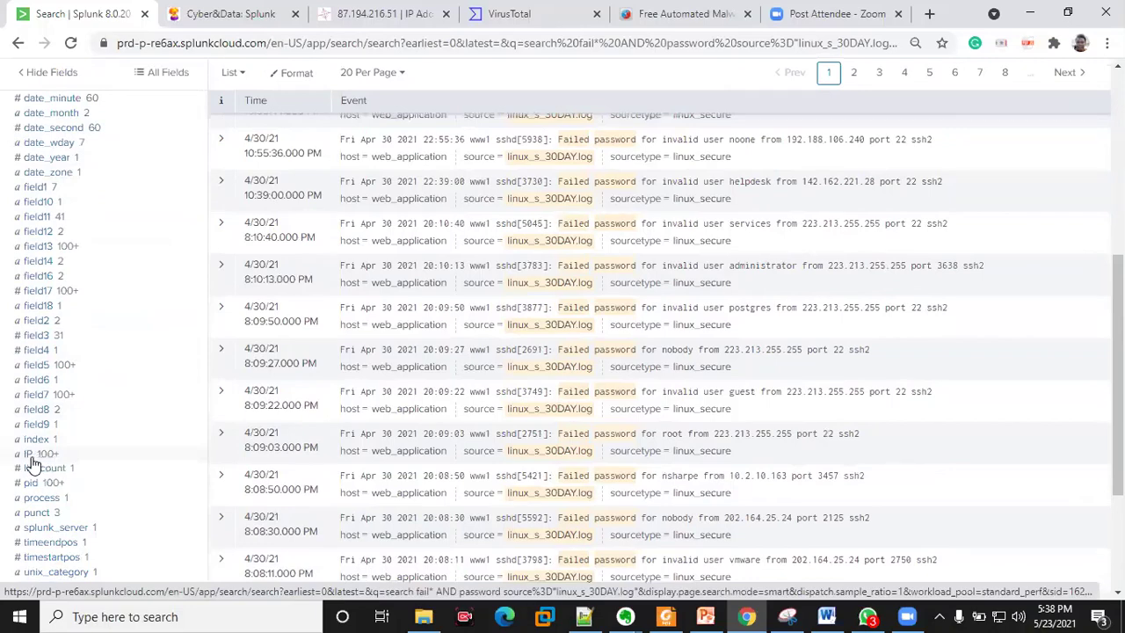
pyautogui.click(31, 456)
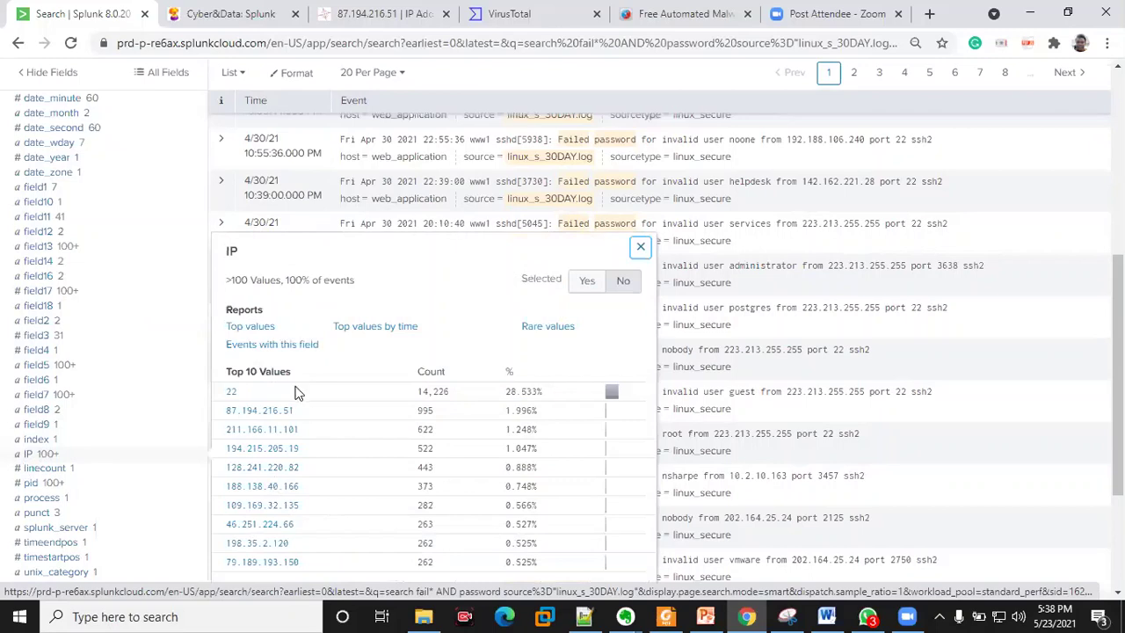
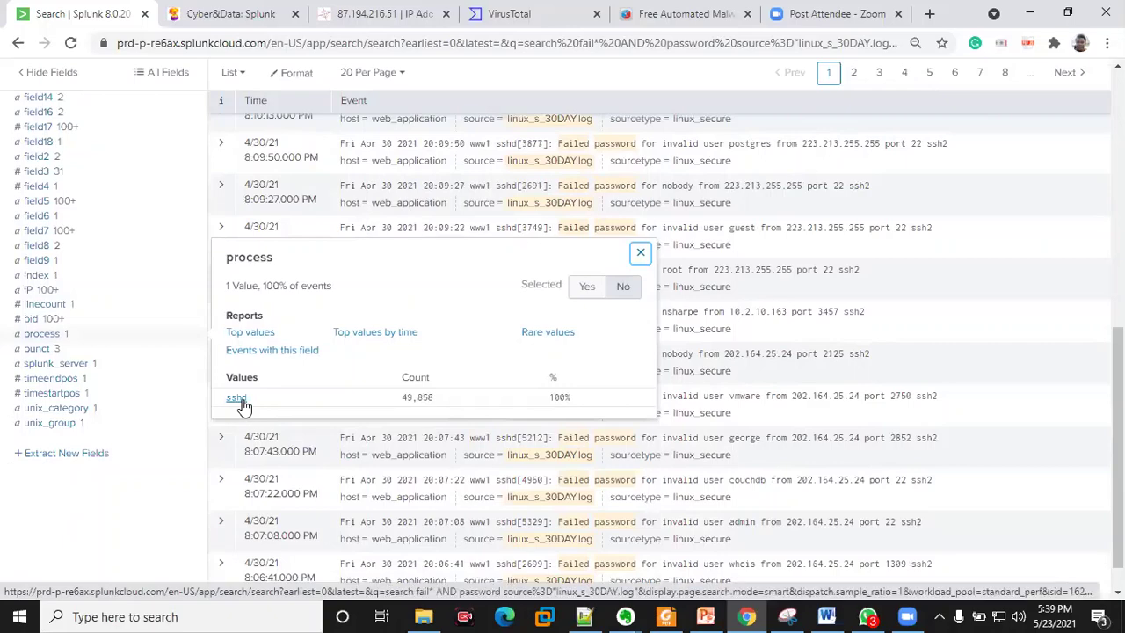
pyautogui.click(641, 253)
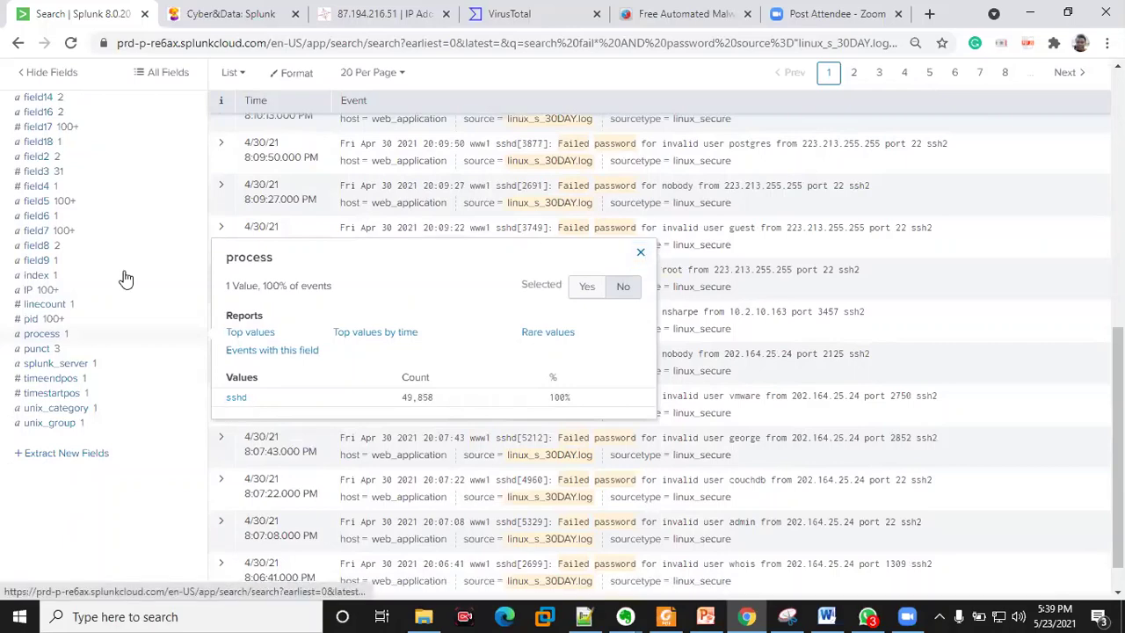
# Add the IP field to the selected fields shown with each event
pyautogui.click(30, 291)
pyautogui.scroll(4, 36, 299)
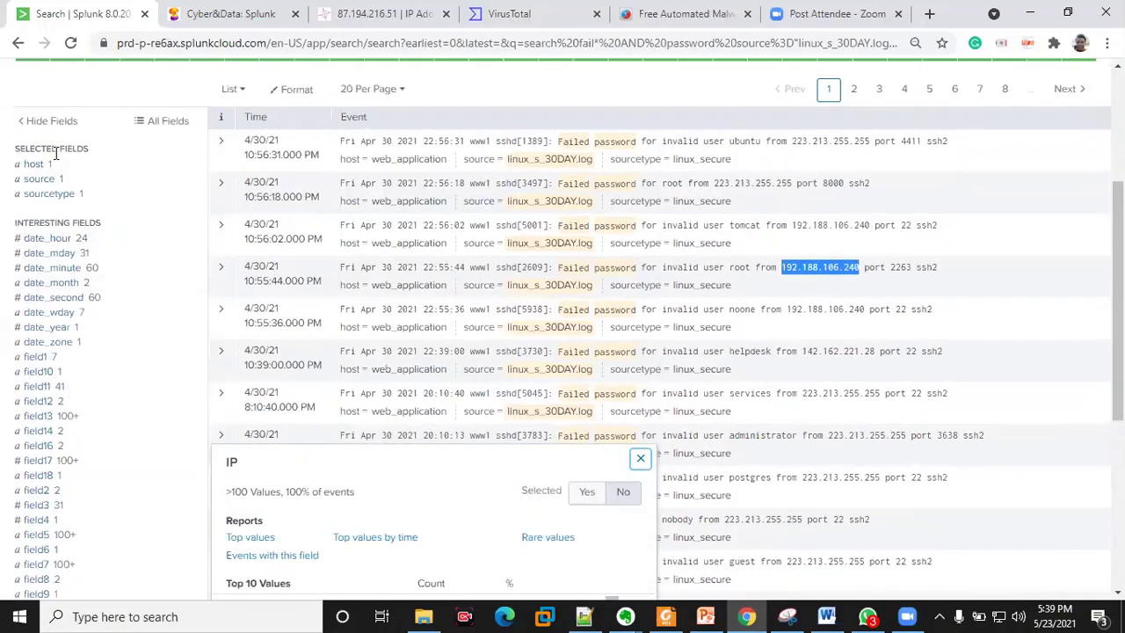
pyautogui.scroll(-1, 124, 301)
pyautogui.scroll(-5, 123, 300)
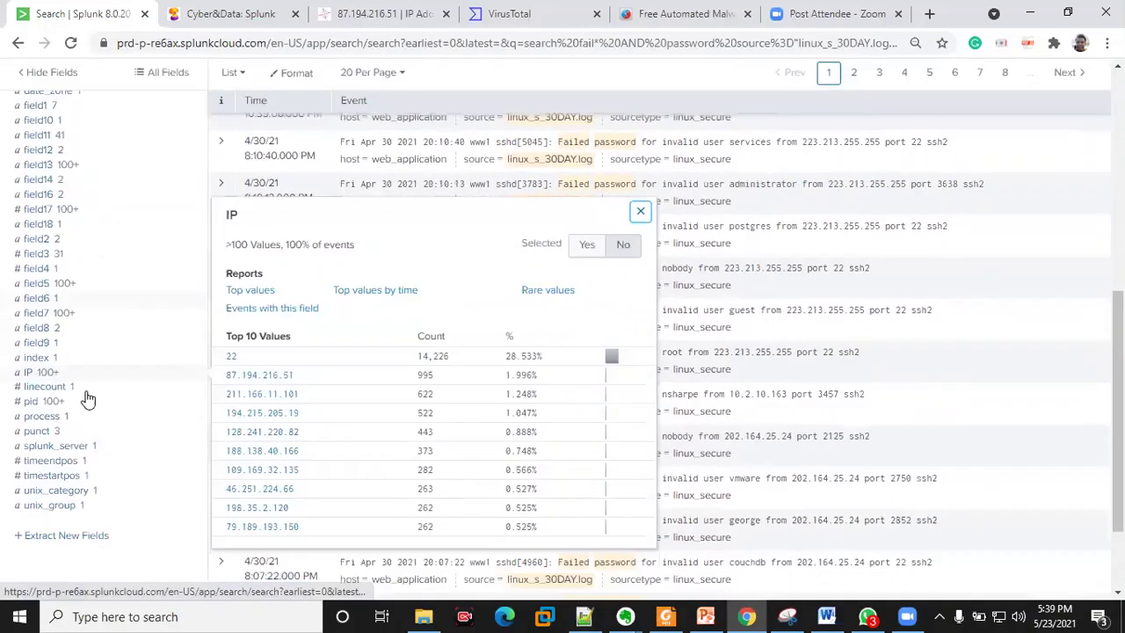
pyautogui.click(30, 376)
pyautogui.click(30, 376)
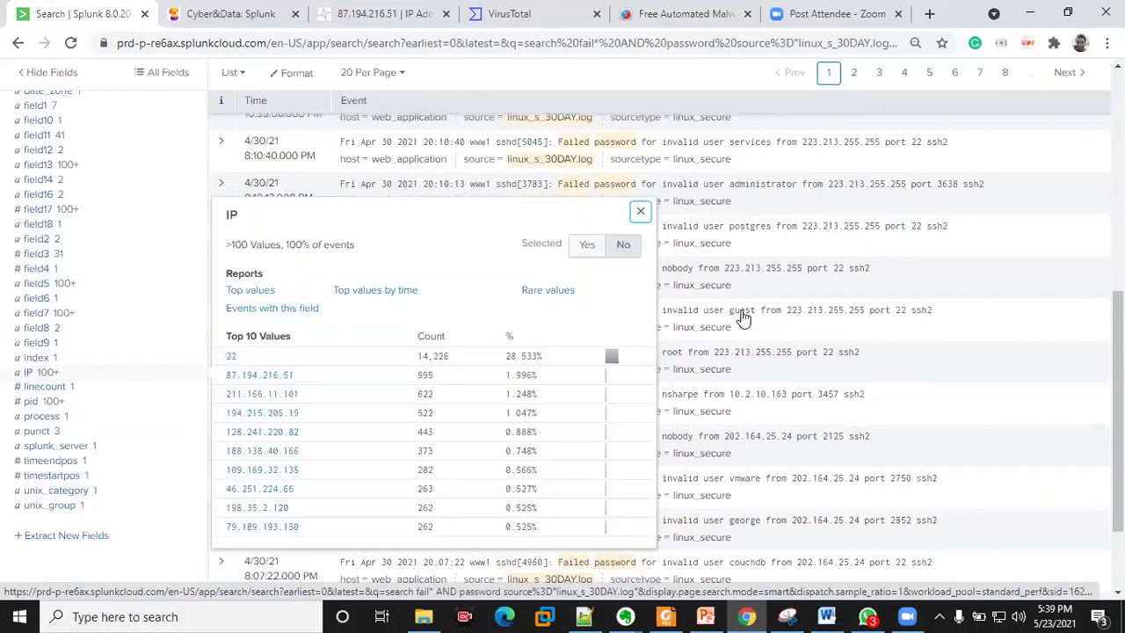
pyautogui.click(589, 248)
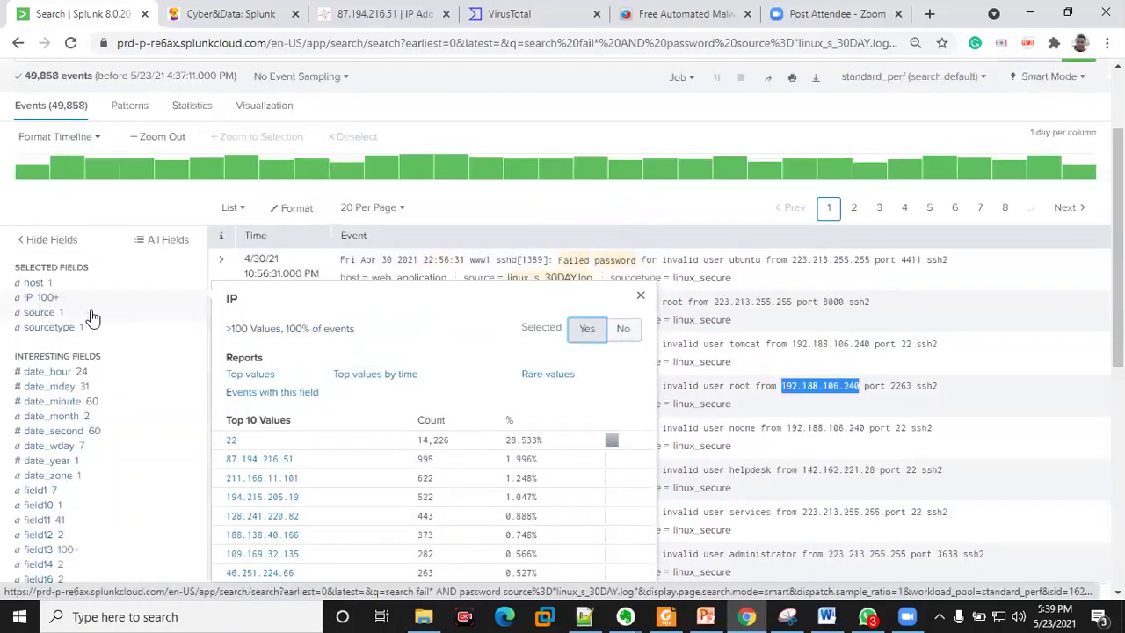
# Add the process field to the selected fields and close its field summary
pyautogui.scroll(-10, 140, 348)
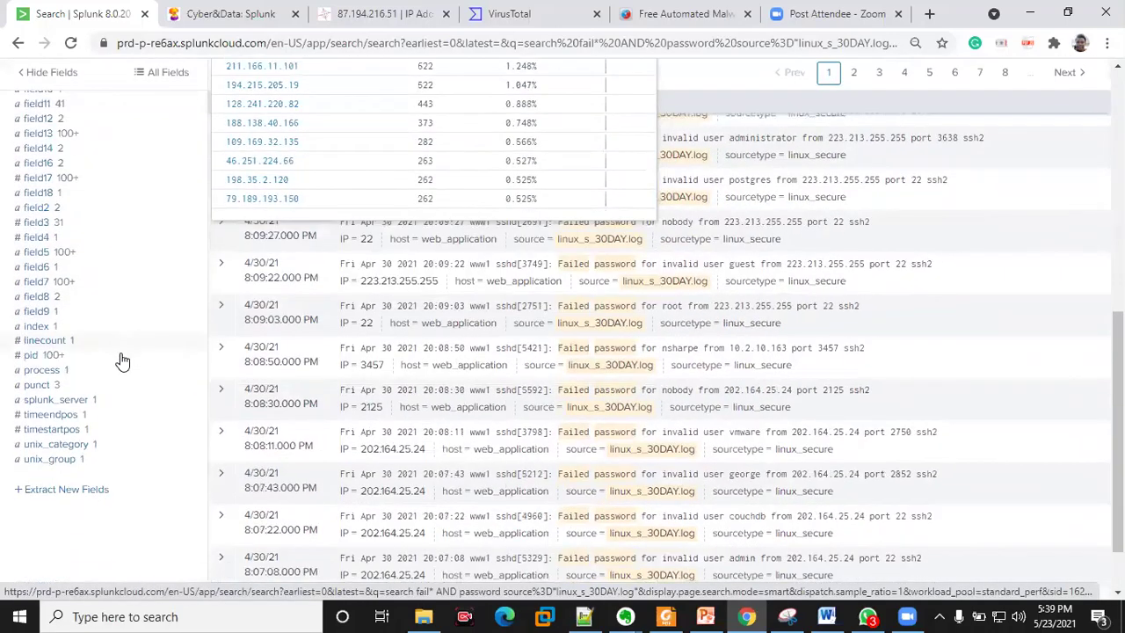
pyautogui.click(53, 370)
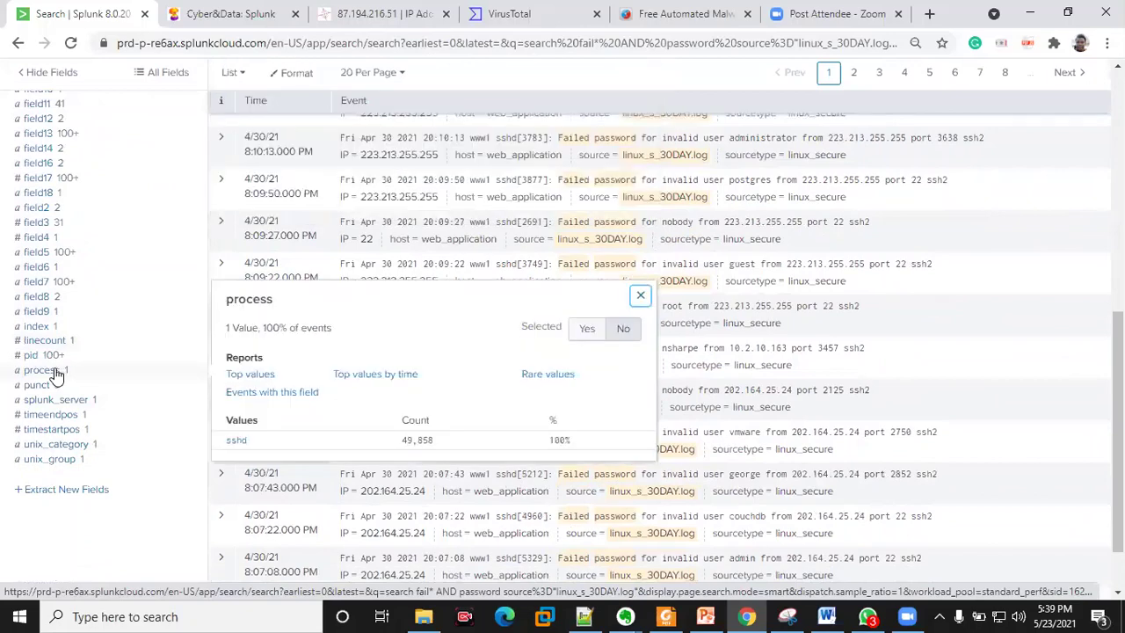
pyautogui.click(588, 330)
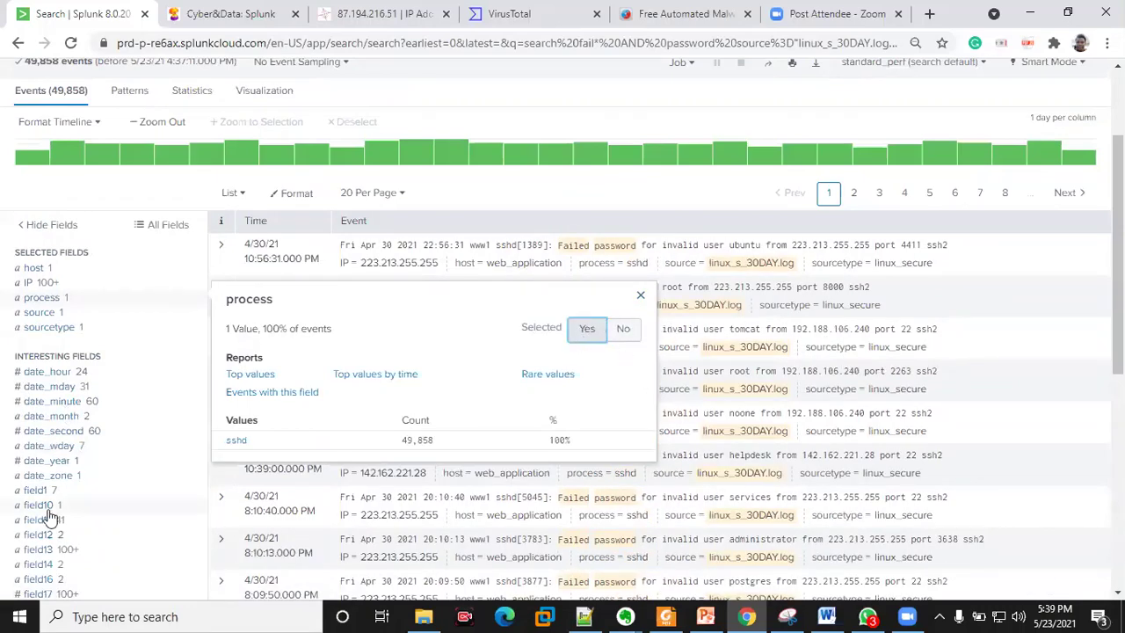
pyautogui.scroll(-1, 141, 485)
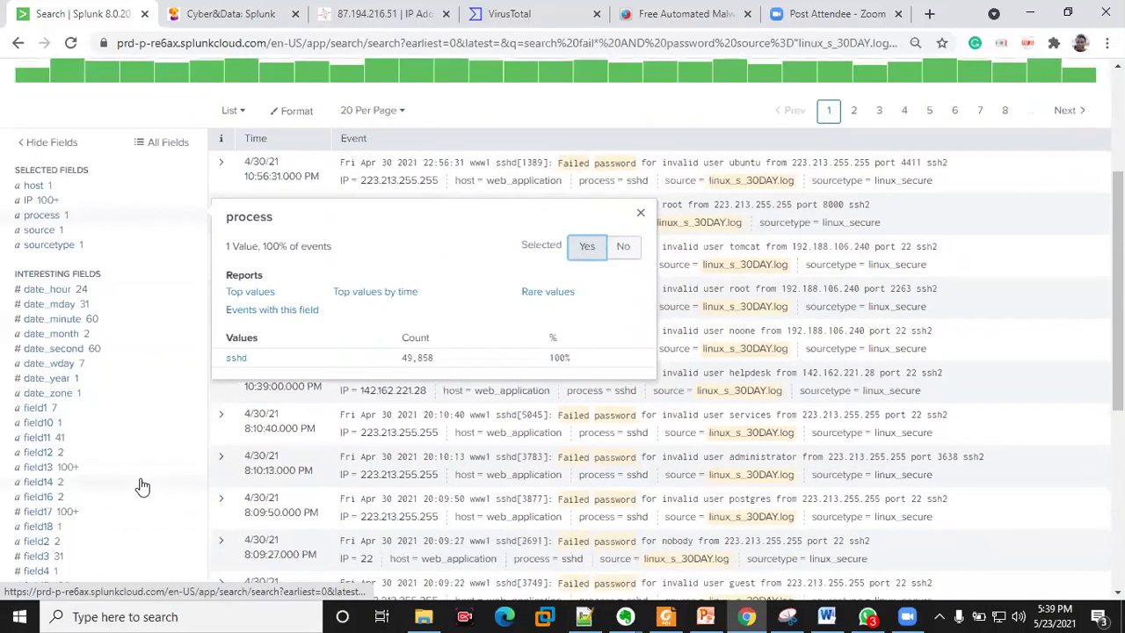
pyautogui.click(641, 213)
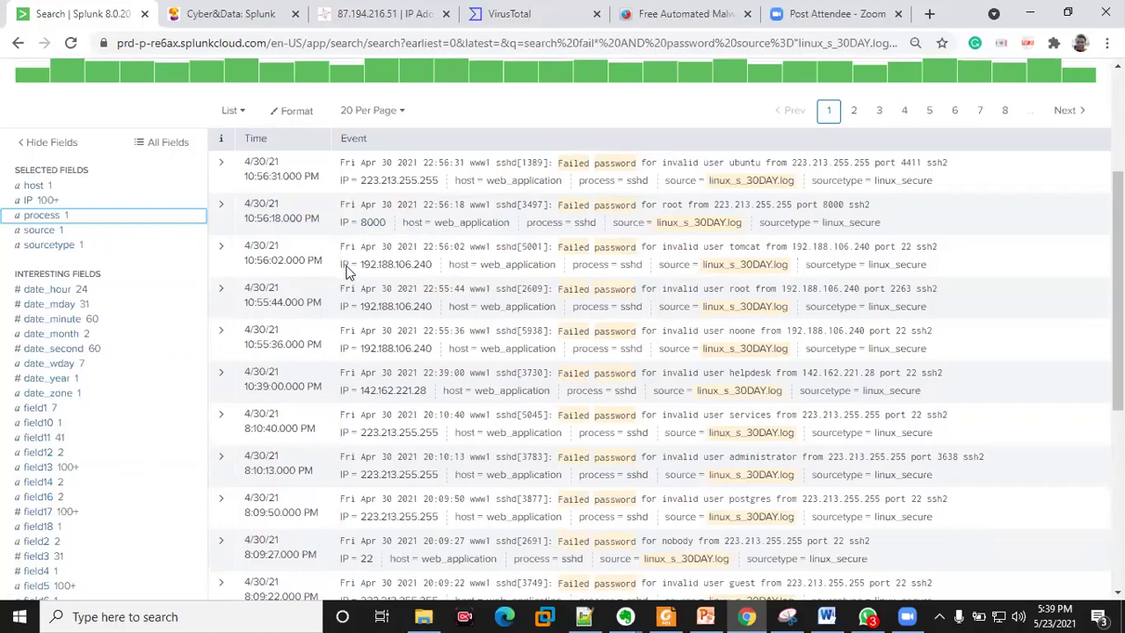
# Examine the IP, host, process, source and sourcetype values listed under the events, highlighting those of the first event
pyautogui.scroll(3, 346, 284)
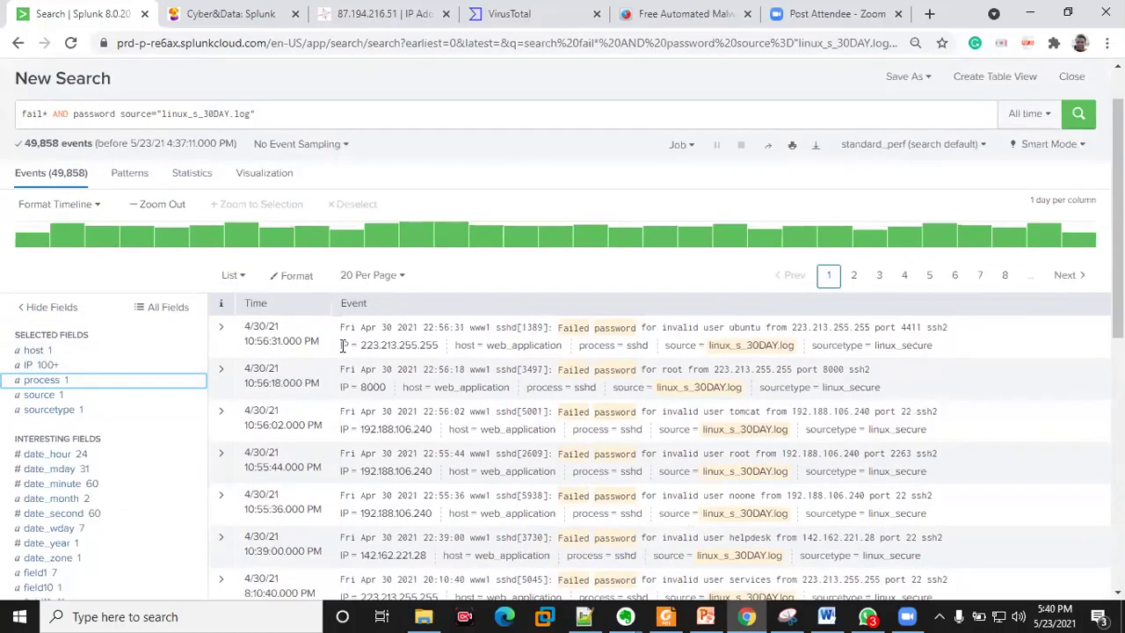
pyautogui.moveTo(341, 347); pyautogui.dragTo(948, 352)
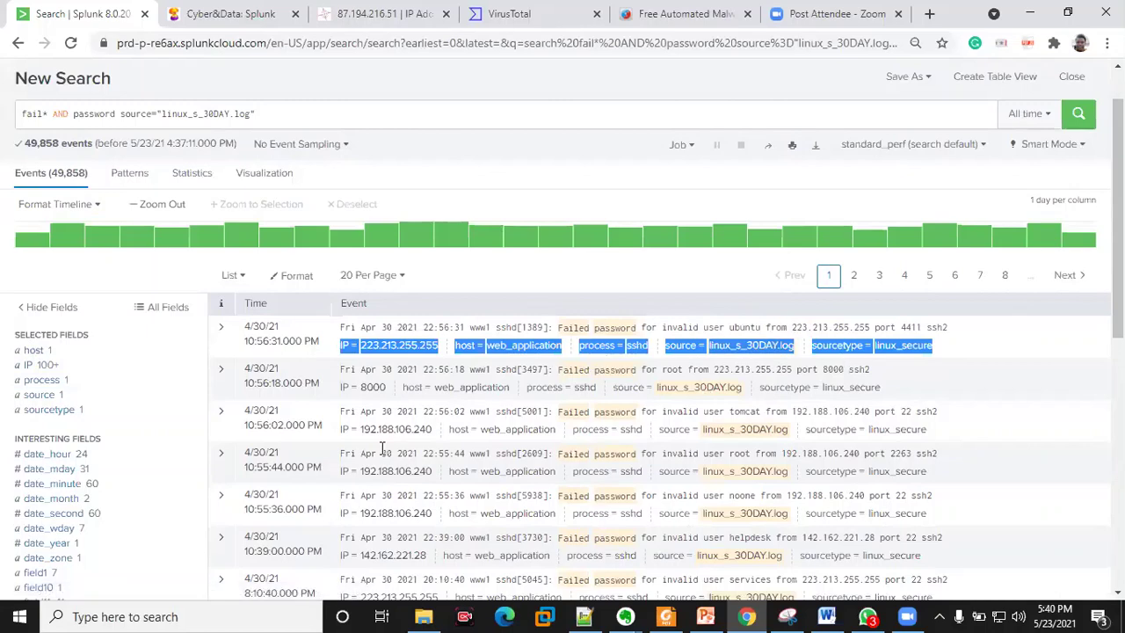
pyautogui.scroll(-1, 330, 321)
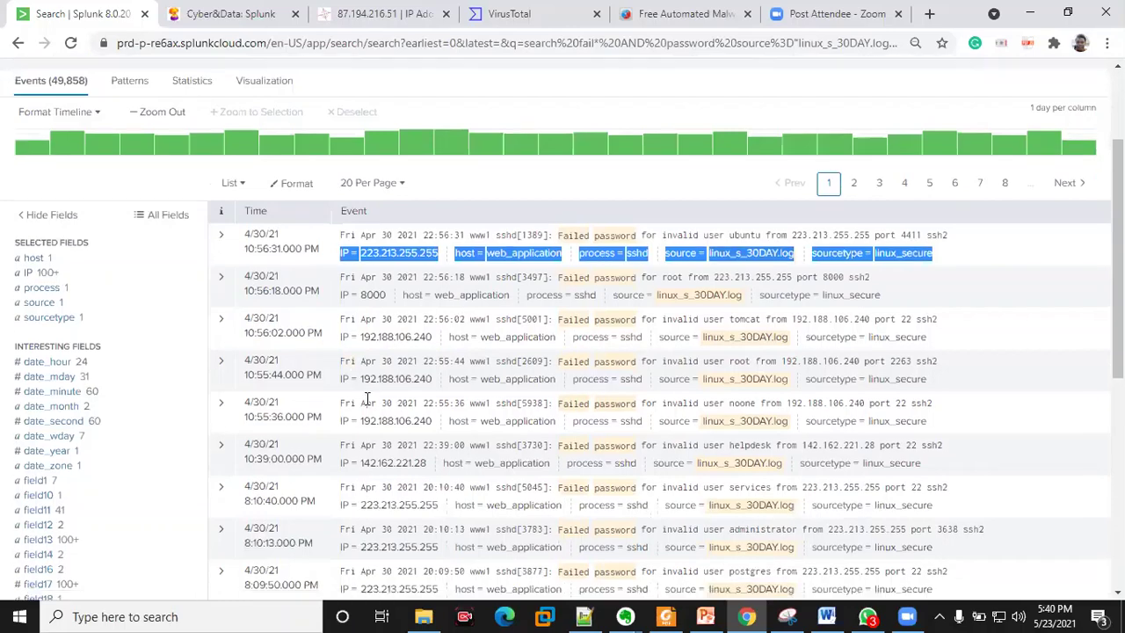
pyautogui.scroll(-2, 367, 397)
pyautogui.scroll(4, 368, 405)
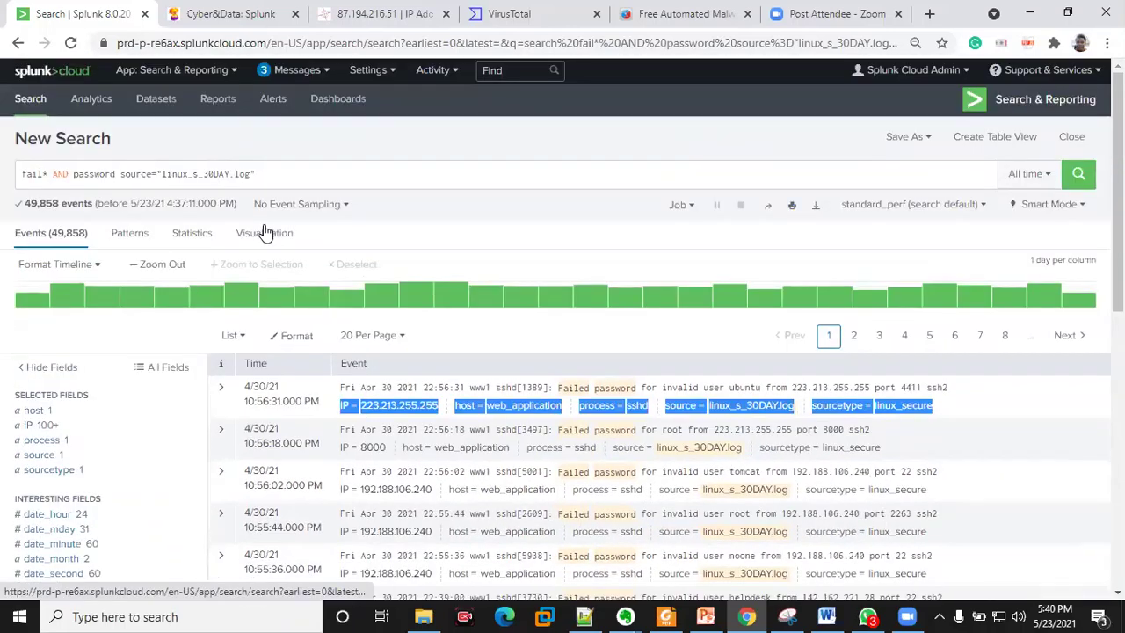
# Append | stats count by IP to the failed-password query, run the search, and look over the statistics table
pyautogui.click(281, 177)
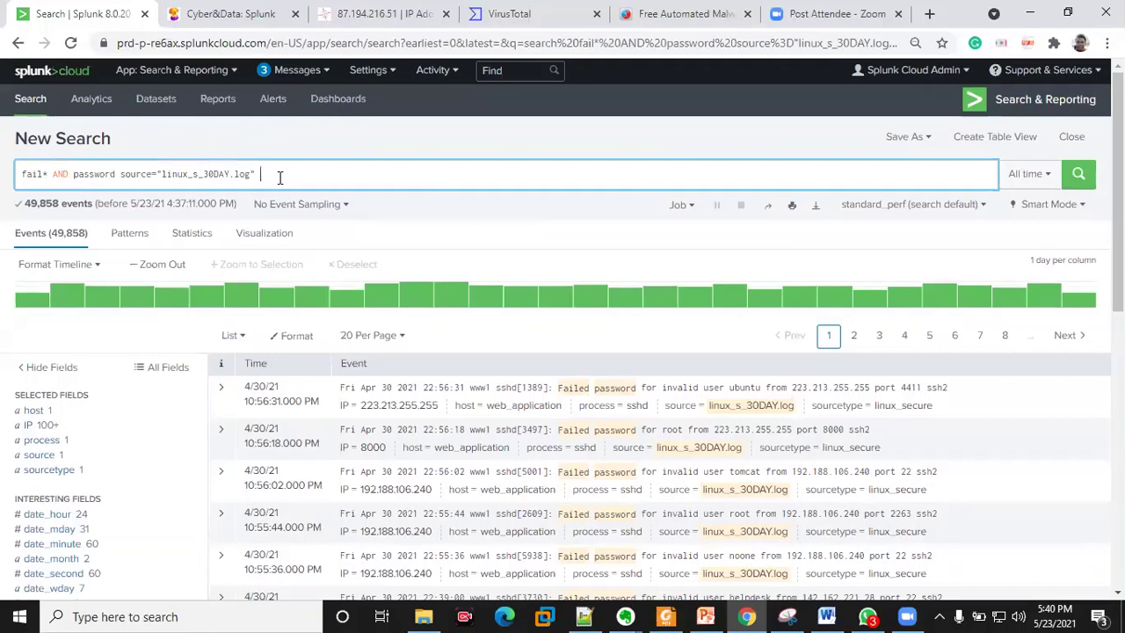
pyautogui.write('| sta')
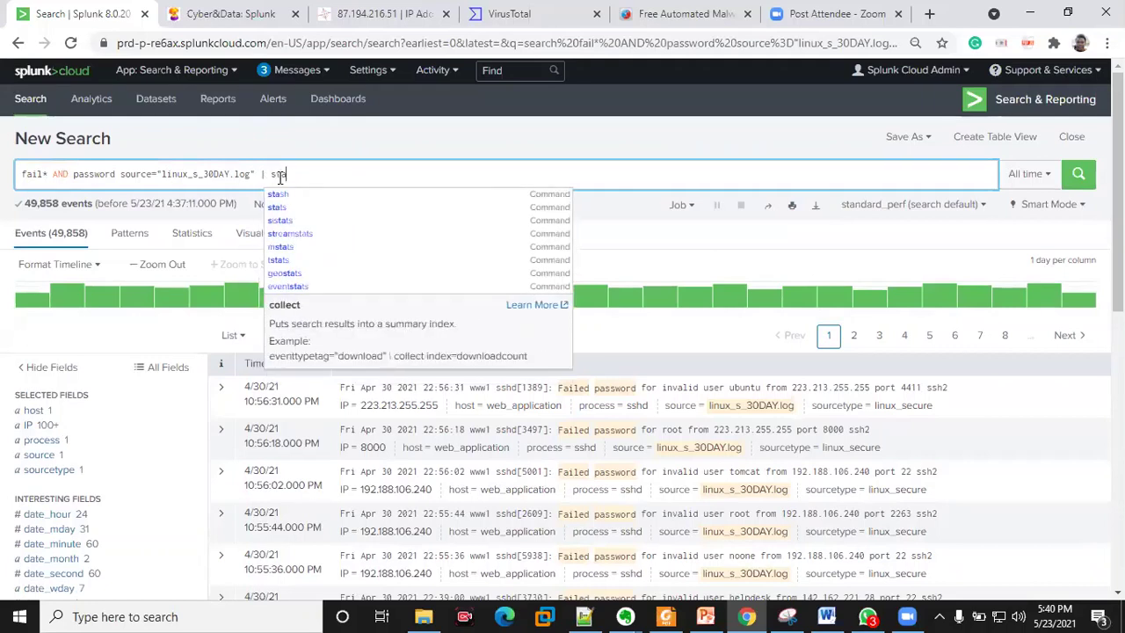
pyautogui.press('Down')
pyautogui.press('Down')
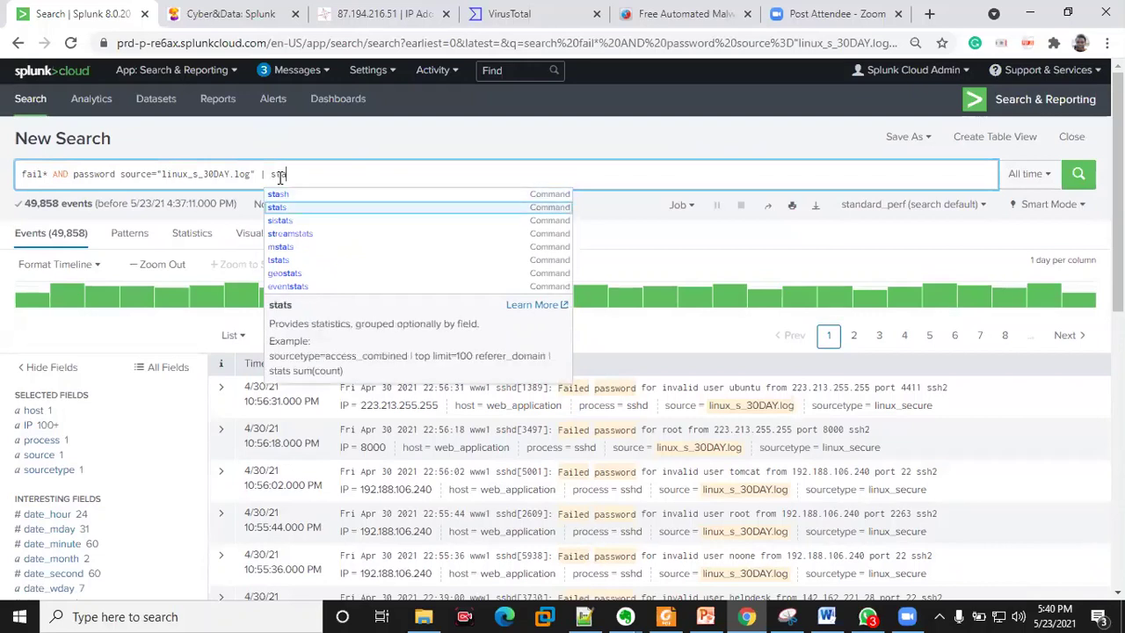
pyautogui.press('Return')
pyautogui.write('co')
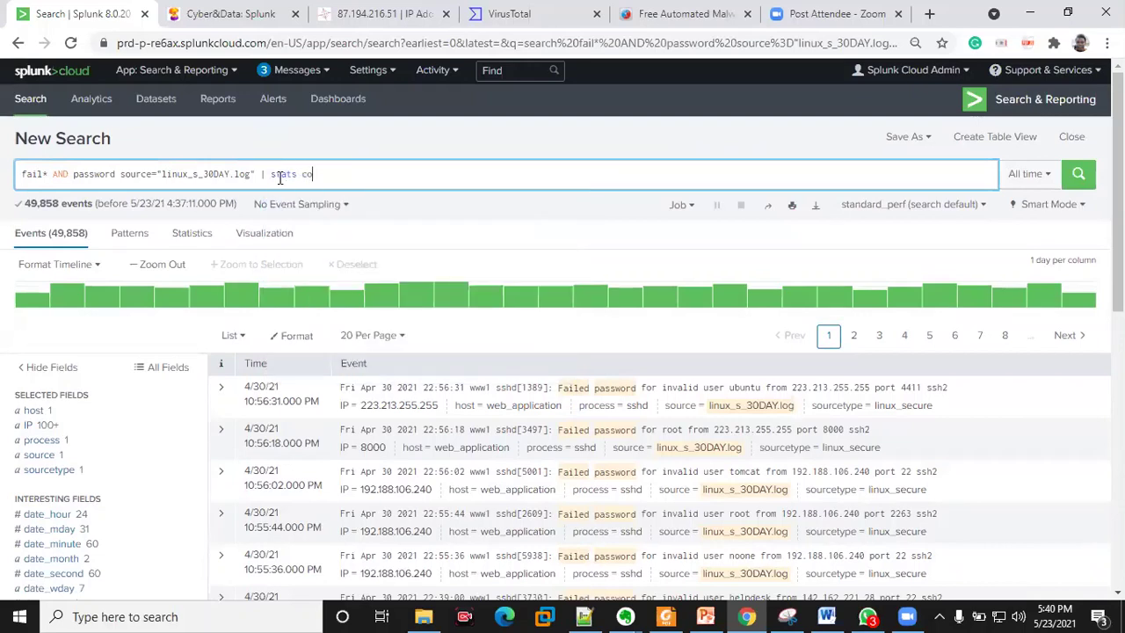
pyautogui.write('unt')
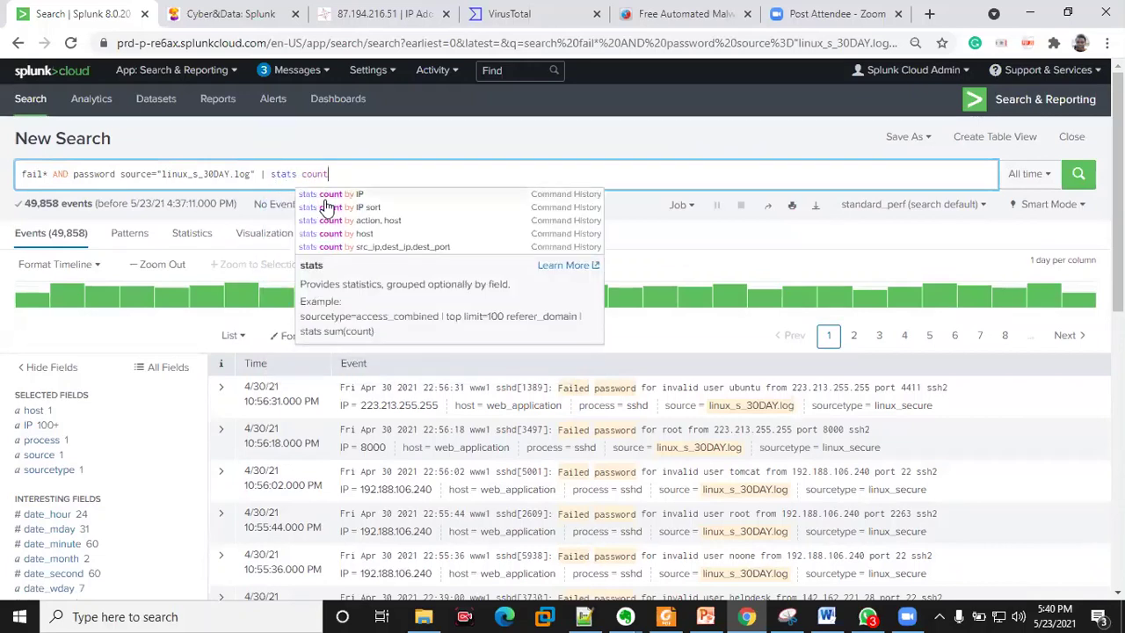
pyautogui.click(327, 194)
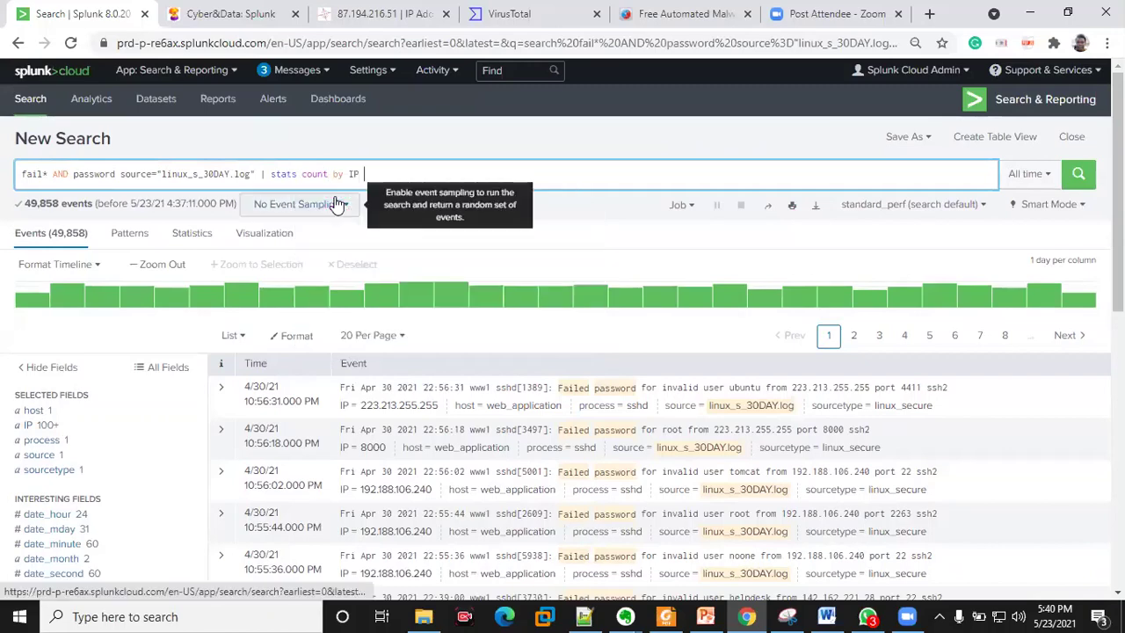
pyautogui.click(1079, 180)
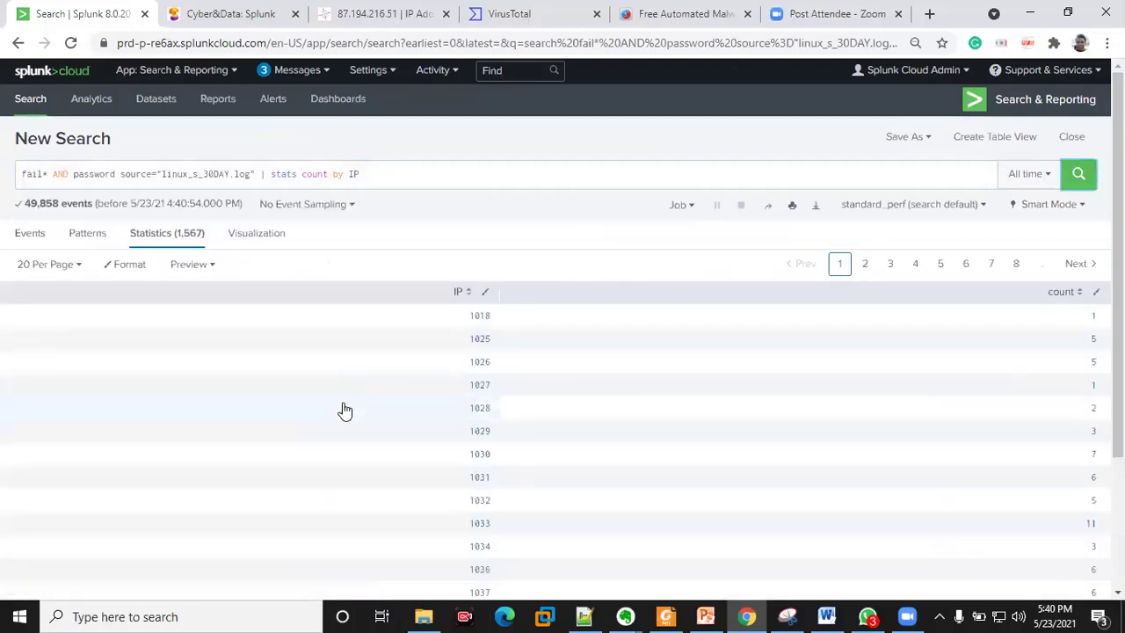
pyautogui.scroll(-2, 351, 417)
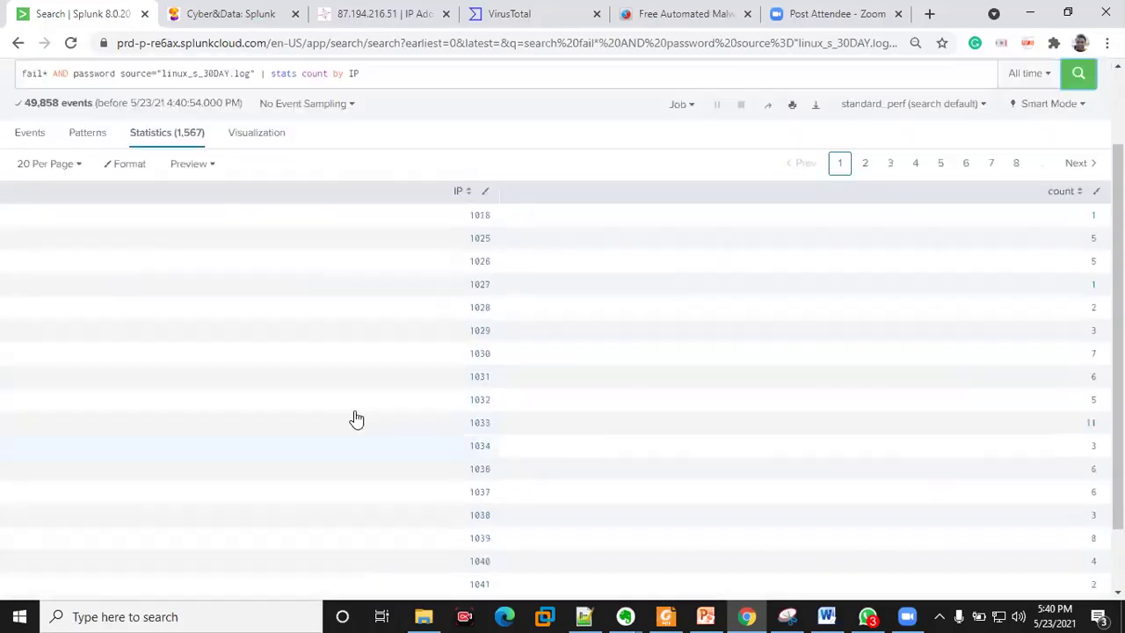
pyautogui.scroll(2, 355, 420)
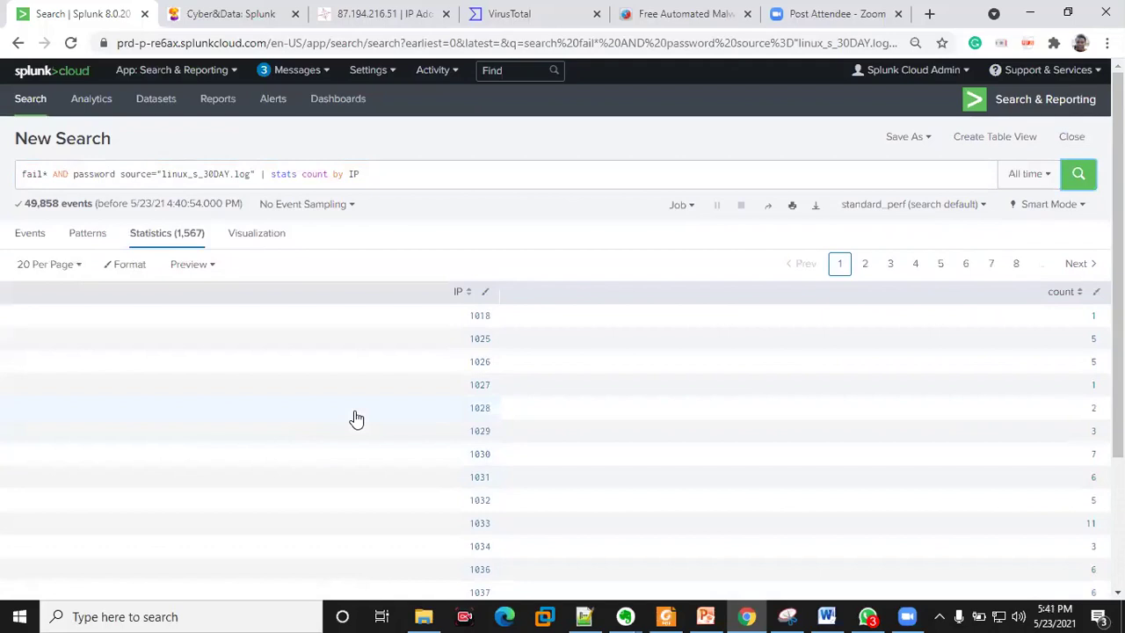
# Try to order the IP counts by appending sort desc after stats count by IP and running the search
pyautogui.scroll(-2, 355, 419)
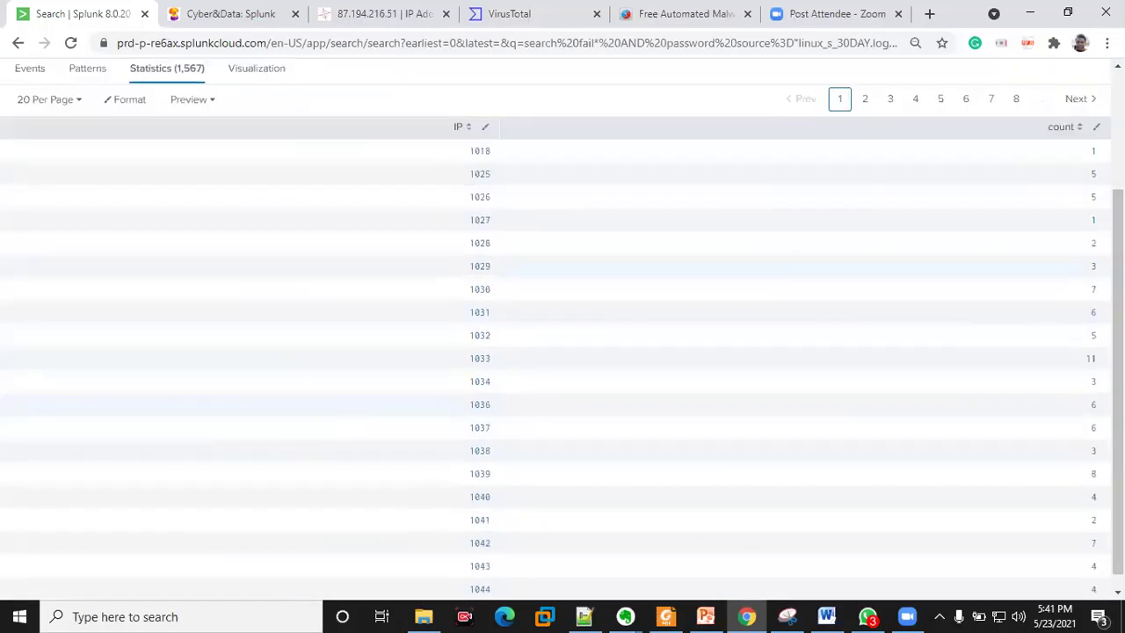
pyautogui.scroll(-1, 355, 419)
pyautogui.scroll(2, 492, 84)
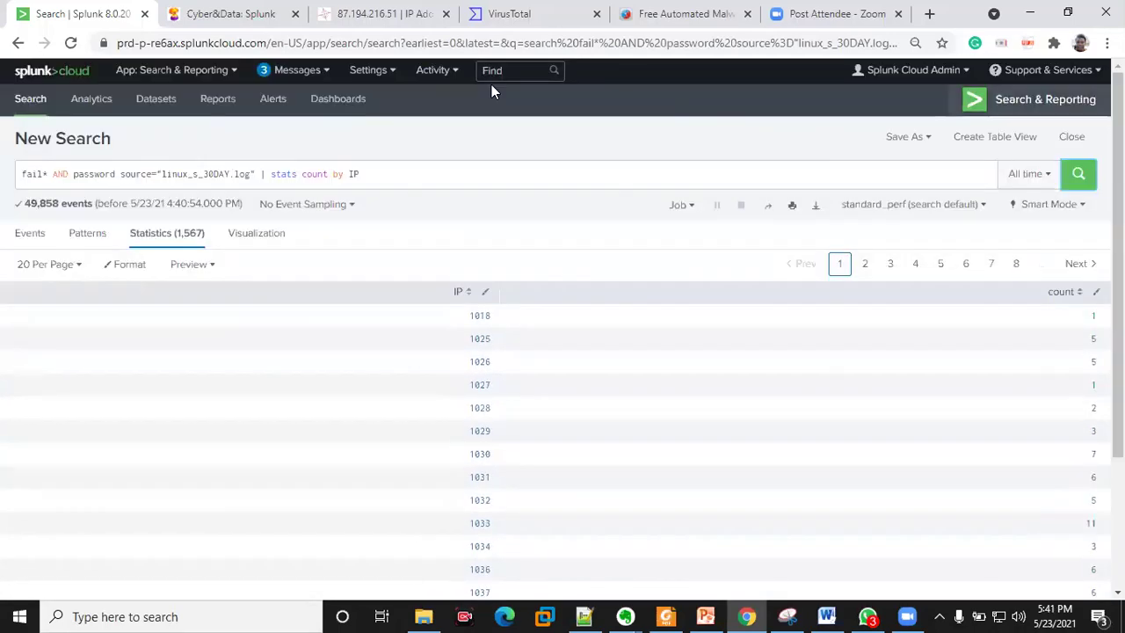
pyautogui.click(381, 175)
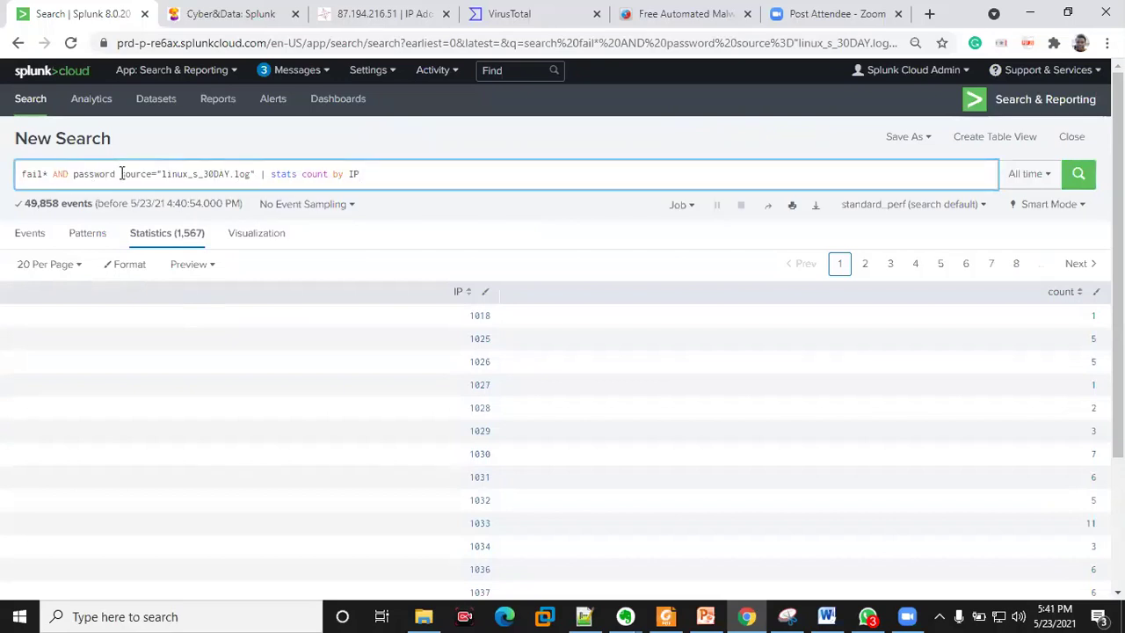
pyautogui.click(374, 173)
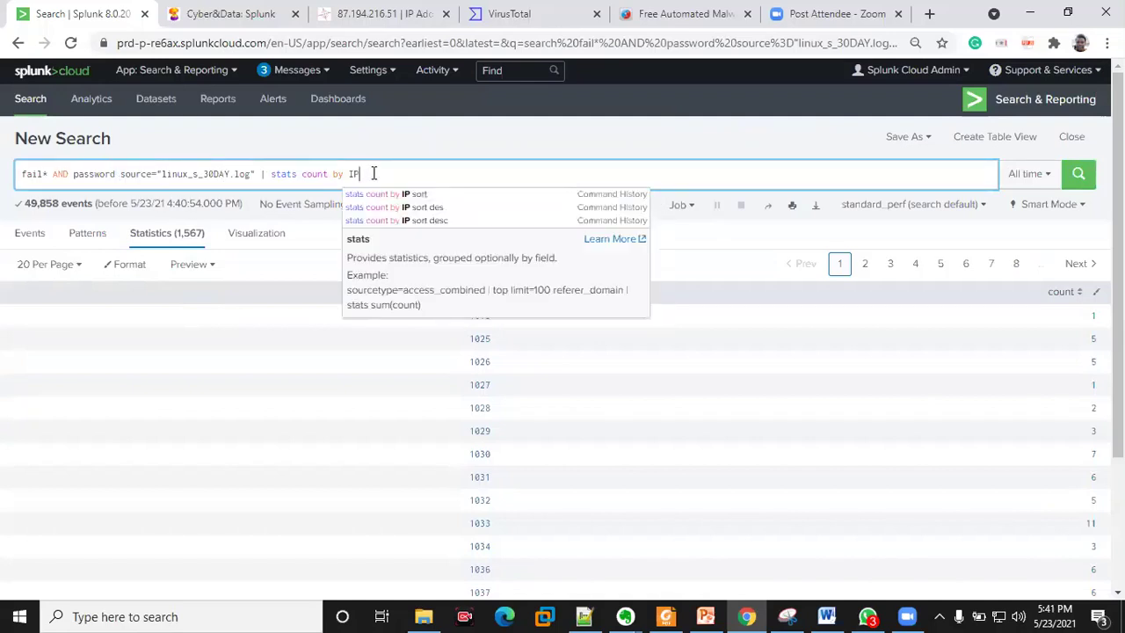
pyautogui.click(428, 220)
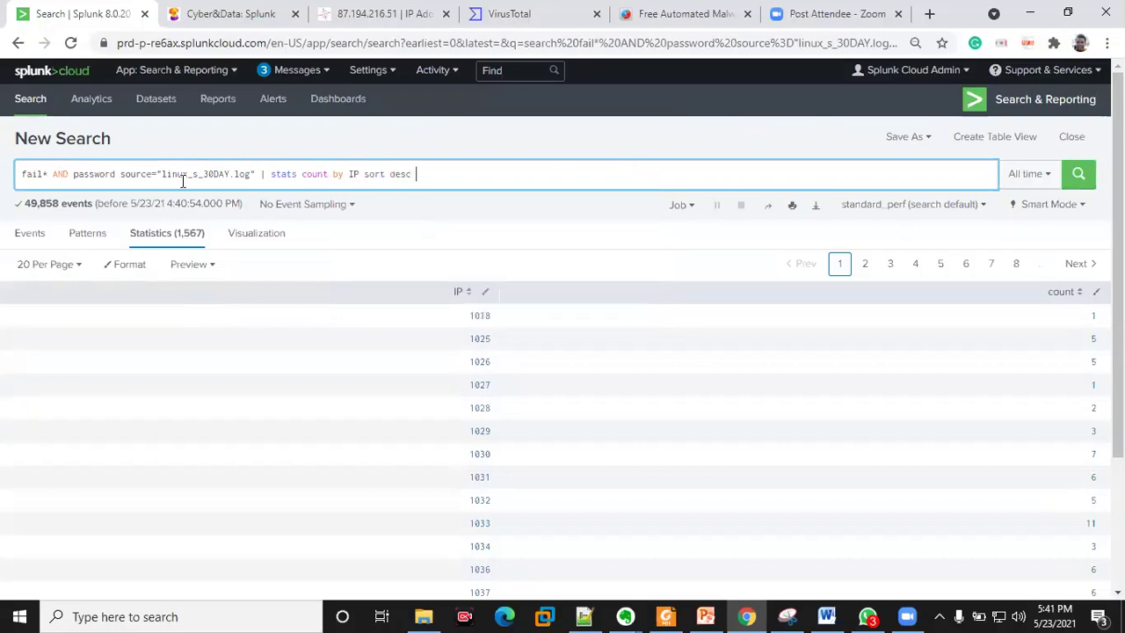
pyautogui.click(1079, 174)
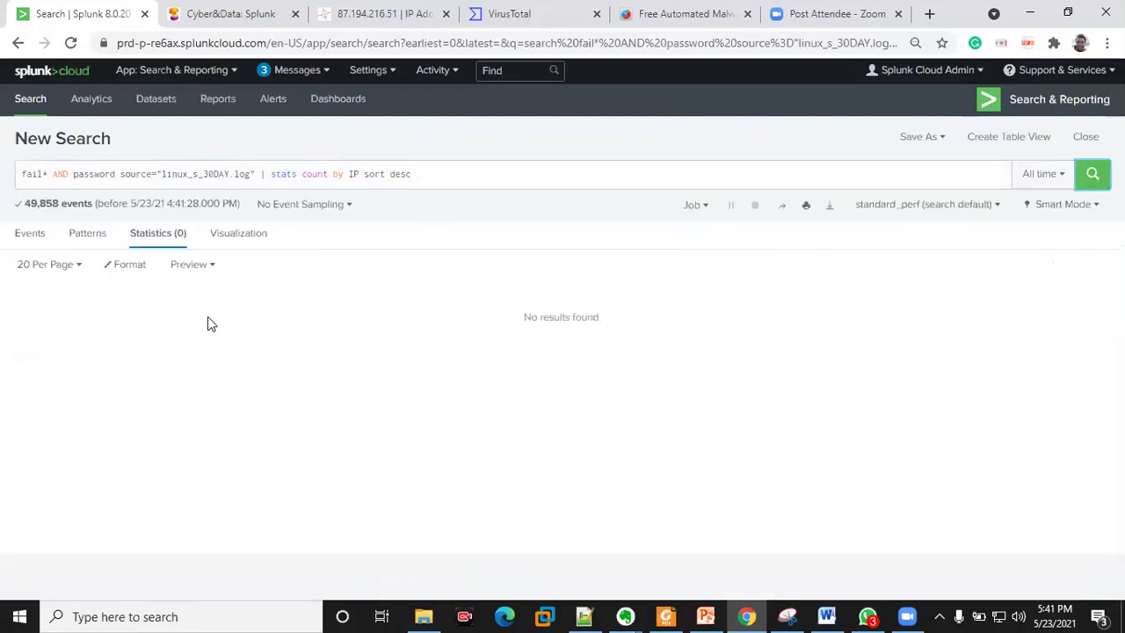
# Remove sort desc from the query so that it ends with stats count by IP
pyautogui.click(411, 173)
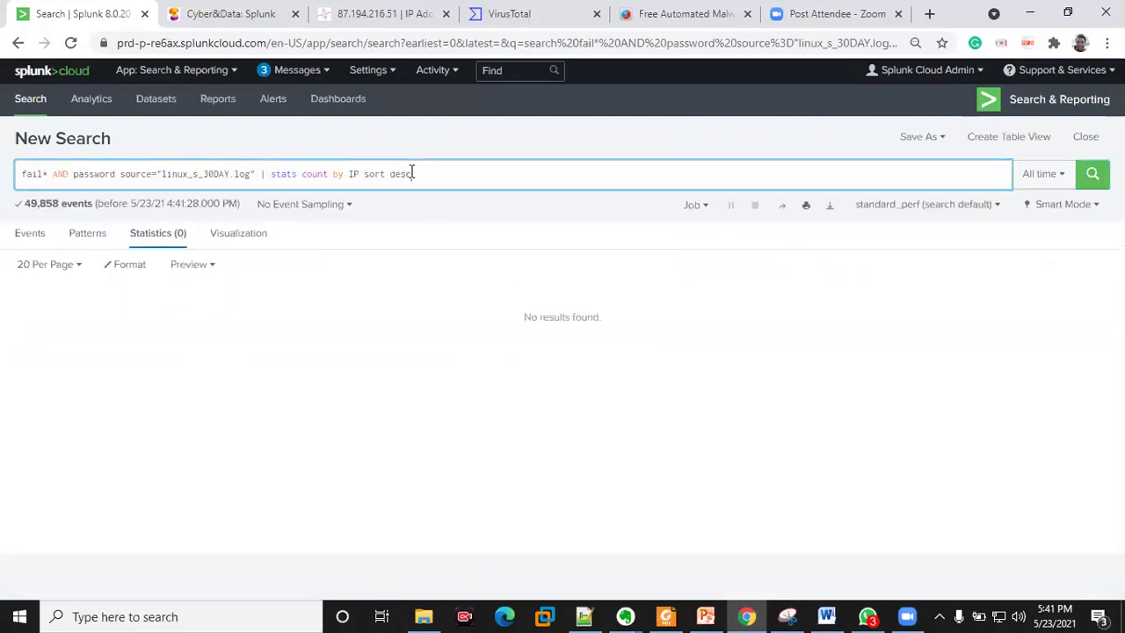
pyautogui.press('BackSpace')
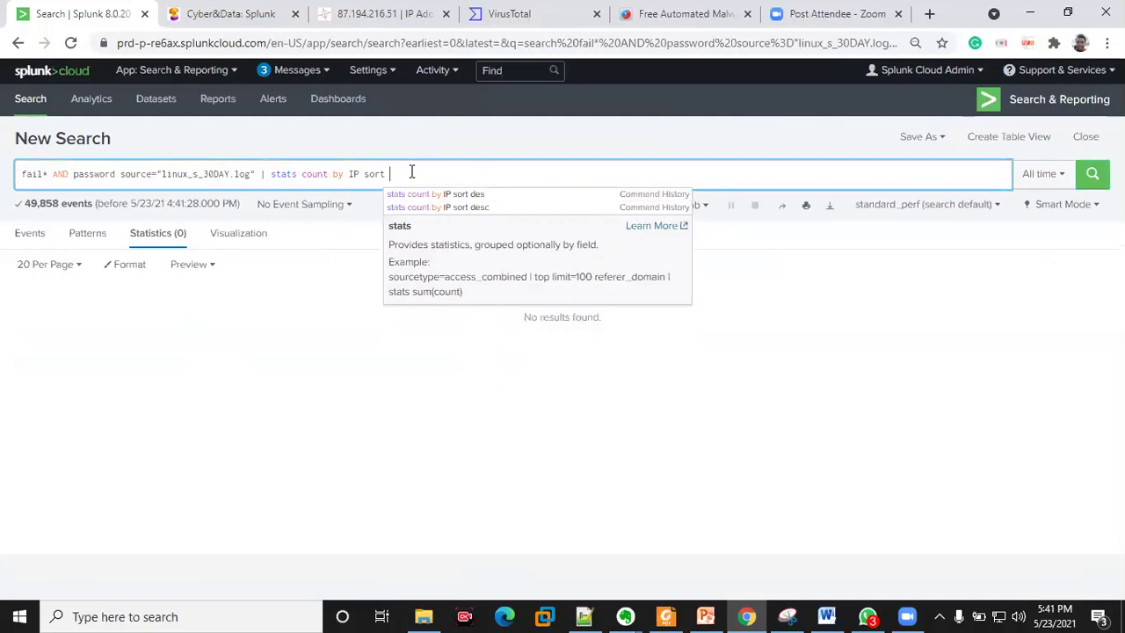
pyautogui.press('BackSpace')
pyautogui.press('BackSpace')
pyautogui.press('BackSpace')
pyautogui.press('BackSpace')
pyautogui.press('BackSpace')
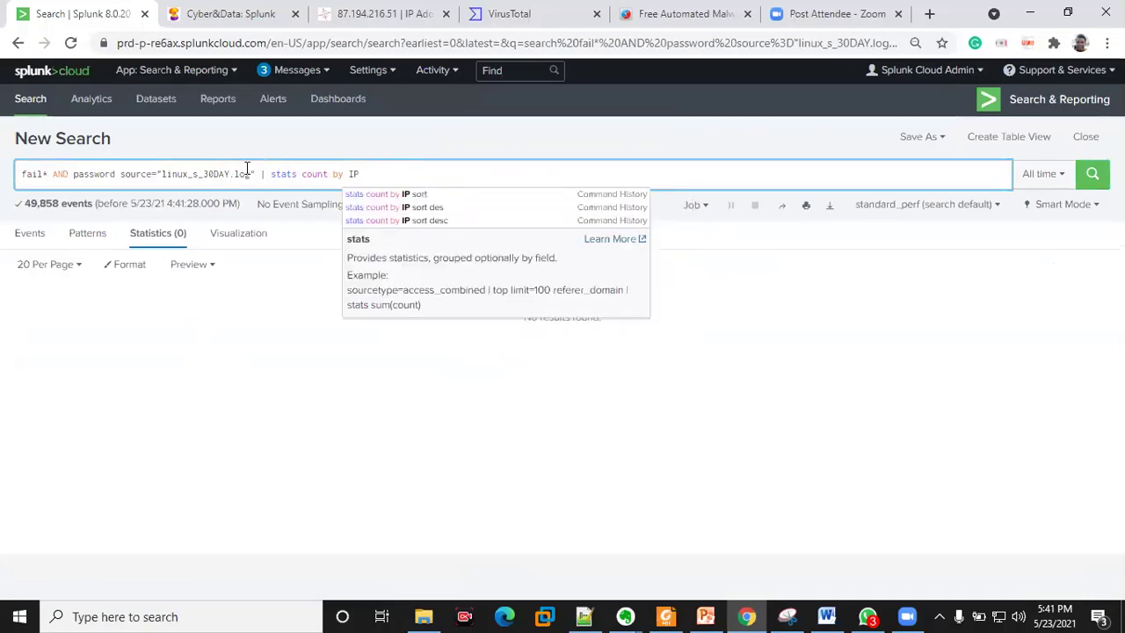
# Copy the fail* AND password terms at the start of the query
pyautogui.click(238, 173)
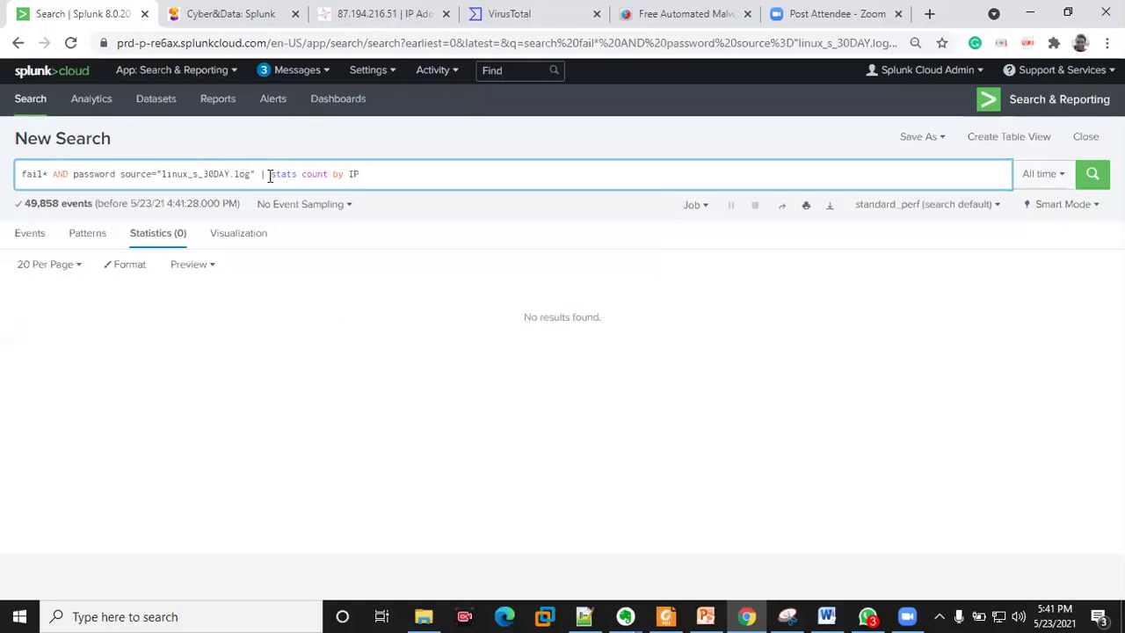
pyautogui.click(161, 173)
pyautogui.moveTo(122, 174); pyautogui.dragTo(8, 171)
pyautogui.hotkey('ctrl', 'c')
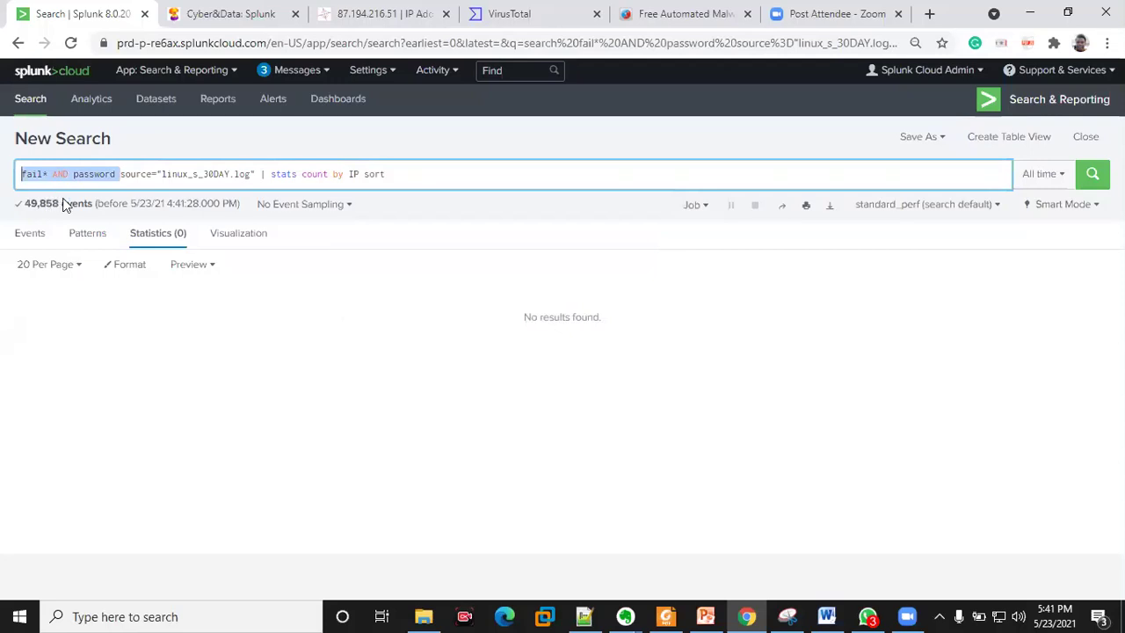
pyautogui.hotkey('ctrl', 's')
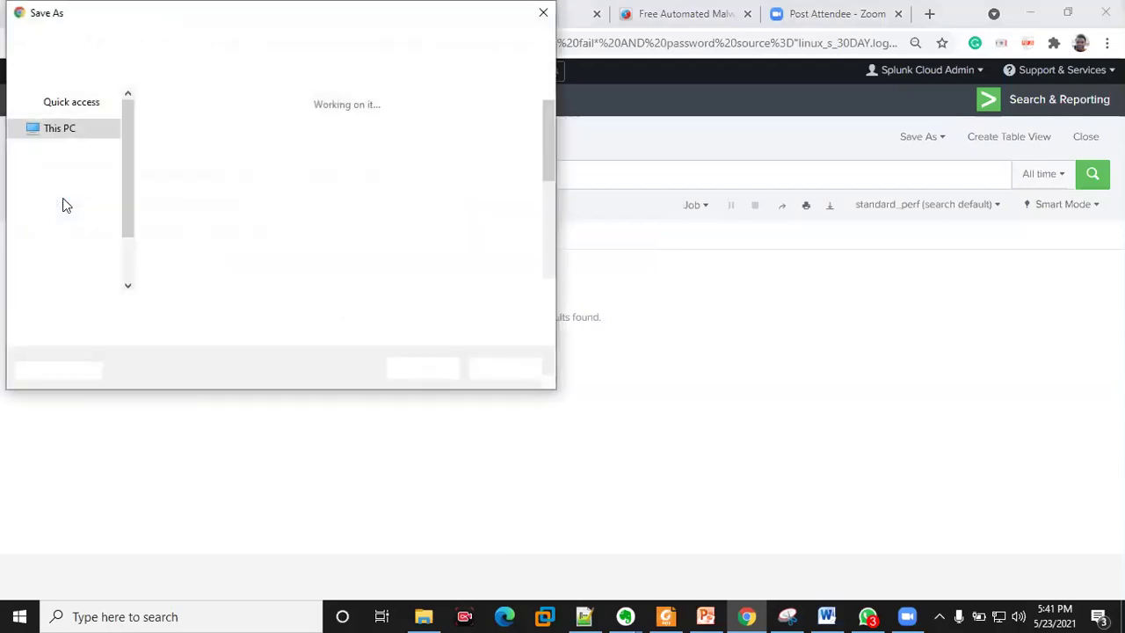
pyautogui.moveTo(128, 26); pyautogui.dragTo(721, 262)
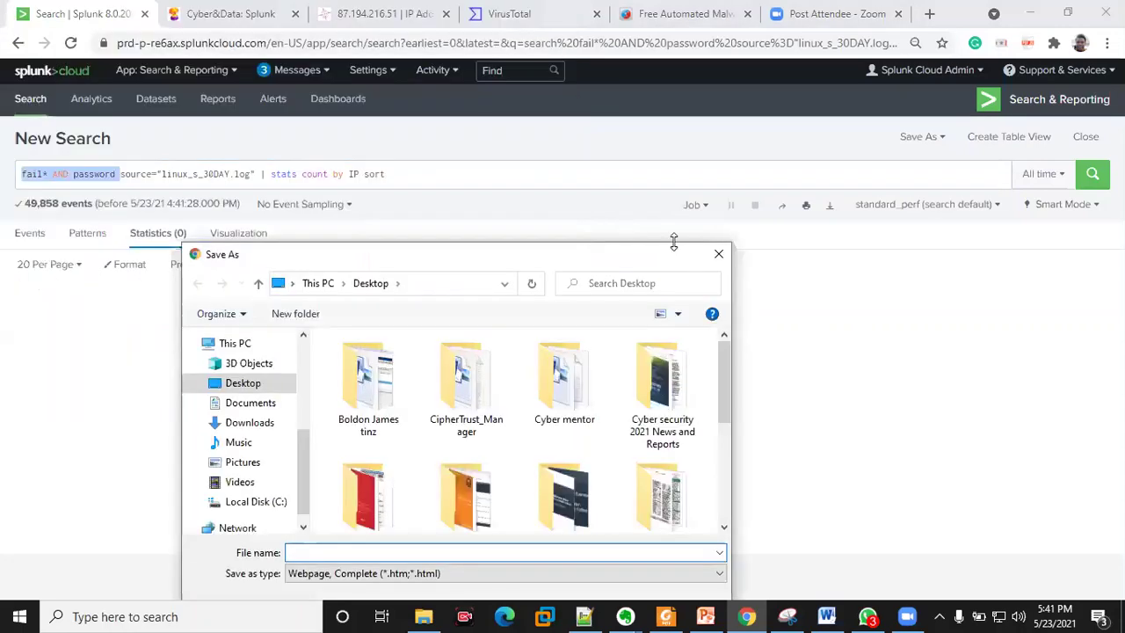
pyautogui.click(721, 255)
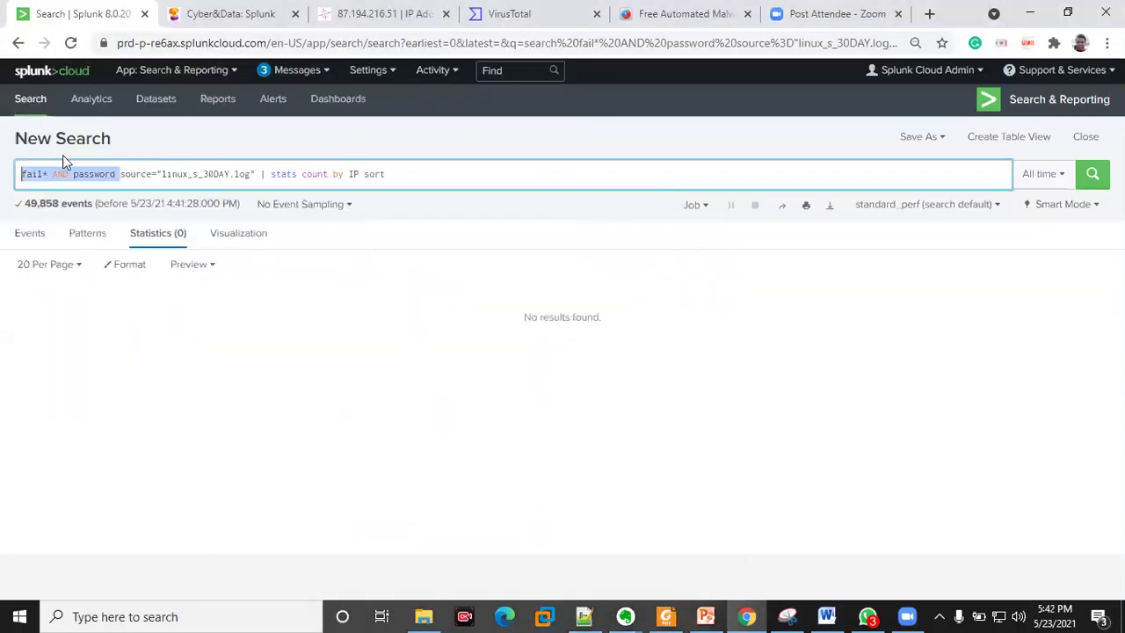
# Move fail* AND password behind source="linux_s_30DAY.log" in the query and run the search
pyautogui.press('BackSpace')
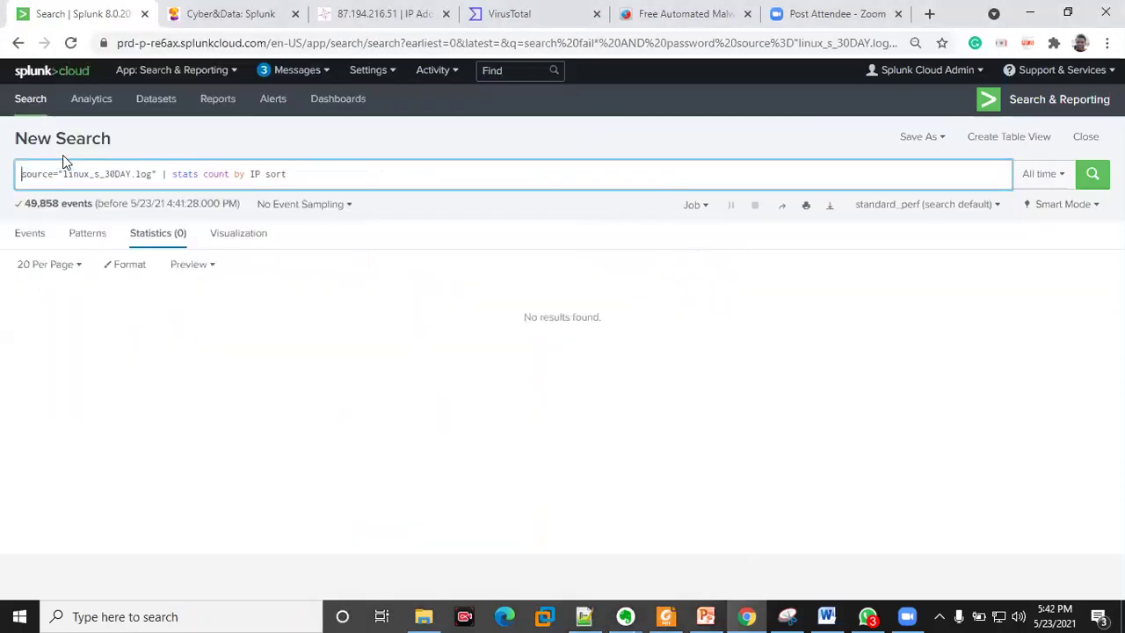
pyautogui.click(159, 173)
pyautogui.hotkey('ctrl', 'v')
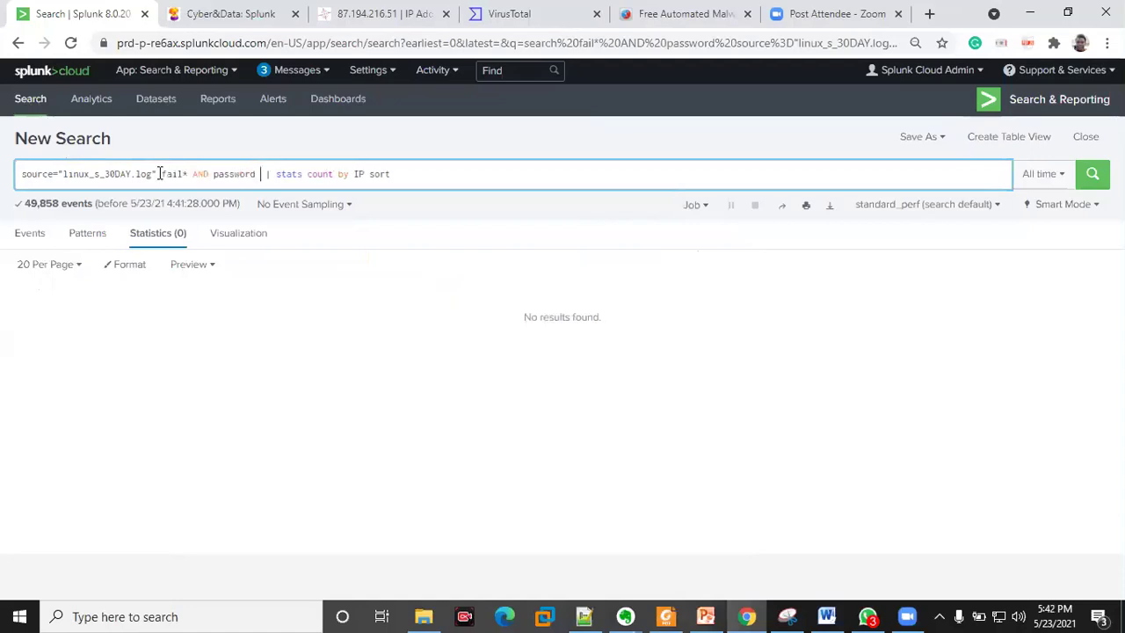
pyautogui.click(23, 169)
pyautogui.click(1093, 175)
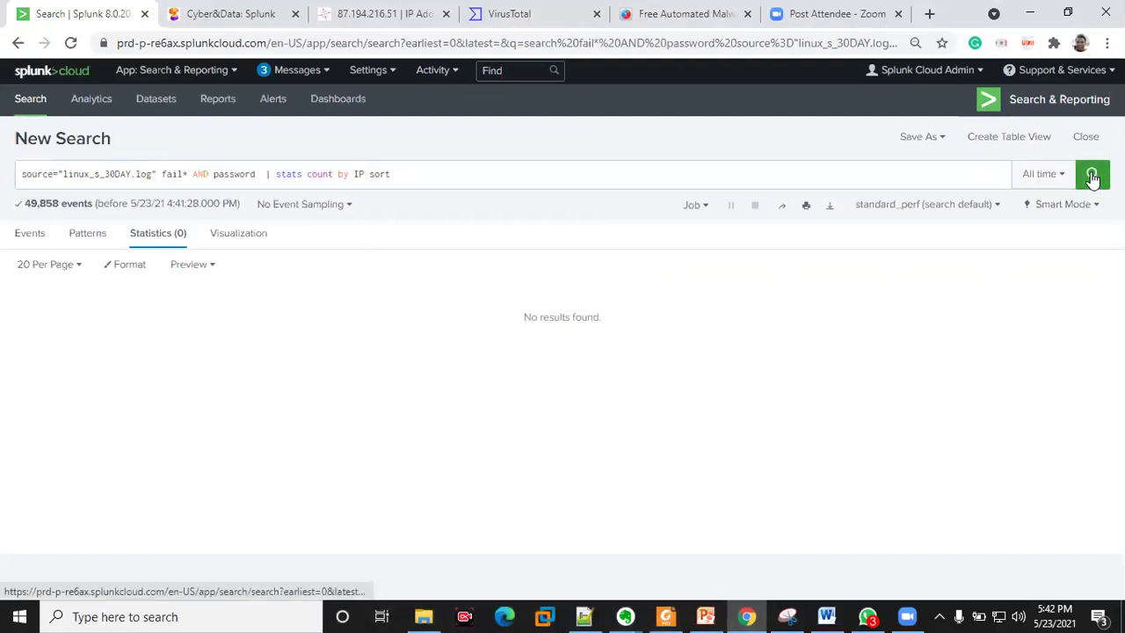
# Remove sort from the end of the query and rerun the search with stats count by IP
pyautogui.click(413, 173)
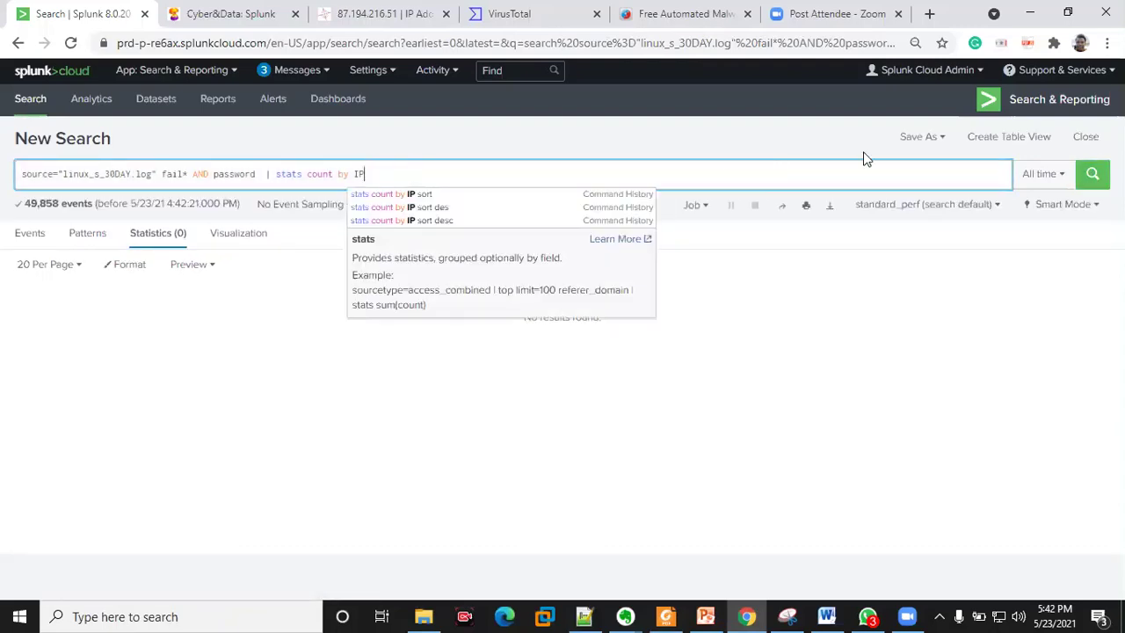
pyautogui.click(1094, 176)
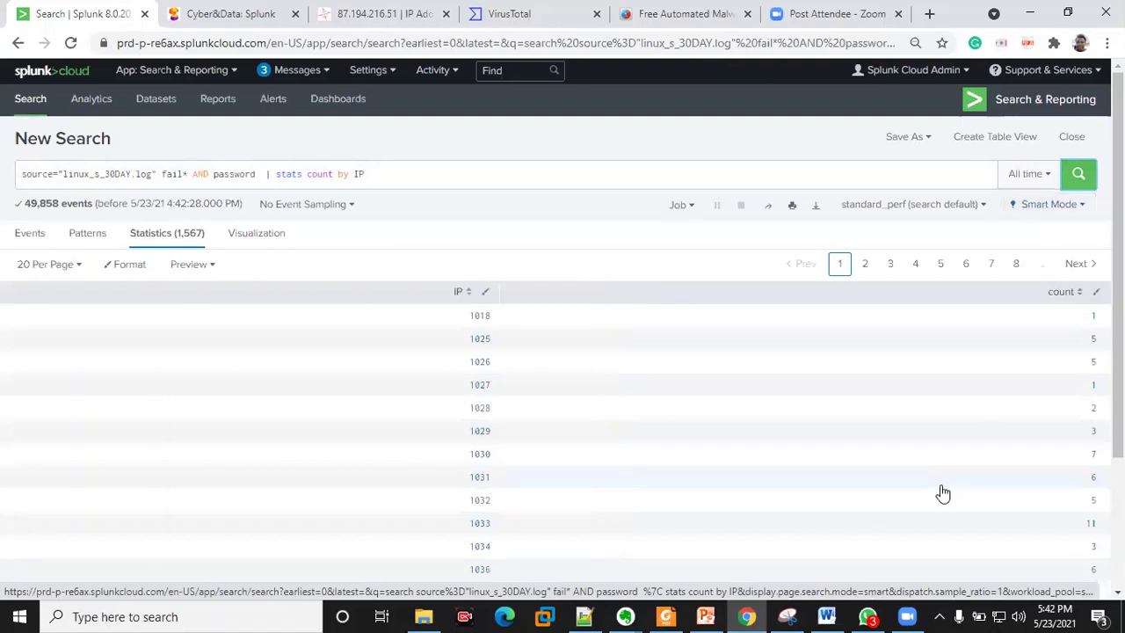
pyautogui.click(392, 184)
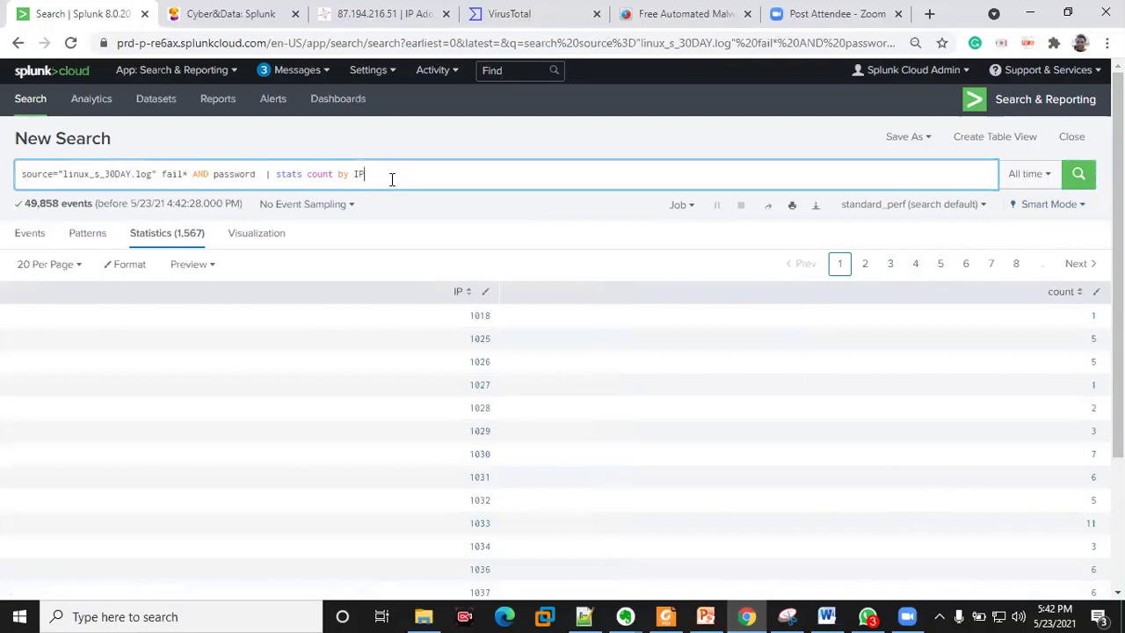
# Look through pages 7, 1 and 8 of the statistics table for the counts per IP
pyautogui.click(992, 265)
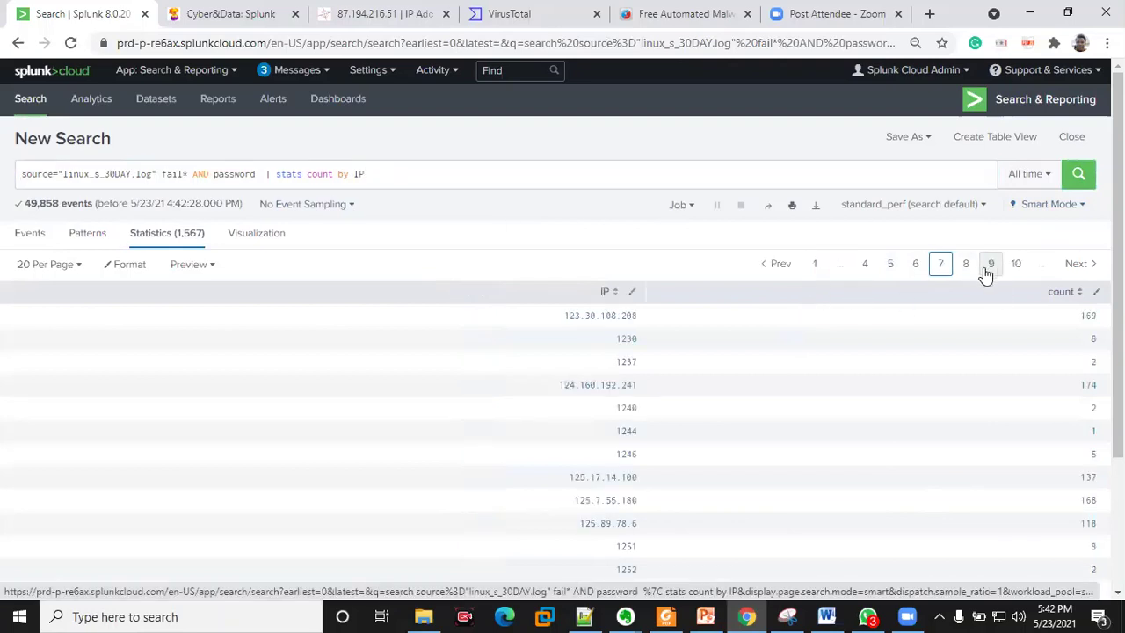
pyautogui.click(813, 265)
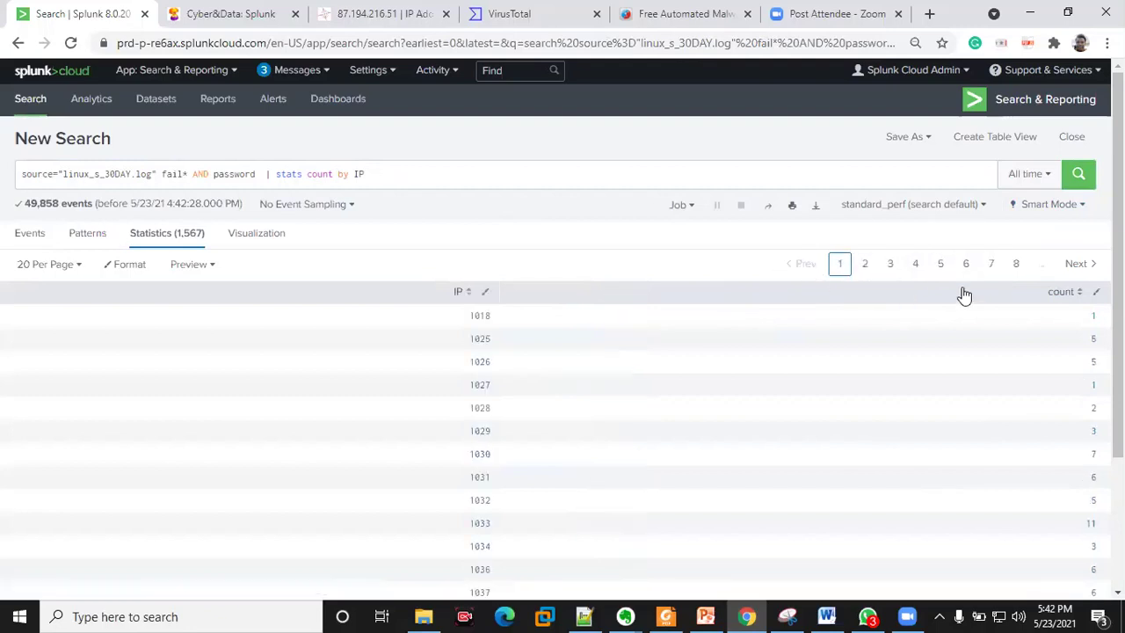
pyautogui.click(1017, 266)
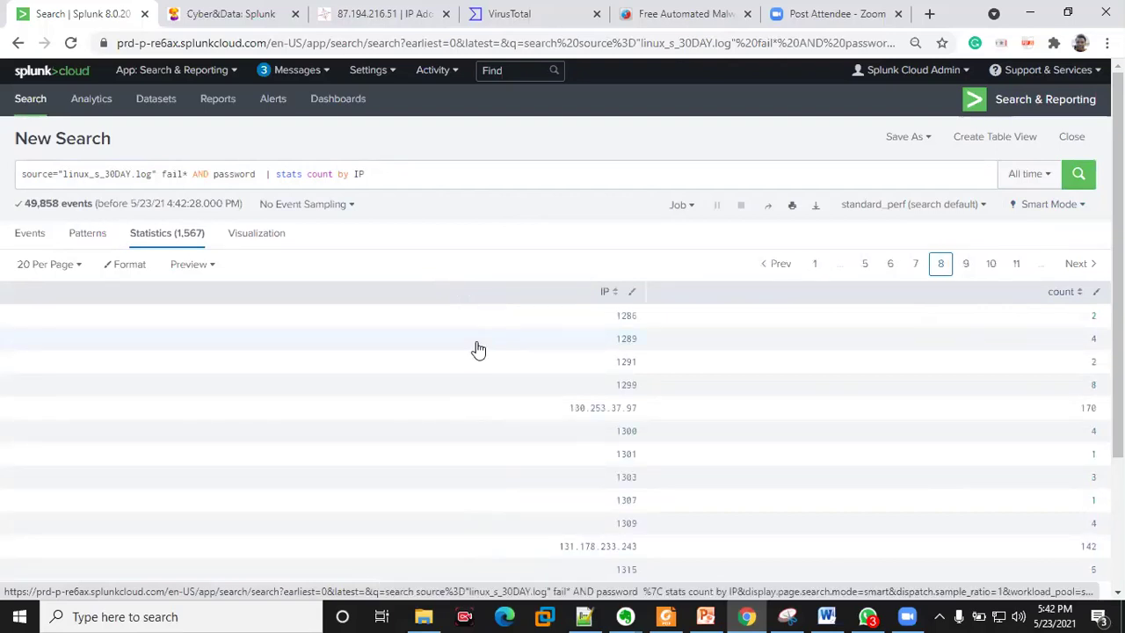
pyautogui.scroll(-2, 247, 322)
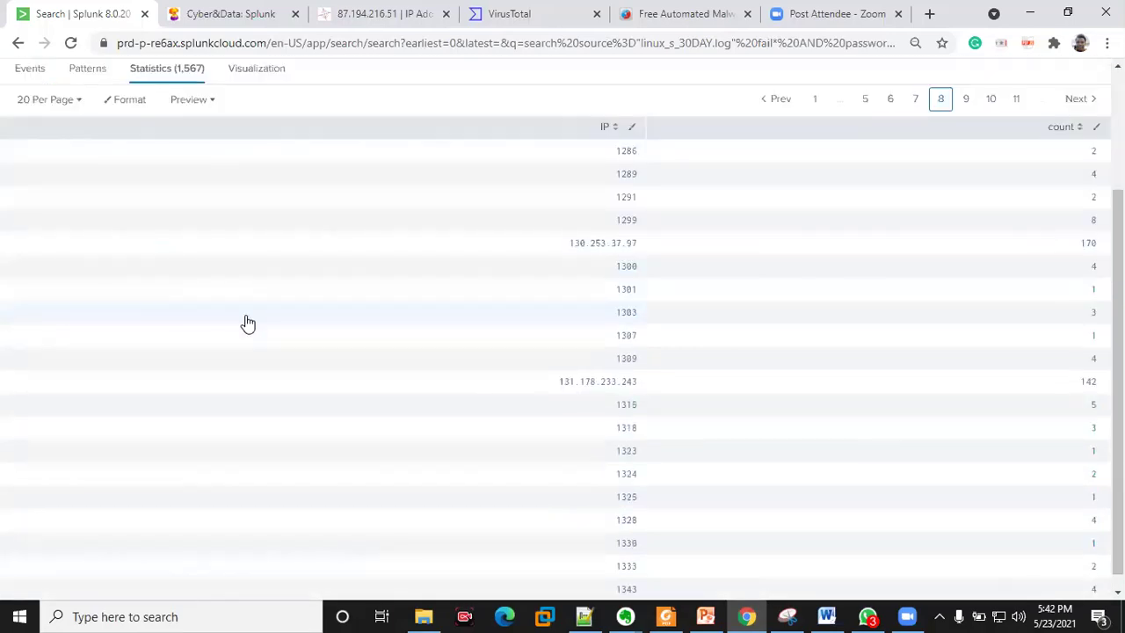
pyautogui.scroll(2, 246, 322)
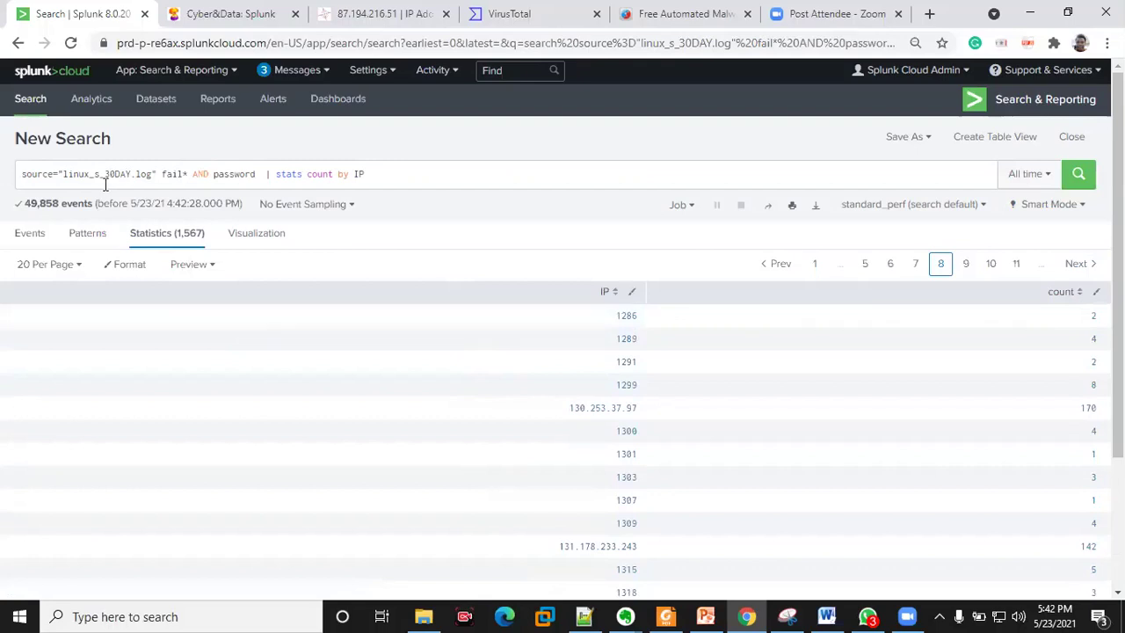
# Replace stats count by IP in the query with the suggested top limit=20 clientip
pyautogui.click(383, 175)
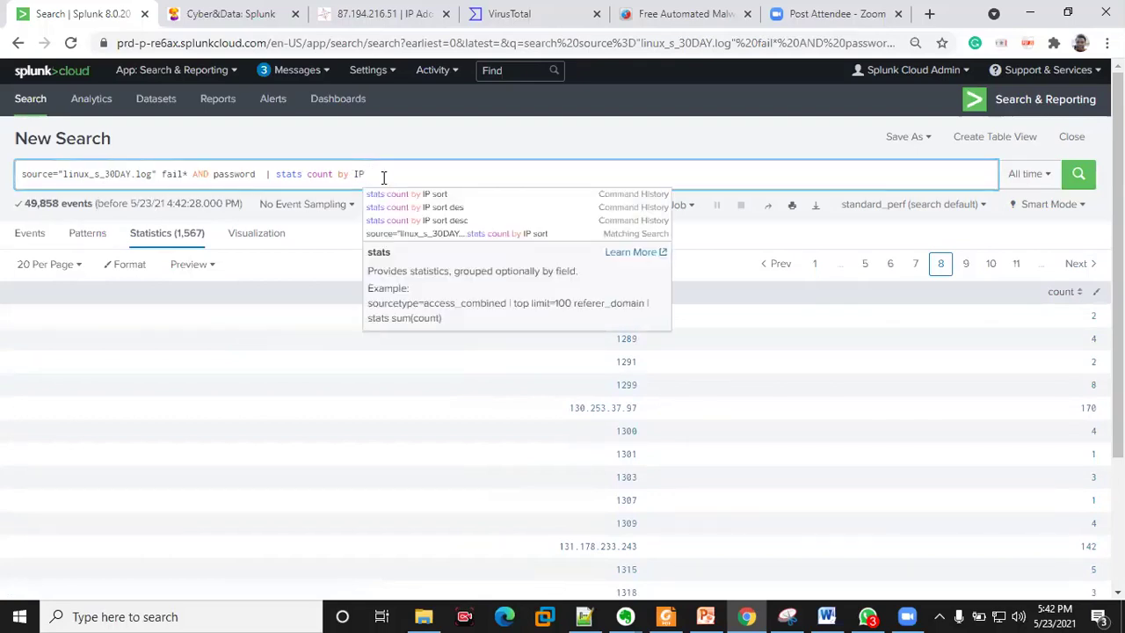
pyautogui.click(271, 175)
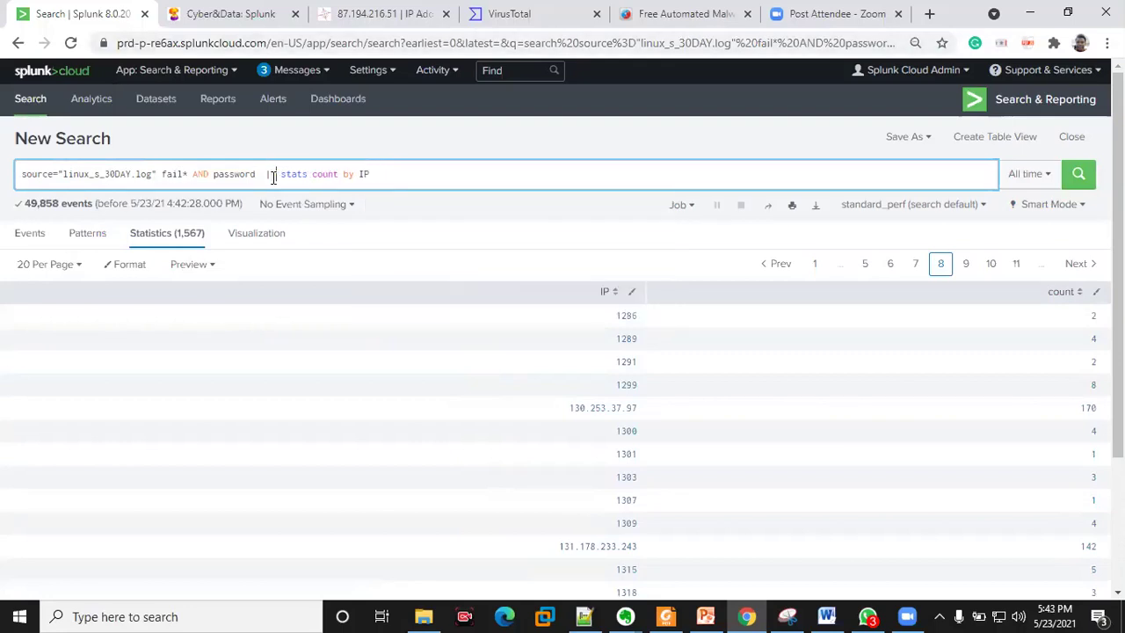
pyautogui.write('top ')
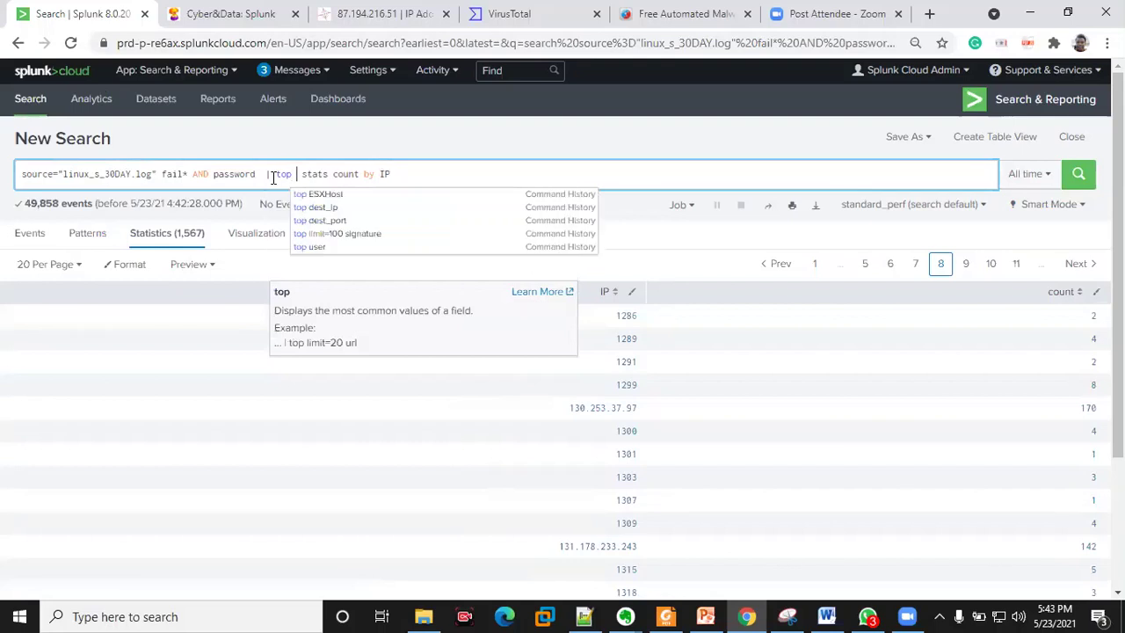
pyautogui.write('li')
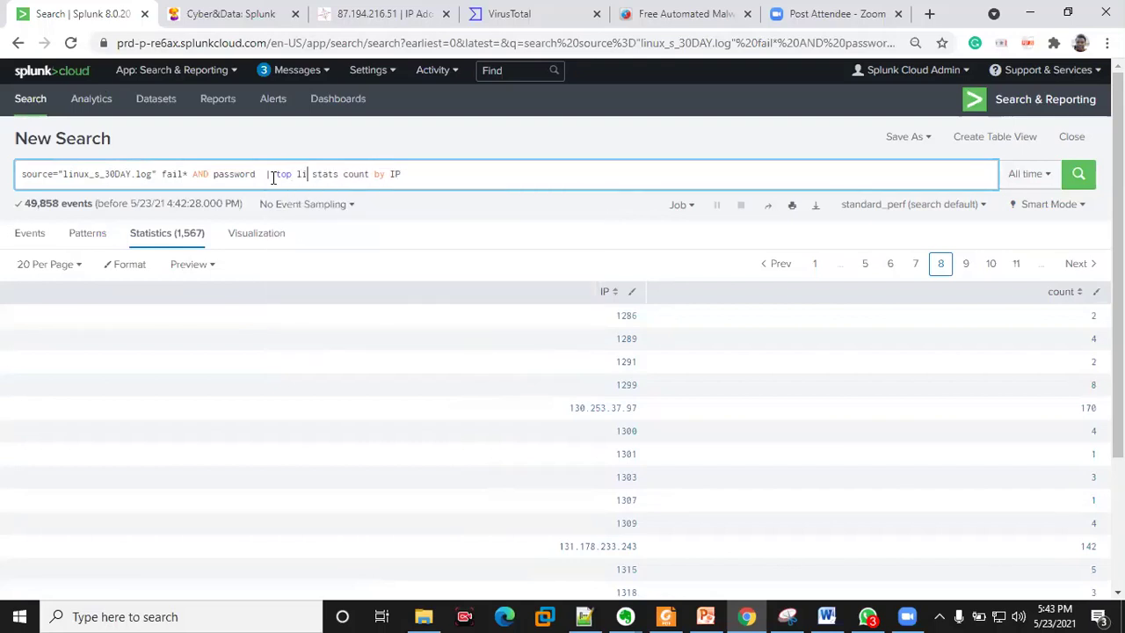
pyautogui.write('mi')
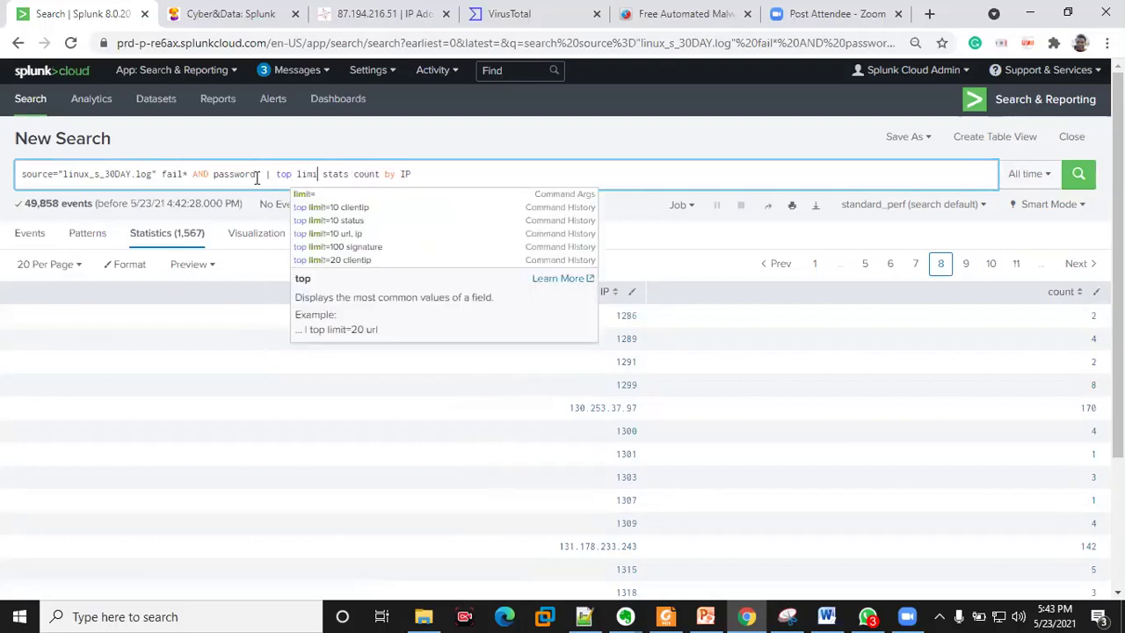
pyautogui.click(318, 260)
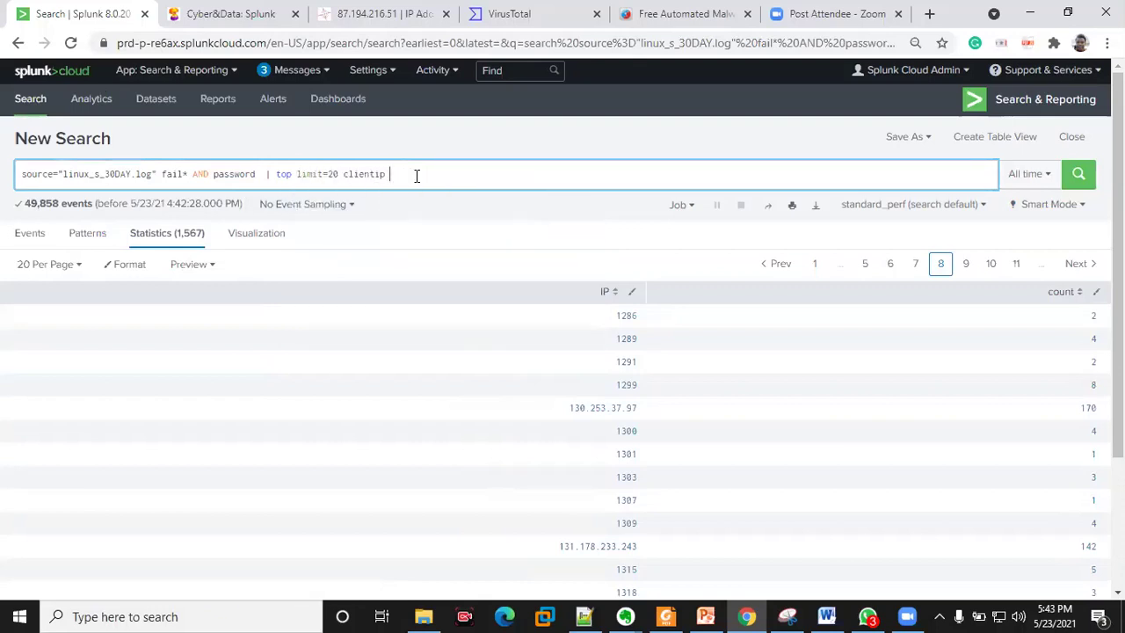
# Change the top command's field from clientip to IP and run the search for the 20 most frequent values
pyautogui.press('BackSpace')
pyautogui.press('BackSpace')
pyautogui.press('BackSpace')
pyautogui.press('BackSpace')
pyautogui.press('BackSpace')
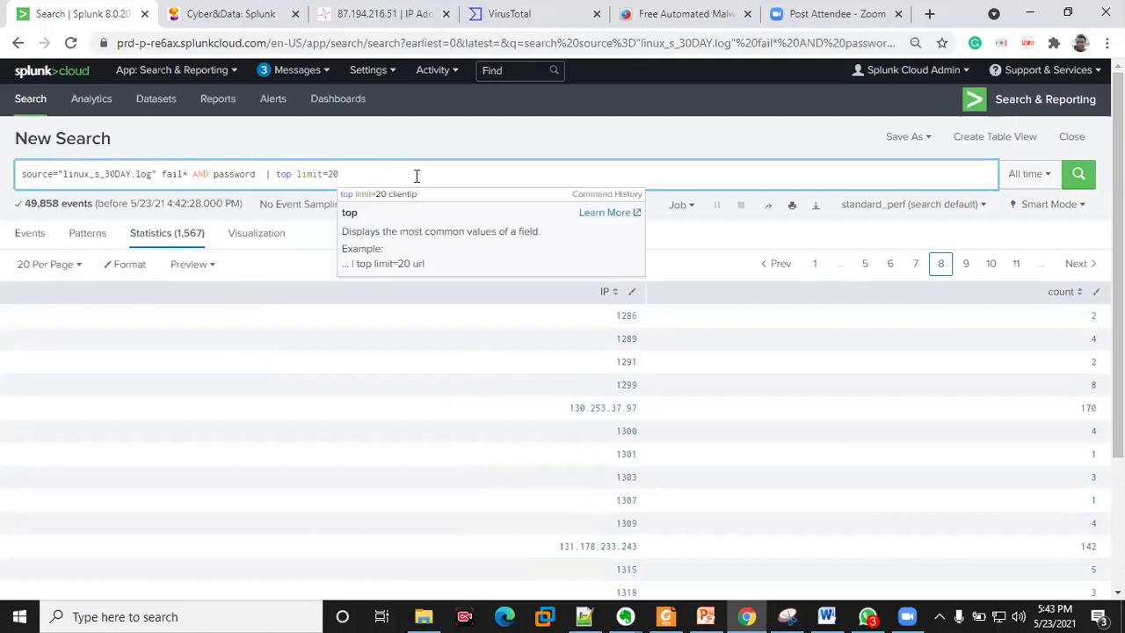
pyautogui.write('IP')
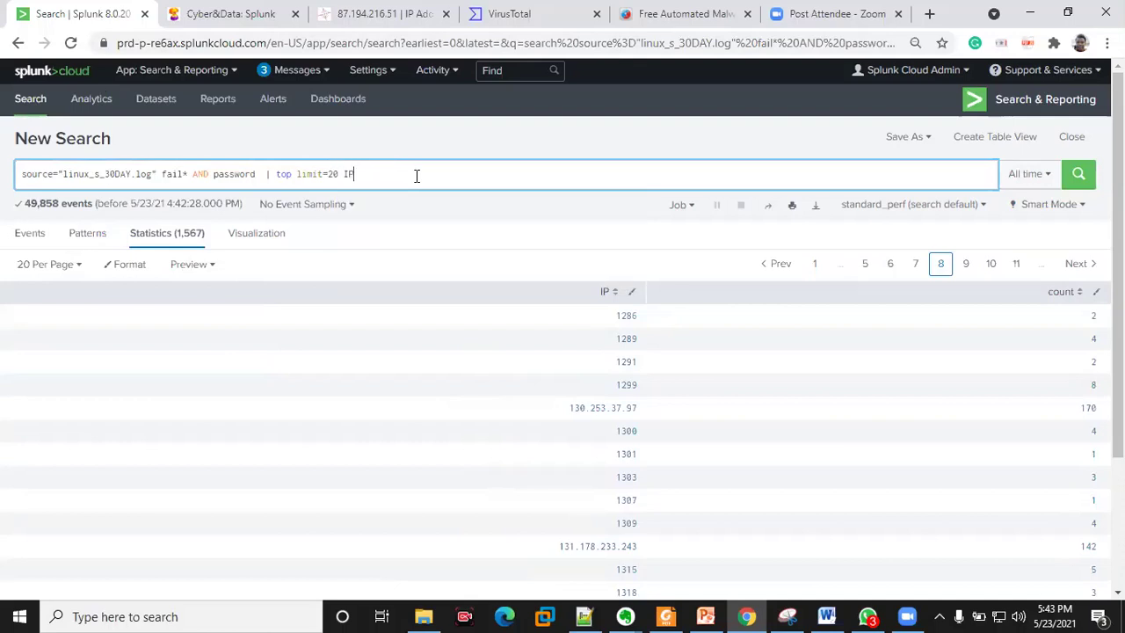
pyautogui.click(1080, 175)
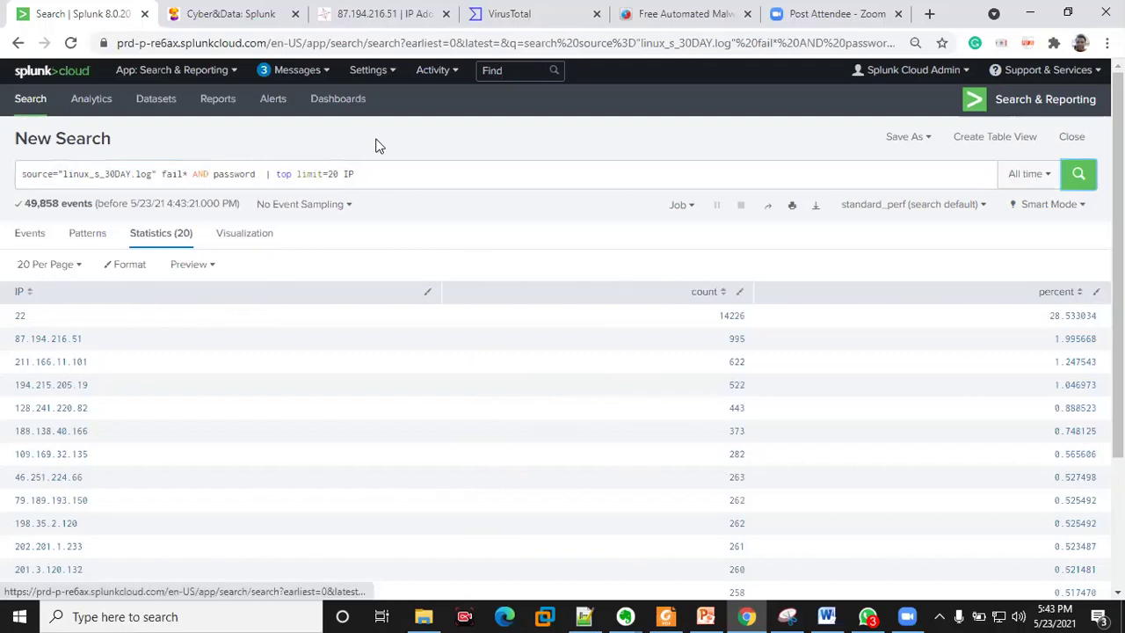
pyautogui.click(375, 172)
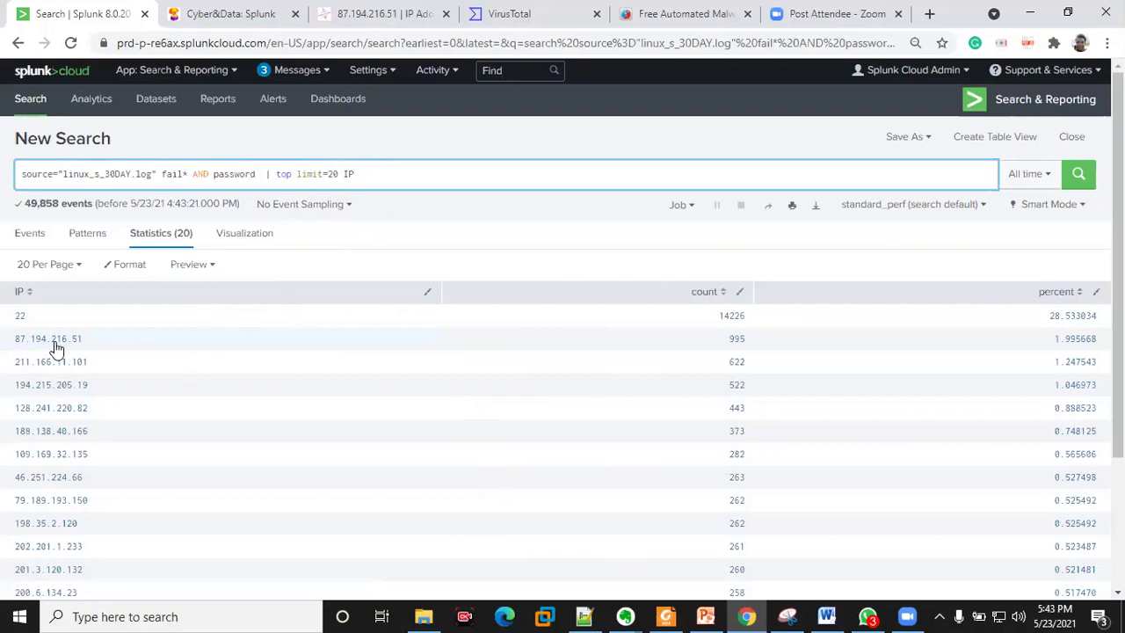
# Change the top command's limit to 10 and rerun the search for the most frequent IP values
pyautogui.moveTo(276, 174); pyautogui.dragTo(352, 175)
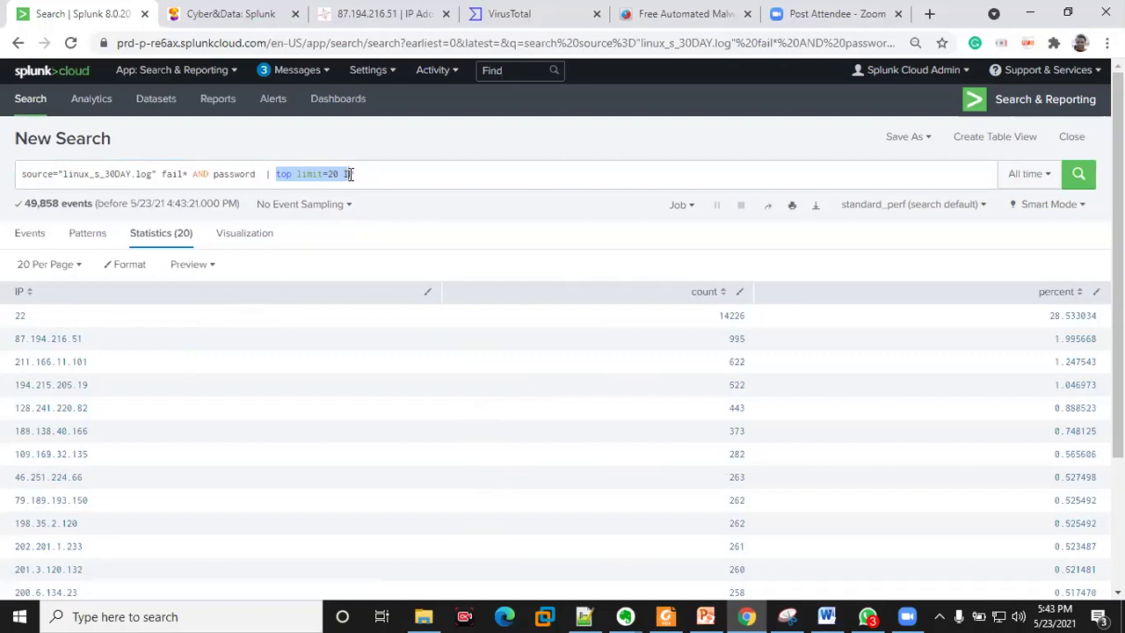
pyautogui.click(249, 173)
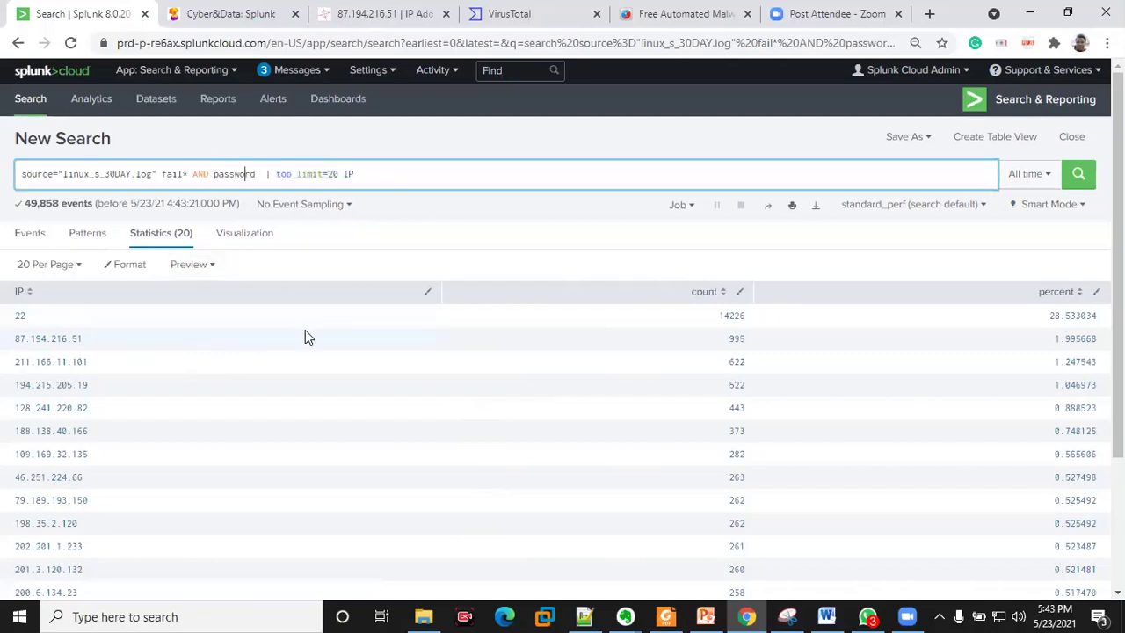
pyautogui.scroll(-1, 306, 336)
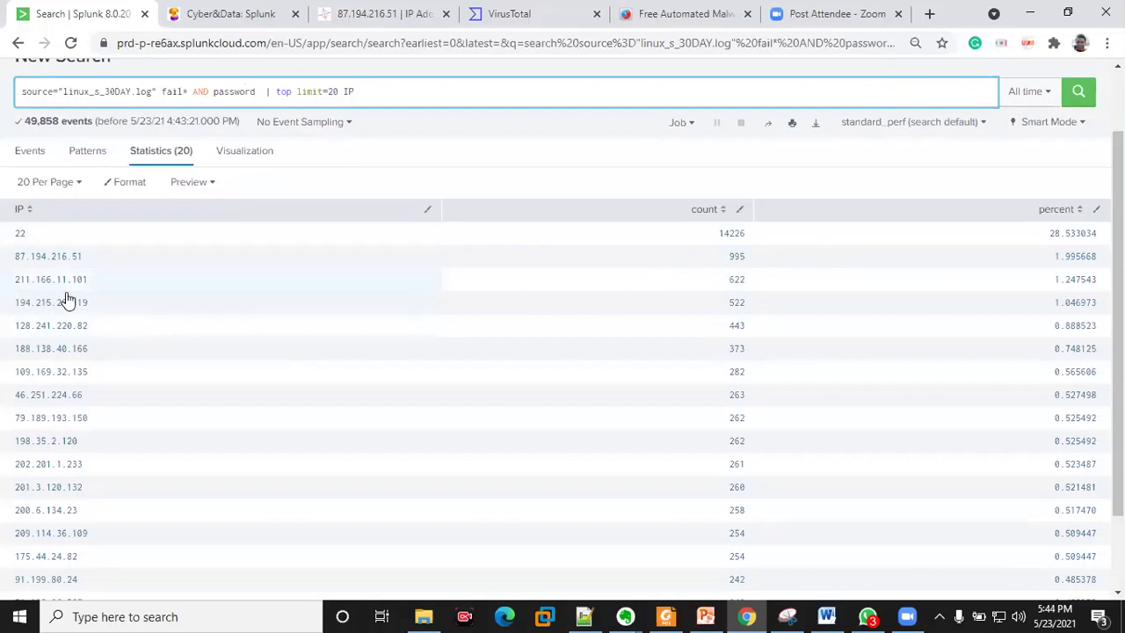
pyautogui.scroll(-1, 48, 299)
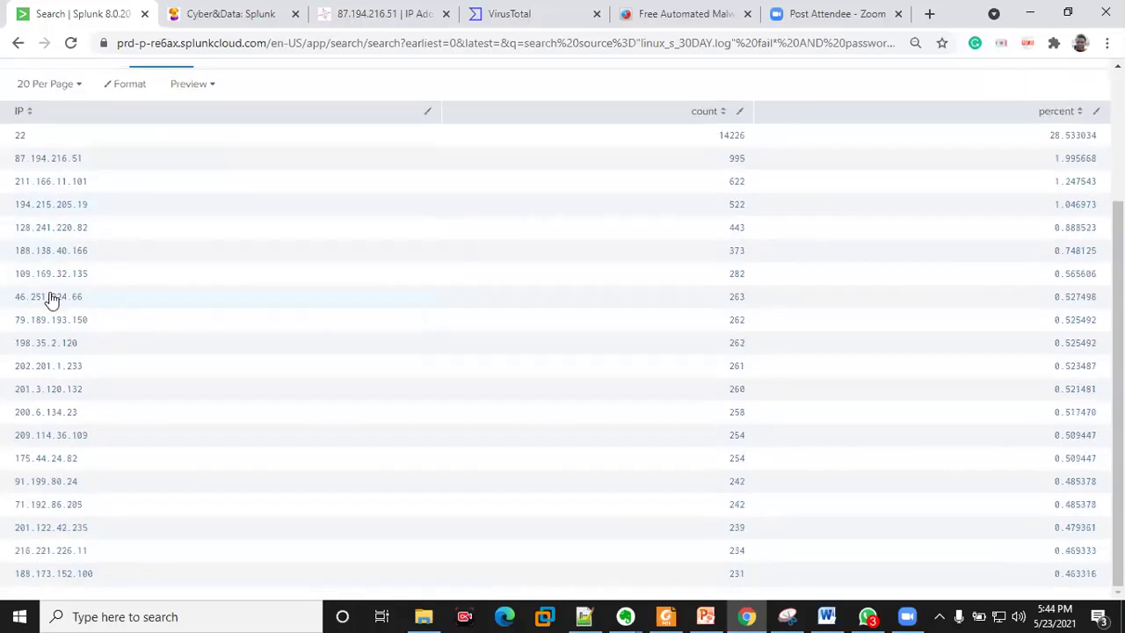
pyautogui.scroll(2, 58, 299)
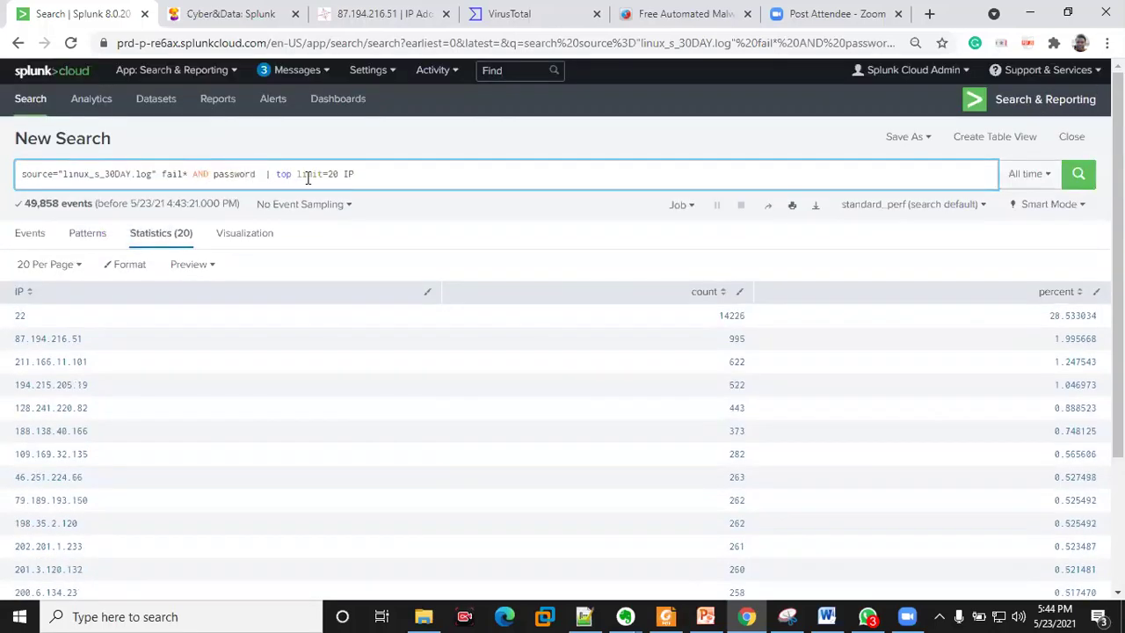
pyautogui.click(332, 174)
pyautogui.press('BackSpace')
pyautogui.write('1')
pyautogui.press('Escape')
pyautogui.click(1081, 175)
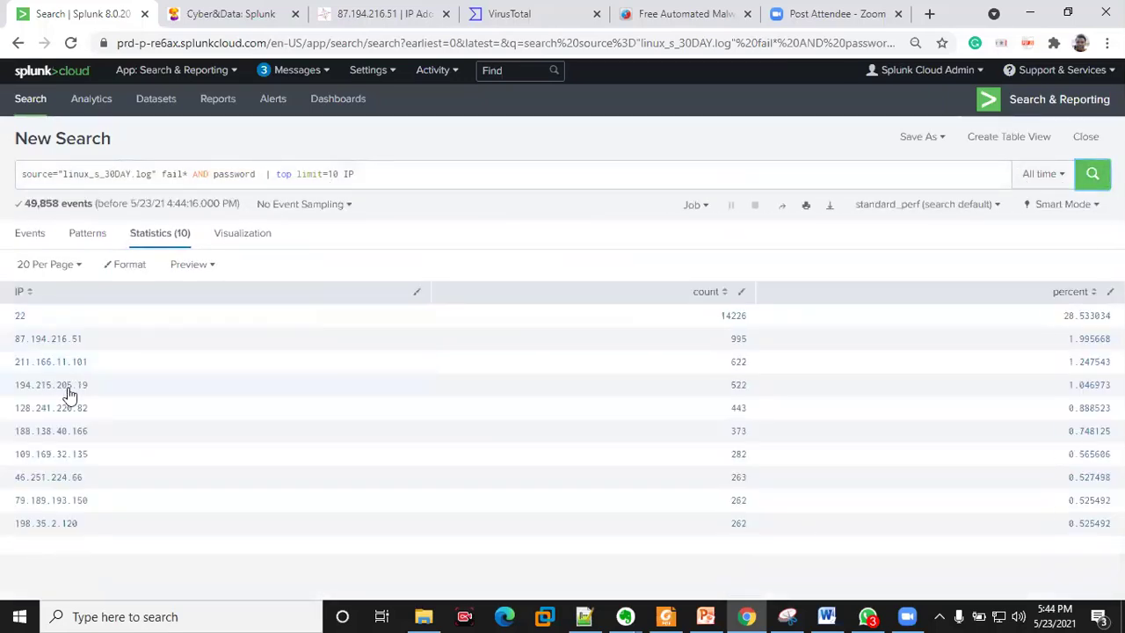
# Open the events for IP 87.194.216.51 from the statistics table
pyautogui.click(41, 339)
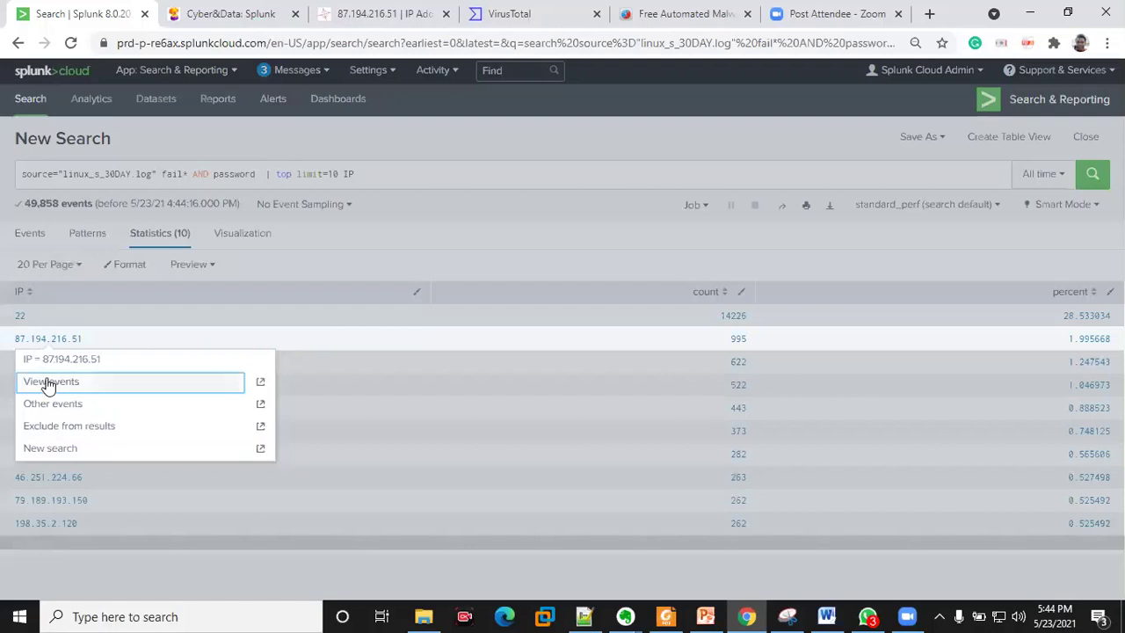
pyautogui.click(48, 385)
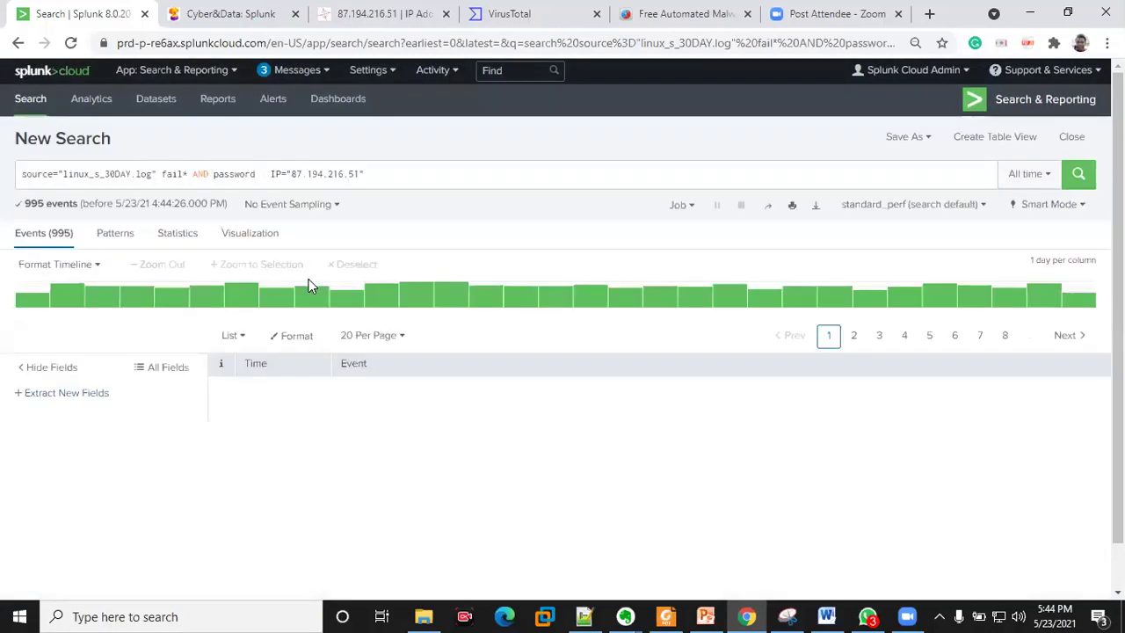
pyautogui.scroll(-2, 307, 285)
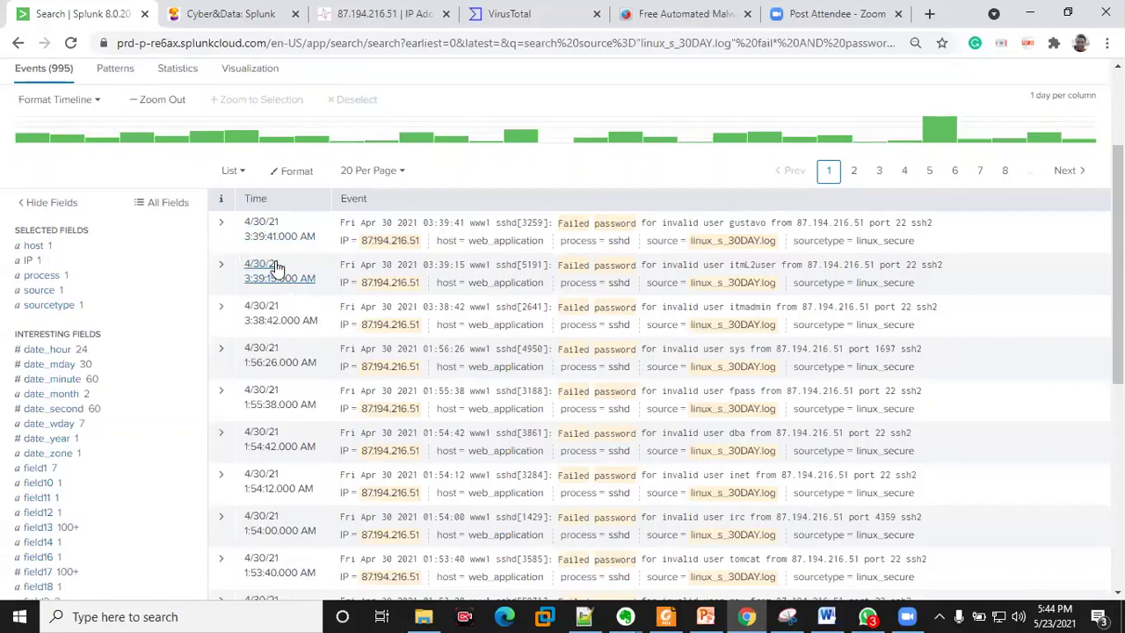
pyautogui.scroll(2, 282, 273)
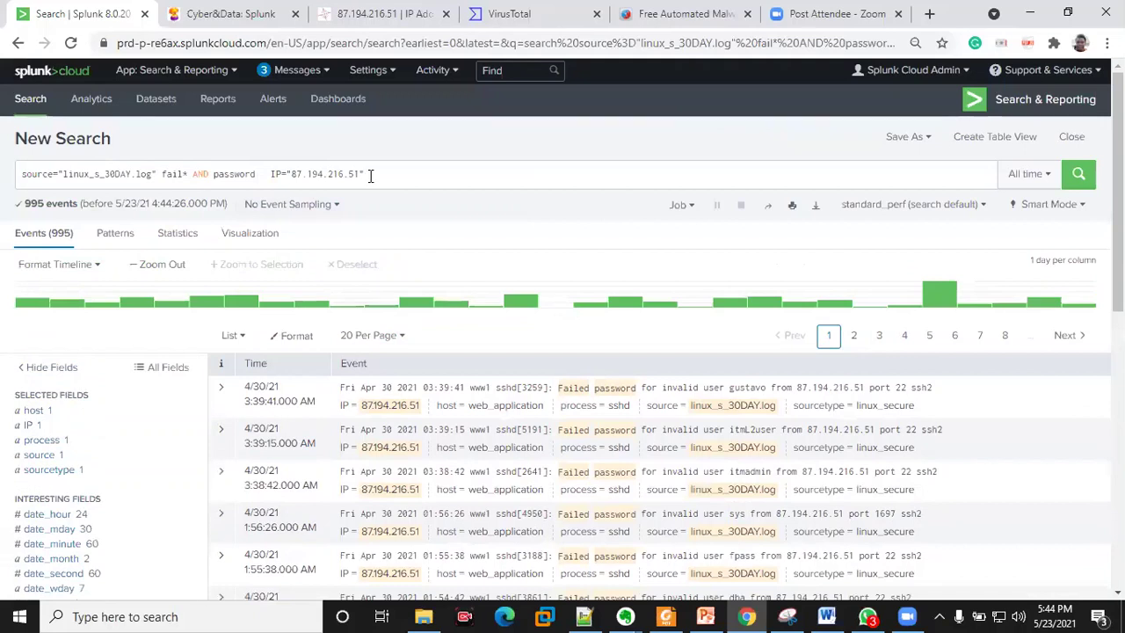
# Examine the failed password events from 87.194.216.51, checking the targeted invalid users, times and ports
pyautogui.tripleClick(27, 174)
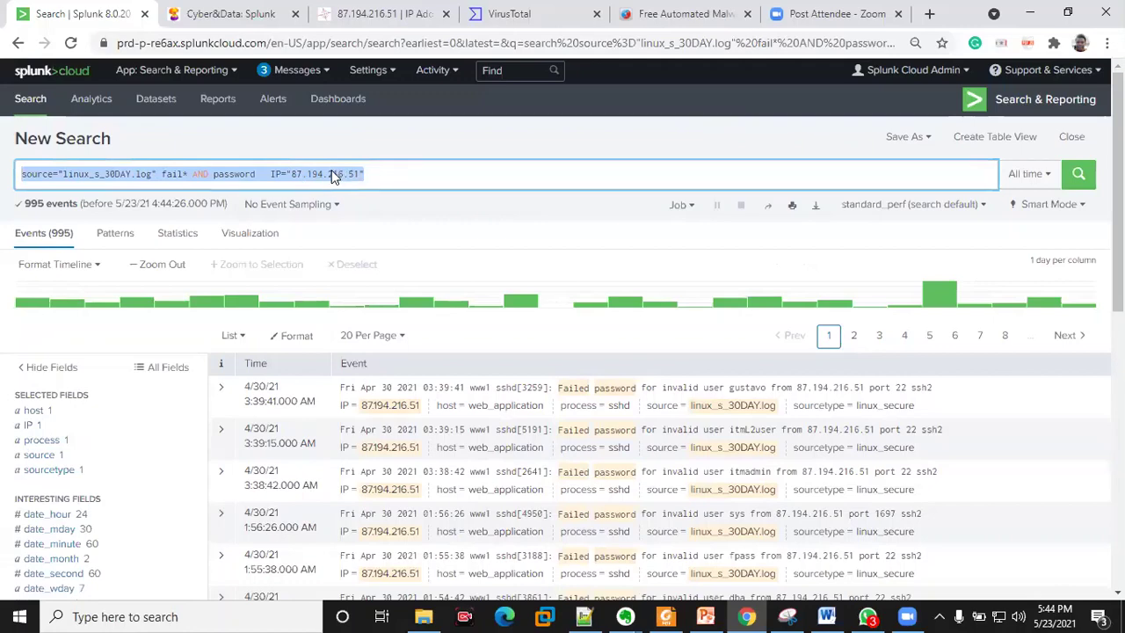
pyautogui.scroll(-3, 495, 391)
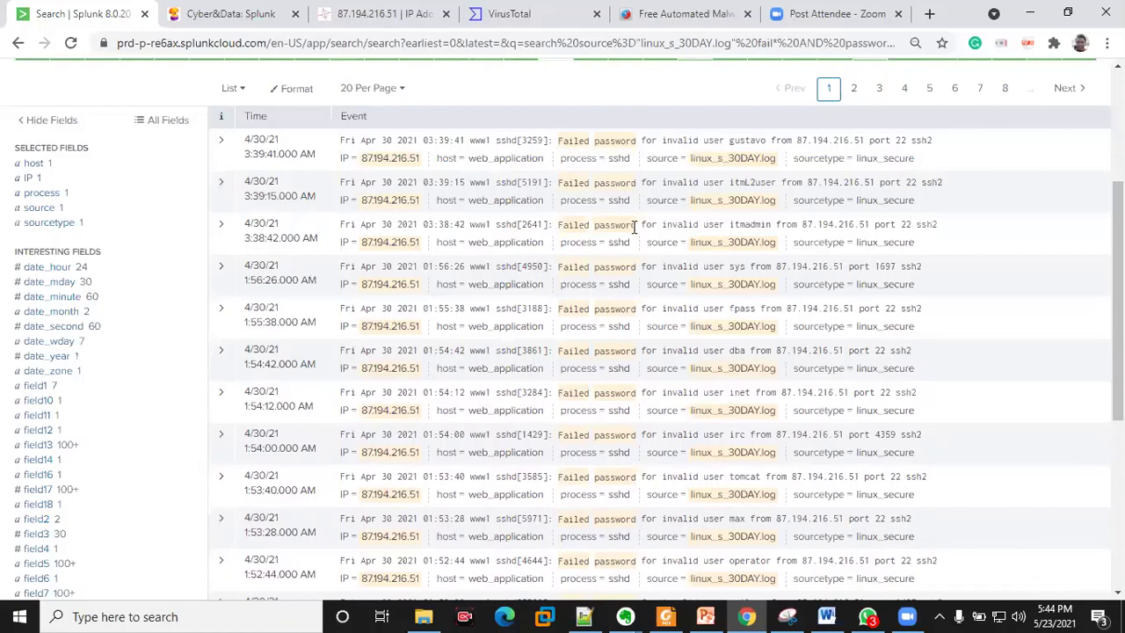
pyautogui.scroll(-1, 598, 234)
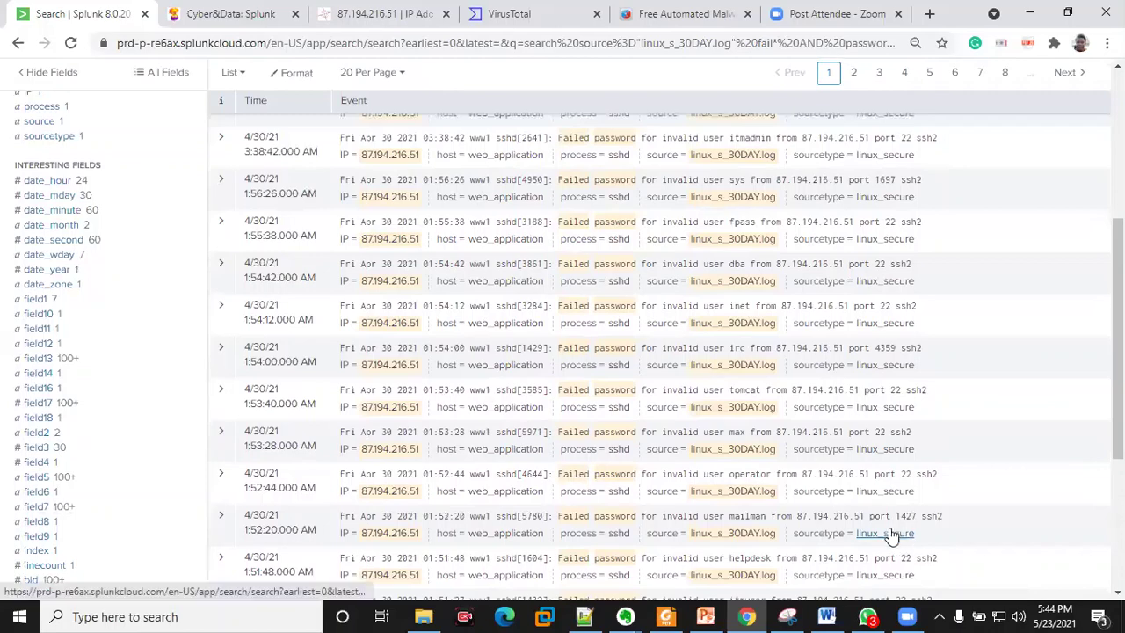
pyautogui.scroll(2, 901, 522)
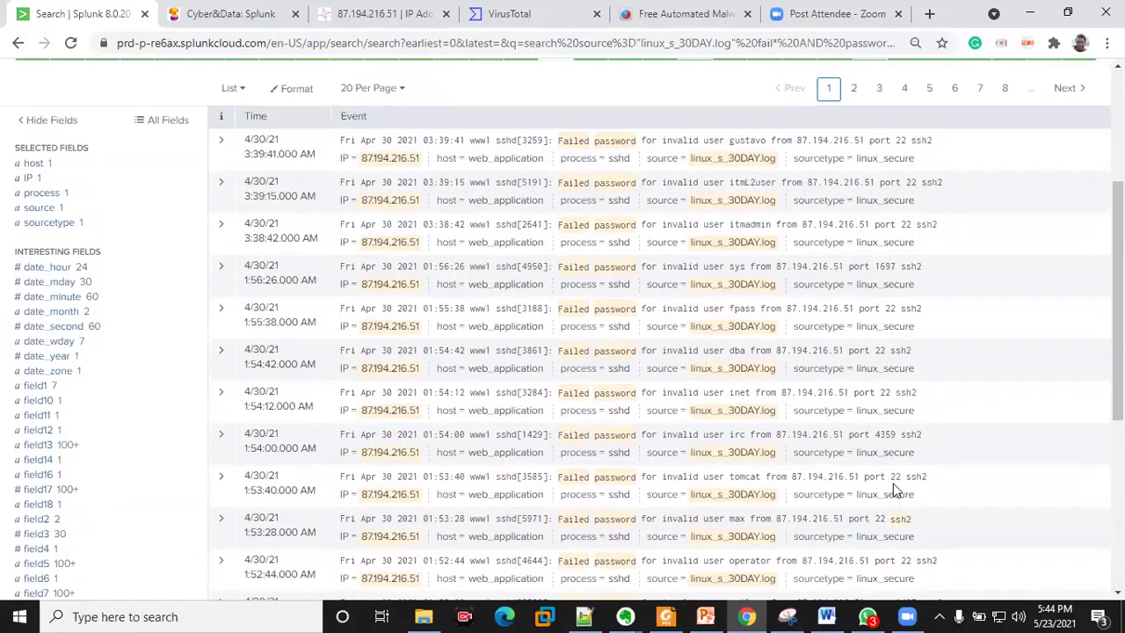
pyautogui.scroll(3, 906, 352)
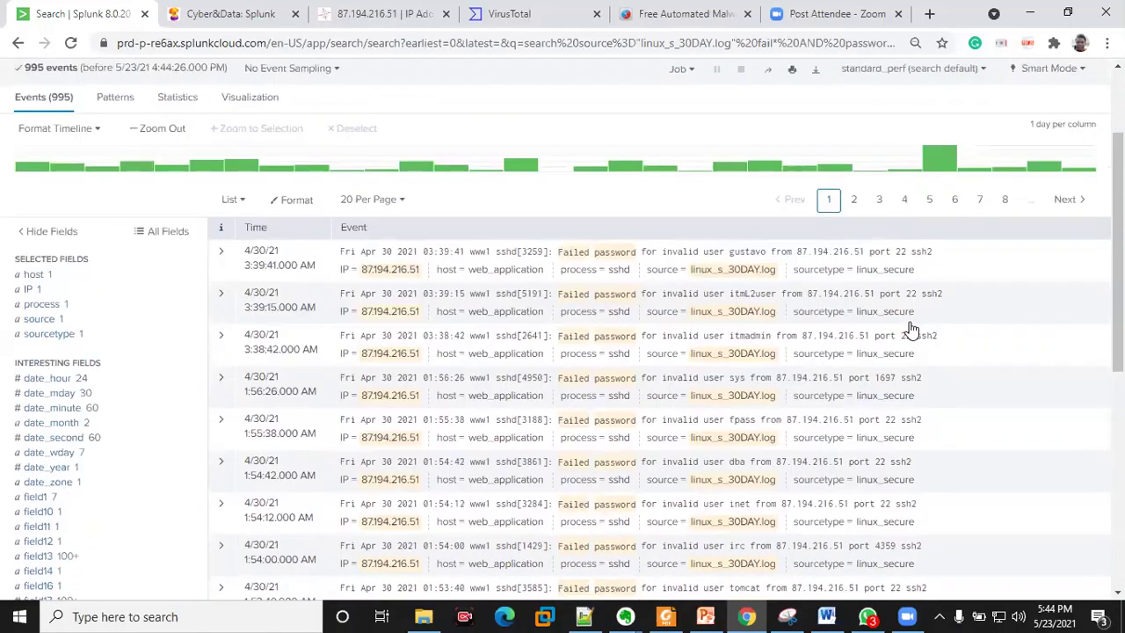
pyautogui.scroll(-3, 914, 326)
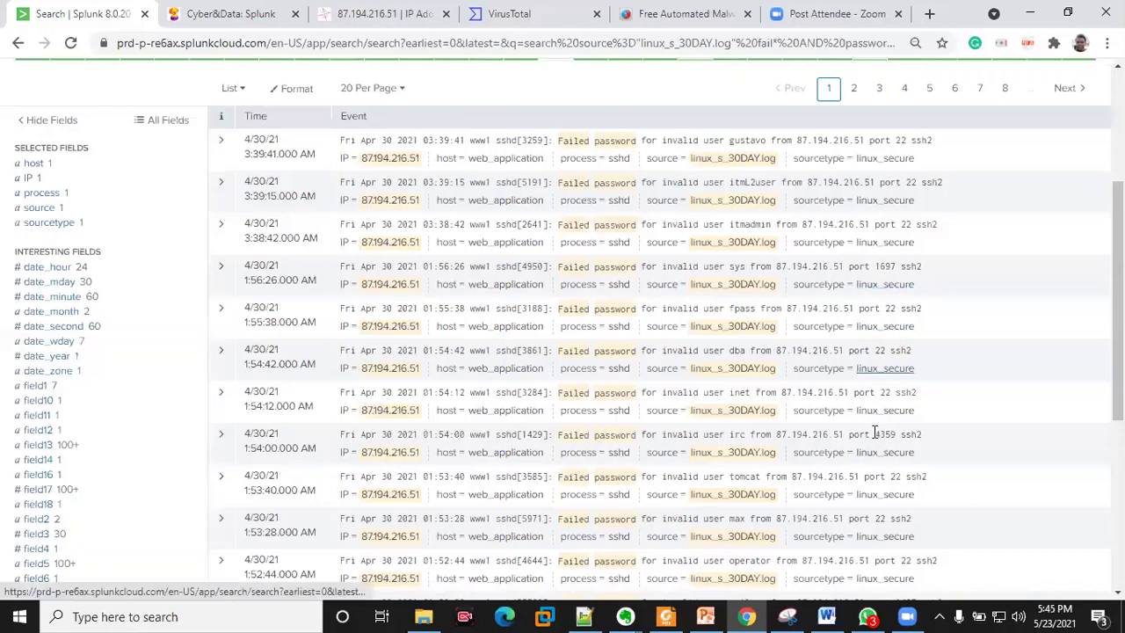
pyautogui.scroll(-3, 889, 435)
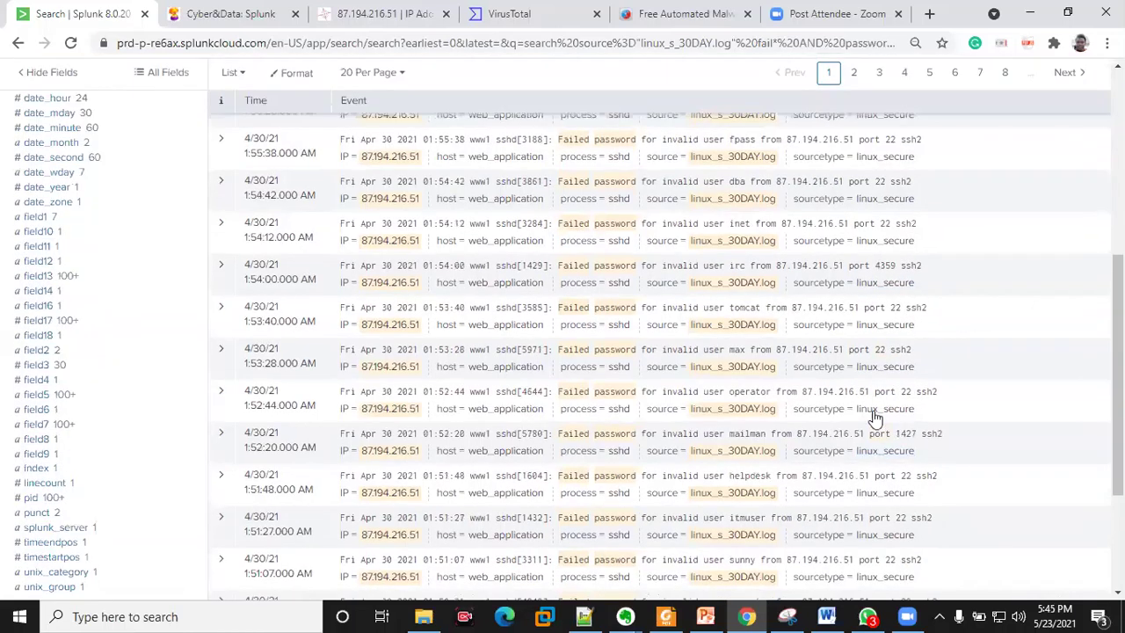
pyautogui.scroll(-2, 866, 449)
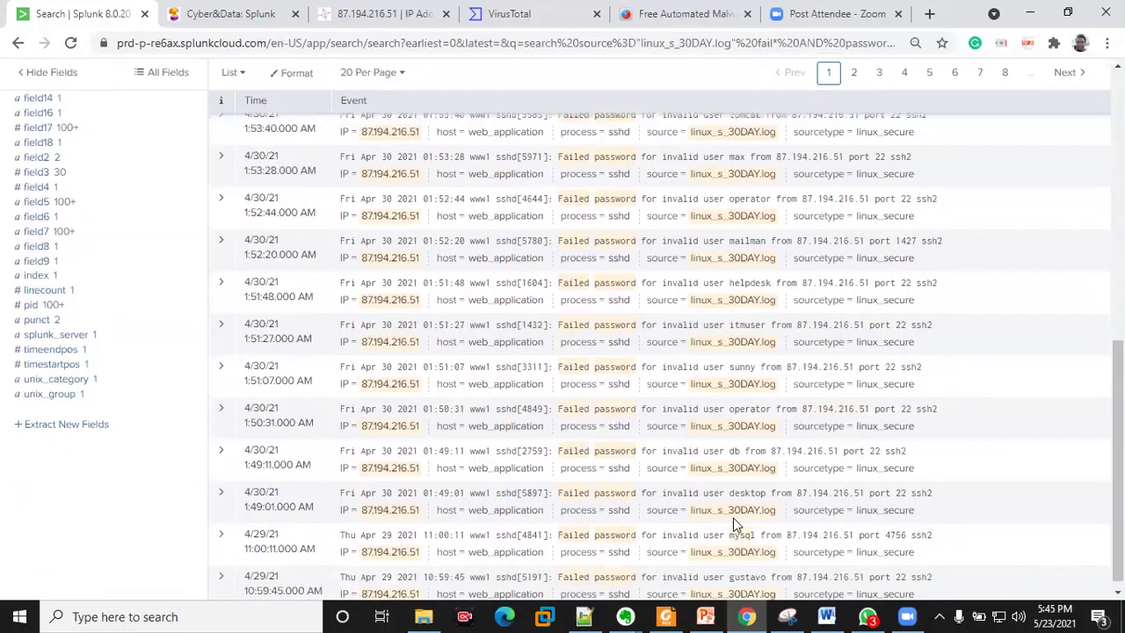
pyautogui.scroll(4, 733, 518)
pyautogui.scroll(5, 733, 518)
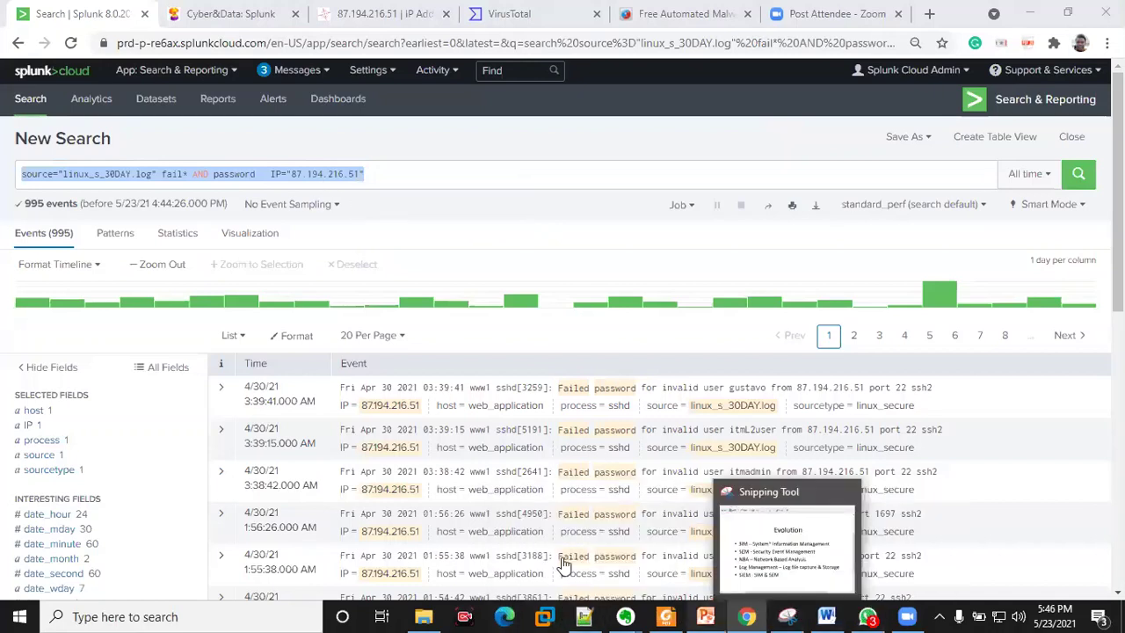
# Switch to Evernote's Splunk notes, dismiss the upload limit banner, and look through the notebook list
pyautogui.moveTo(918, 613)
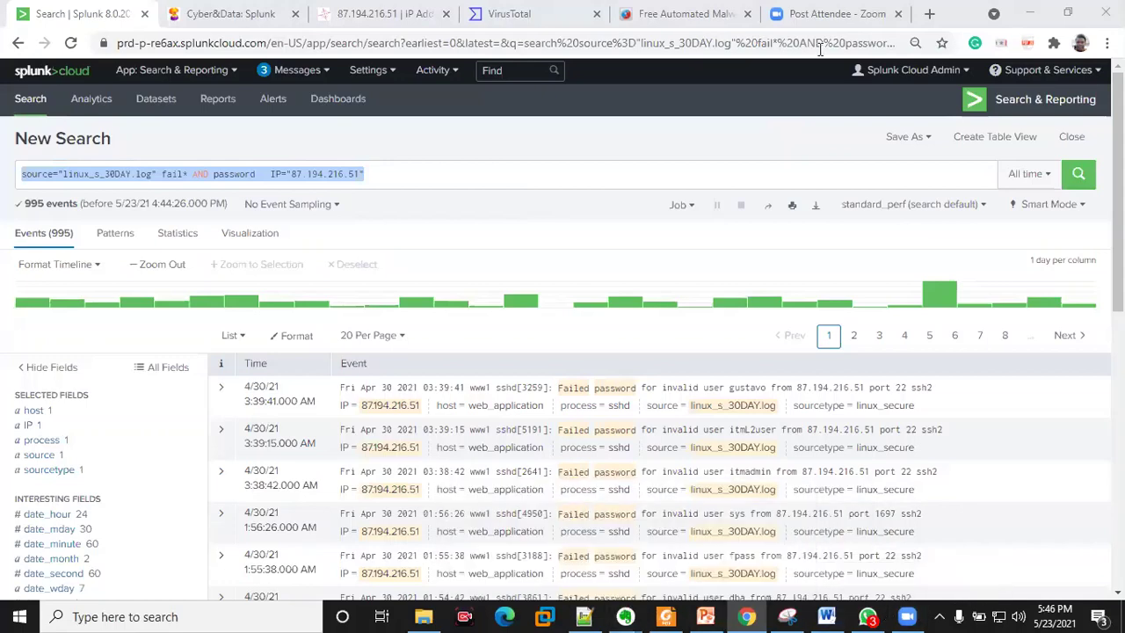
pyautogui.moveTo(624, 616)
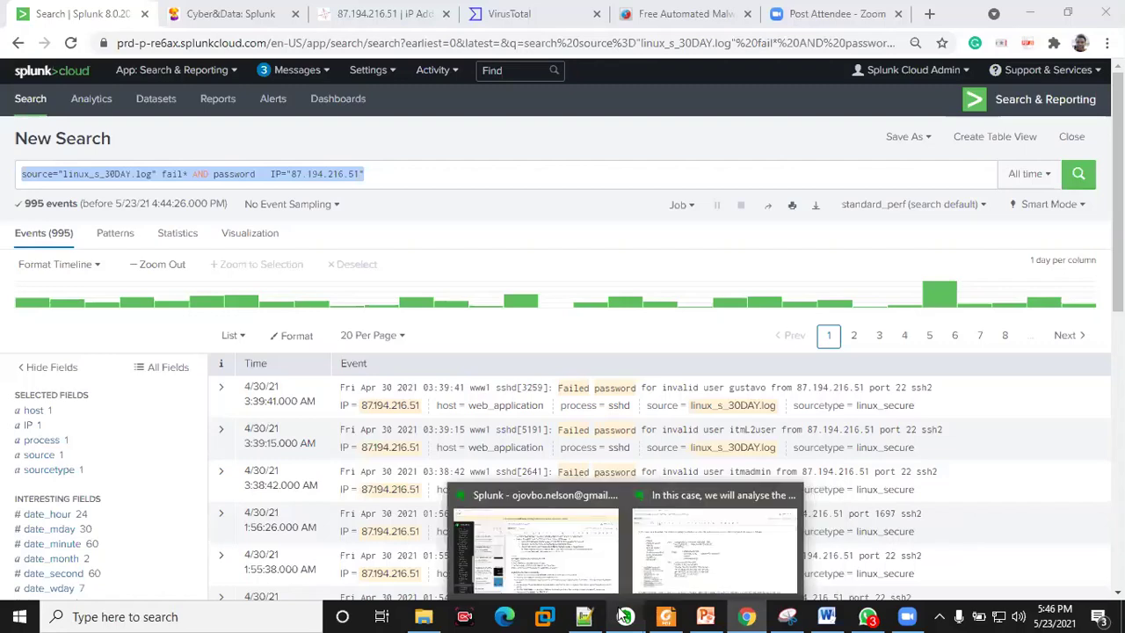
pyautogui.click(534, 569)
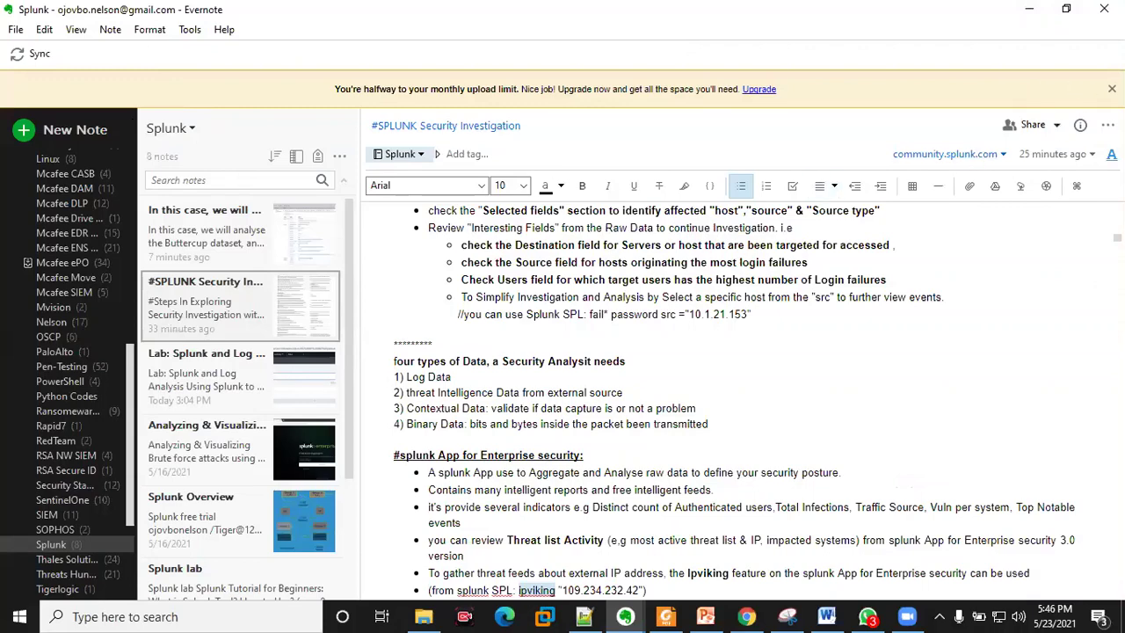
pyautogui.click(1112, 89)
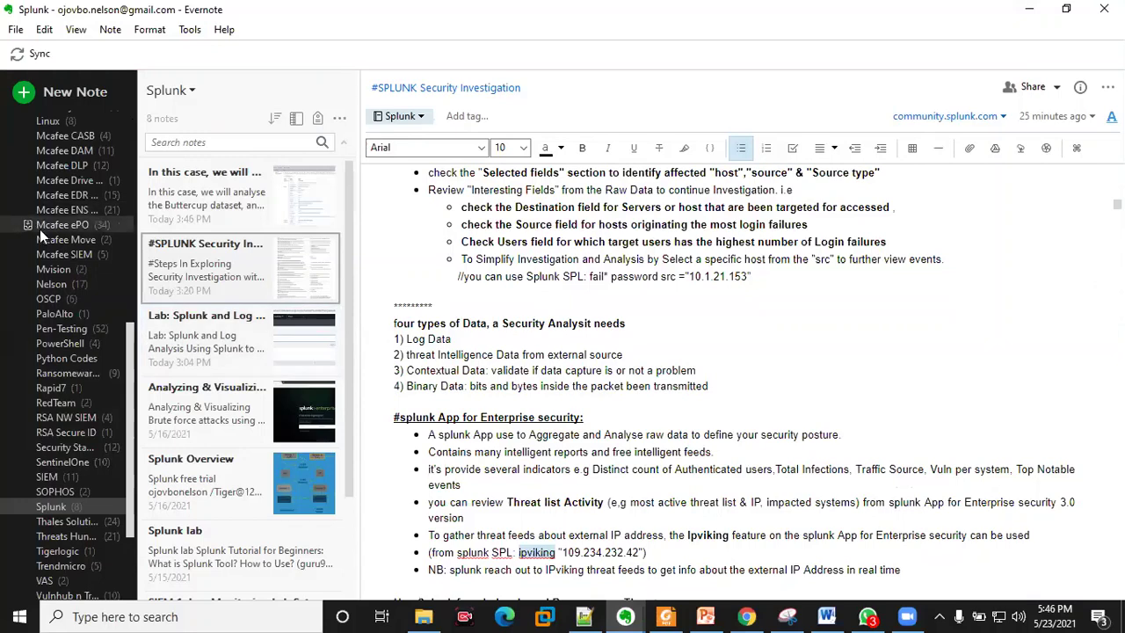
pyautogui.scroll(1, 98, 326)
pyautogui.scroll(6, 97, 318)
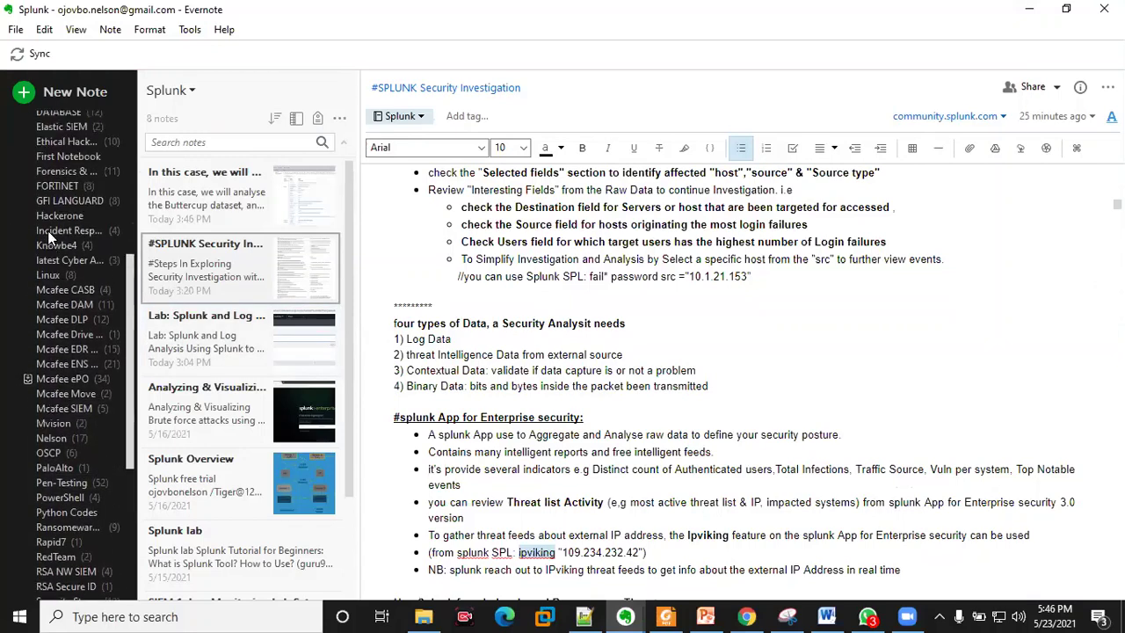
pyautogui.scroll(1, 47, 231)
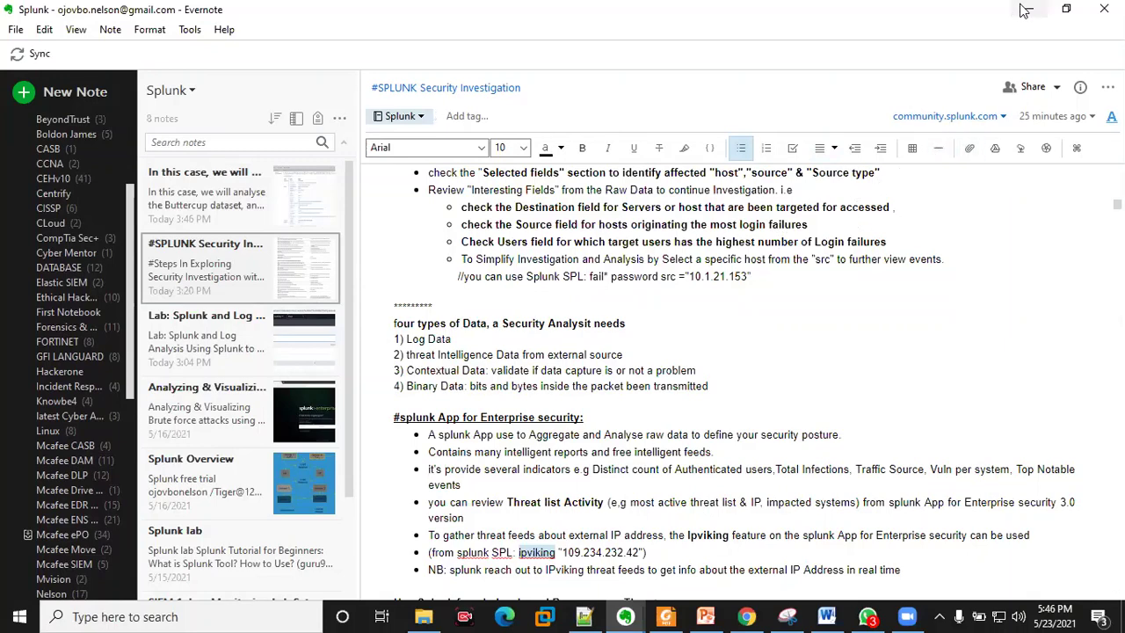
pyautogui.hotkey('alt', 'Tab')
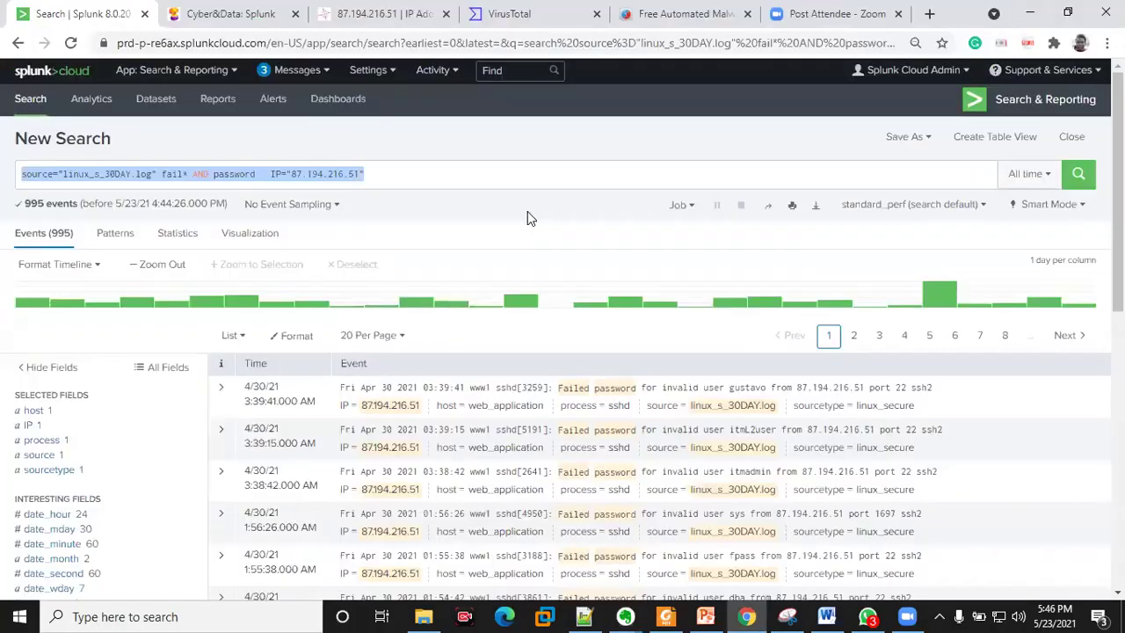
# Copy the full query with IP="87.194.216.51" and paste it at the end of the new 12 file in Notepad++
pyautogui.hotkey('ctrl', 'a')
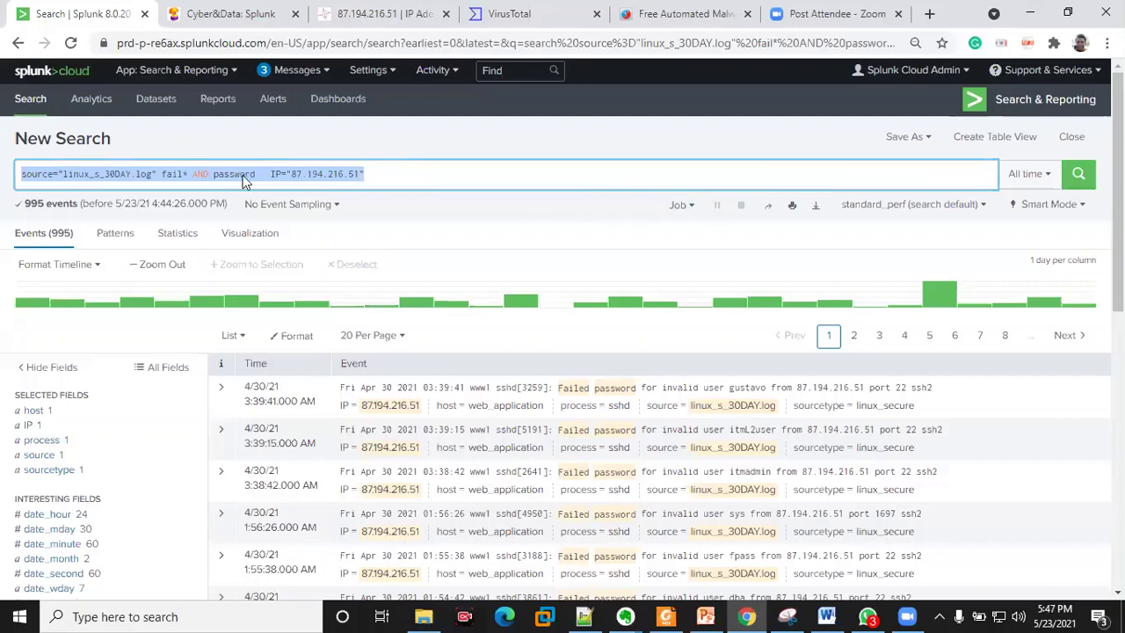
pyautogui.click(385, 173)
pyautogui.moveTo(385, 173); pyautogui.dragTo(1, 176)
pyautogui.hotkey('ctrl', 'c')
pyautogui.click(584, 616)
pyautogui.scroll(-9, 97, 501)
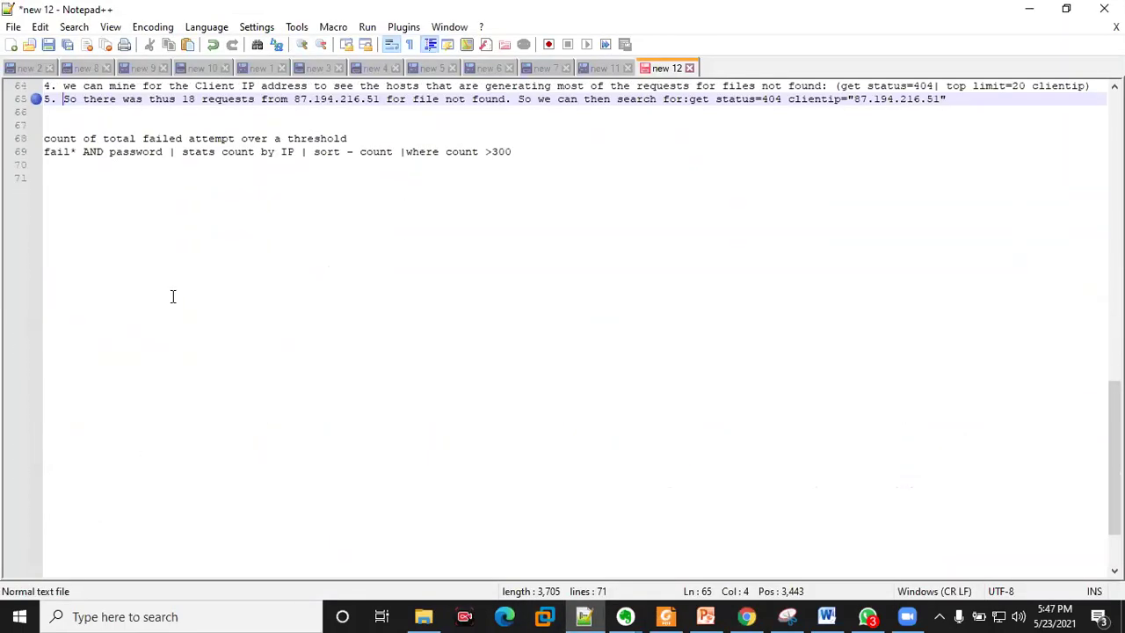
pyautogui.click(173, 296)
pyautogui.press('Return')
pyautogui.press('Return')
pyautogui.hotkey('ctrl', 'v')
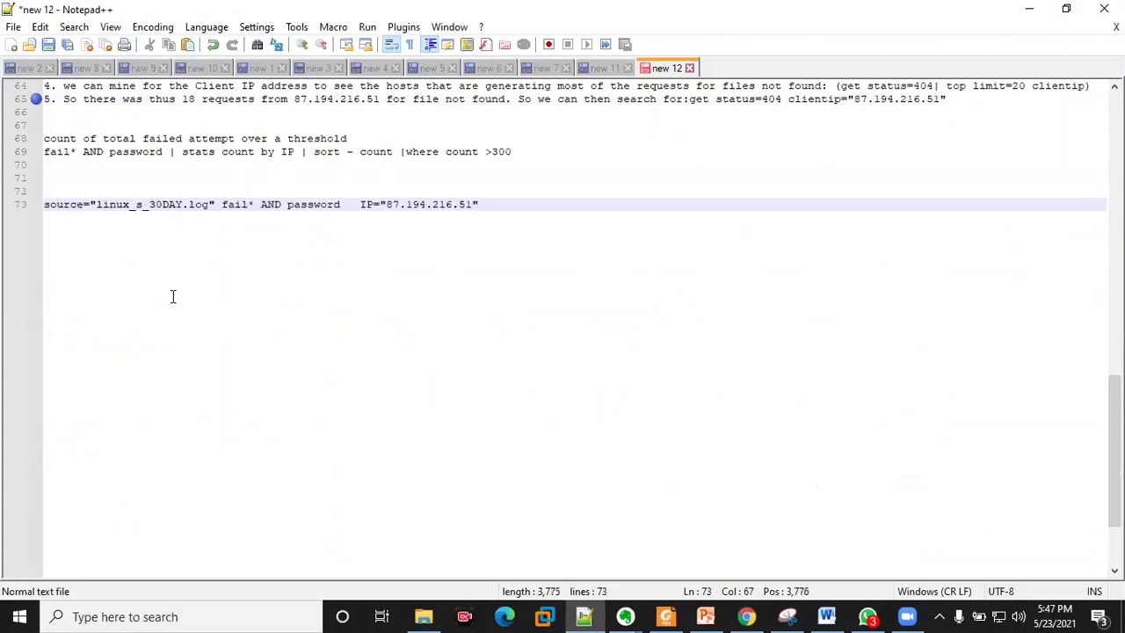
pyautogui.scroll(-3, 410, 343)
pyautogui.scroll(4, 410, 344)
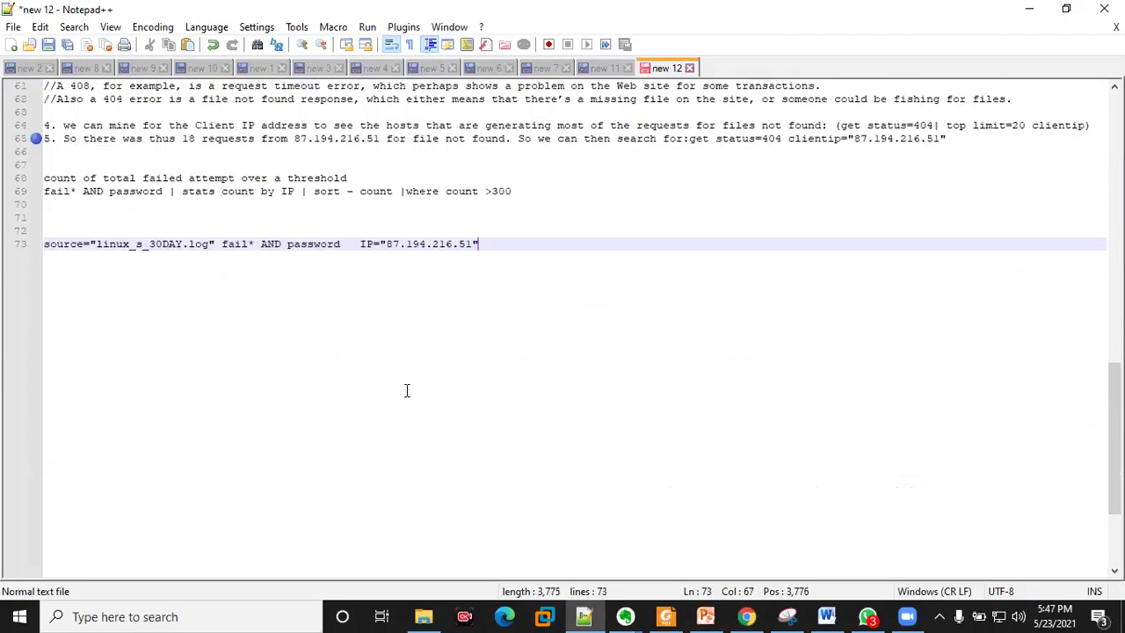
# Switch back to Splunk in Chrome and return to the top limit=10 IP search results
pyautogui.click(666, 616)
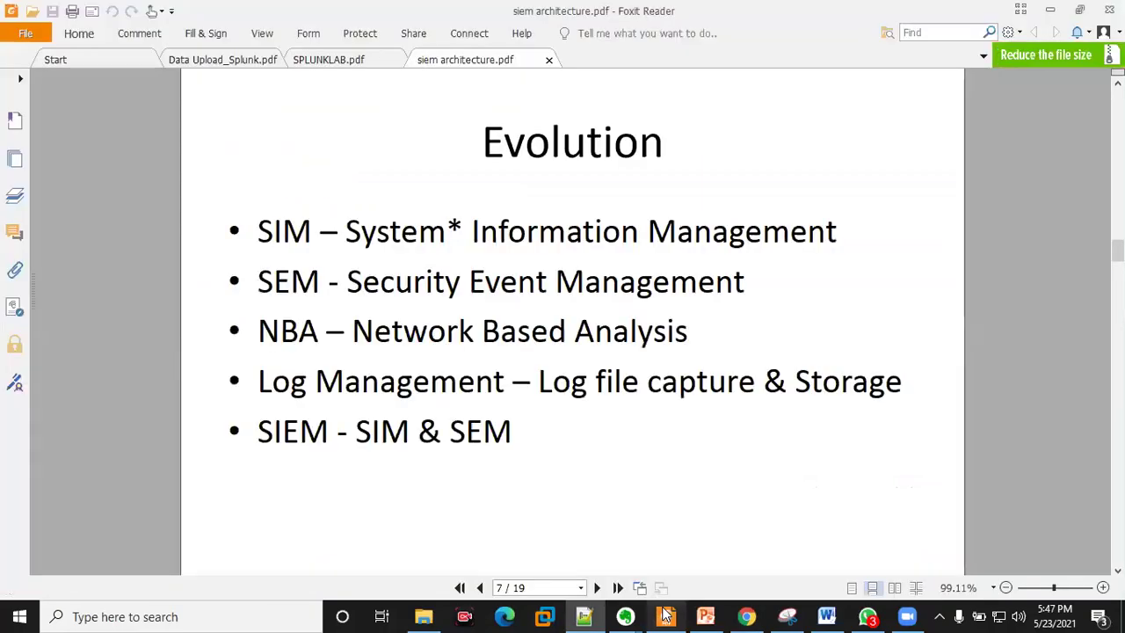
pyautogui.click(746, 617)
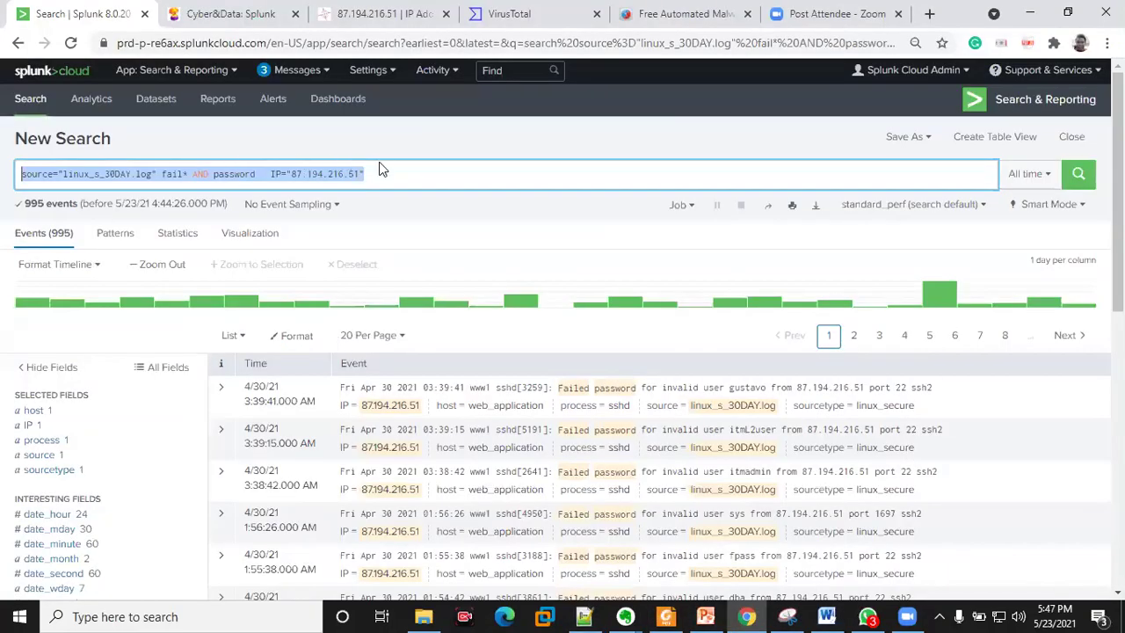
pyautogui.click(17, 44)
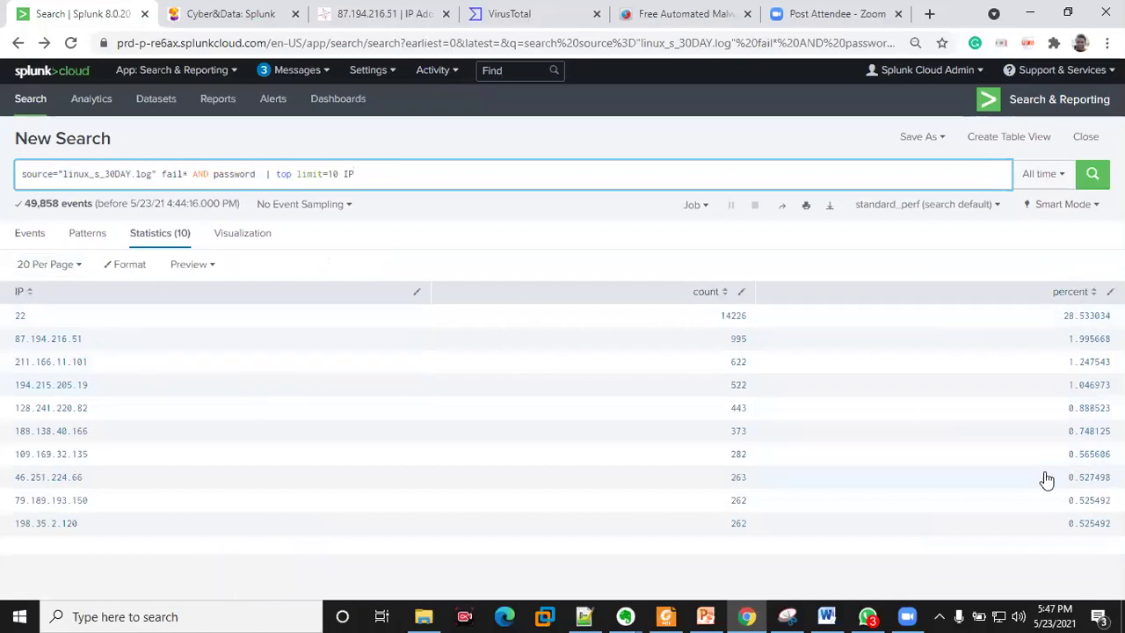
# Open the events for IP 211.166.11.101 from the statistics table and review its failed password attempts
pyautogui.moveTo(802, 607)
pyautogui.click(37, 371)
pyautogui.click(65, 411)
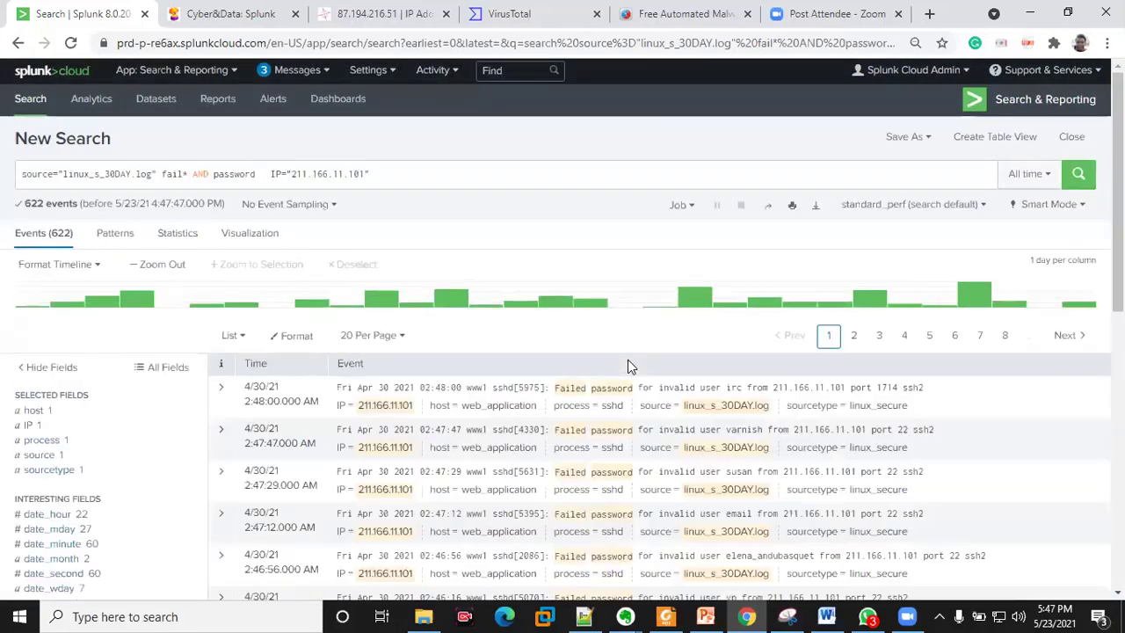
pyautogui.scroll(-2, 559, 366)
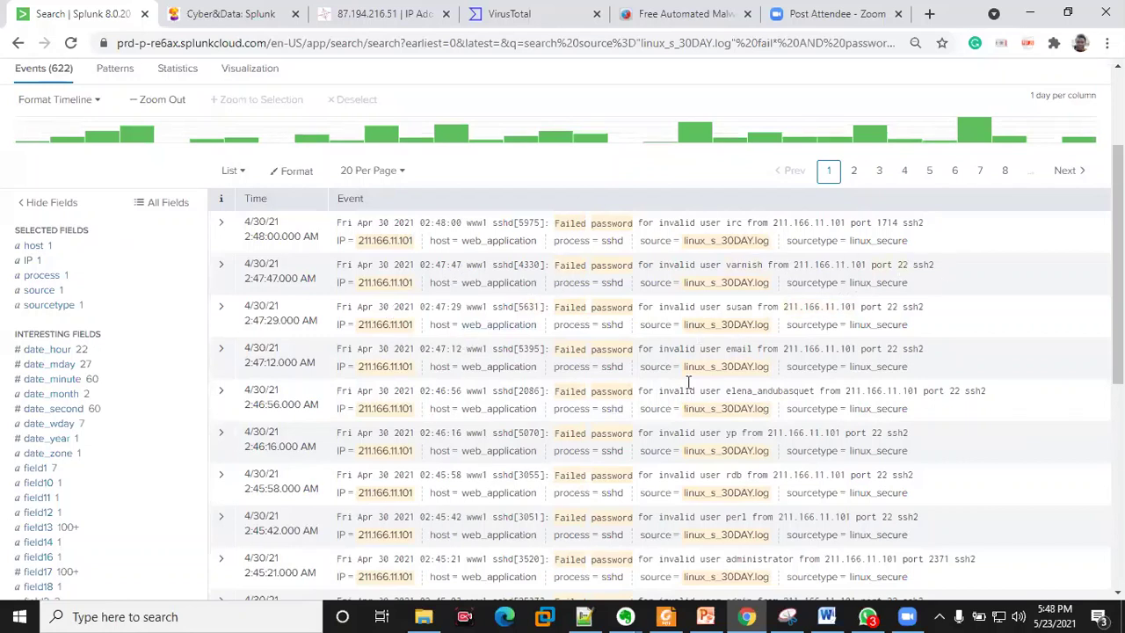
# Replace the query with source="access_30day.log", run the search, and check the values of the host field
pyautogui.scroll(2, 527, 418)
pyautogui.scroll(-1, 518, 413)
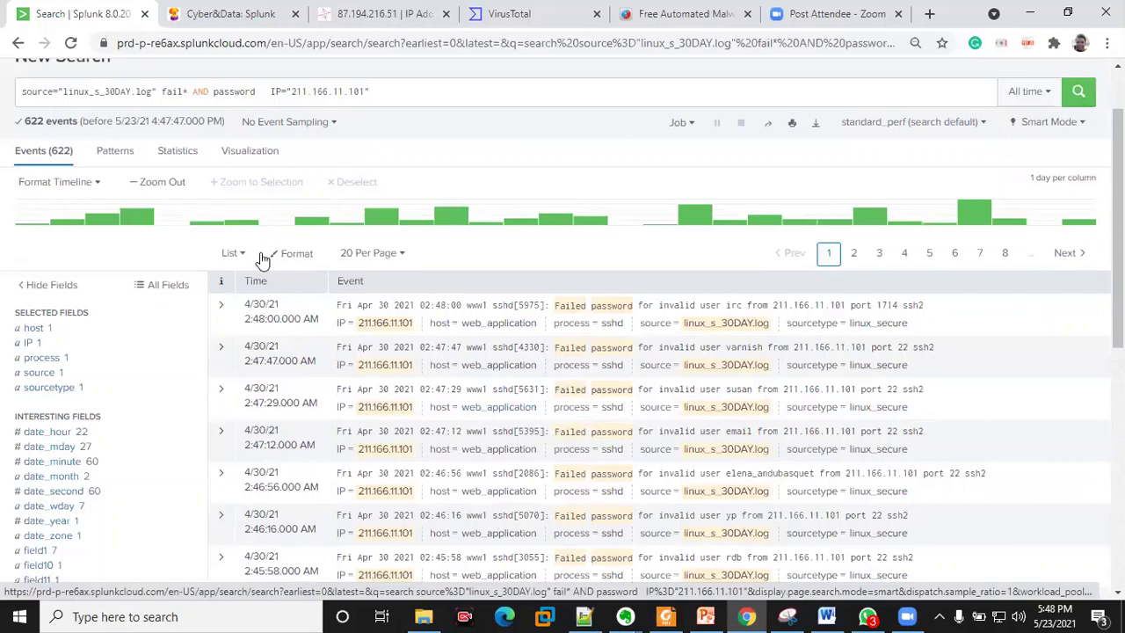
pyautogui.click(395, 91)
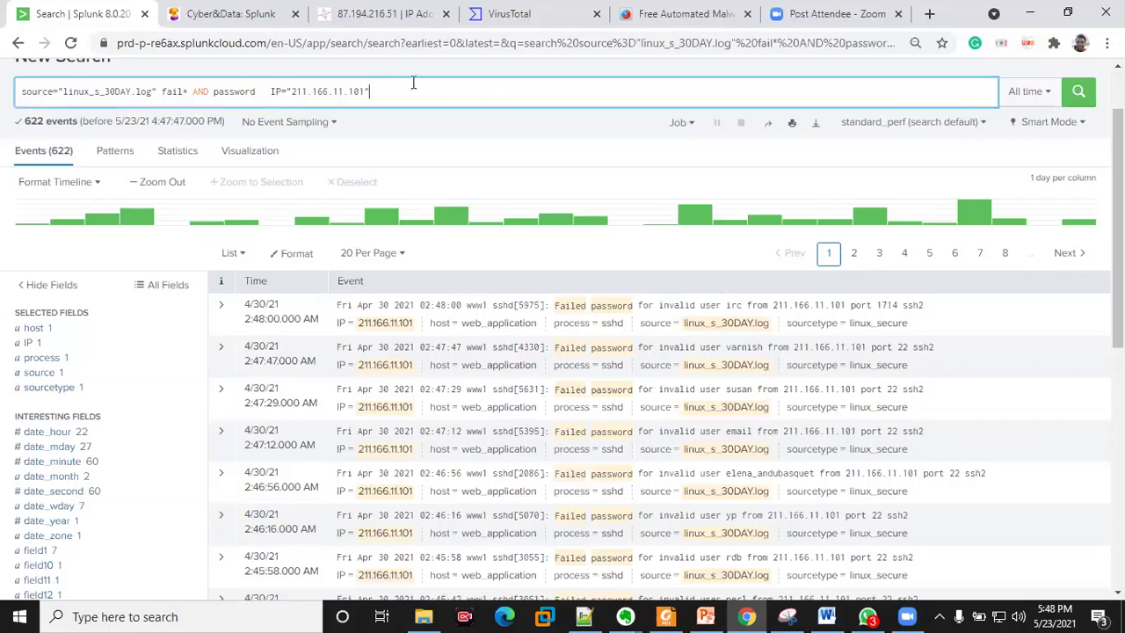
pyautogui.moveTo(484, 91); pyautogui.dragTo(45, 91)
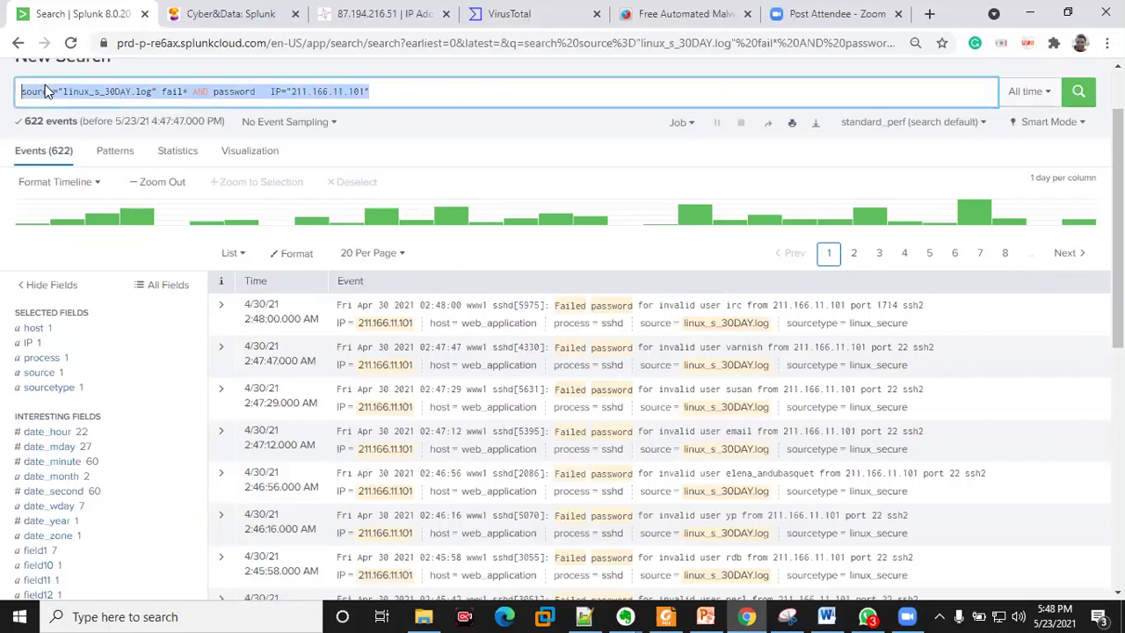
pyautogui.press('BackSpace')
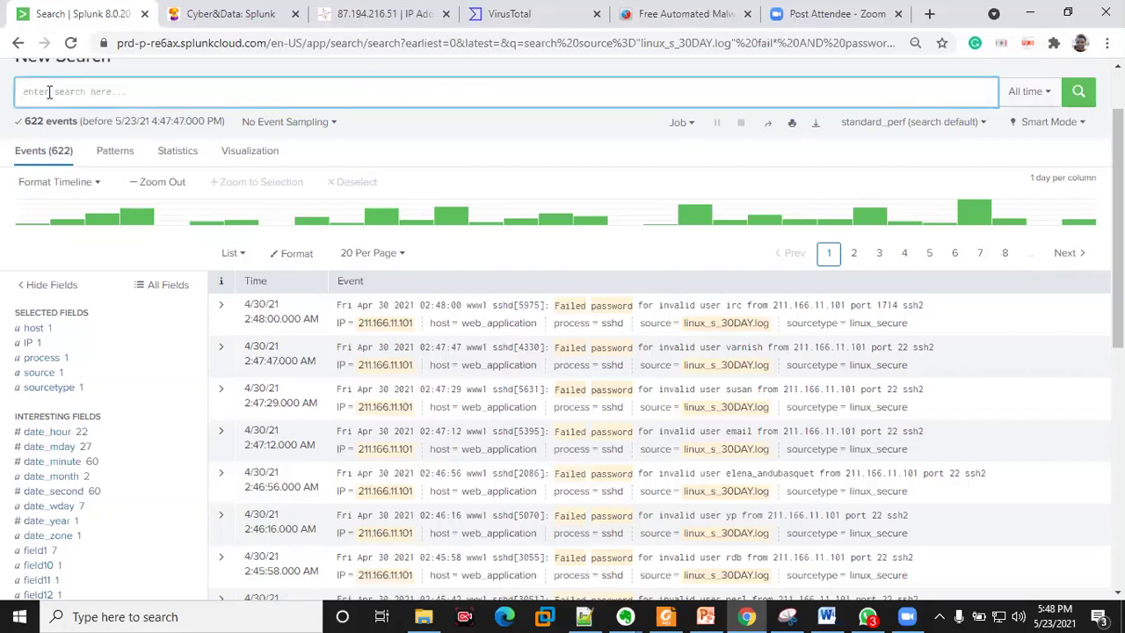
pyautogui.write('source')
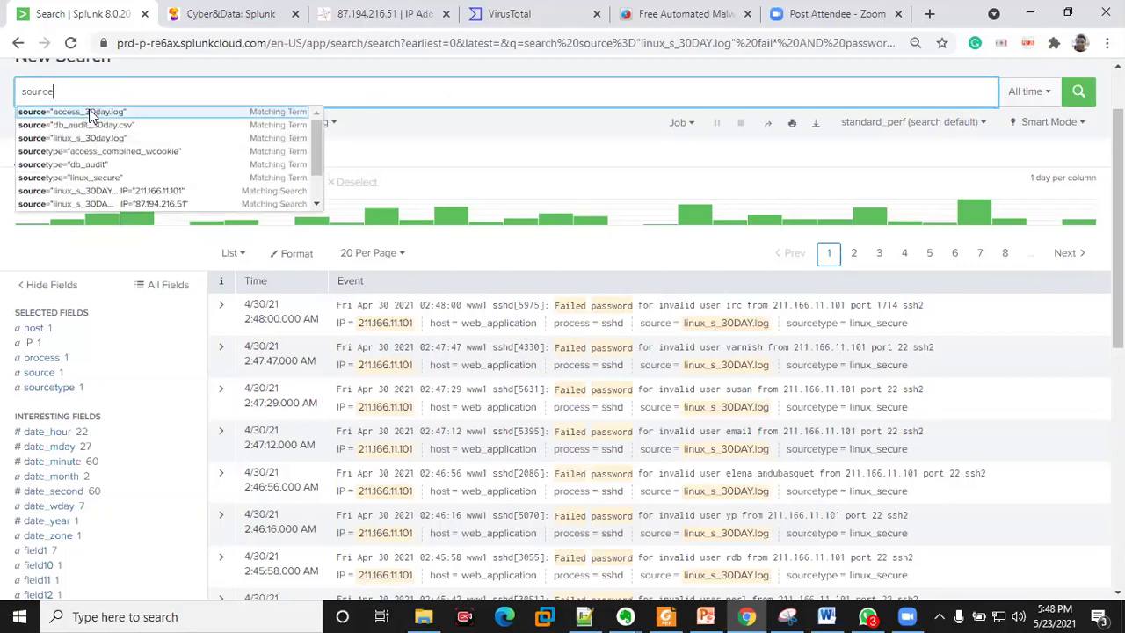
pyautogui.click(88, 113)
pyautogui.click(1079, 91)
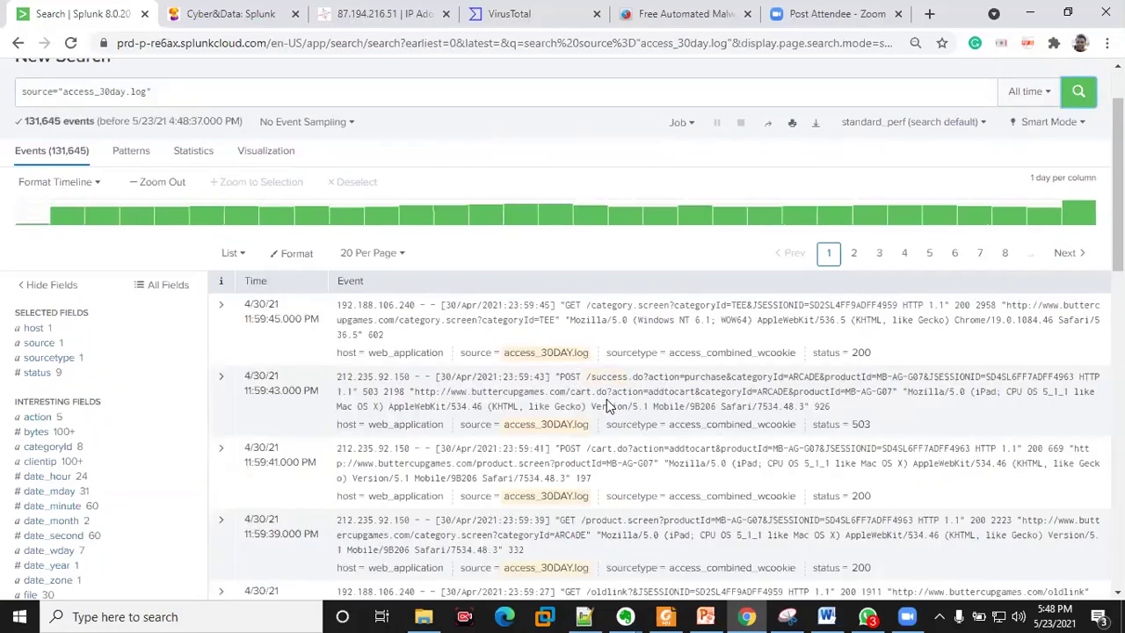
pyautogui.click(35, 329)
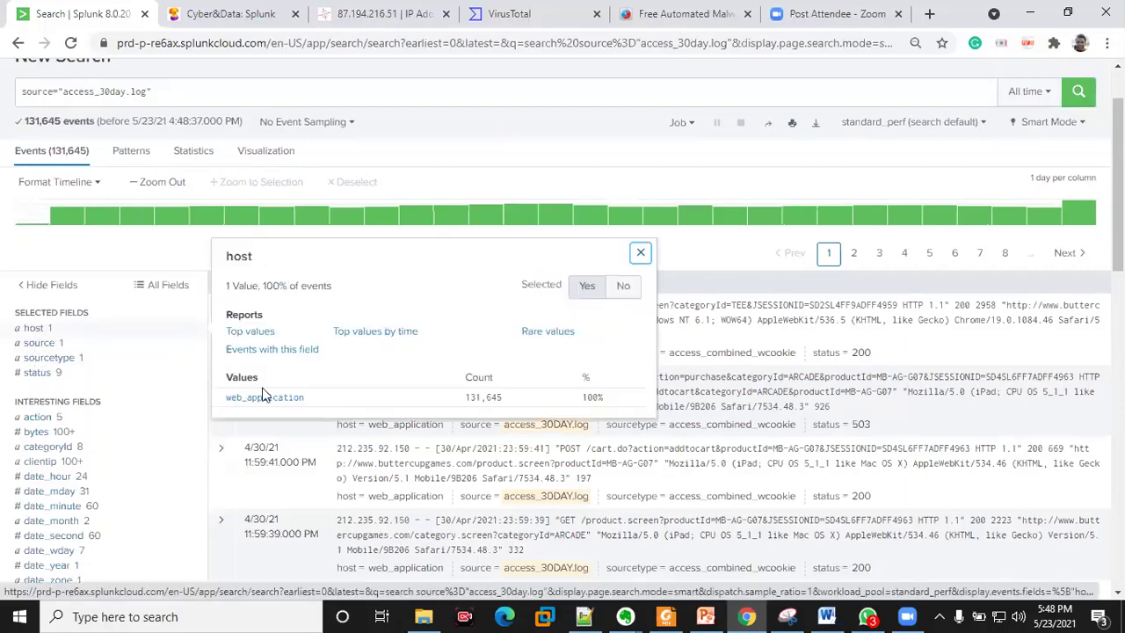
pyautogui.click(642, 253)
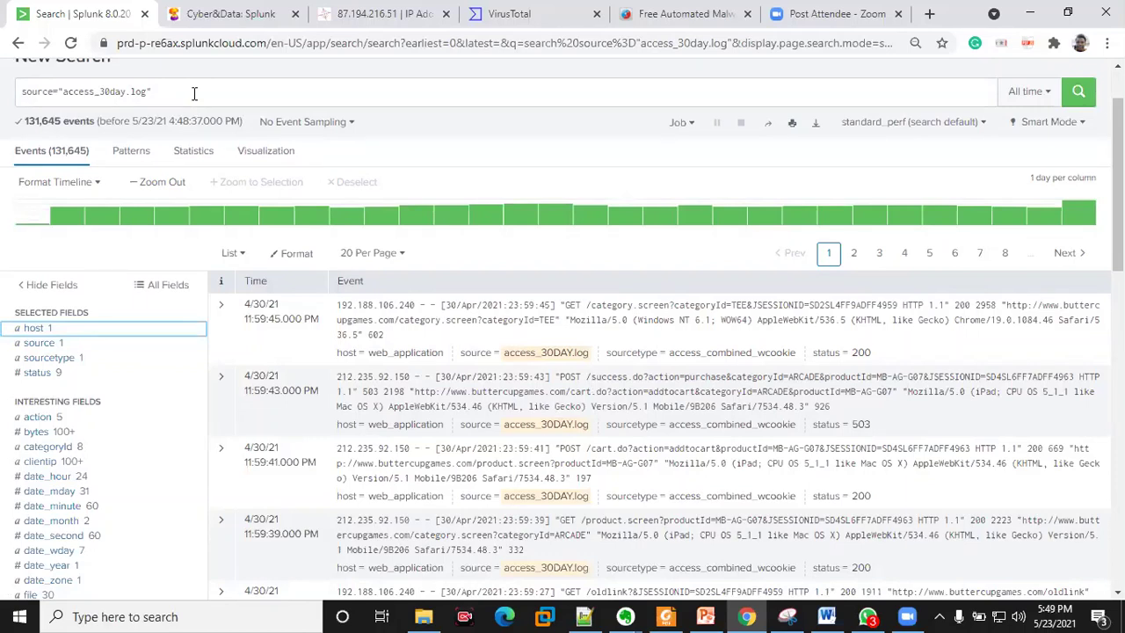
# Replace the source query with the keyword get and run the search over all time
pyautogui.moveTo(194, 94); pyautogui.dragTo(7, 94)
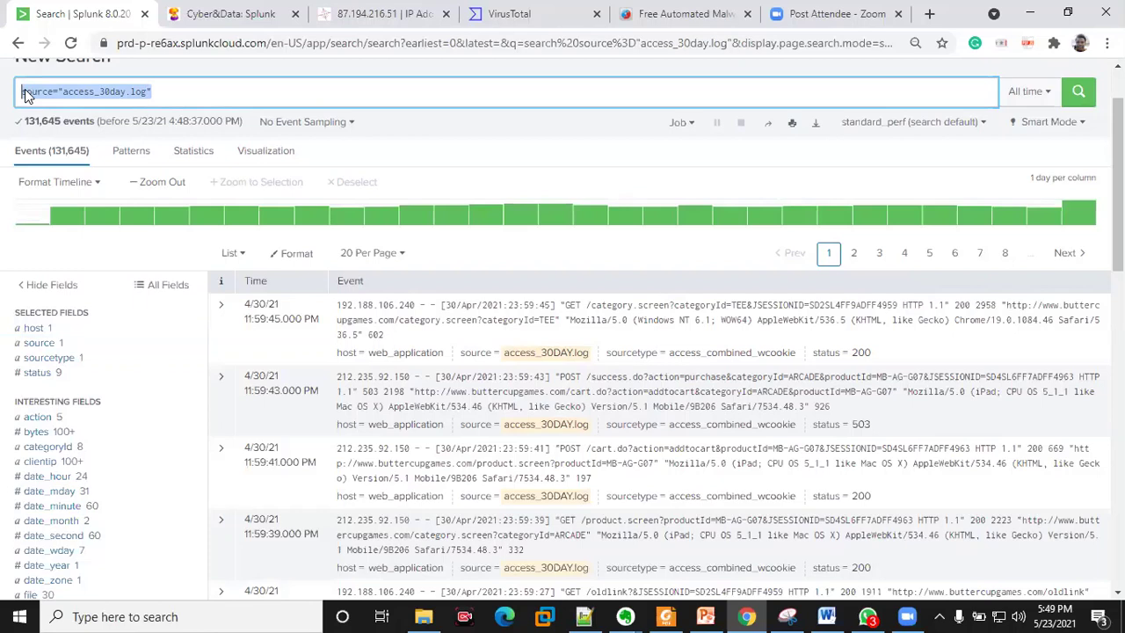
pyautogui.write('get')
pyautogui.press('Return')
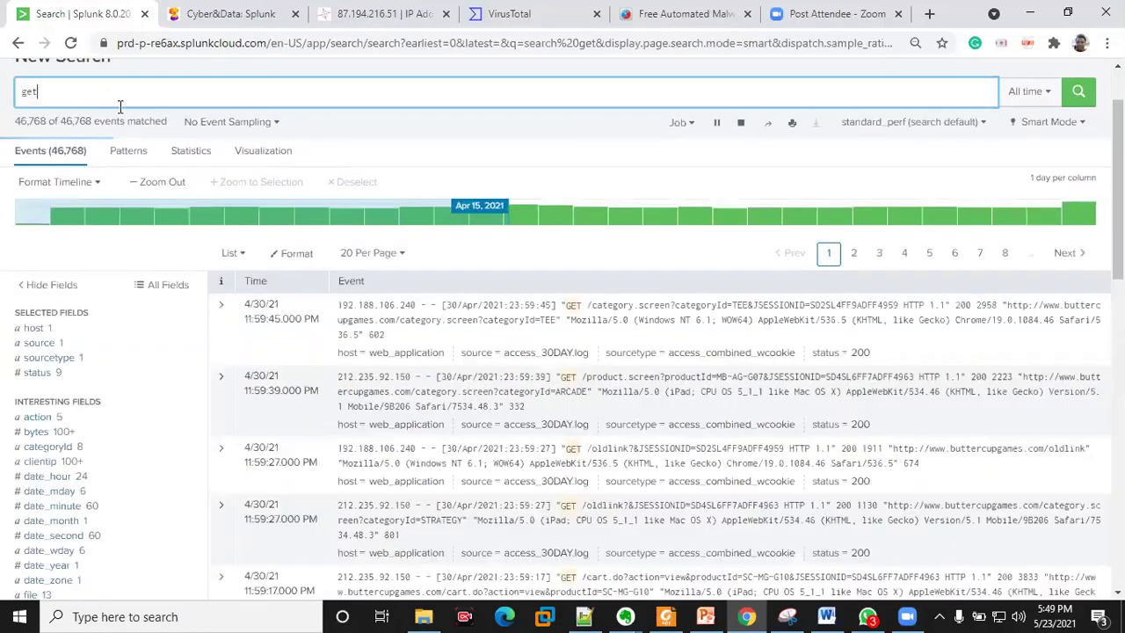
# Expand the first GET event to inspect its field values, collapse it, and look through the other events' requests and status codes
pyautogui.scroll(-2, 567, 332)
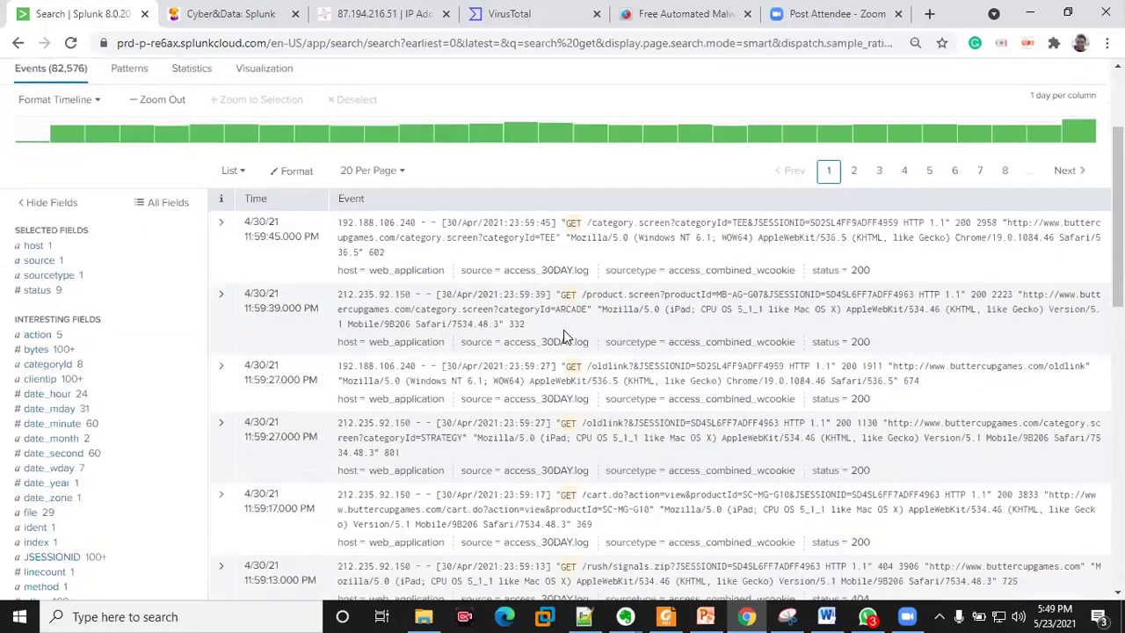
pyautogui.click(220, 225)
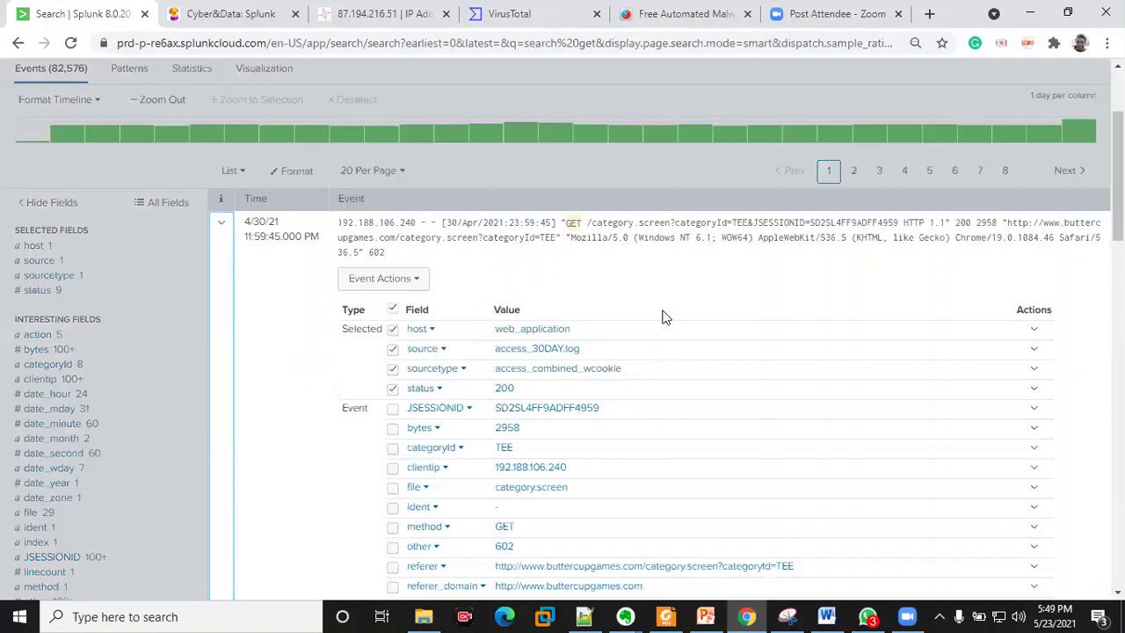
pyautogui.scroll(-3, 628, 290)
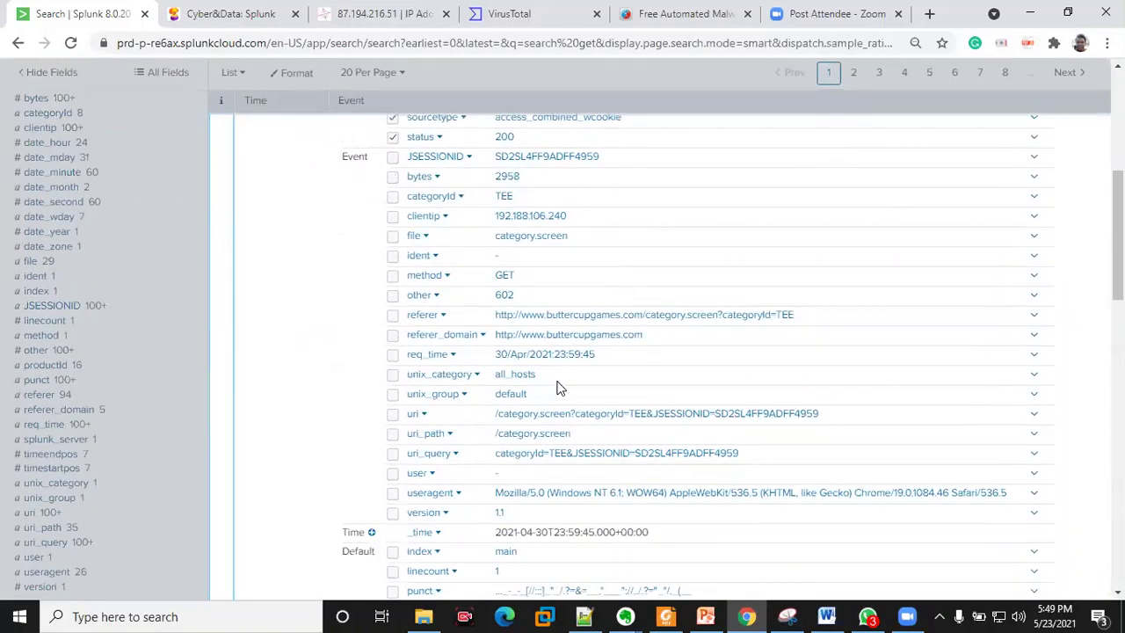
pyautogui.scroll(-1, 557, 387)
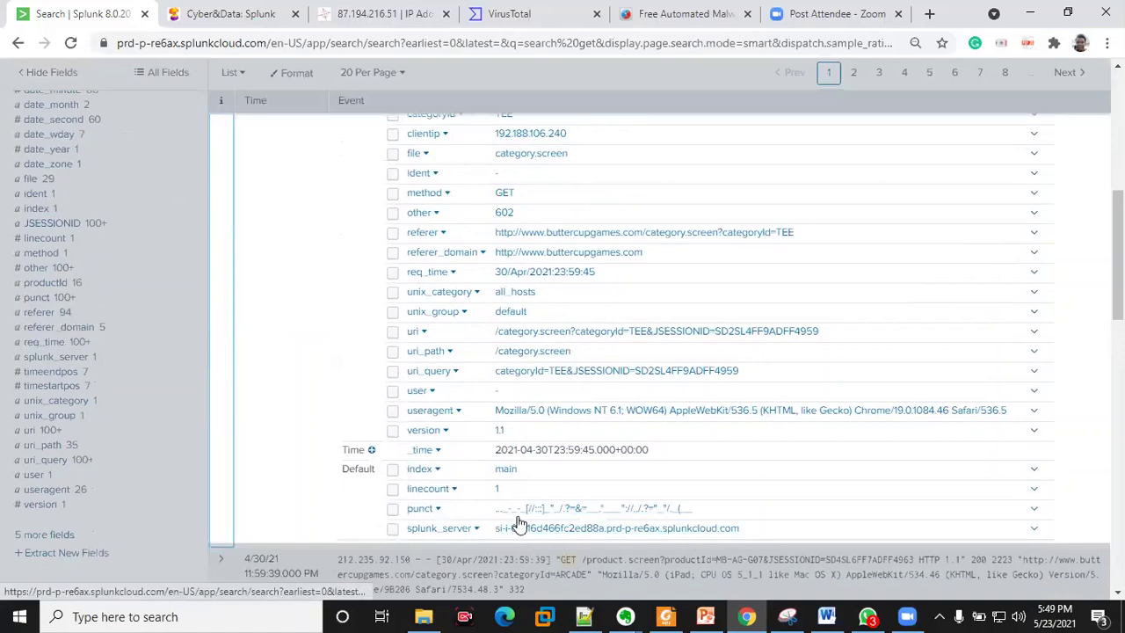
pyautogui.scroll(1, 517, 497)
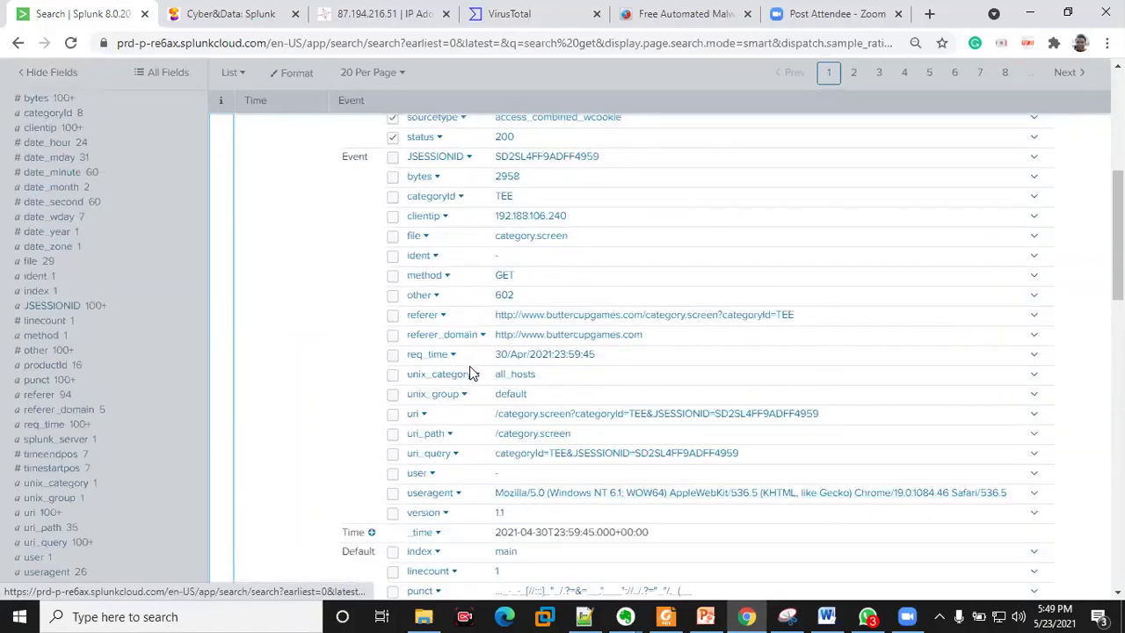
pyautogui.scroll(2, 469, 365)
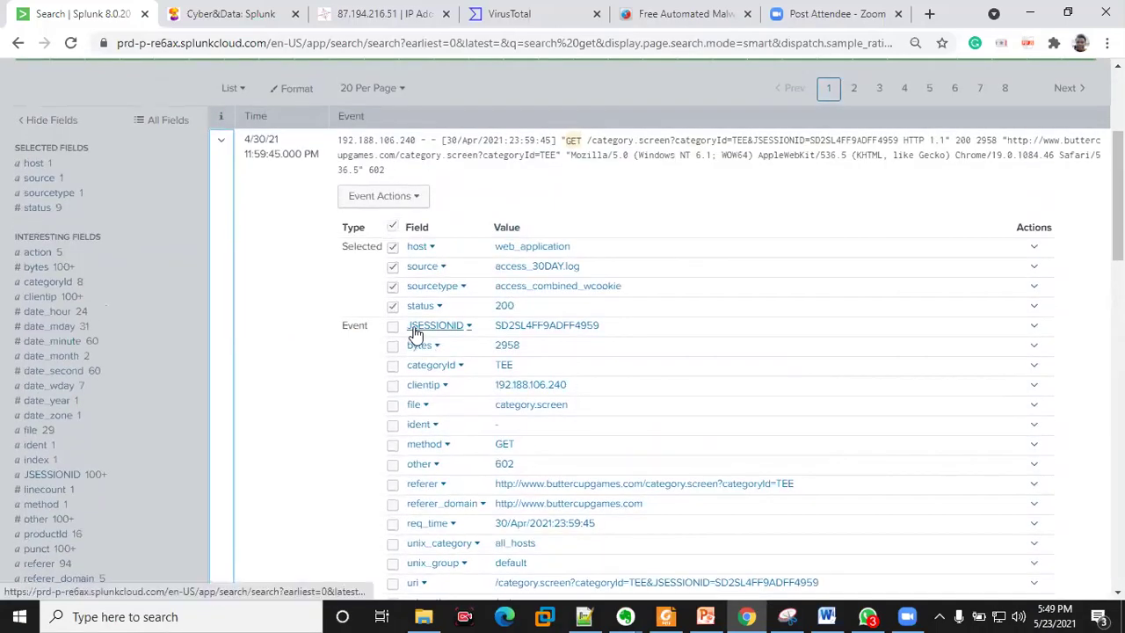
pyautogui.scroll(2, 524, 303)
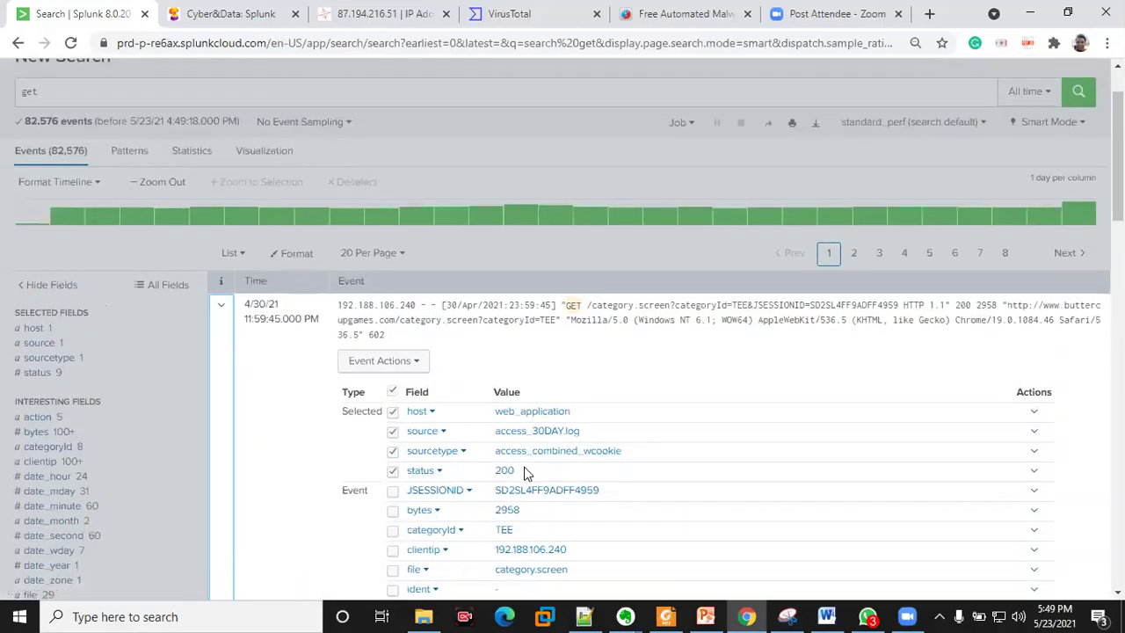
pyautogui.click(222, 312)
pyautogui.scroll(-2, 786, 449)
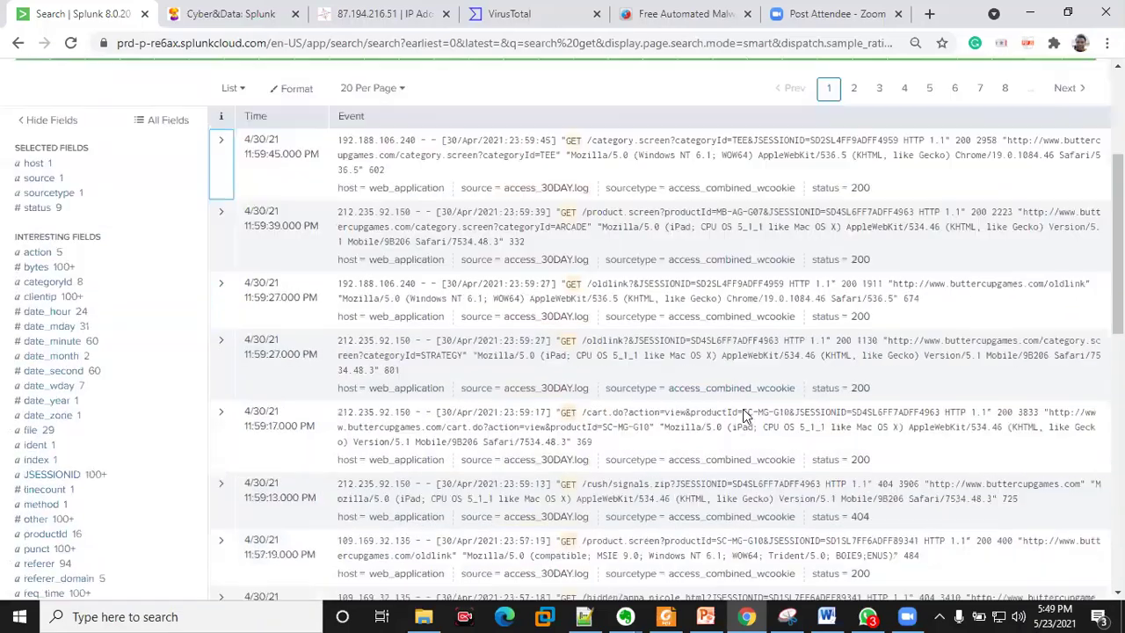
pyautogui.scroll(-1, 831, 388)
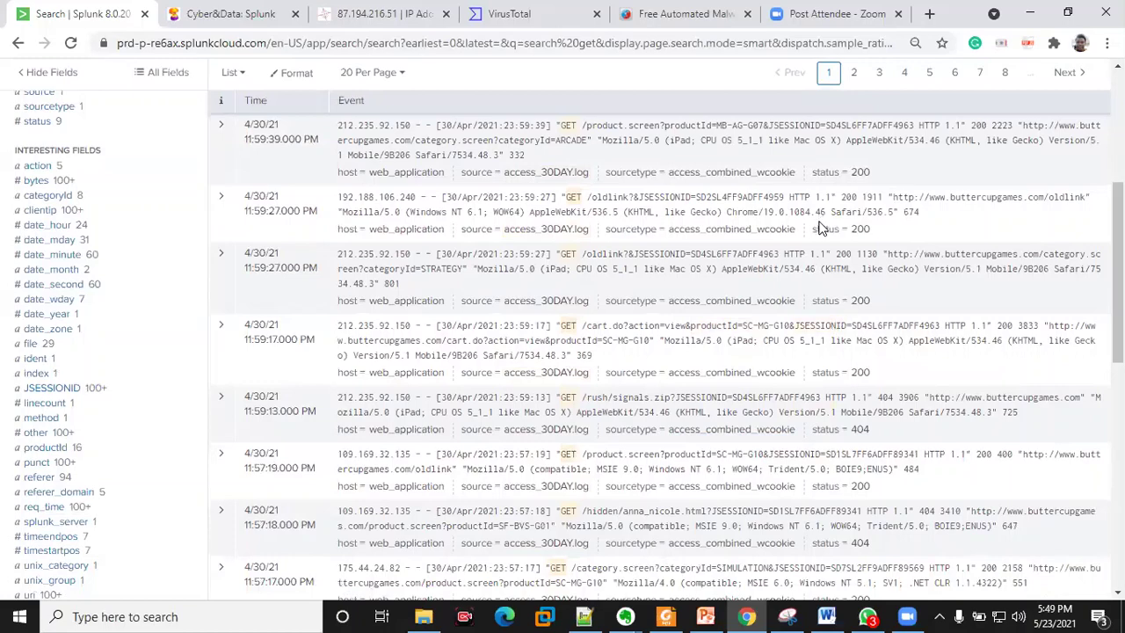
pyautogui.scroll(-1, 833, 325)
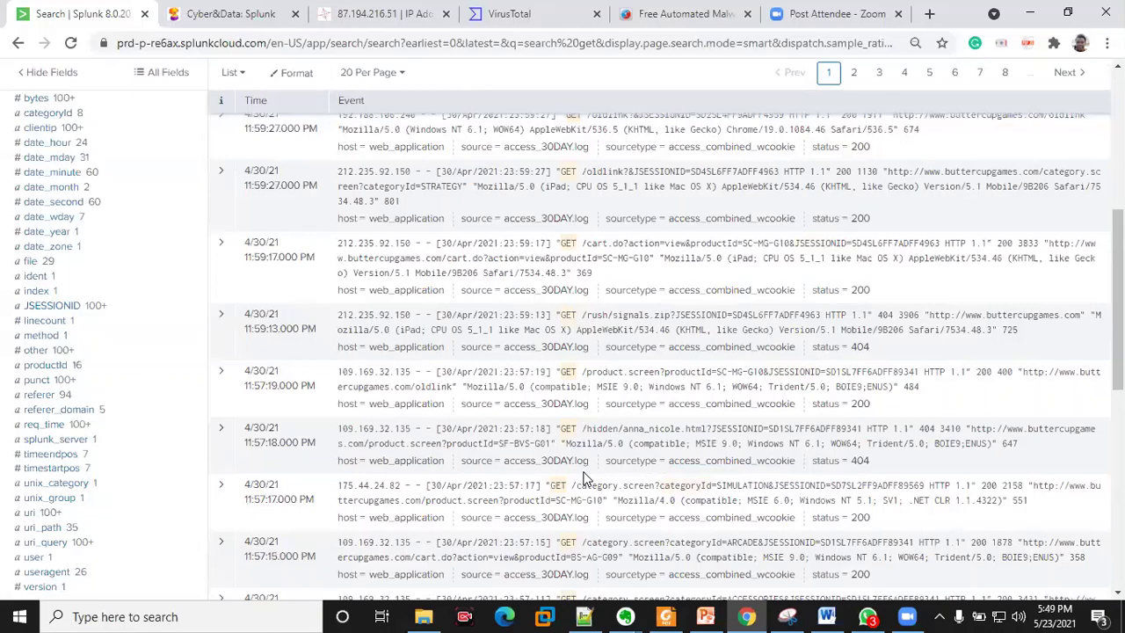
# Append "| top limit=20" to the get query
pyautogui.scroll(5, 587, 477)
pyautogui.click(67, 183)
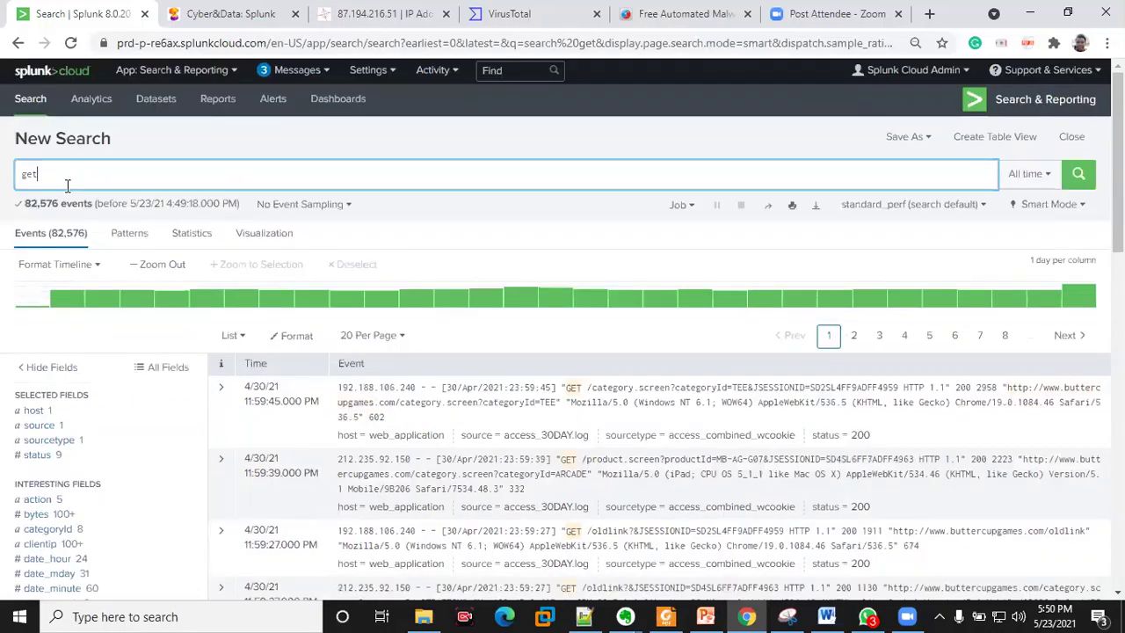
pyautogui.write('b')
pyautogui.press('BackSpace')
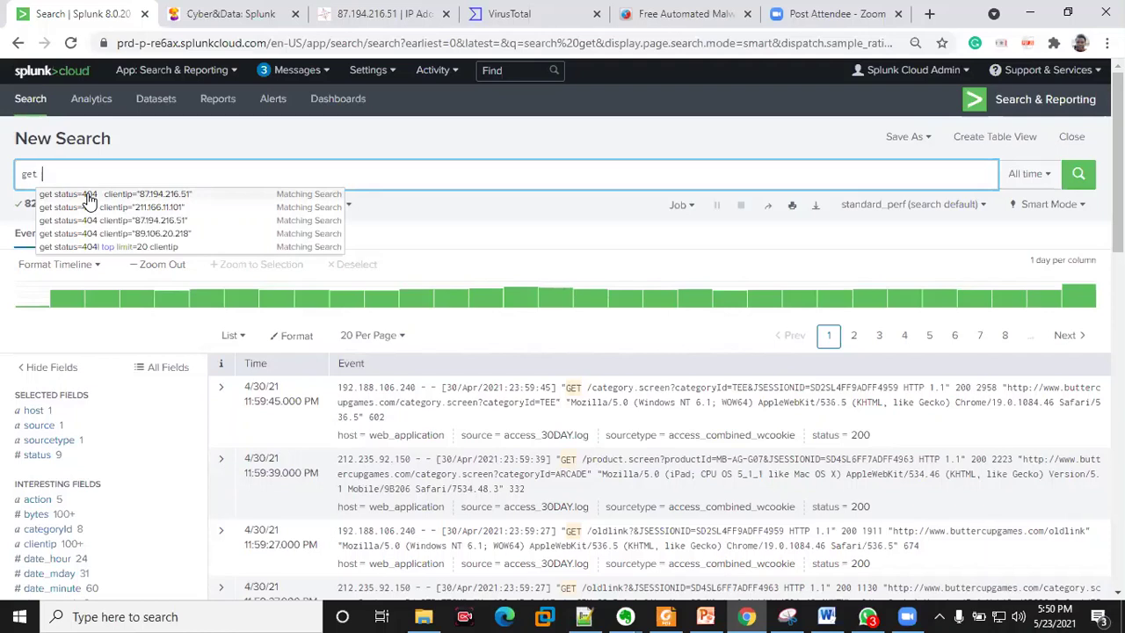
pyautogui.write('| ')
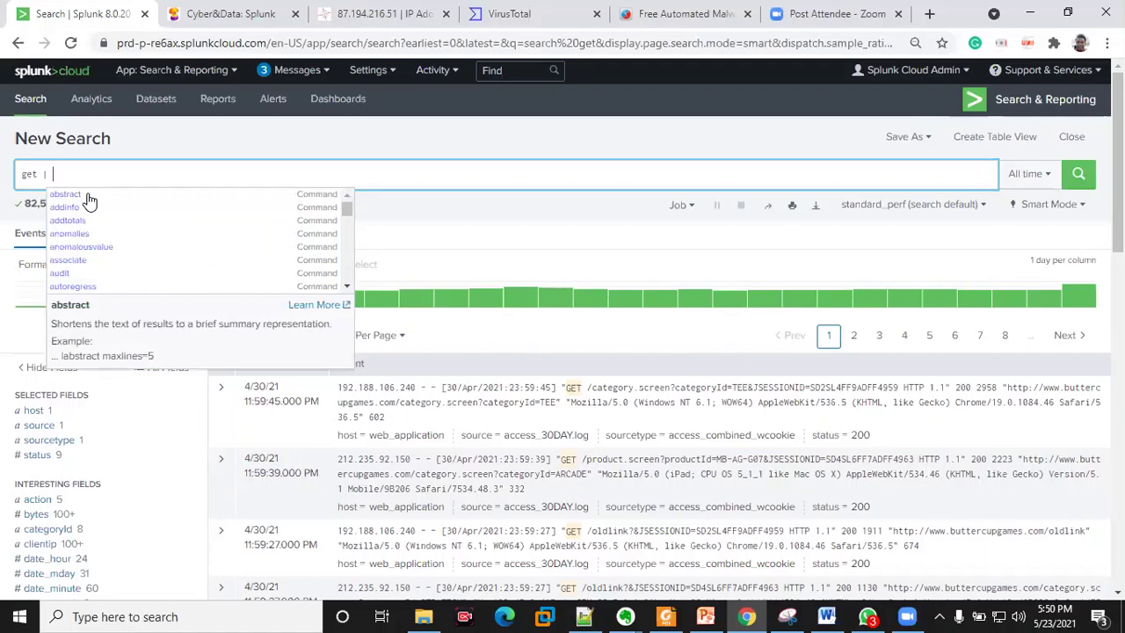
pyautogui.write(' top')
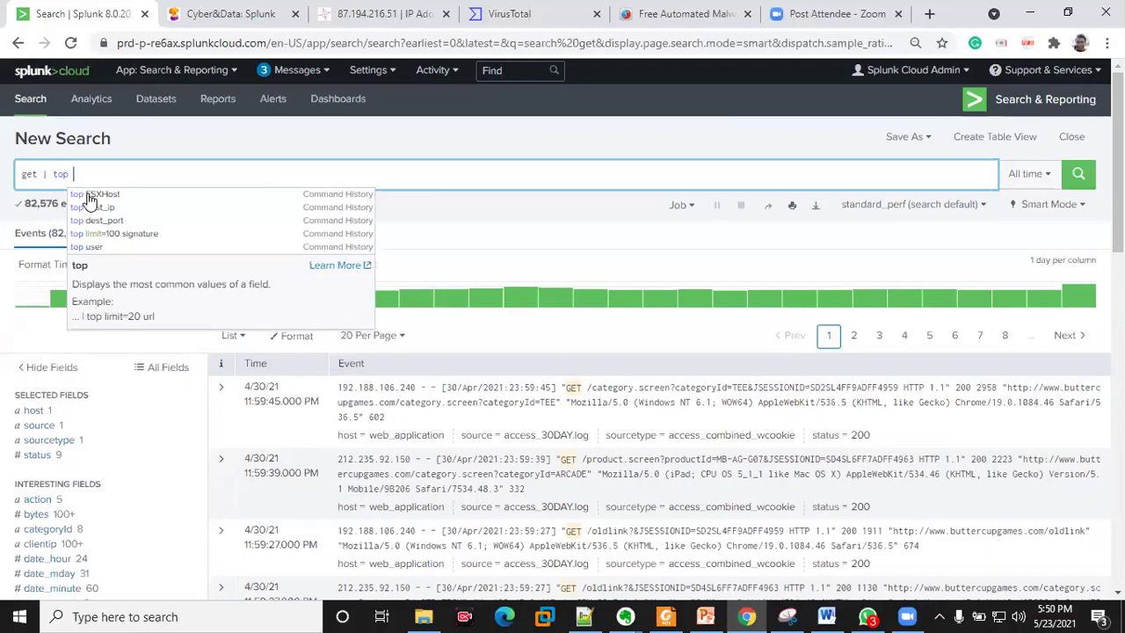
pyautogui.write('limit')
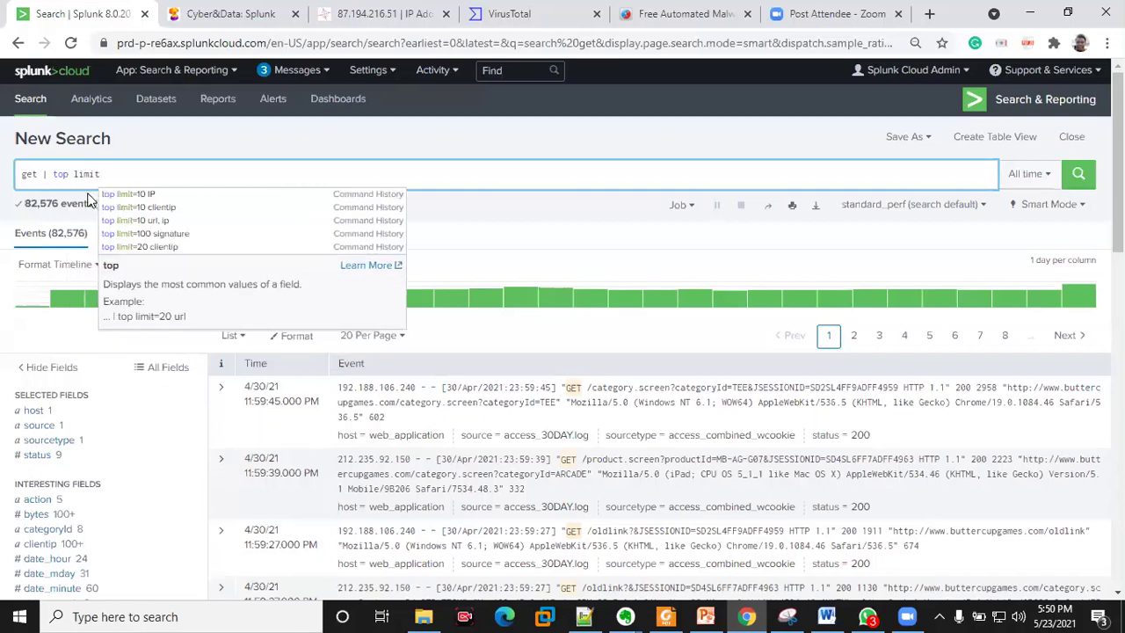
pyautogui.write(' 20')
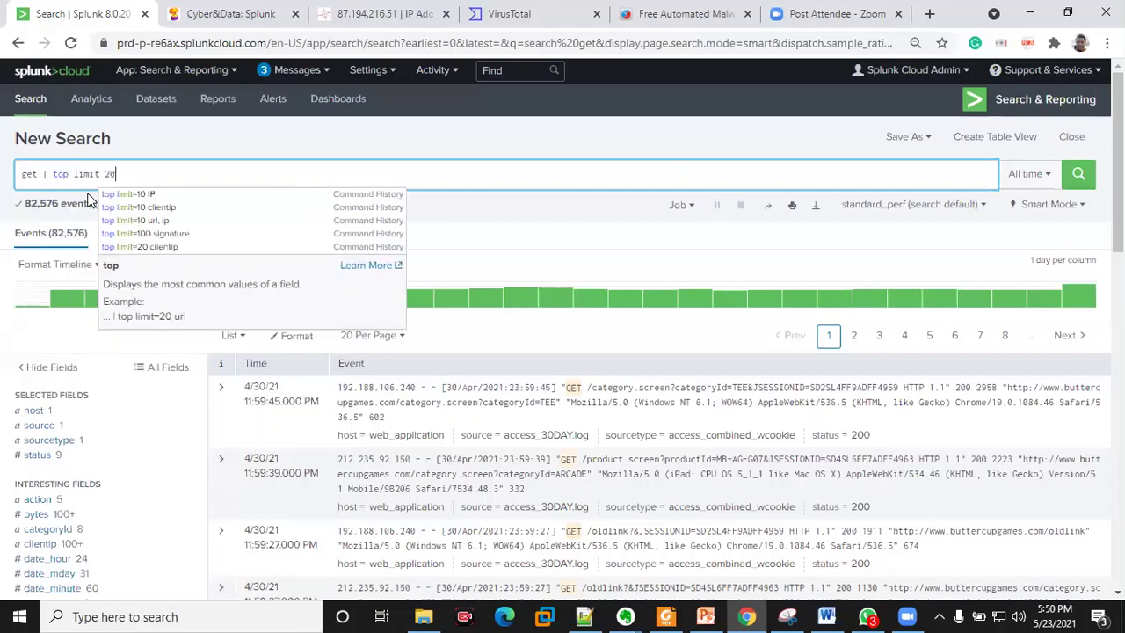
pyautogui.press('Escape')
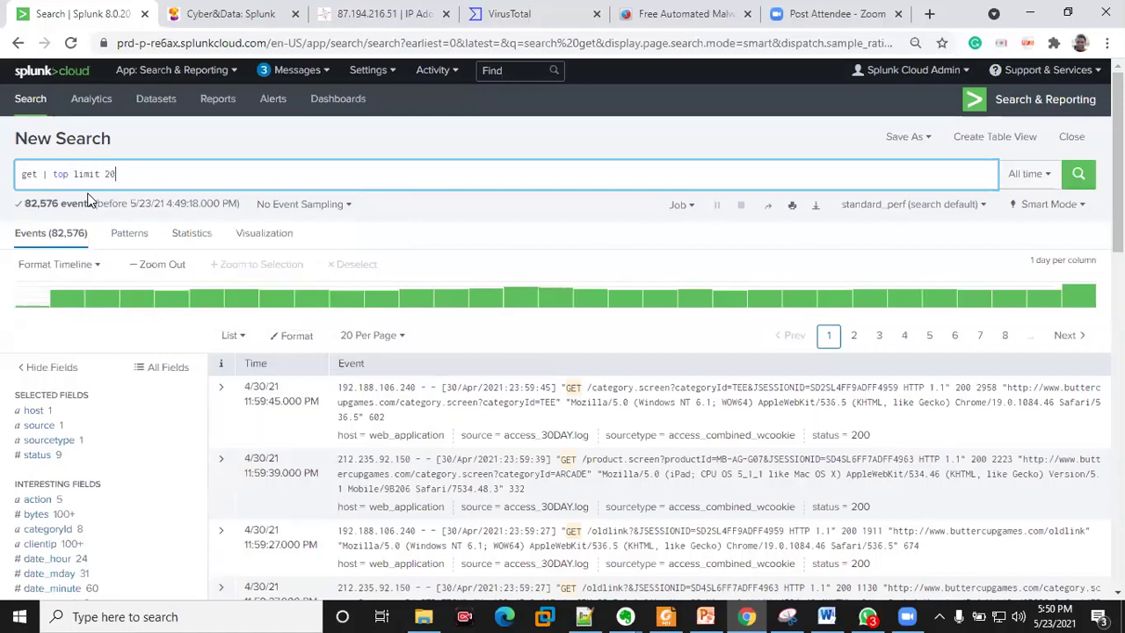
pyautogui.press('BackSpace')
pyautogui.press('BackSpace')
pyautogui.press('BackSpace')
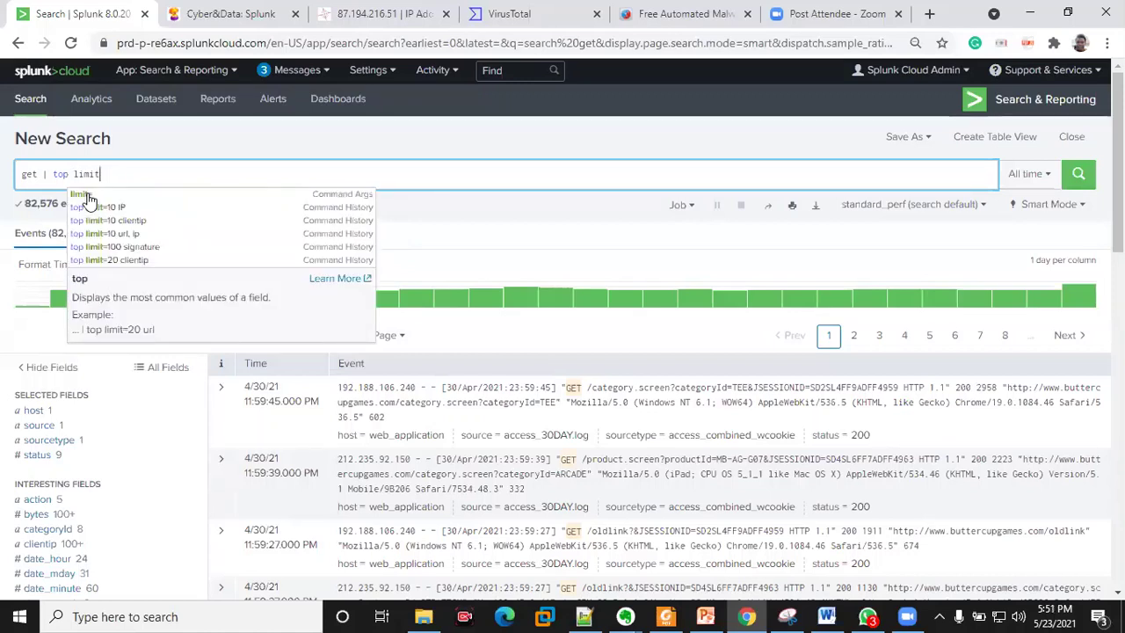
pyautogui.write('=20')
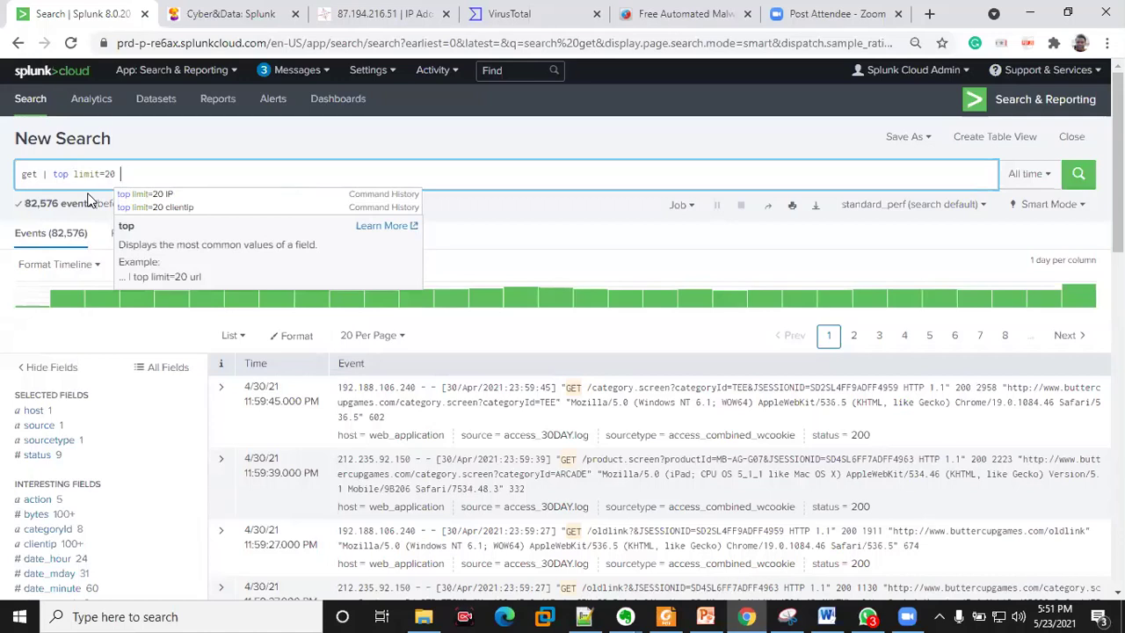
# Complete the top command with the IP field and run "get | top limit=20 IP"
pyautogui.write('cli')
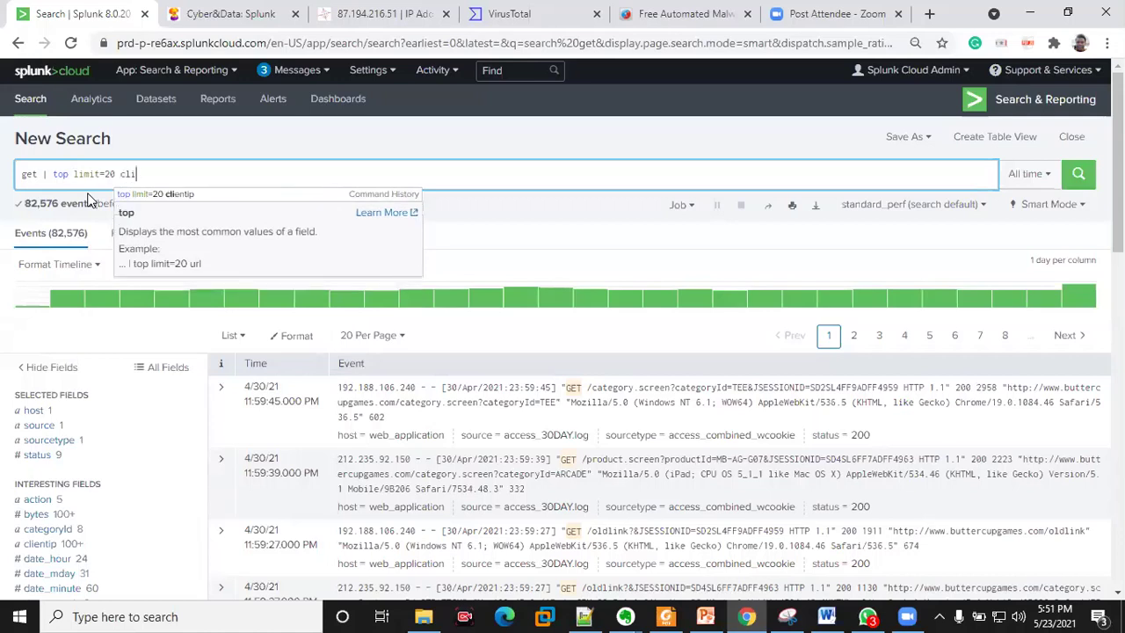
pyautogui.write('ent')
pyautogui.press('BackSpace')
pyautogui.press('BackSpace')
pyautogui.press('BackSpace')
pyautogui.press('BackSpace')
pyautogui.press('BackSpace')
pyautogui.press('BackSpace')
pyautogui.write('IP')
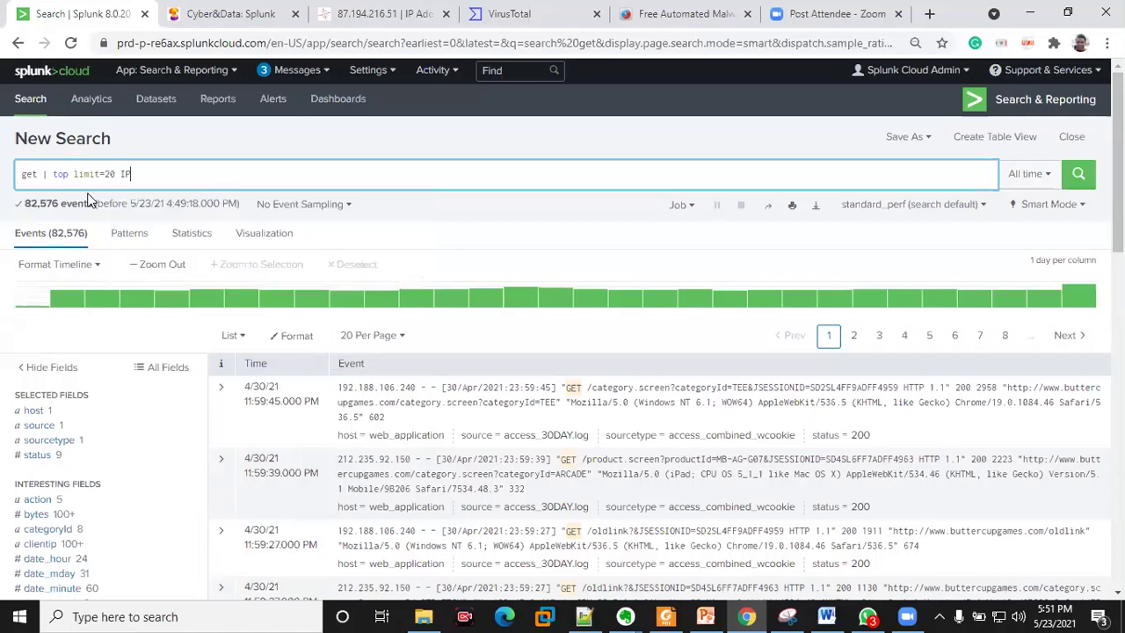
pyautogui.click(1076, 178)
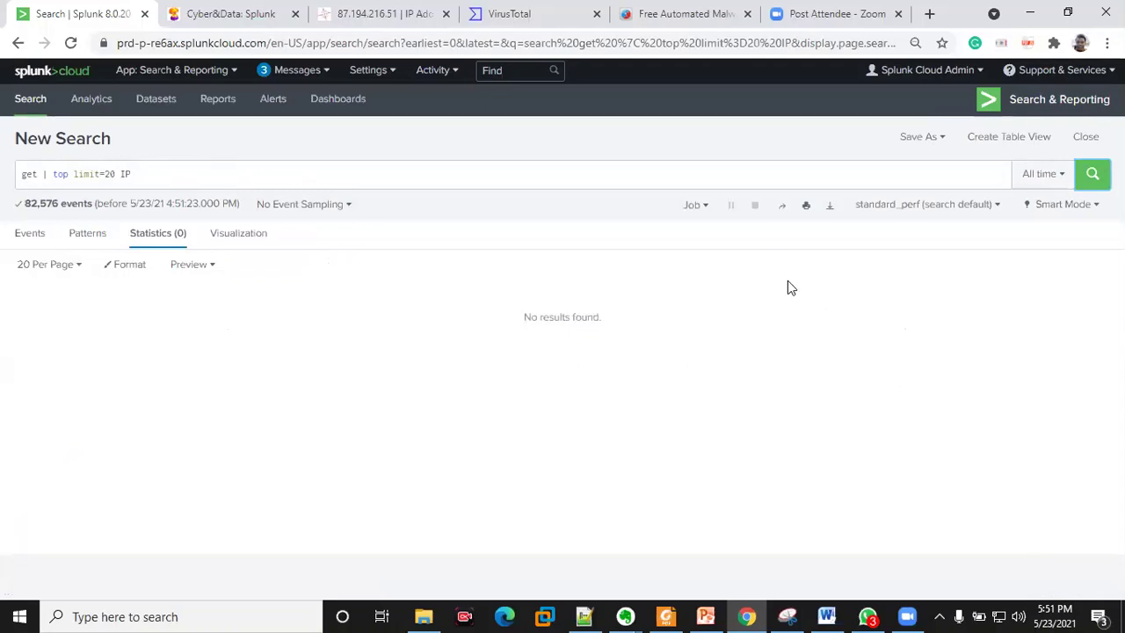
# Remove "| top limit=20 IP" from the query and run the get search again over all time
pyautogui.click(246, 168)
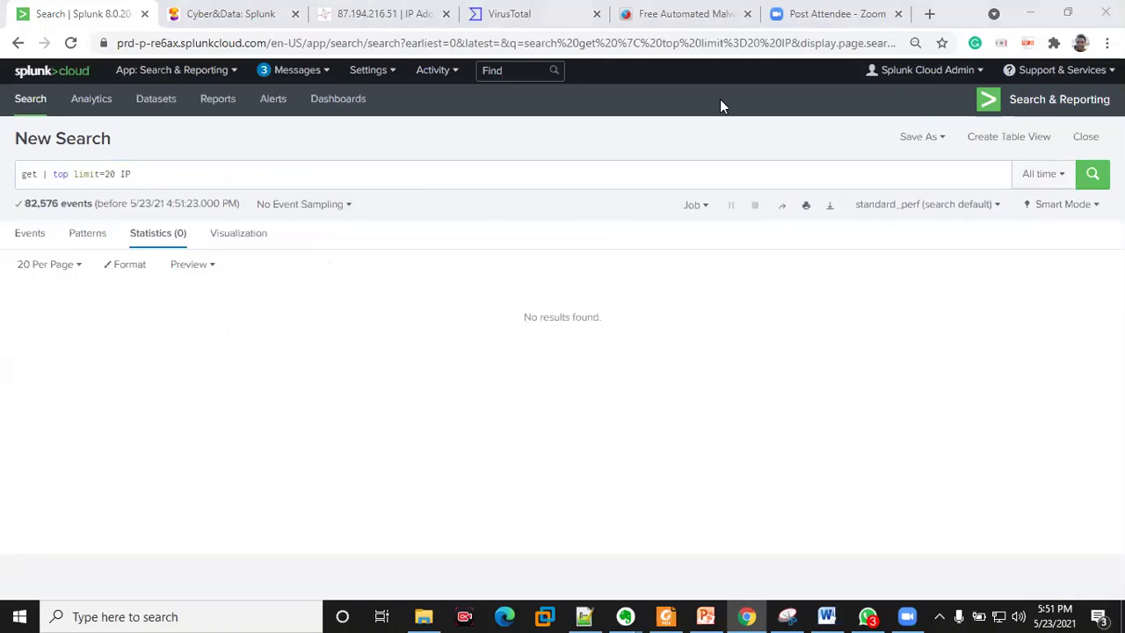
pyautogui.click(145, 174)
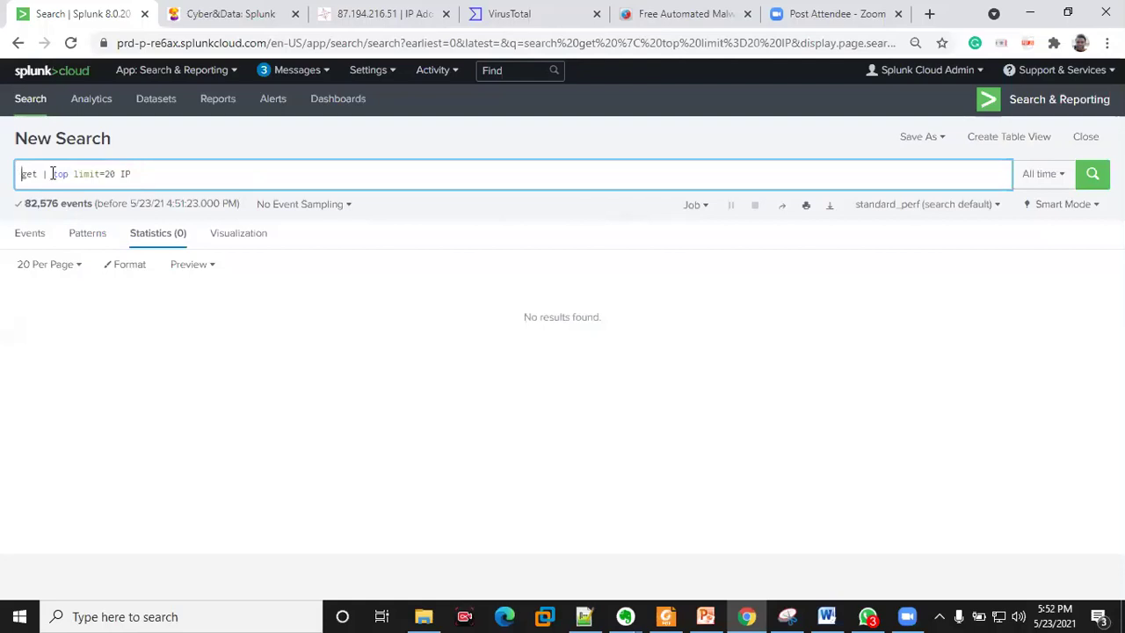
pyautogui.moveTo(38, 174); pyautogui.dragTo(181, 172)
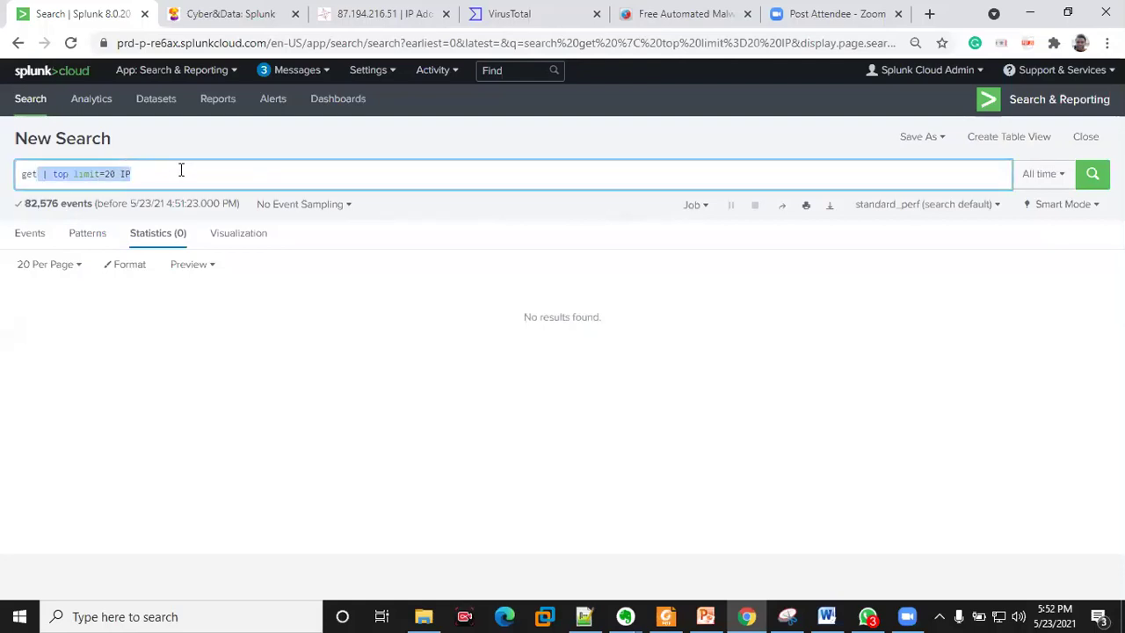
pyautogui.press('BackSpace')
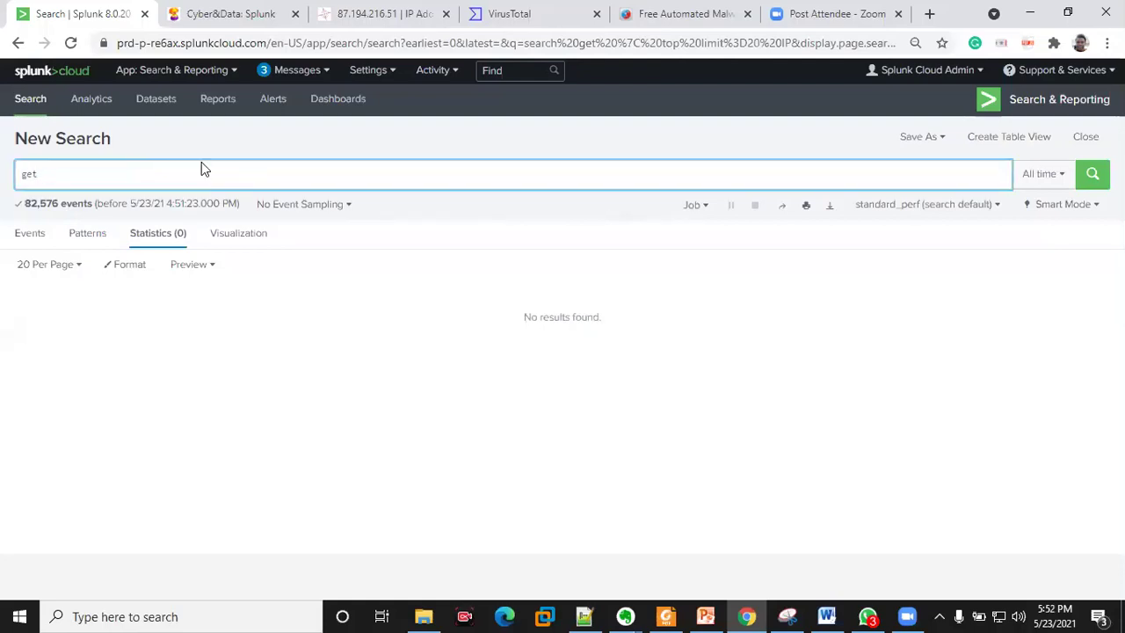
pyautogui.click(1092, 174)
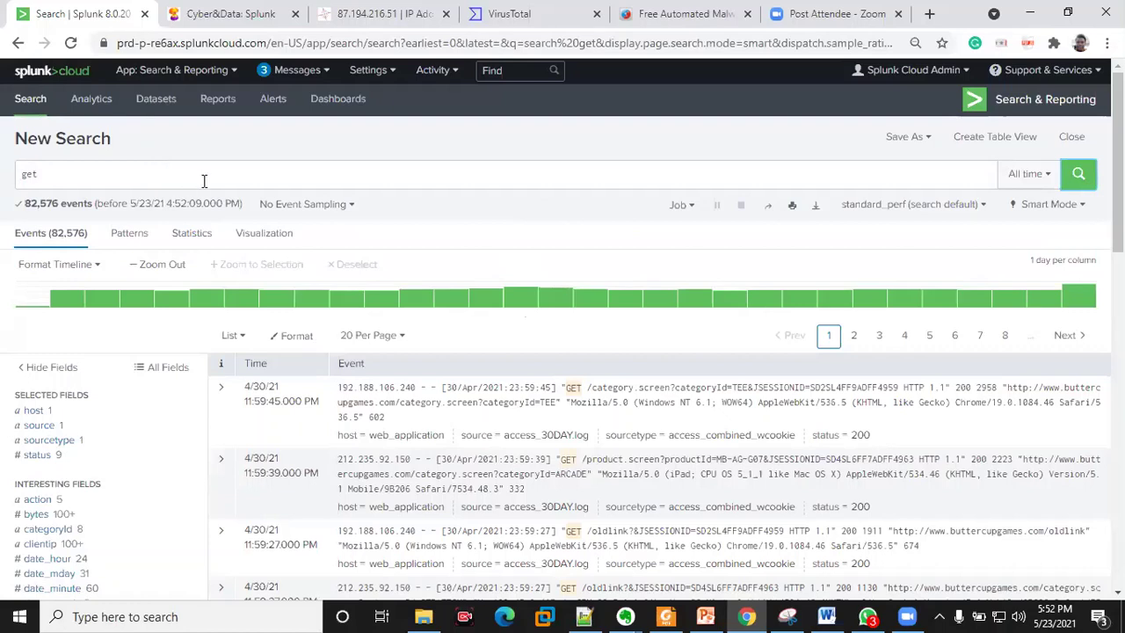
# Append "| top limit=20 IP" to the get query again and remove the extra space before the pipe
pyautogui.click(136, 168)
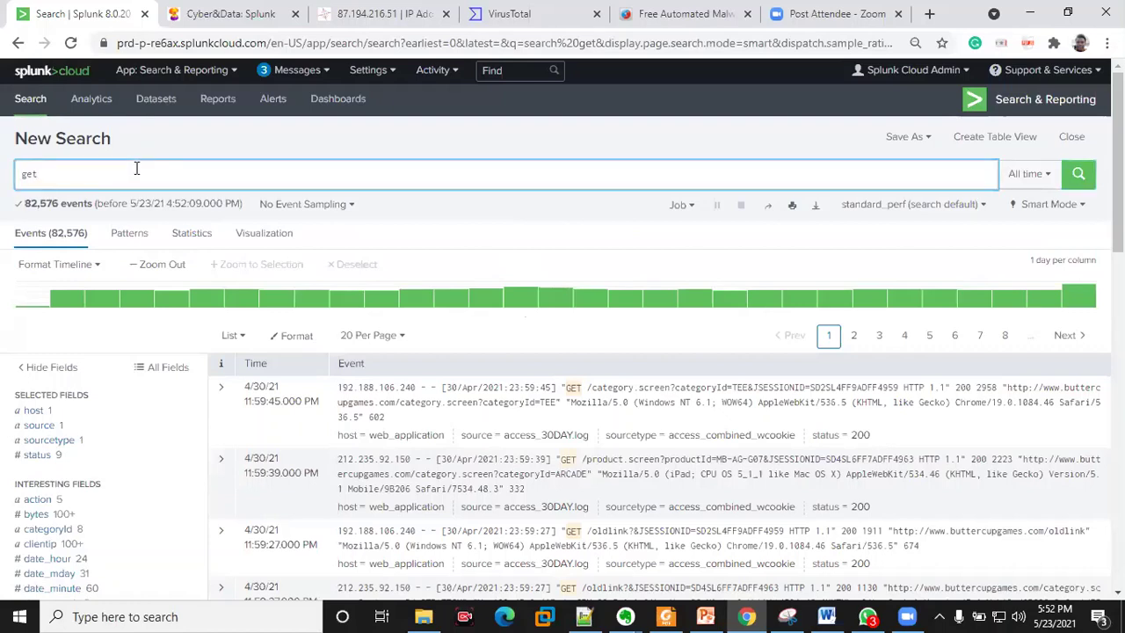
pyautogui.write('| top limit=20 IP')
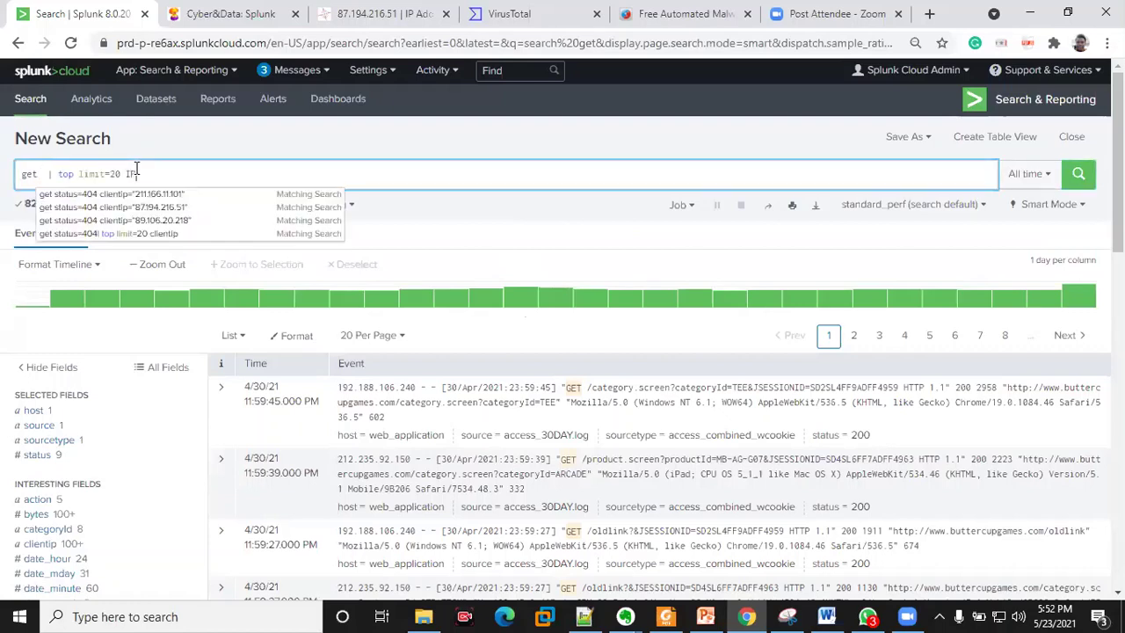
pyautogui.click(45, 175)
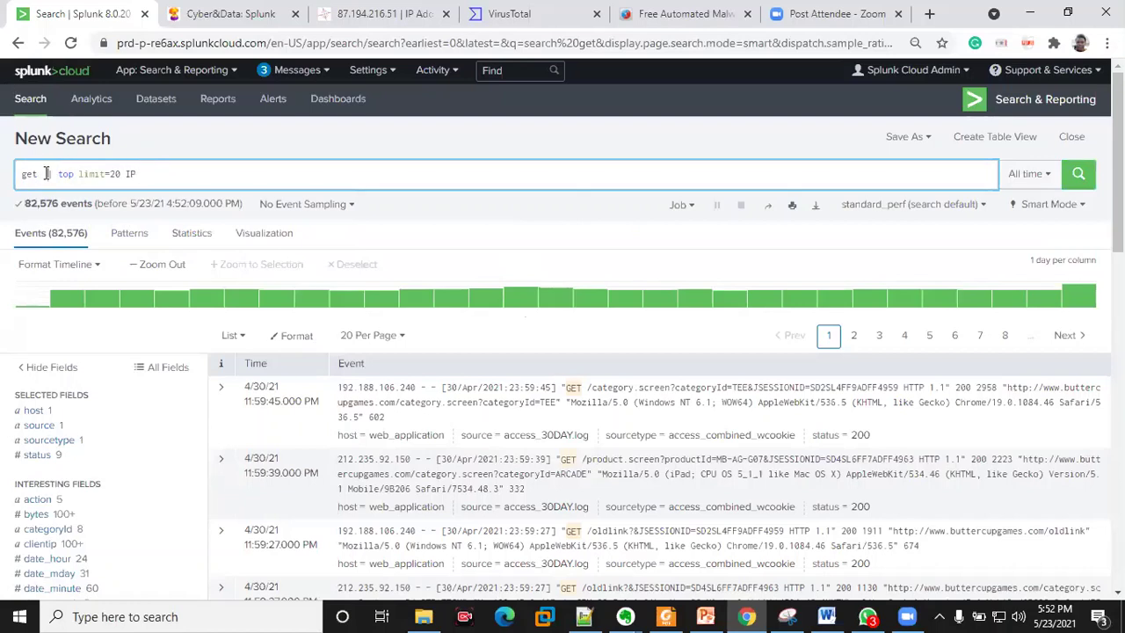
pyautogui.press('BackSpace')
pyautogui.press('BackSpace')
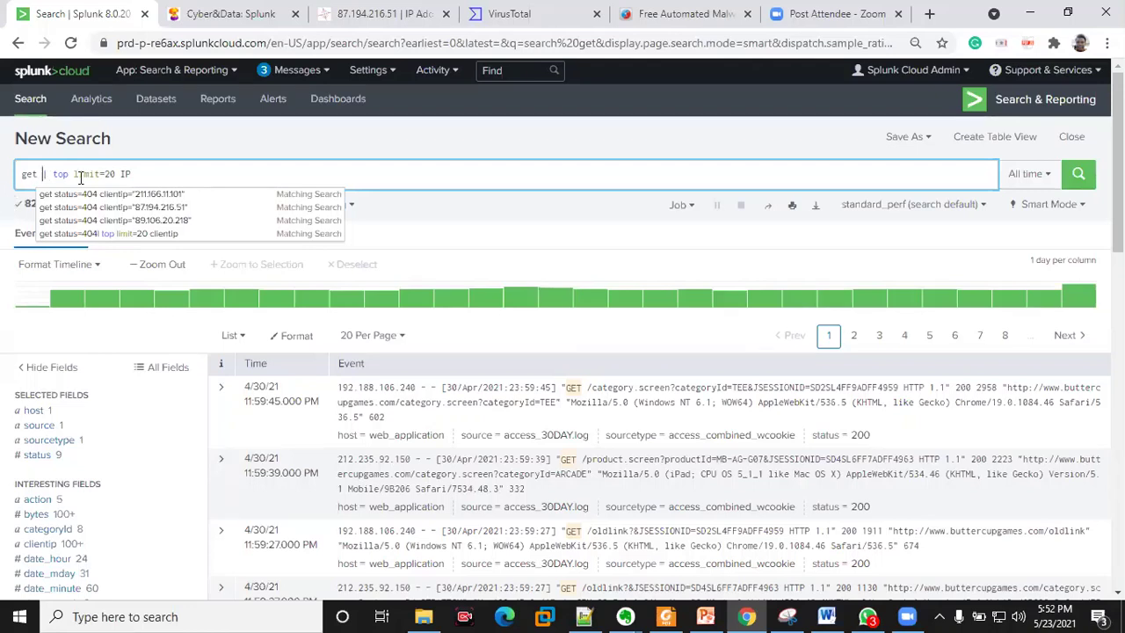
pyautogui.click(137, 173)
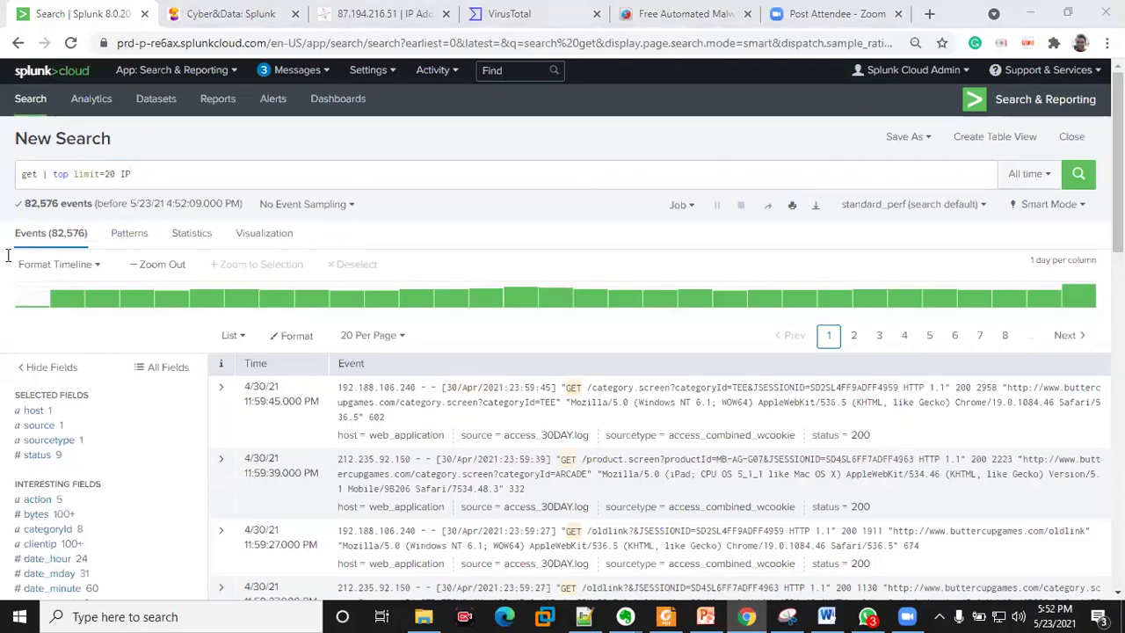
pyautogui.hotkey('ctrl', 'a')
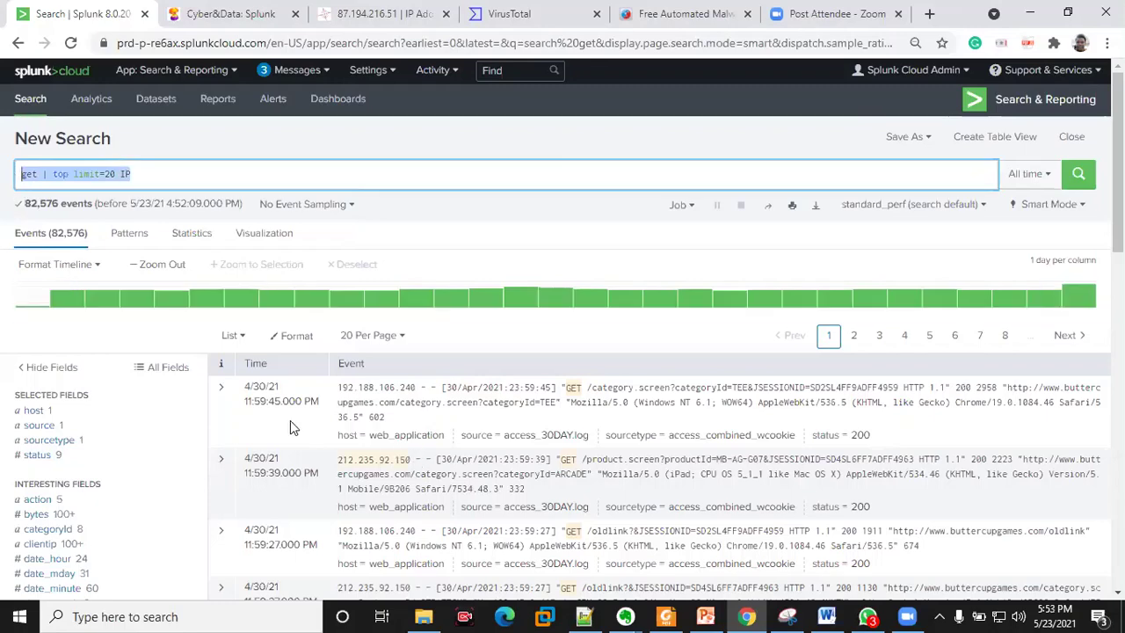
# Expand the first GET event and examine its field list for the field name that holds the source IP address
pyautogui.click(221, 393)
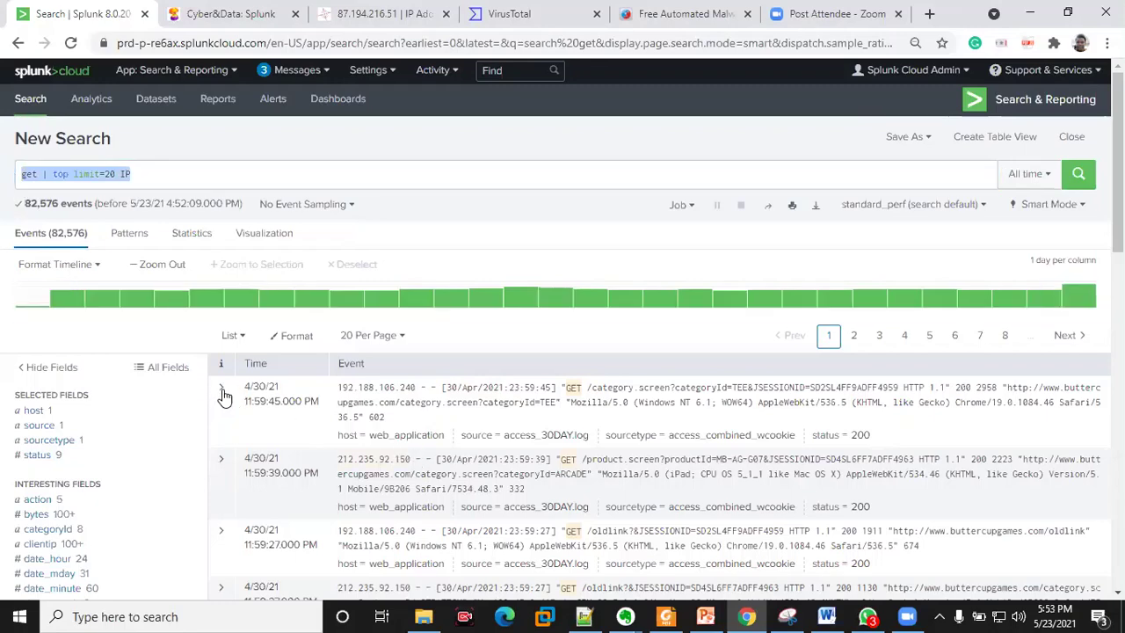
pyautogui.scroll(-2, 321, 334)
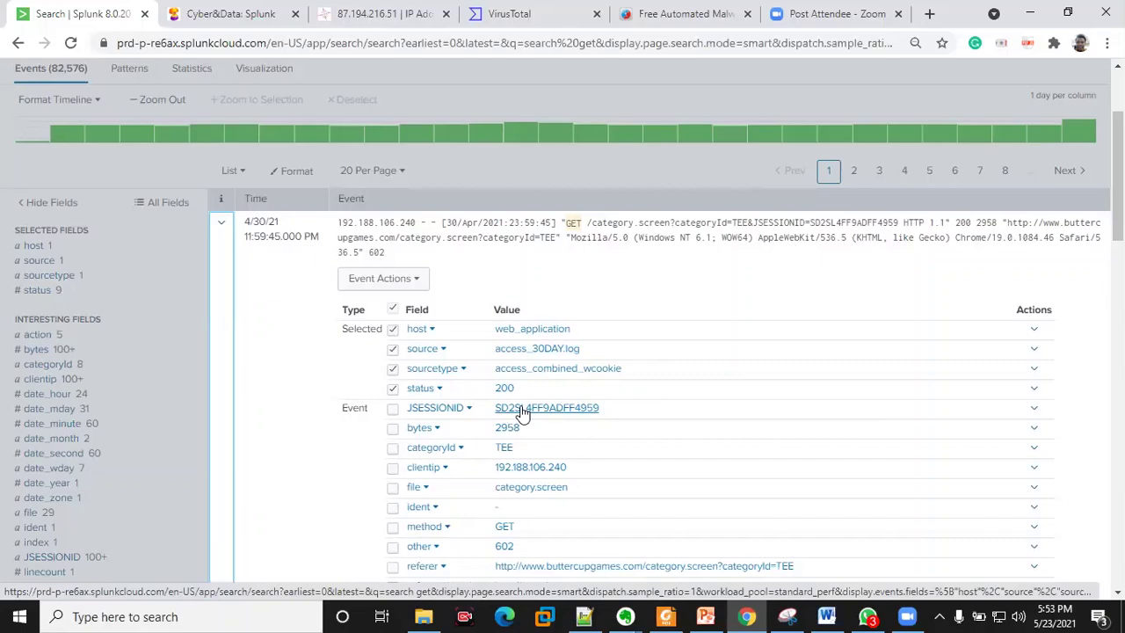
pyautogui.scroll(-2, 518, 407)
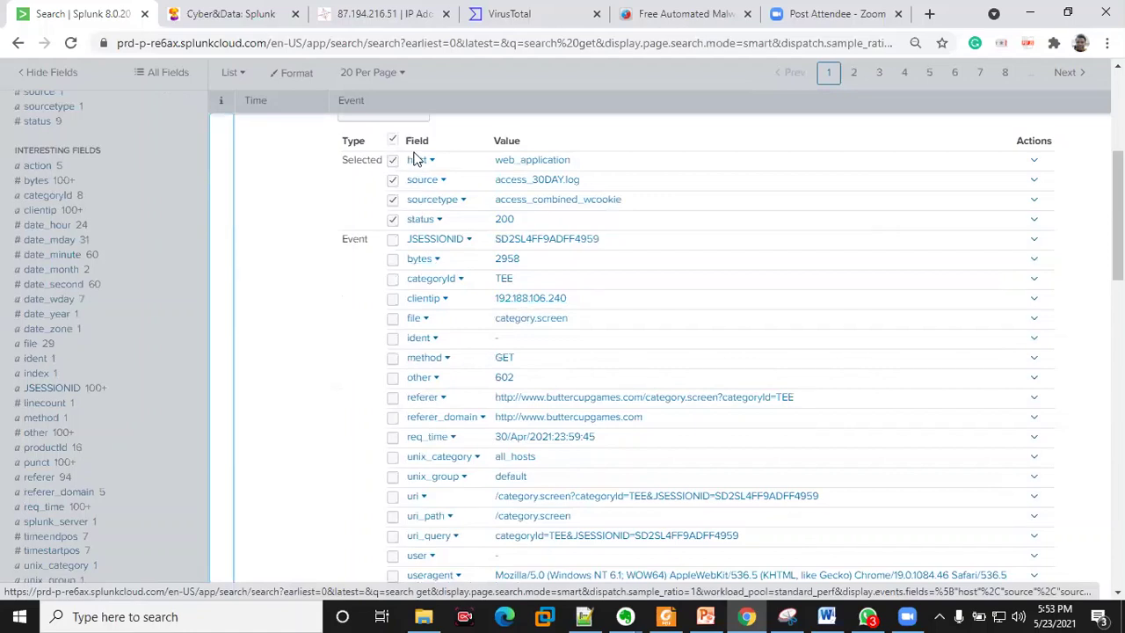
pyautogui.scroll(4, 431, 300)
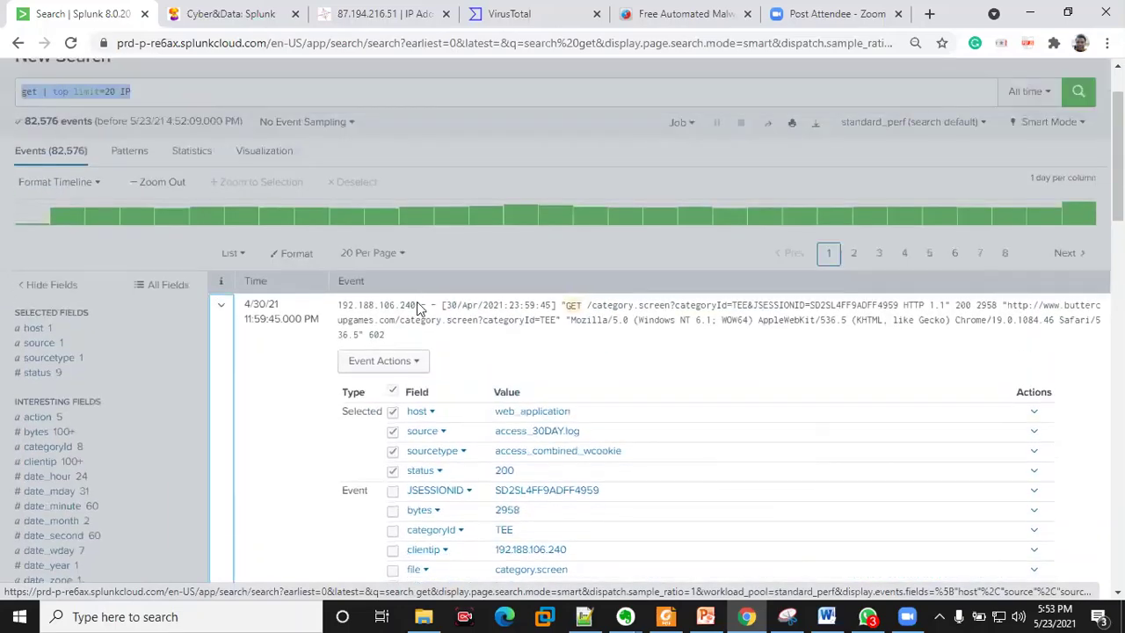
pyautogui.moveTo(21, 174); pyautogui.dragTo(132, 173)
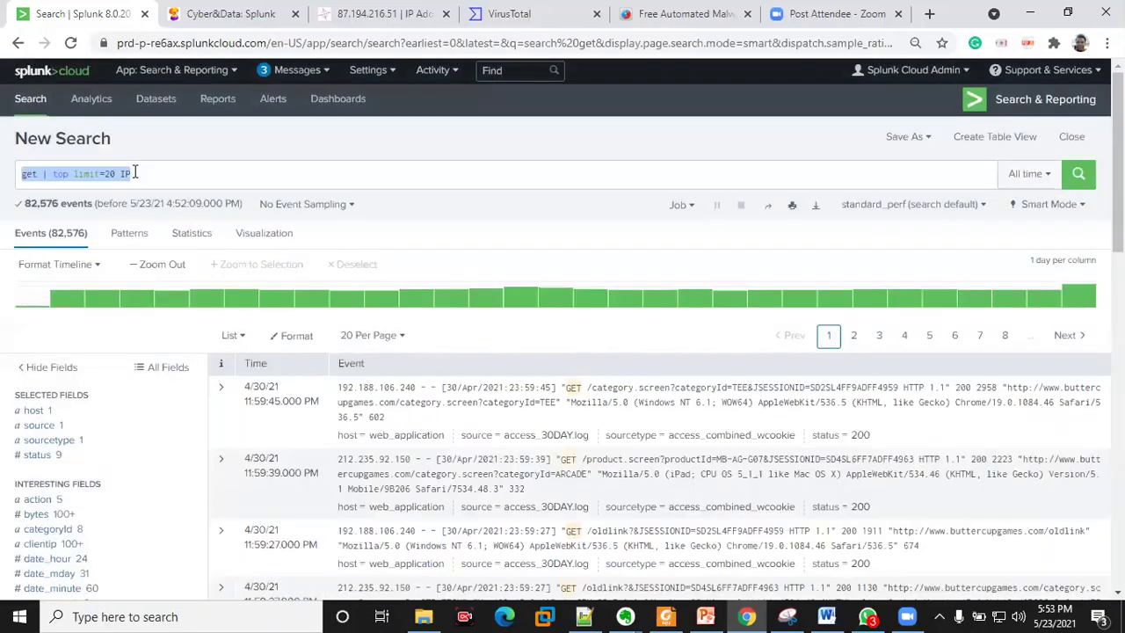
pyautogui.scroll(-2, 490, 244)
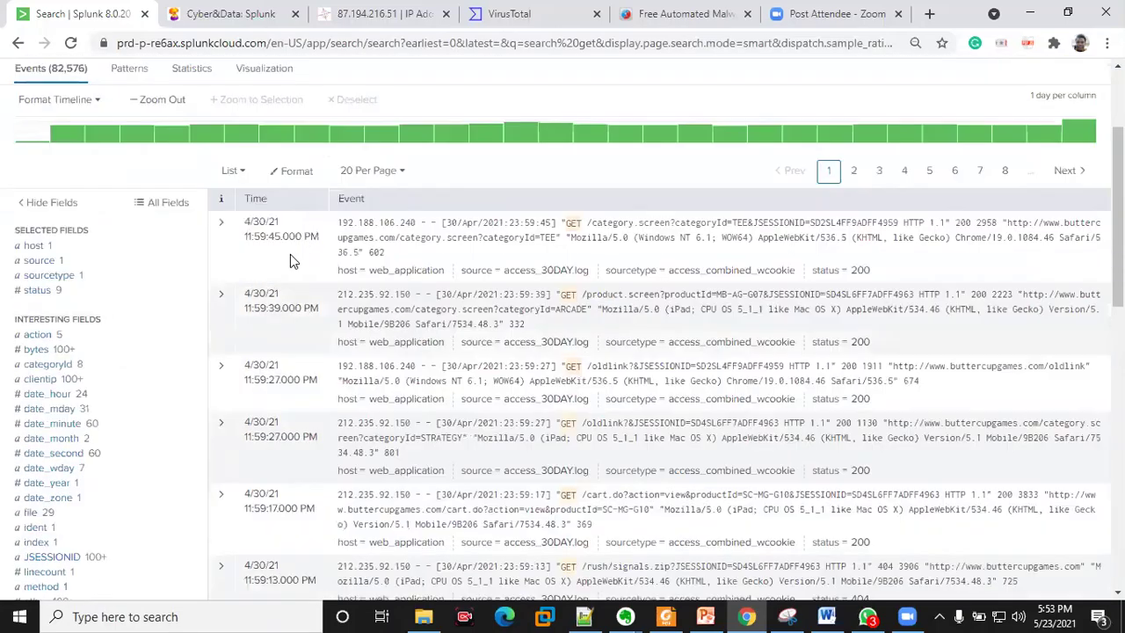
pyautogui.click(221, 222)
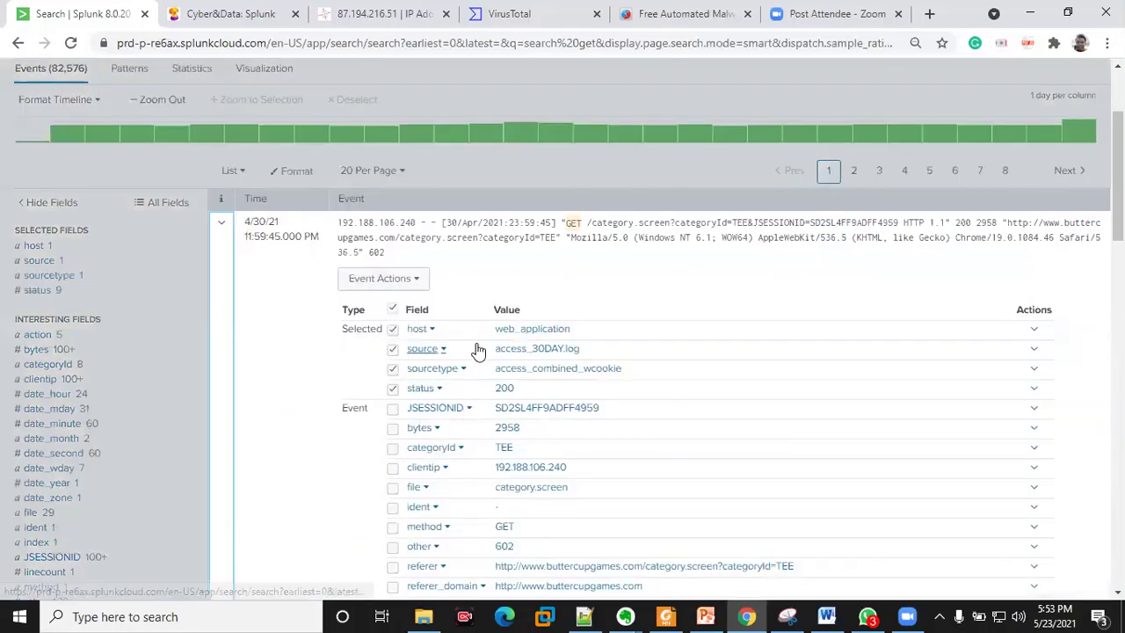
pyautogui.scroll(-2, 478, 351)
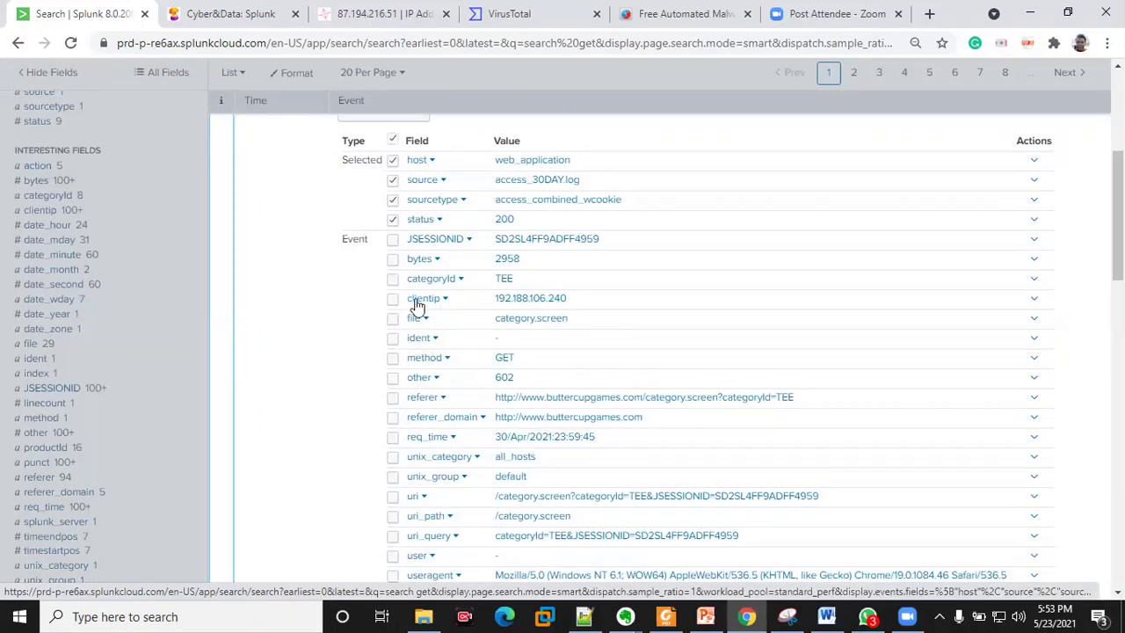
pyautogui.scroll(3, 415, 324)
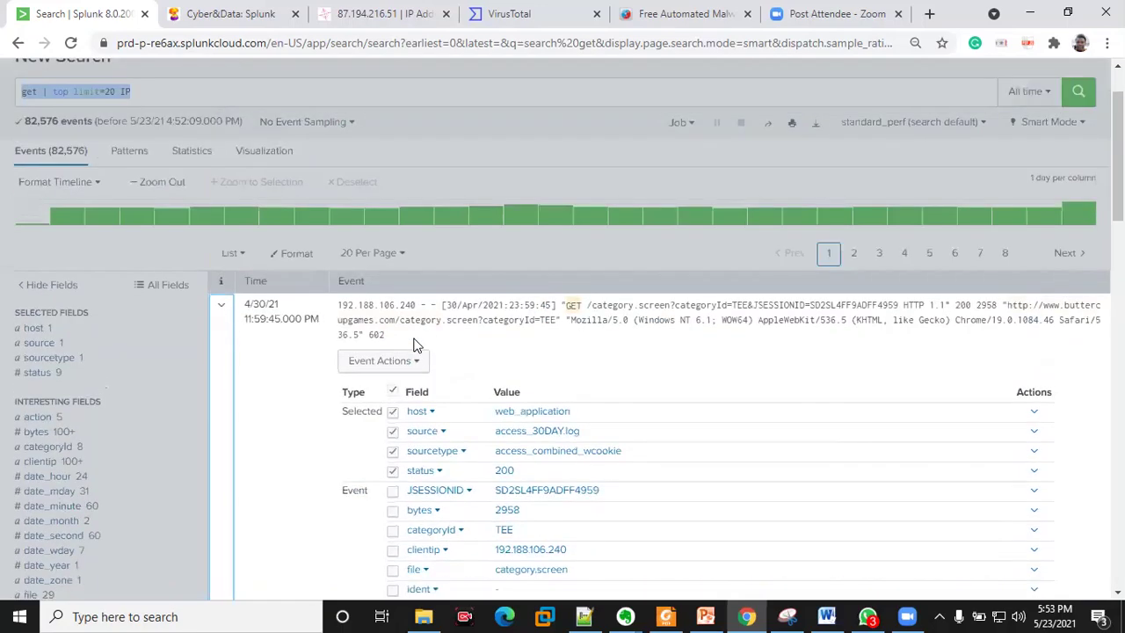
pyautogui.scroll(-1, 415, 324)
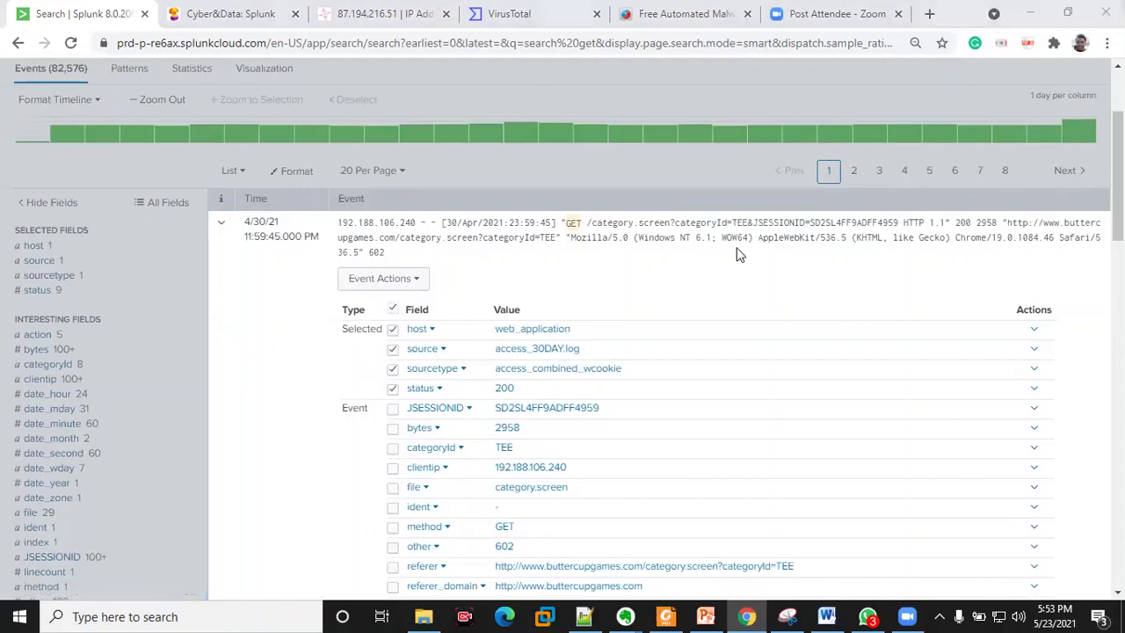
pyautogui.scroll(-2, 420, 433)
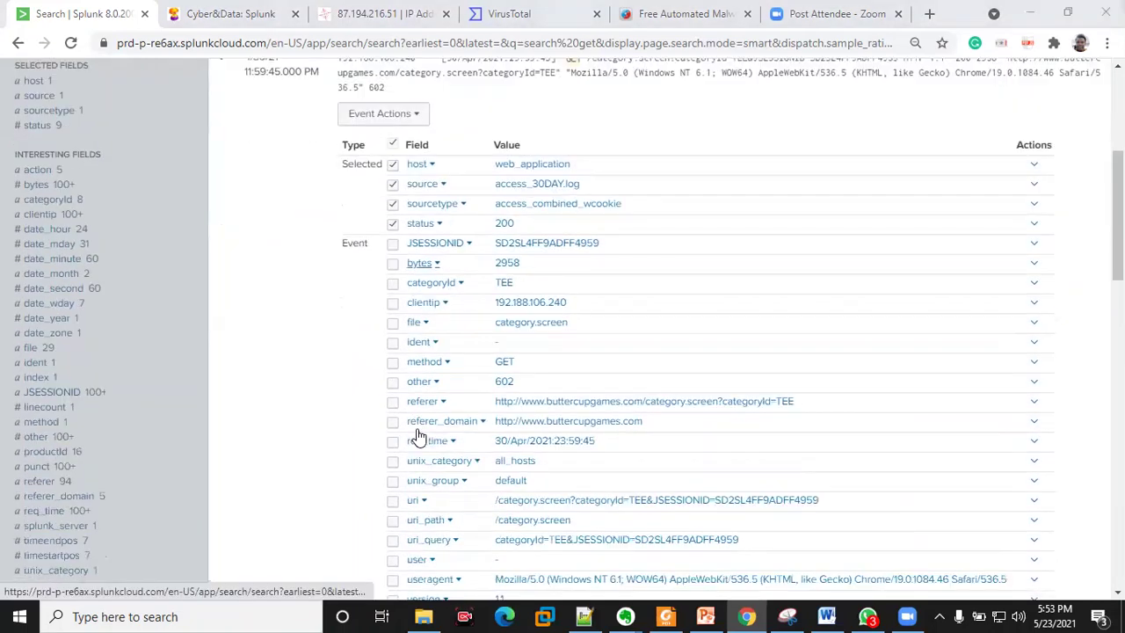
pyautogui.scroll(4, 427, 475)
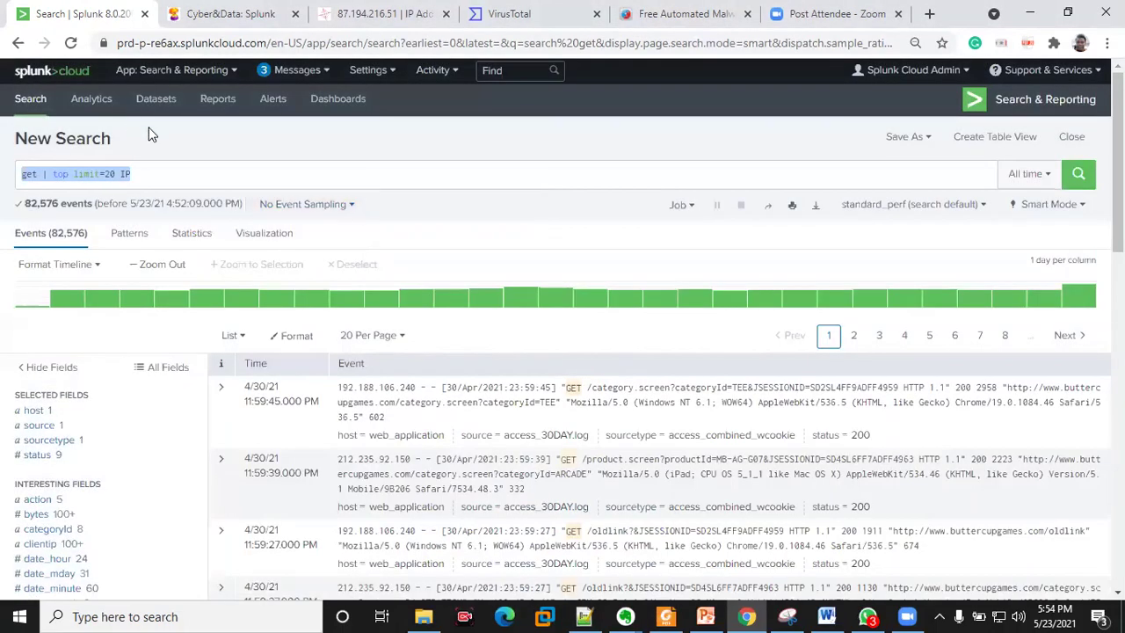
# Replace IP with clientip in the top command and run "get | top limit=20 clientip"
pyautogui.click(178, 172)
pyautogui.press('BackSpace')
pyautogui.press('BackSpace')
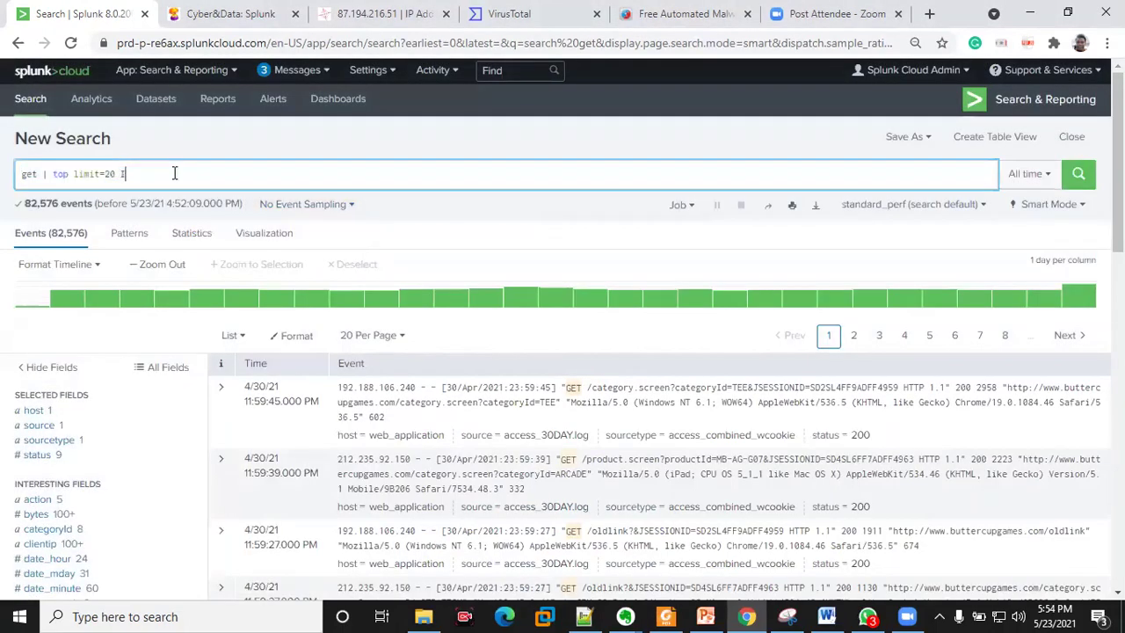
pyautogui.write('clientip')
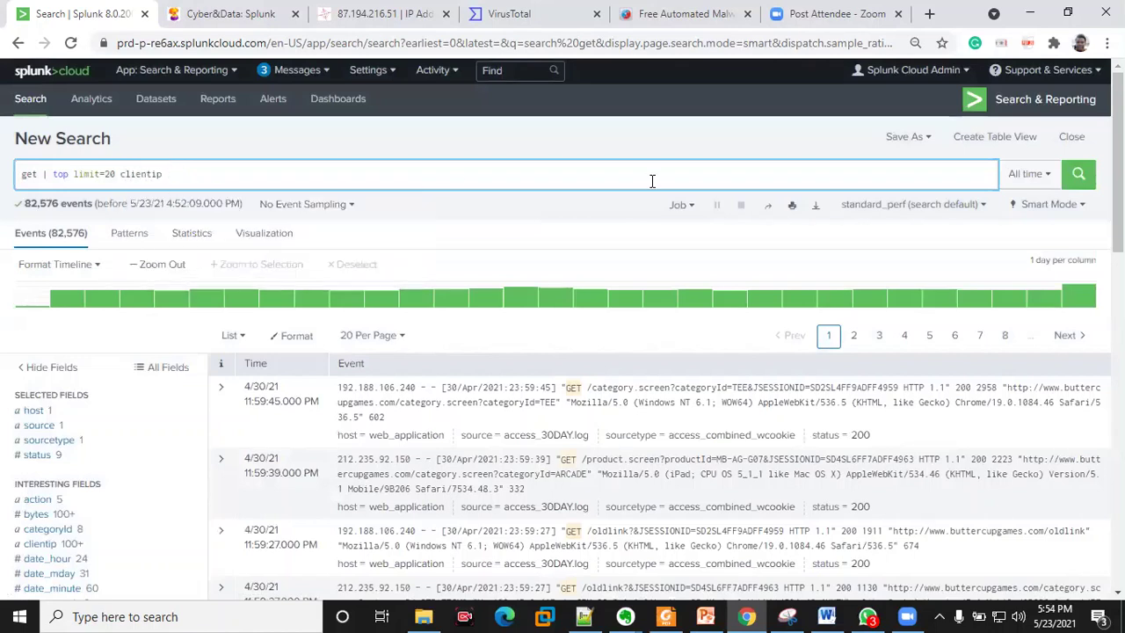
pyautogui.click(1077, 173)
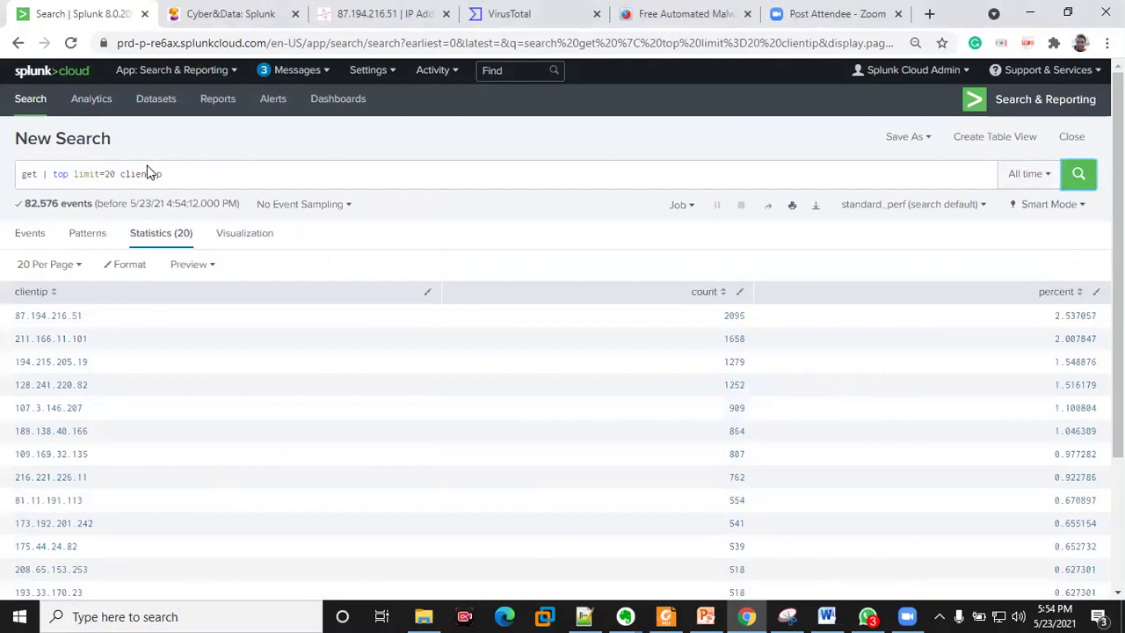
# Highlight clientip in the query, and copy the first client IP in the statistics table, 87.194.216.51
pyautogui.moveTo(162, 173); pyautogui.dragTo(117, 174)
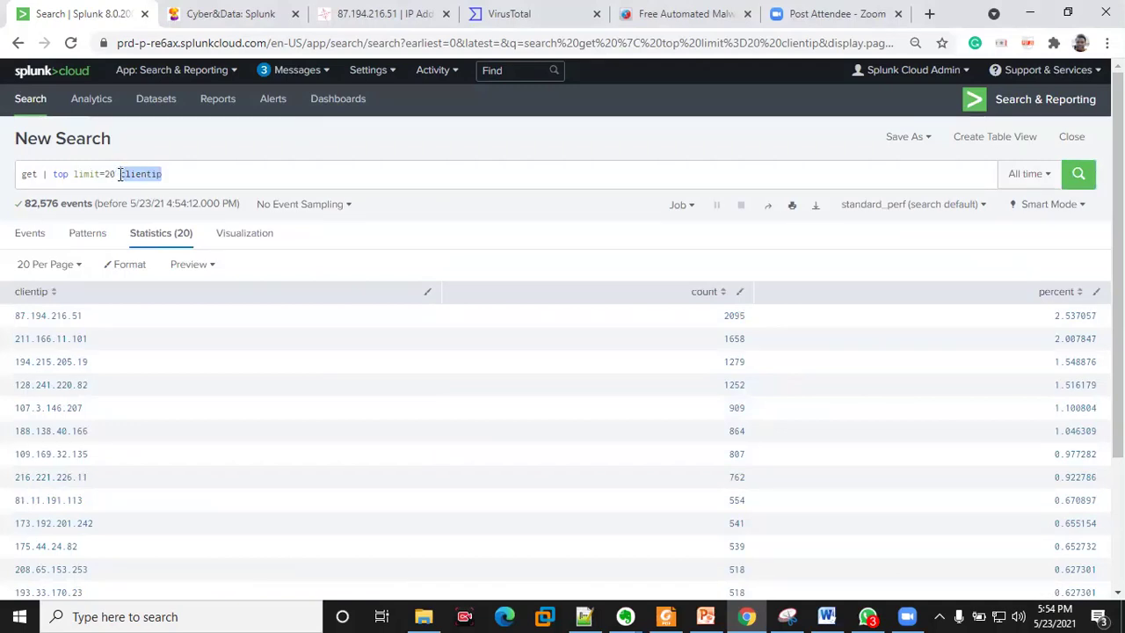
pyautogui.moveTo(120, 174); pyautogui.dragTo(121, 174)
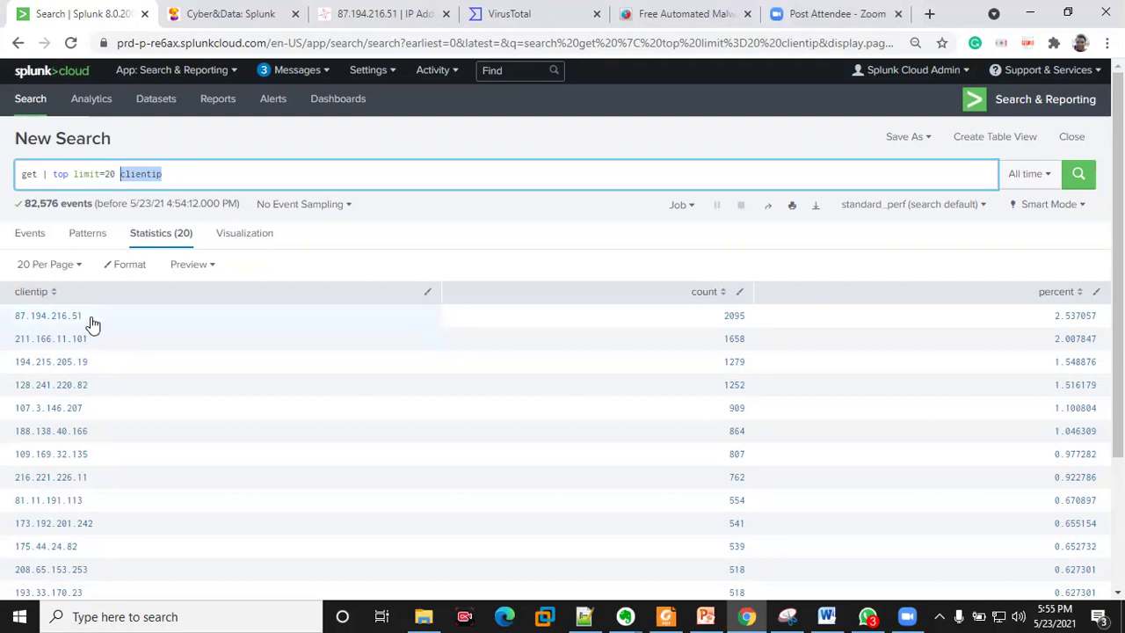
pyautogui.moveTo(92, 325); pyautogui.dragTo(7, 321)
pyautogui.hotkey('ctrl', 'c')
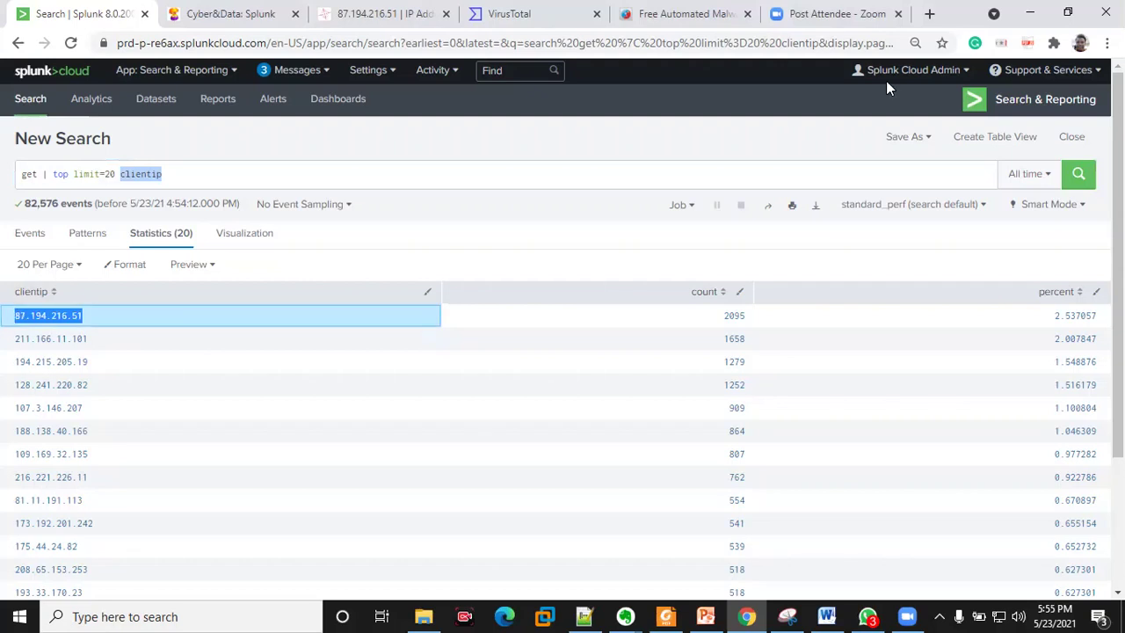
# Return the open VirusTotal, Hybrid Analysis and Project Honey Pot pages from their previous IP results to their search pages
pyautogui.click(510, 13)
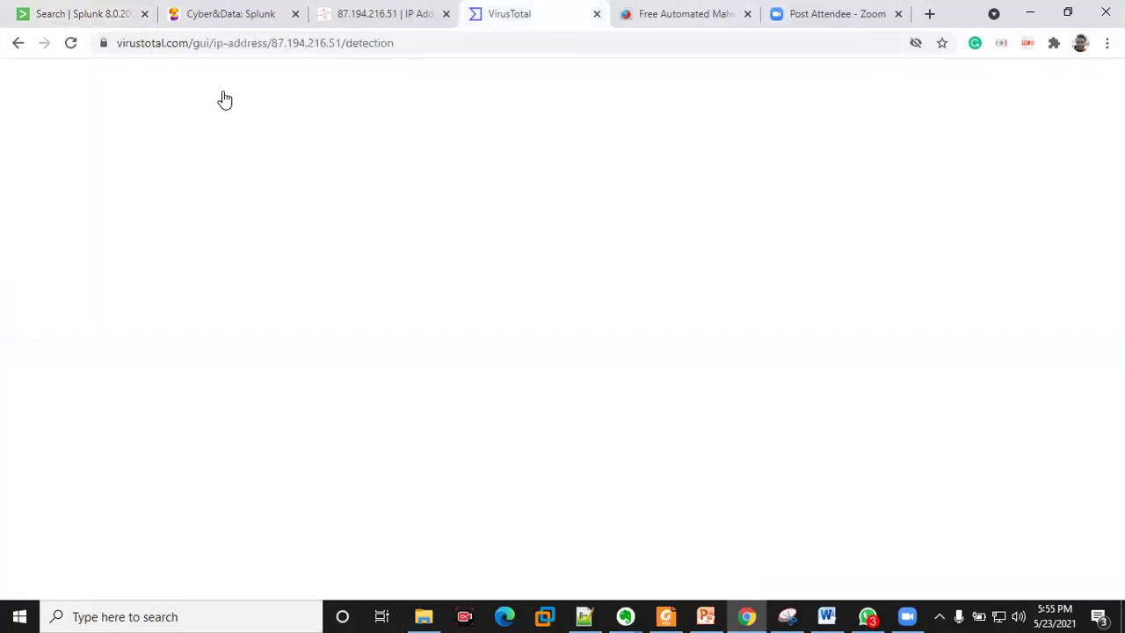
pyautogui.click(164, 47)
pyautogui.click(19, 44)
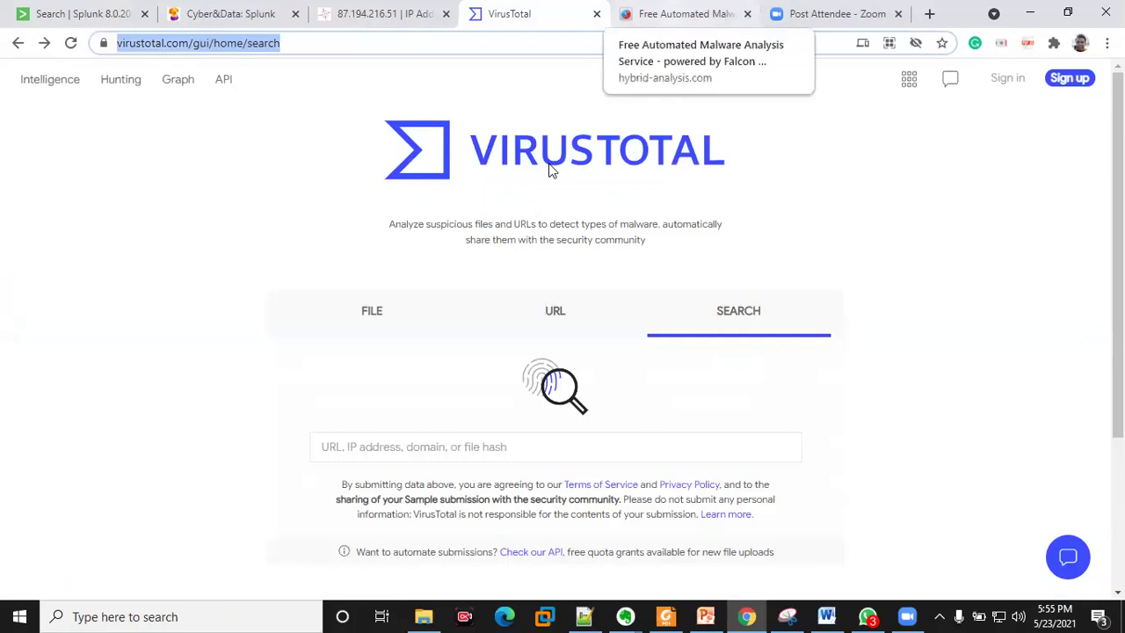
pyautogui.hotkey('ctrl', 'Tab')
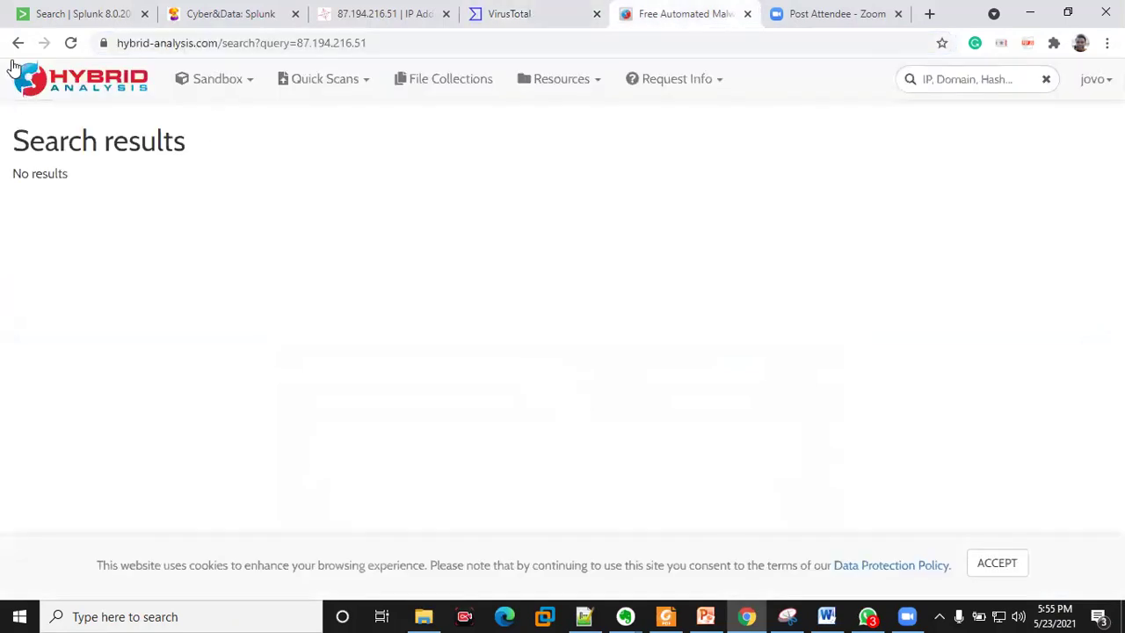
pyautogui.click(19, 42)
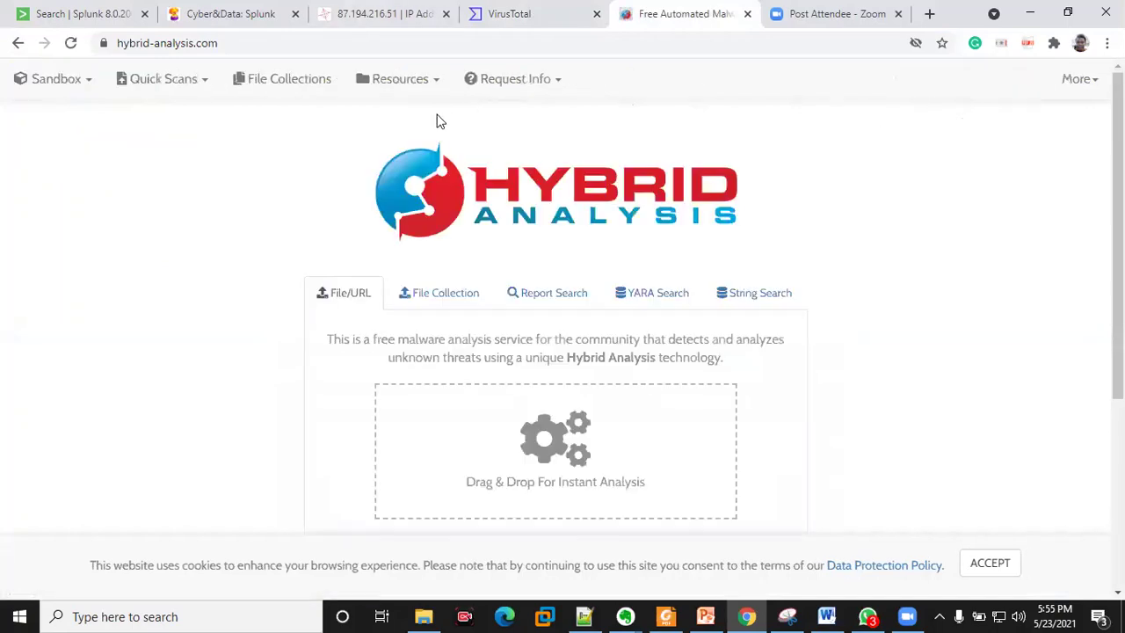
pyautogui.hotkey('ctrl', '3')
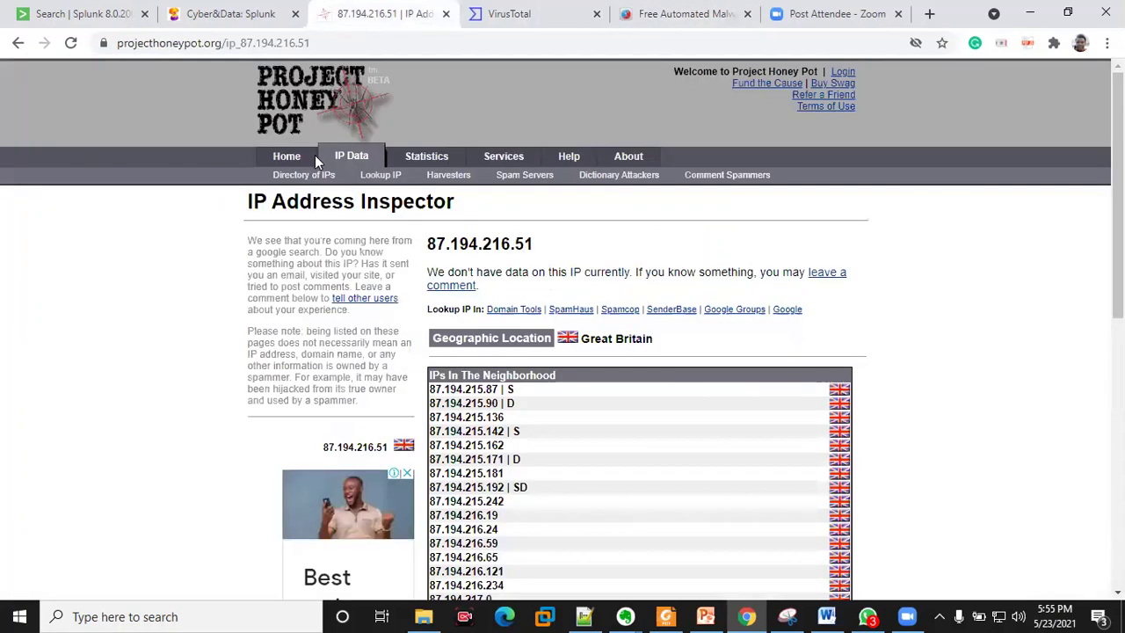
pyautogui.click(18, 44)
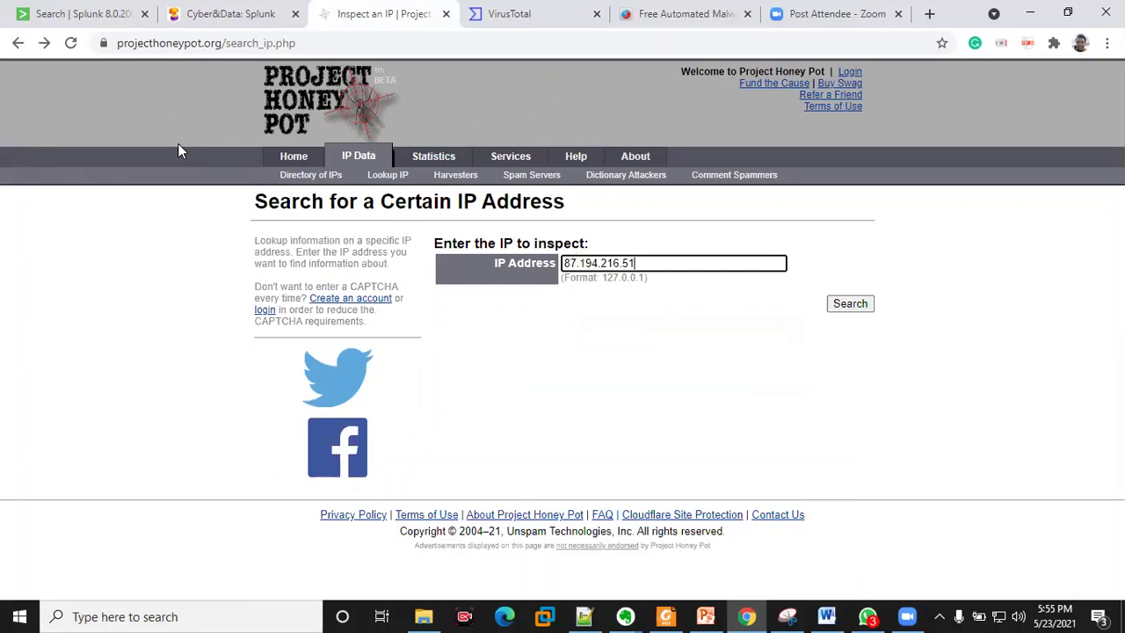
# Switch to VirusTotal and look up the copied client IP 87.194.216.51
pyautogui.hotkey('ctrl', 'Tab')
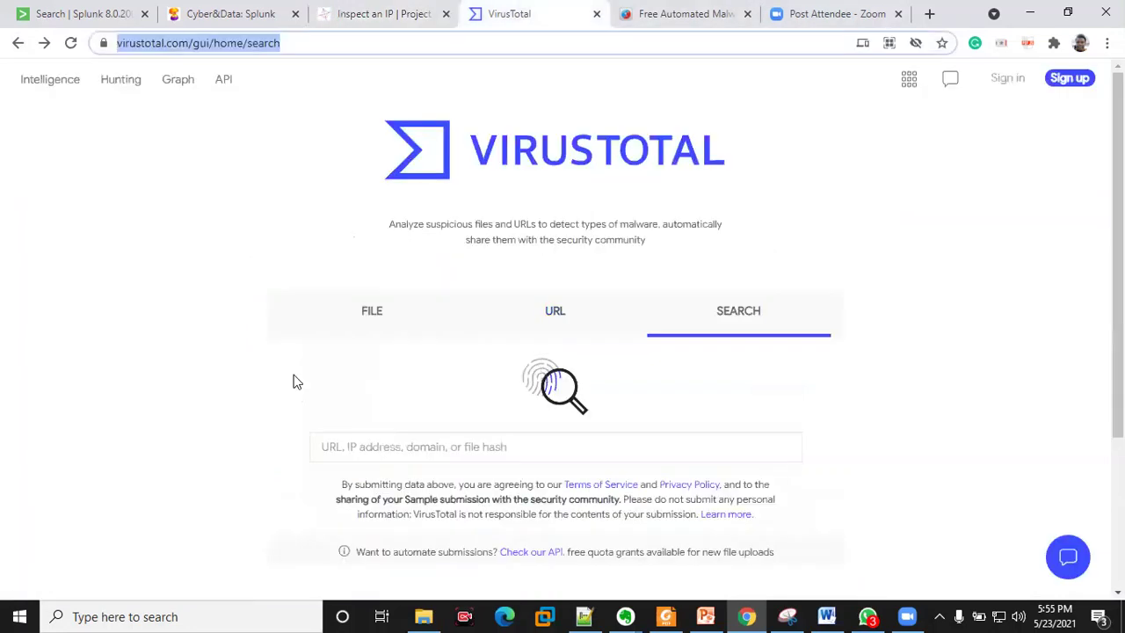
pyautogui.click(370, 447)
pyautogui.hotkey('ctrl', 'v')
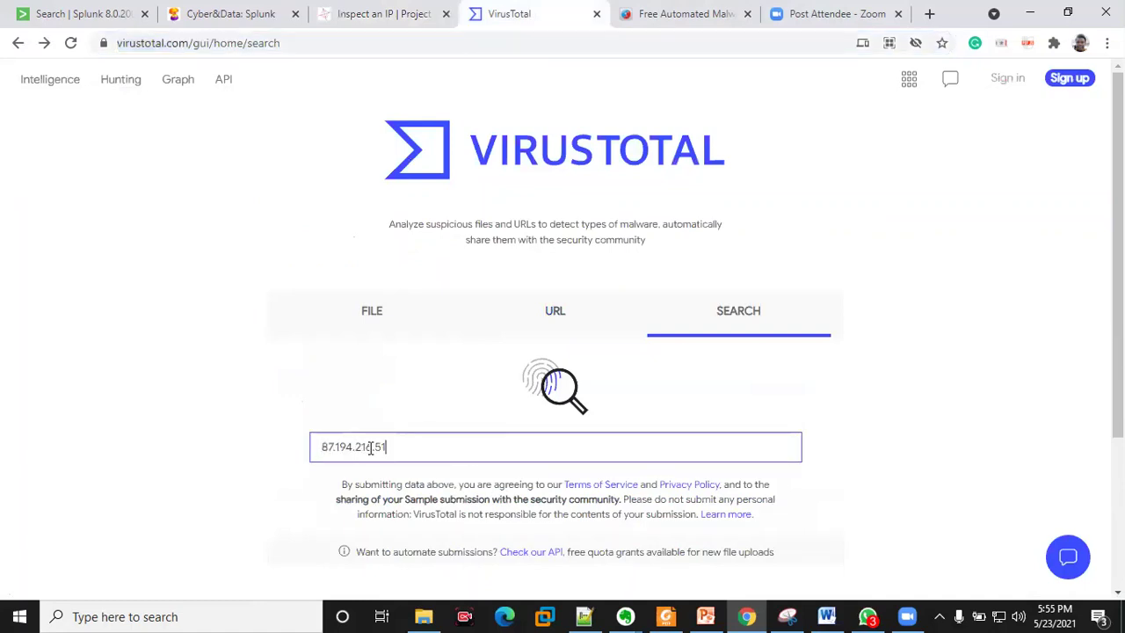
pyautogui.click(727, 325)
pyautogui.press('Return')
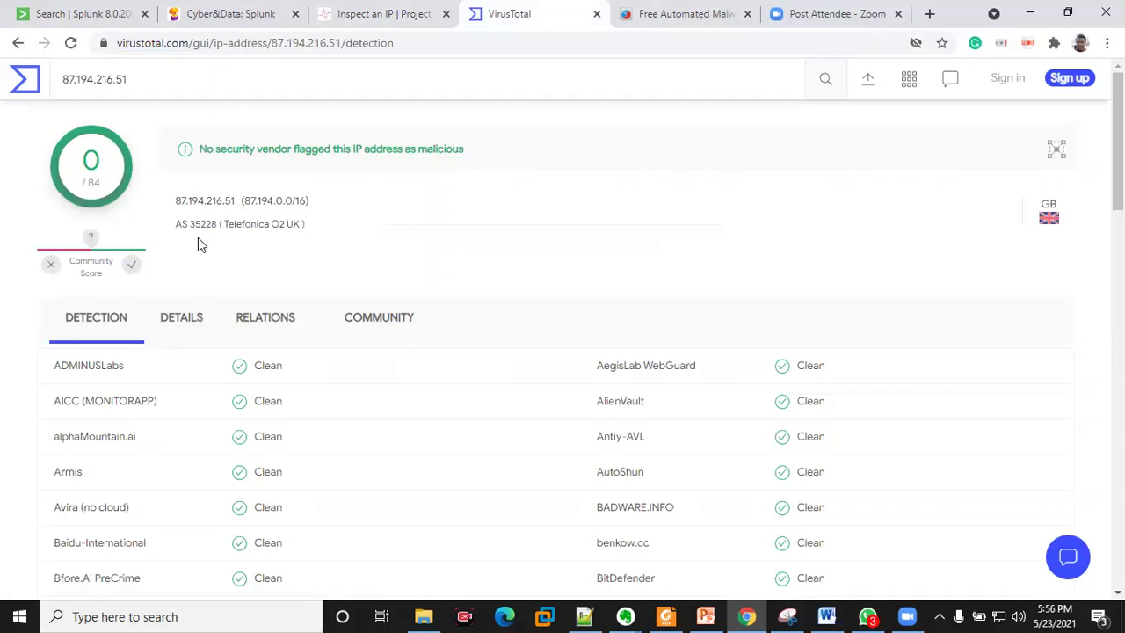
# Review the client IP statistics in Splunk, and start an analysis of 87.194.216.51 on Hybrid Analysis
pyautogui.click(88, 14)
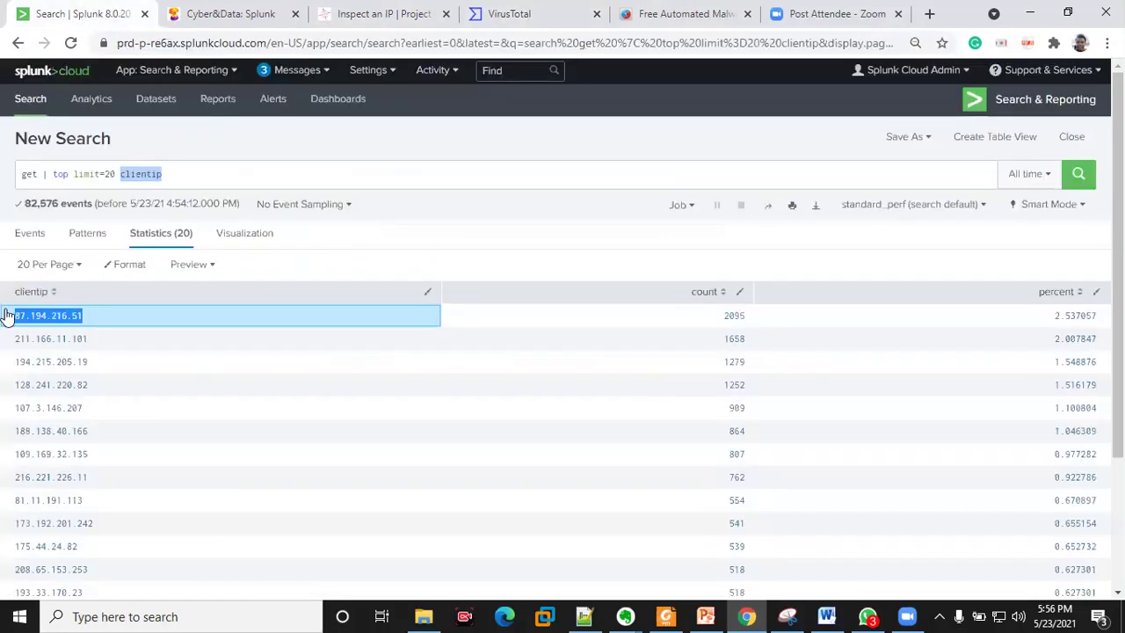
pyautogui.scroll(-2, 18, 318)
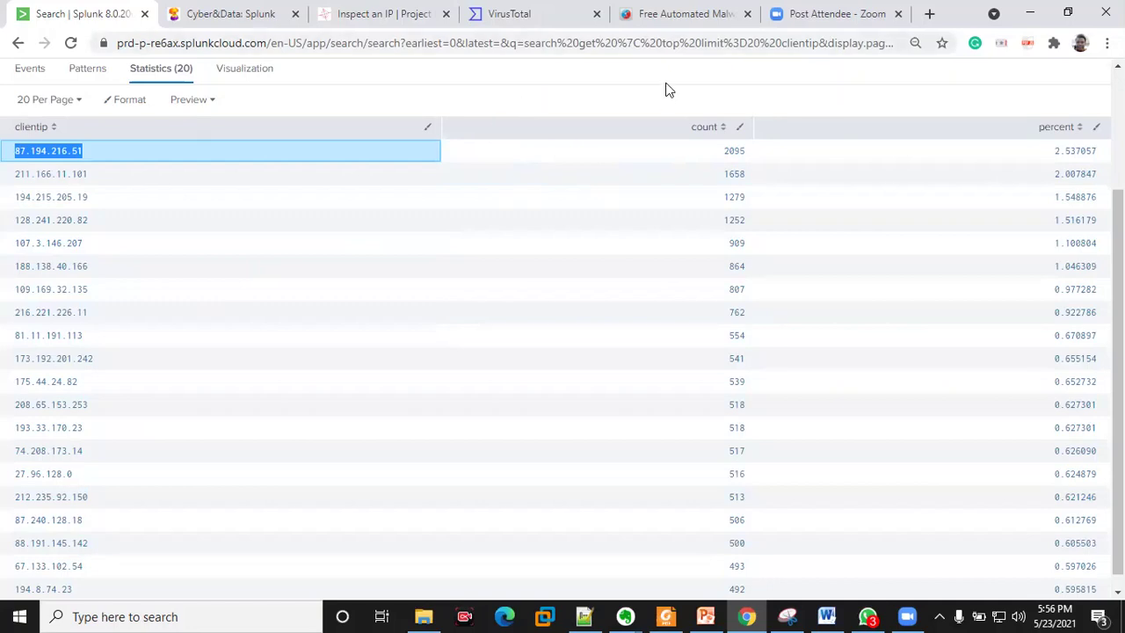
pyautogui.click(681, 13)
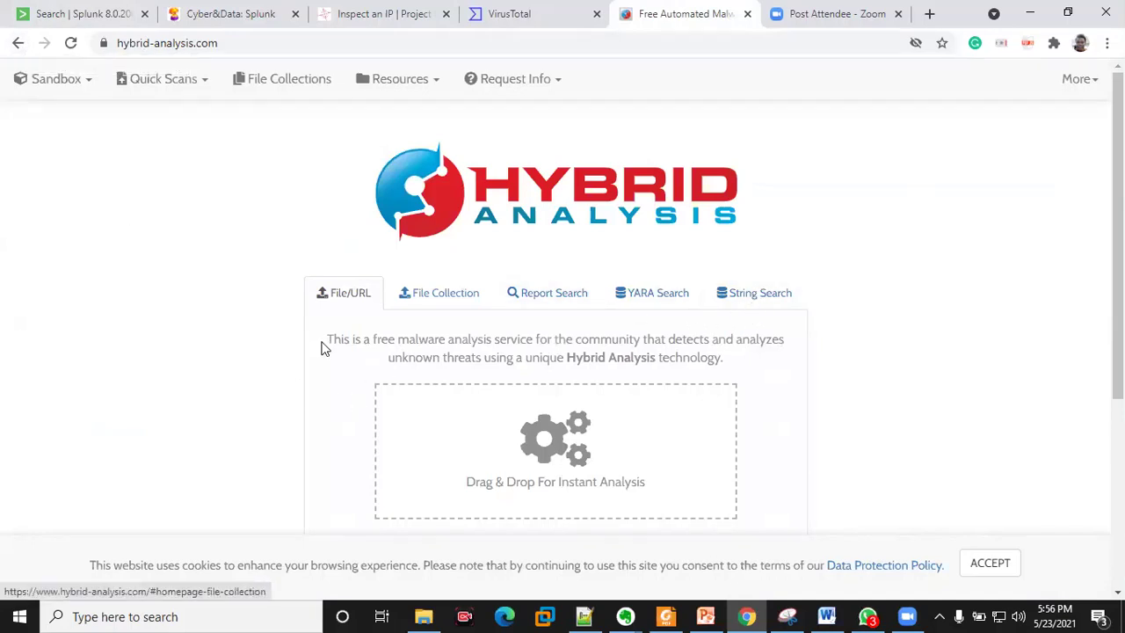
pyautogui.scroll(-4, 328, 347)
pyautogui.click(459, 276)
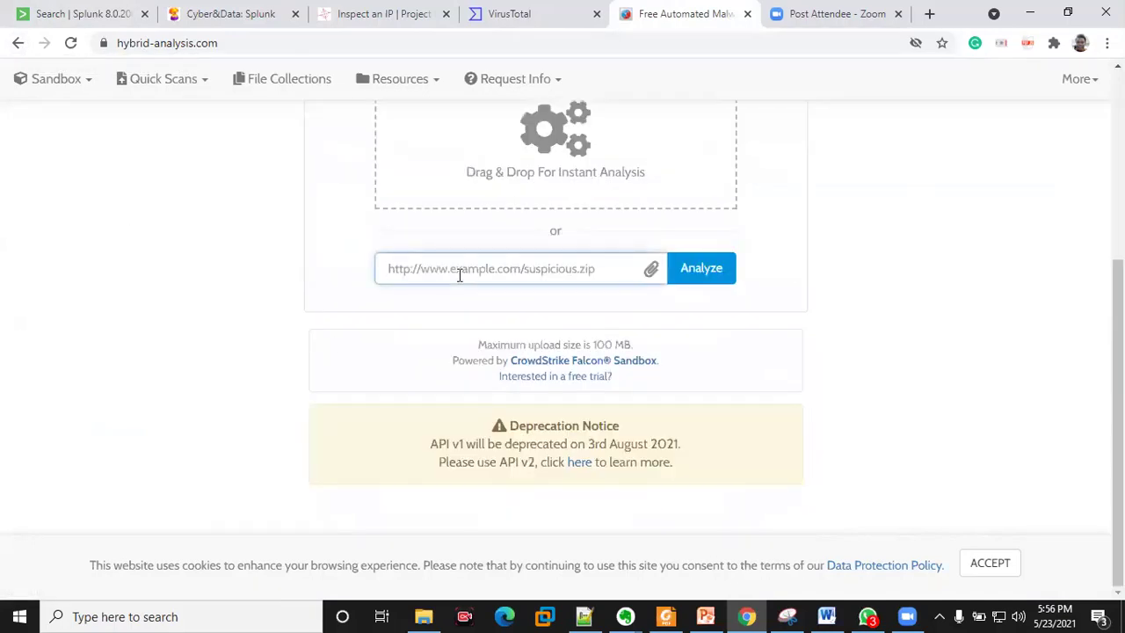
pyautogui.hotkey('ctrl', 'v')
pyautogui.click(700, 280)
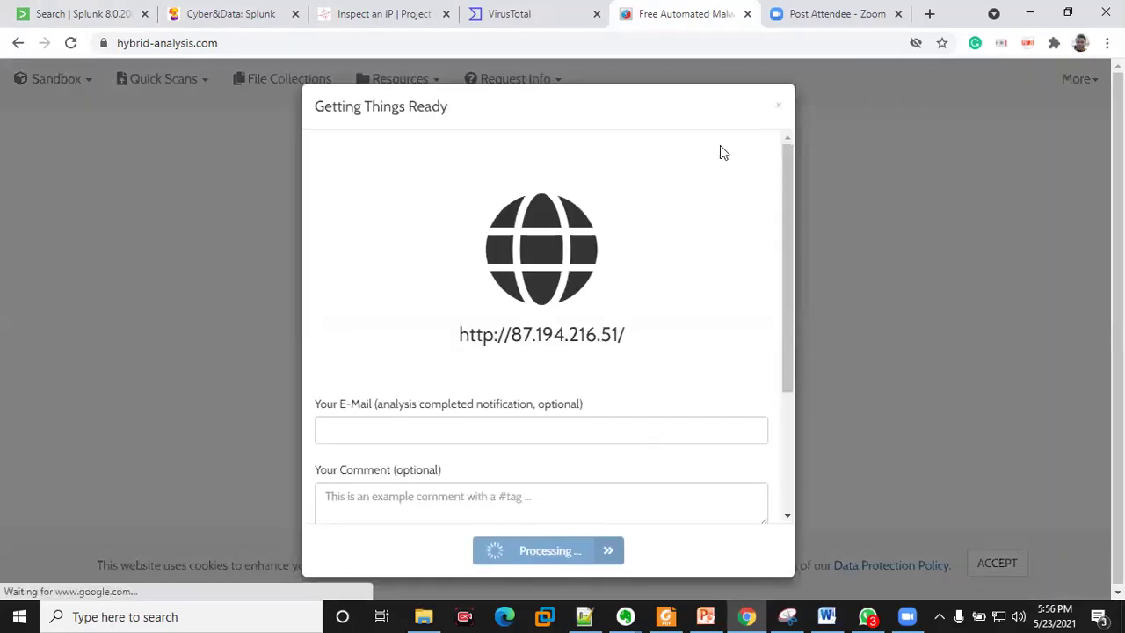
pyautogui.click(779, 108)
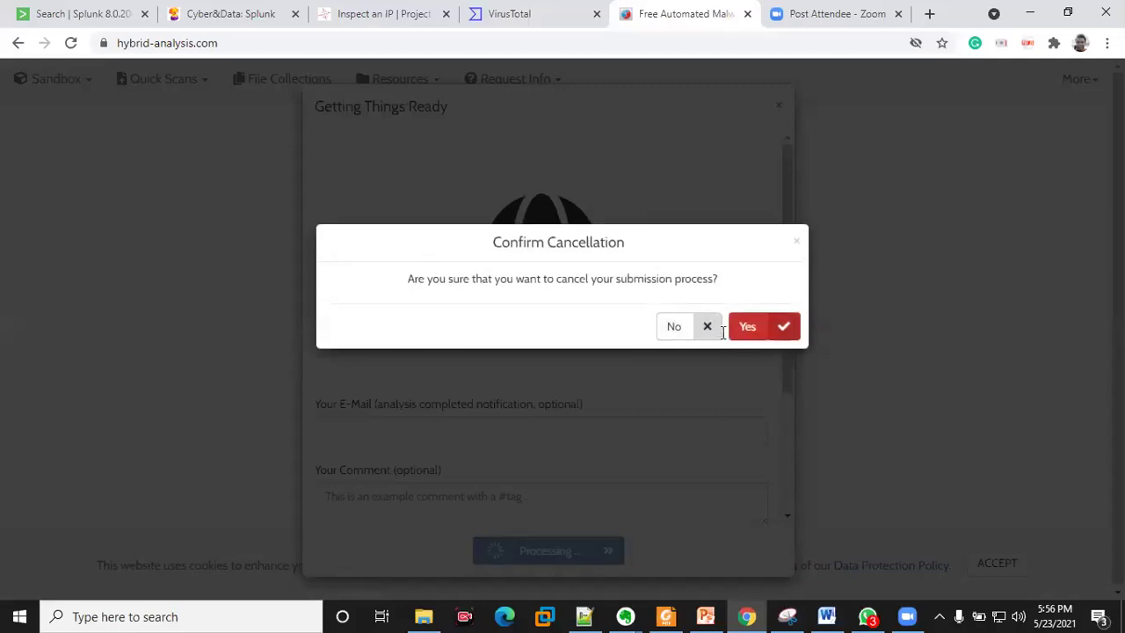
pyautogui.click(674, 327)
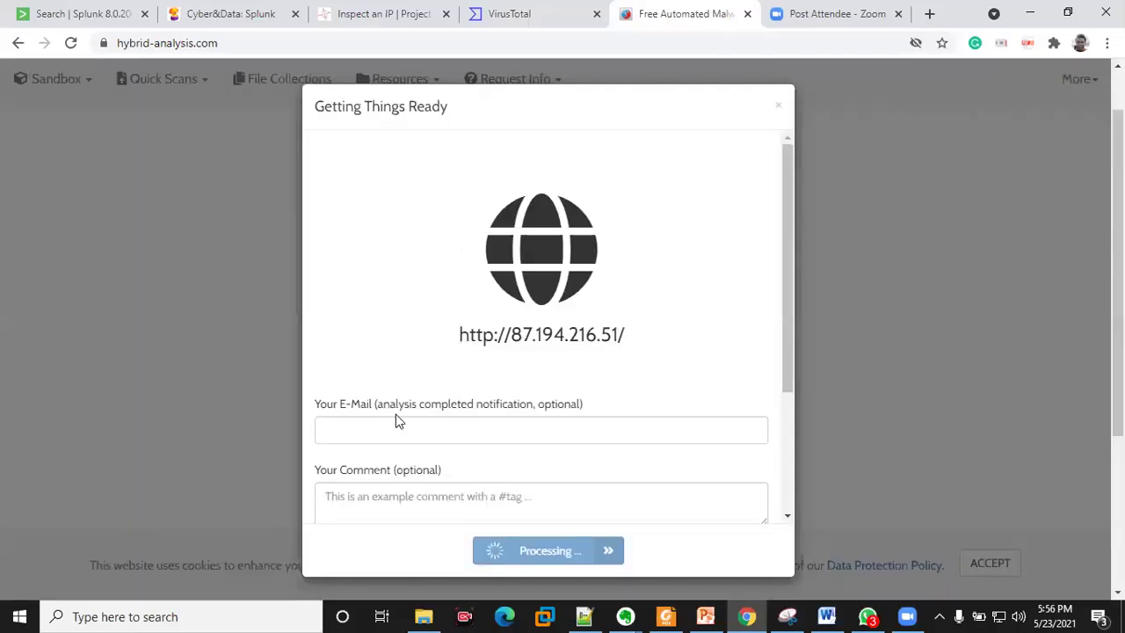
pyautogui.click(70, 308)
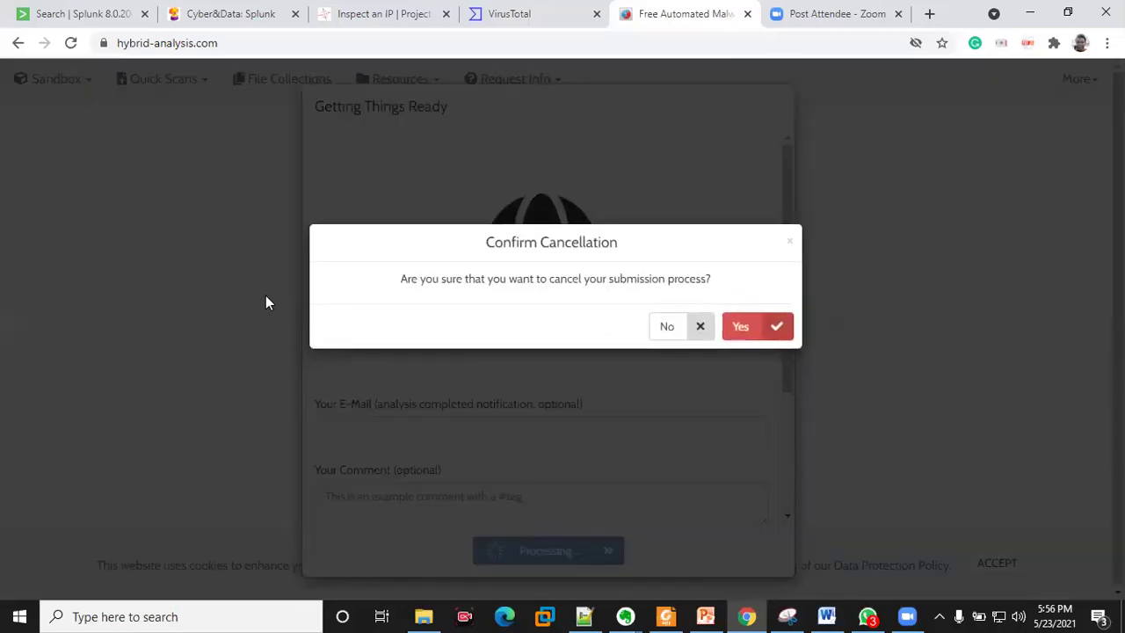
pyautogui.click(743, 327)
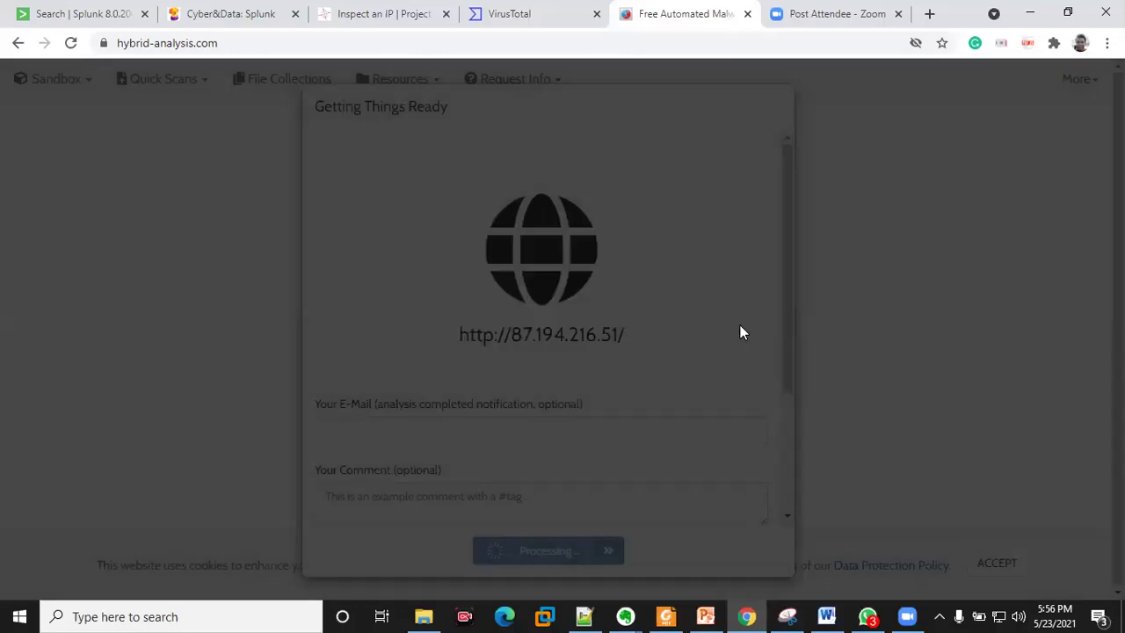
pyautogui.click(779, 106)
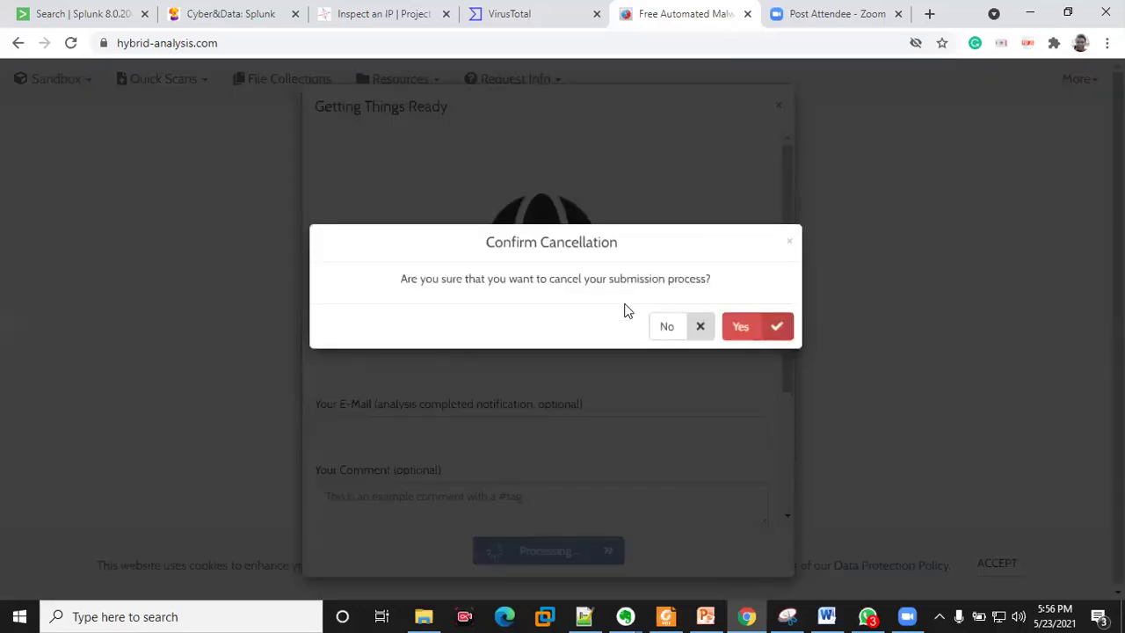
pyautogui.click(729, 329)
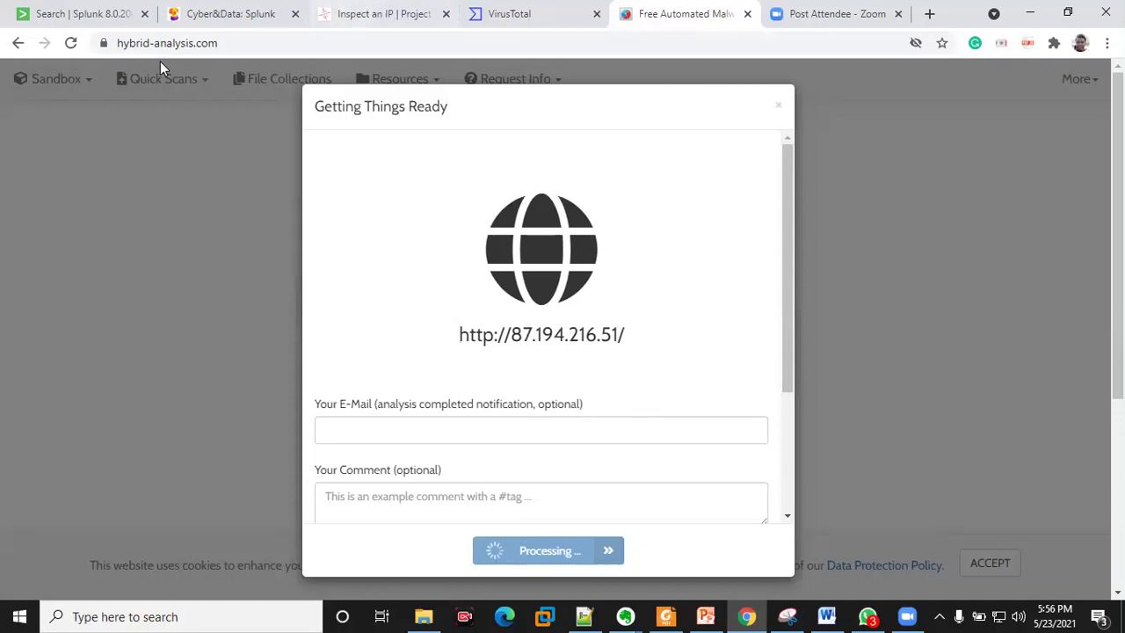
# Look up 87.194.216.51 on Project Honey Pot and examine its location and neighbouring IPs
pyautogui.click(385, 13)
pyautogui.hotkey('ctrl', 'a')
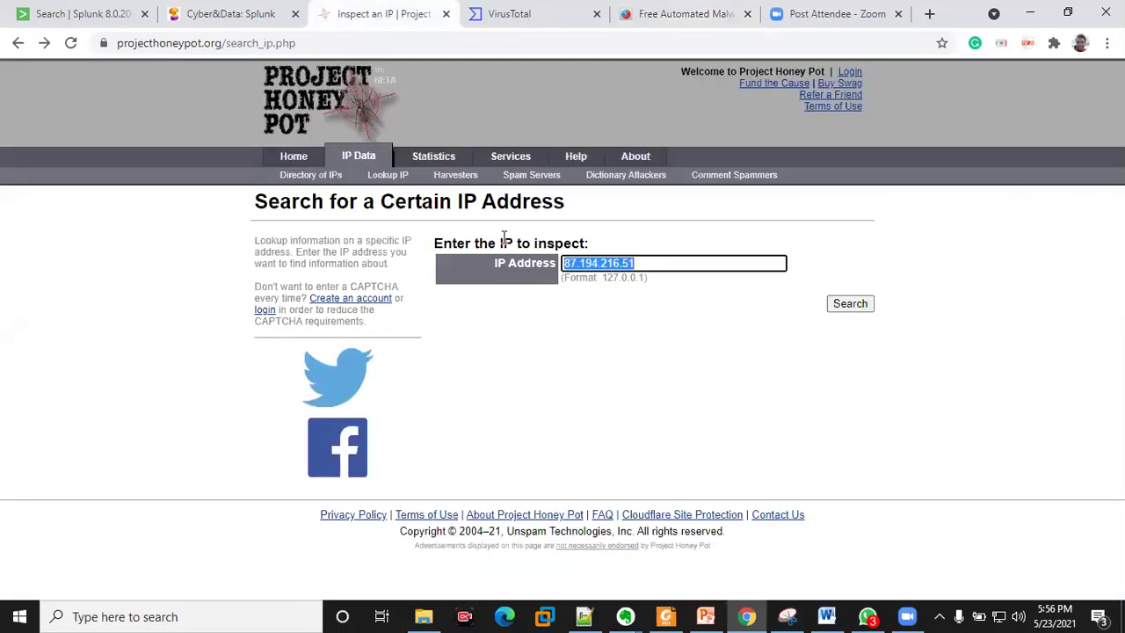
pyautogui.hotkey('ctrl', 'v')
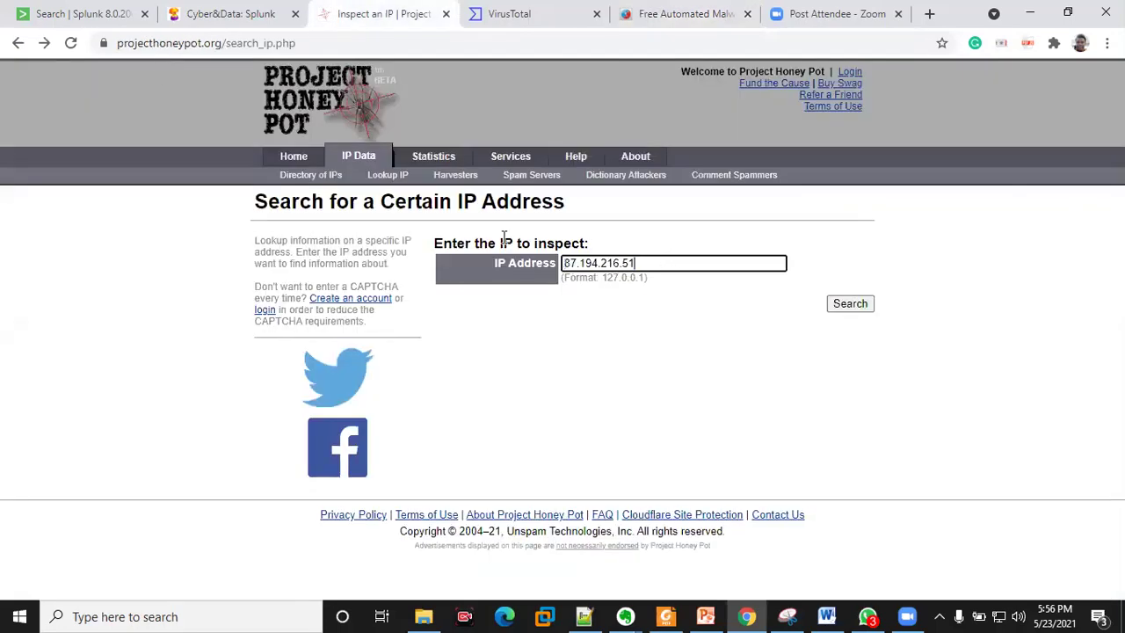
pyautogui.click(846, 313)
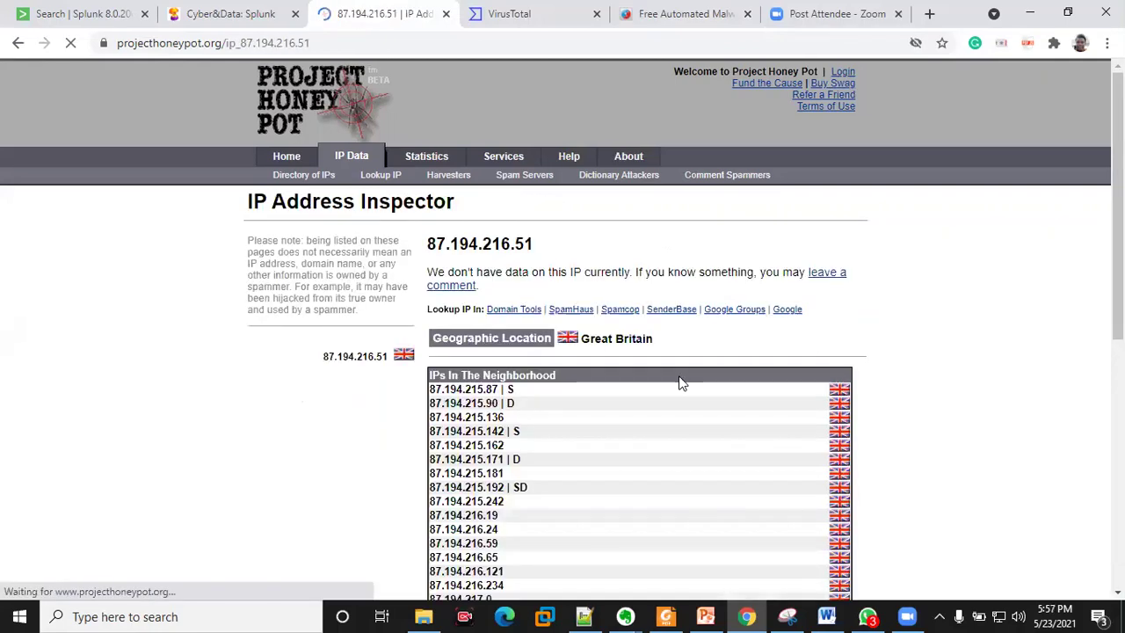
pyautogui.scroll(-4, 681, 382)
pyautogui.scroll(3, 681, 382)
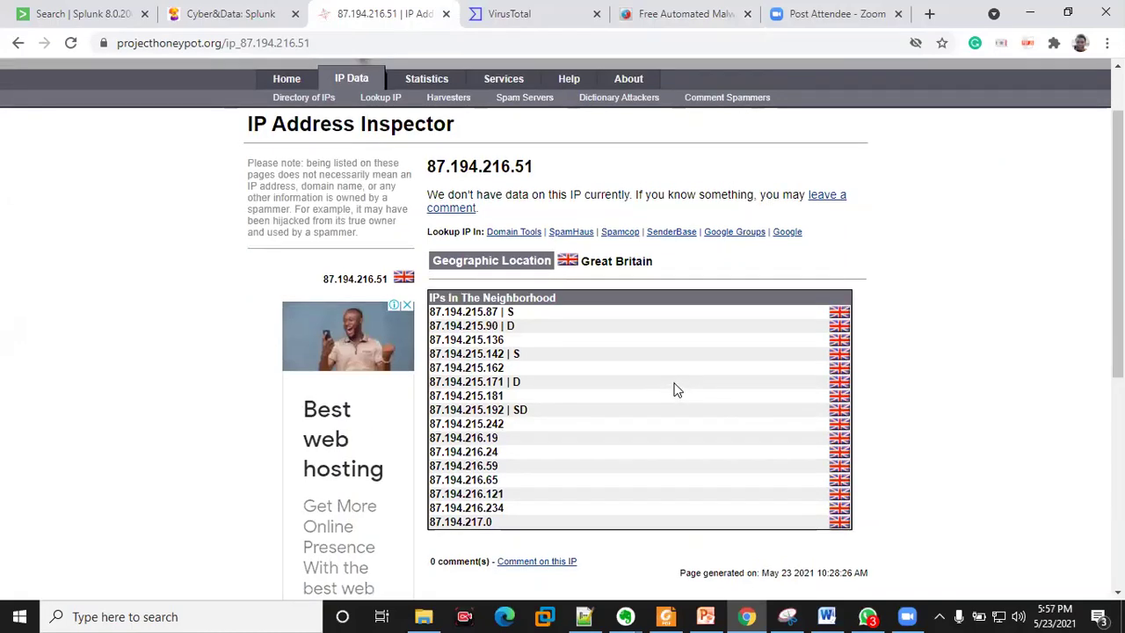
pyautogui.scroll(1, 675, 388)
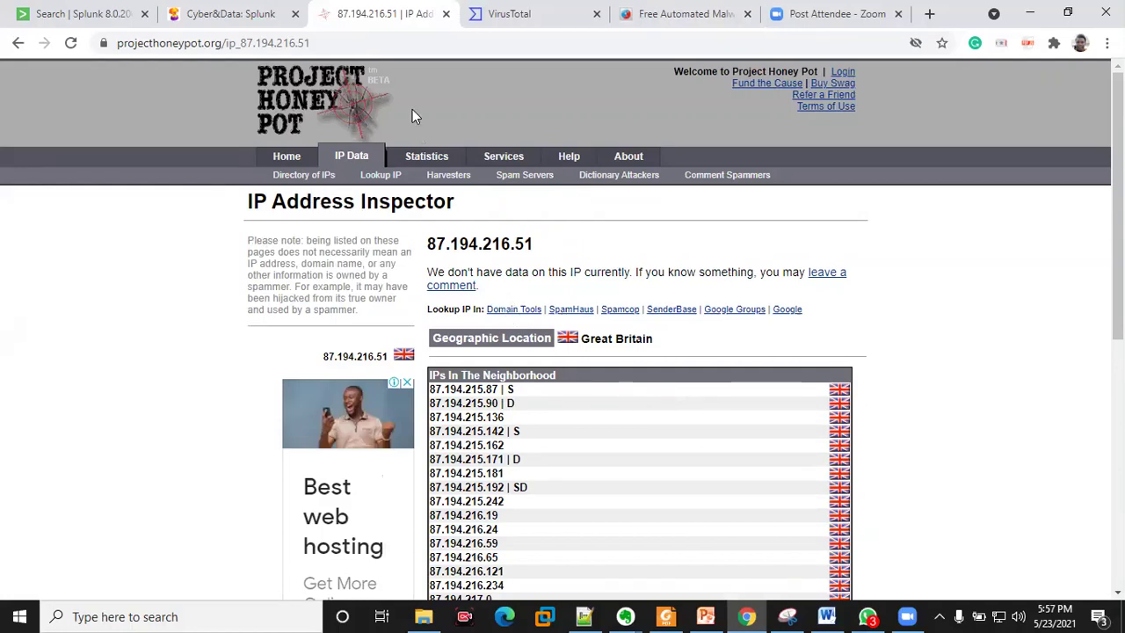
# Revisit the VirusTotal report for 87.194.216.51 and try again to close the Hybrid Analysis submission dialog
pyautogui.hotkey('ctrl', 'Tab')
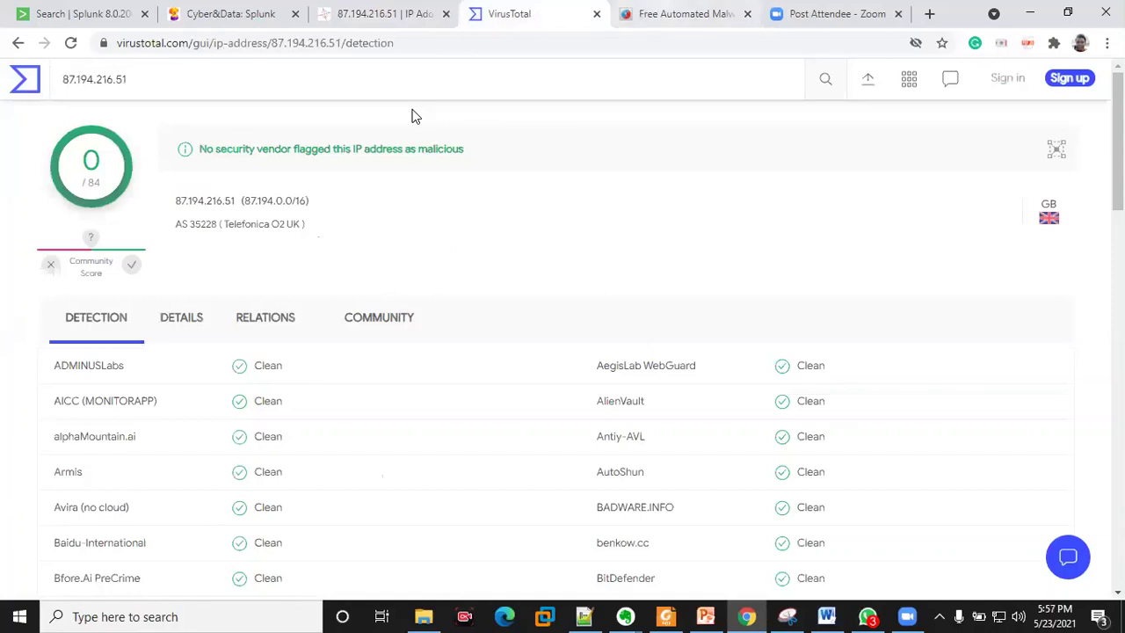
pyautogui.hotkey('ctrl', 'Tab')
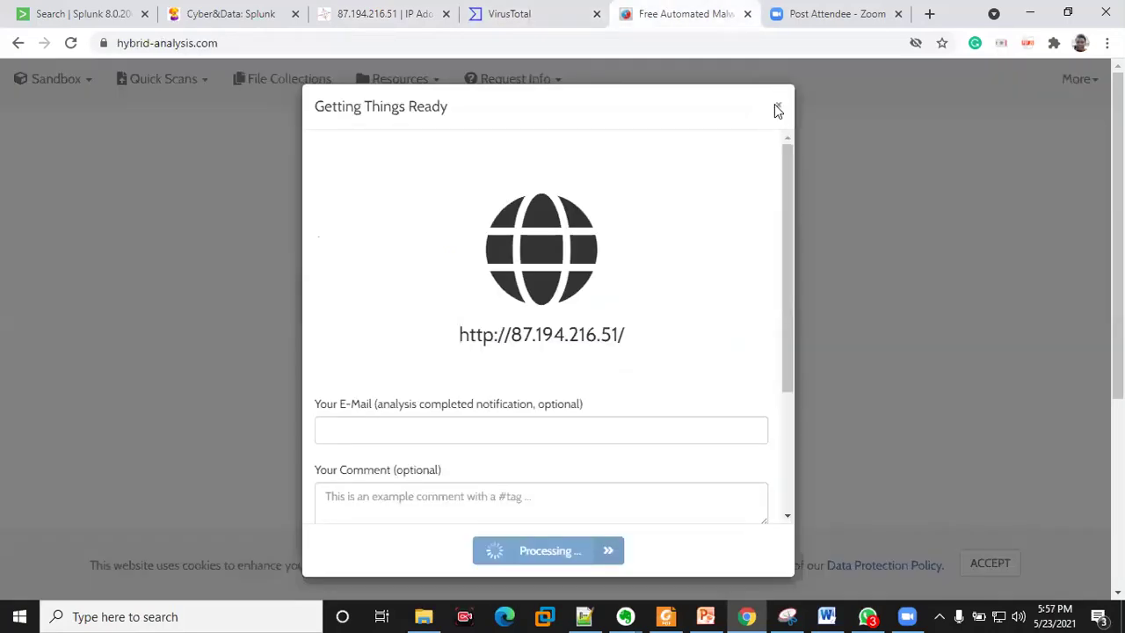
pyautogui.click(778, 108)
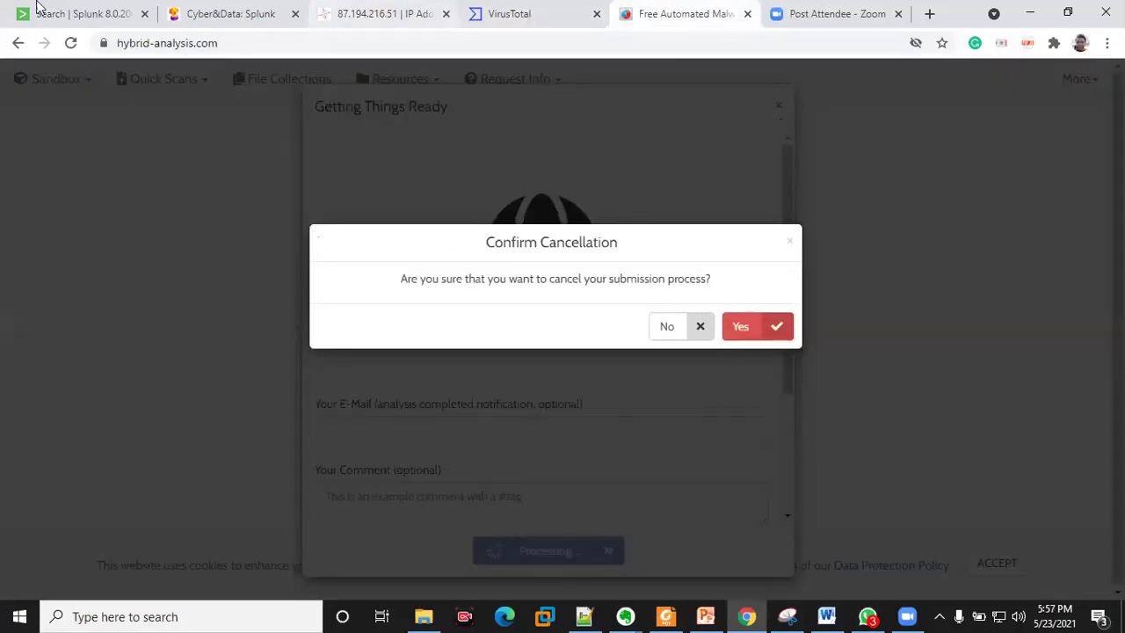
# Return to the Splunk statistics table and highlight the client IP rows from 211.166.11.101 to 175.44.24.82
pyautogui.hotkey('ctrl', '1')
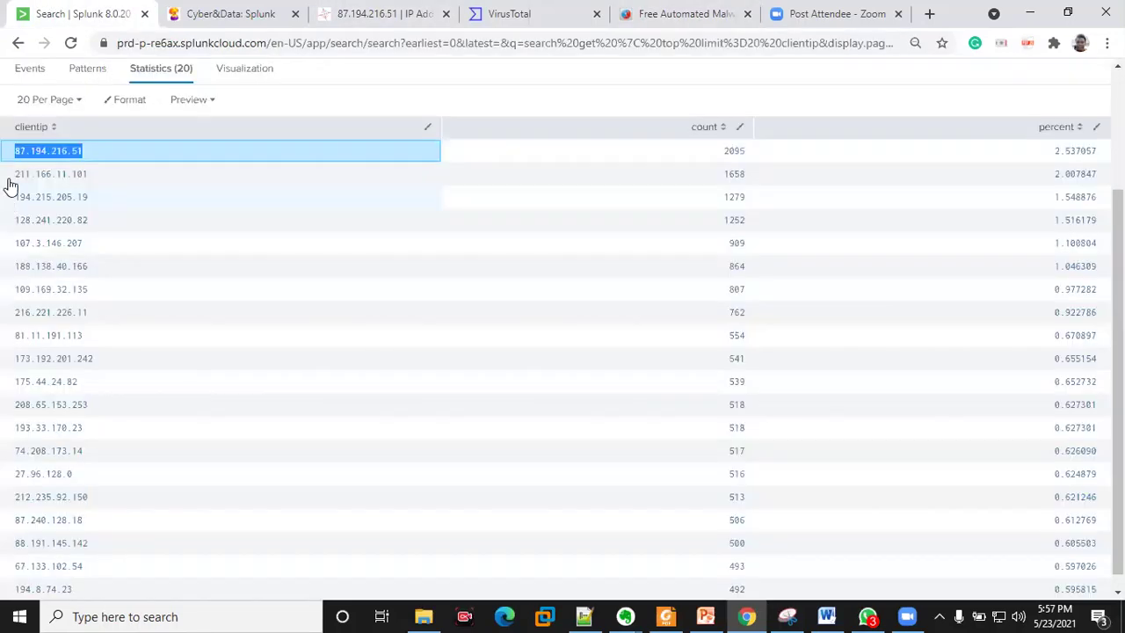
pyautogui.moveTo(12, 176); pyautogui.dragTo(102, 400)
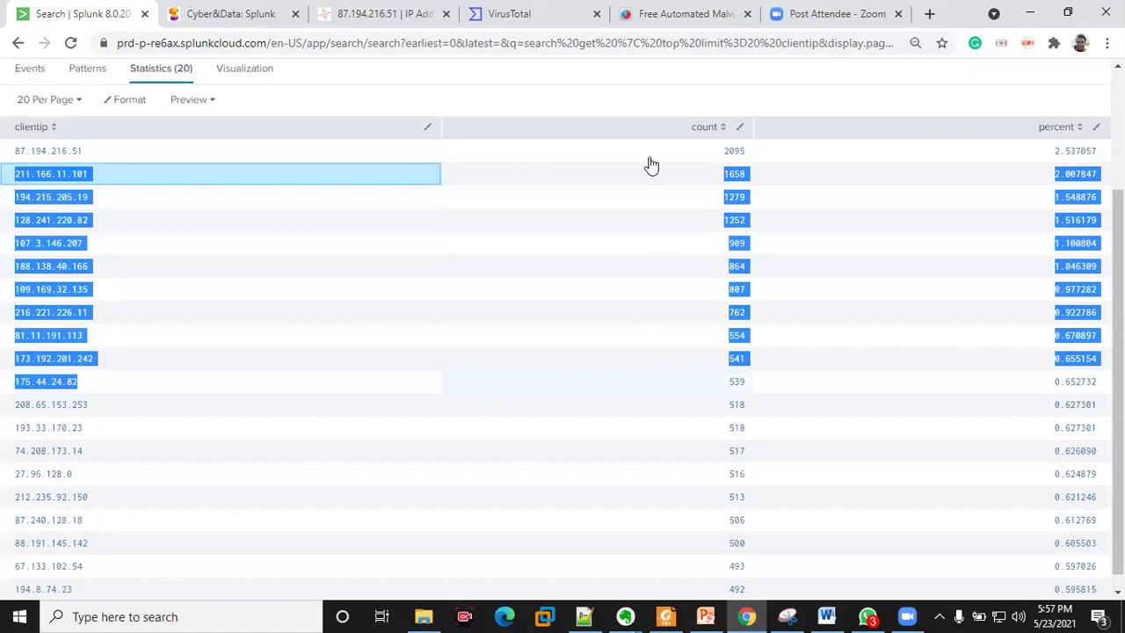
pyautogui.click(737, 359)
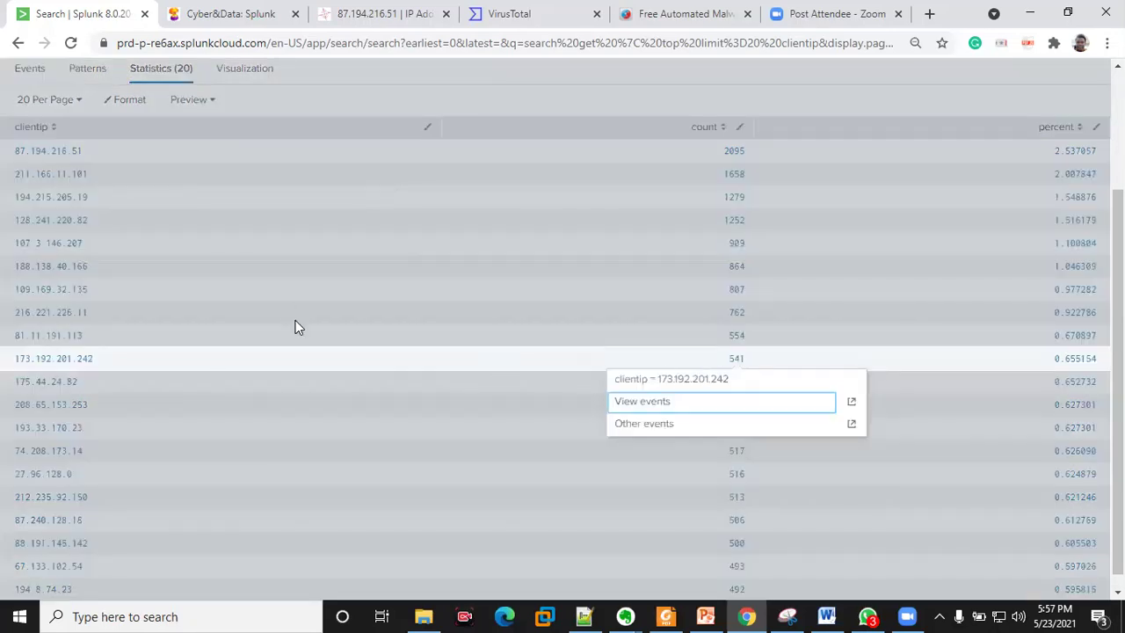